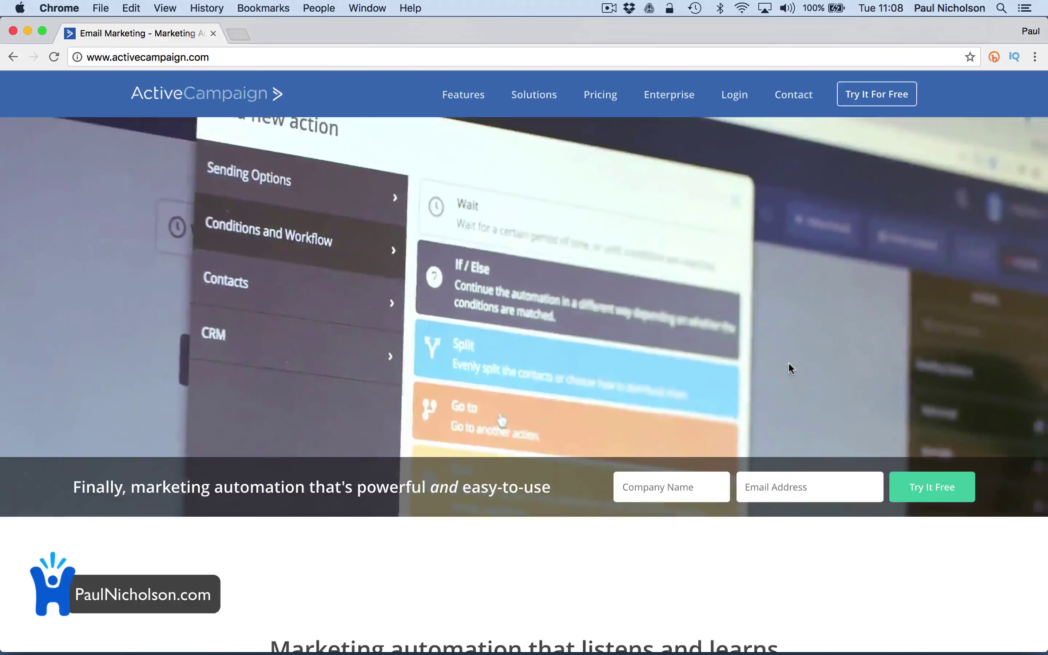
Sign up for a free trial with company name Happy-Me Ltd. and the user's email address
scroll(788, 364, down, 10)
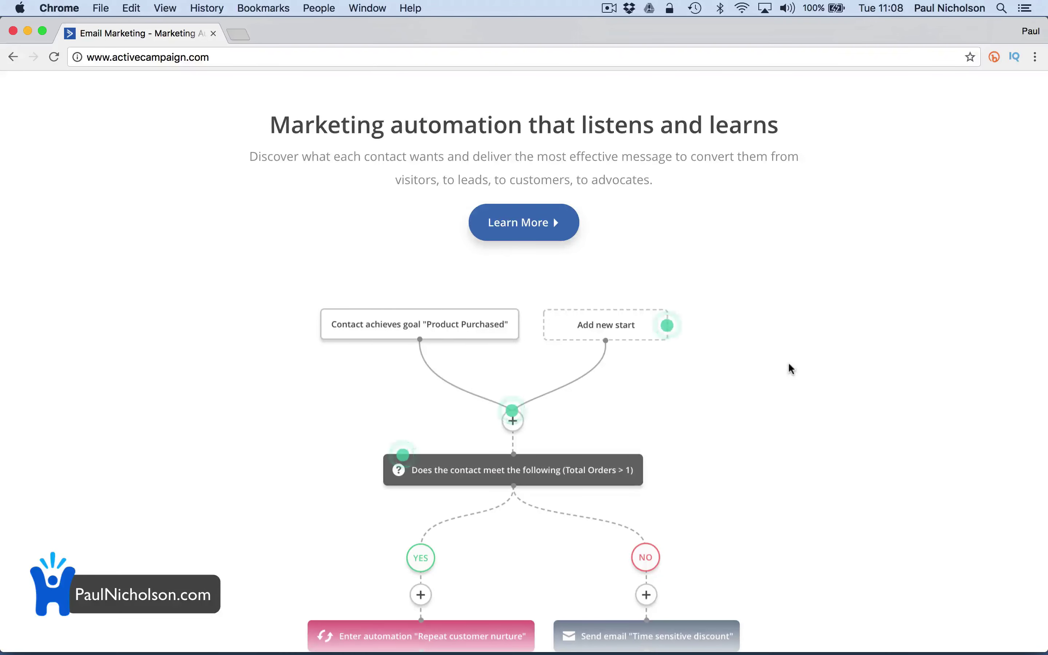
scroll(790, 368, down, 9)
scroll(788, 362, down, 10)
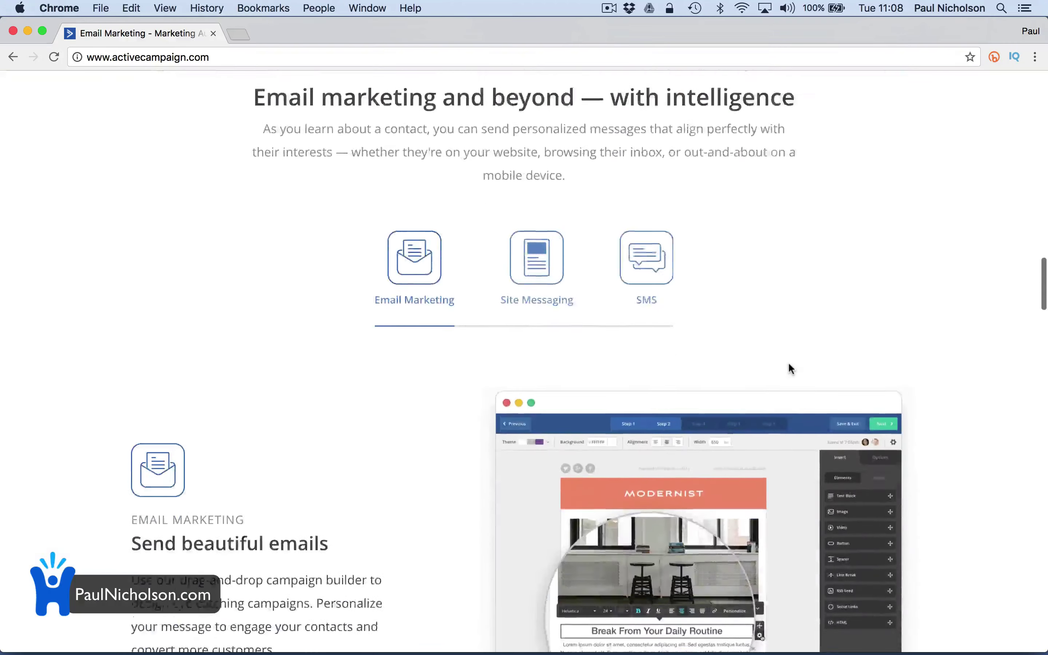
scroll(788, 364, up, 15)
scroll(789, 364, up, 15)
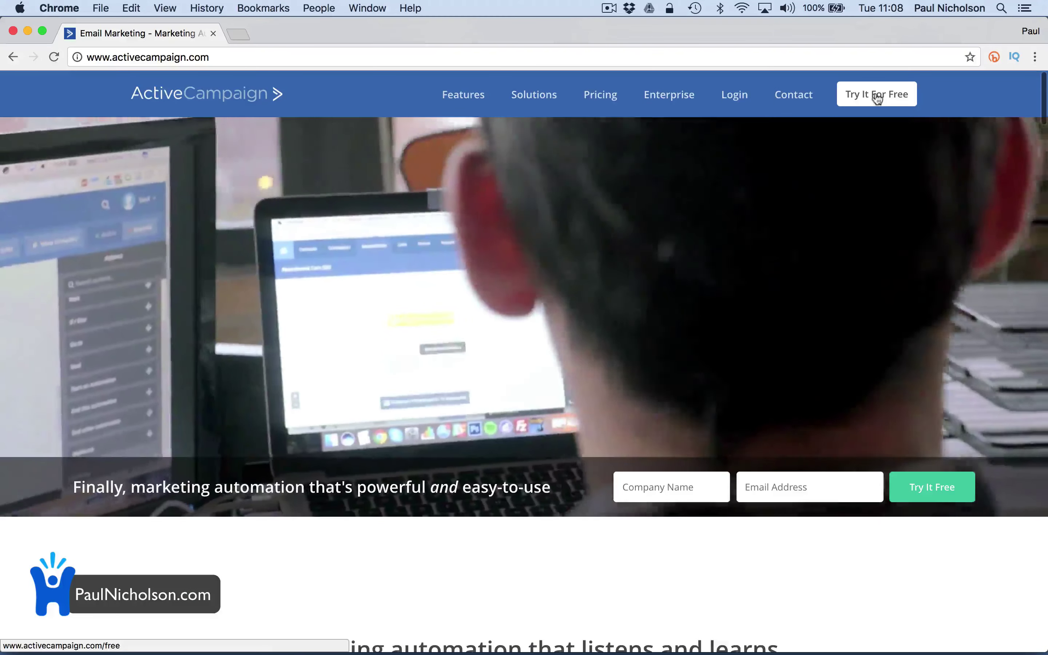
click(877, 93)
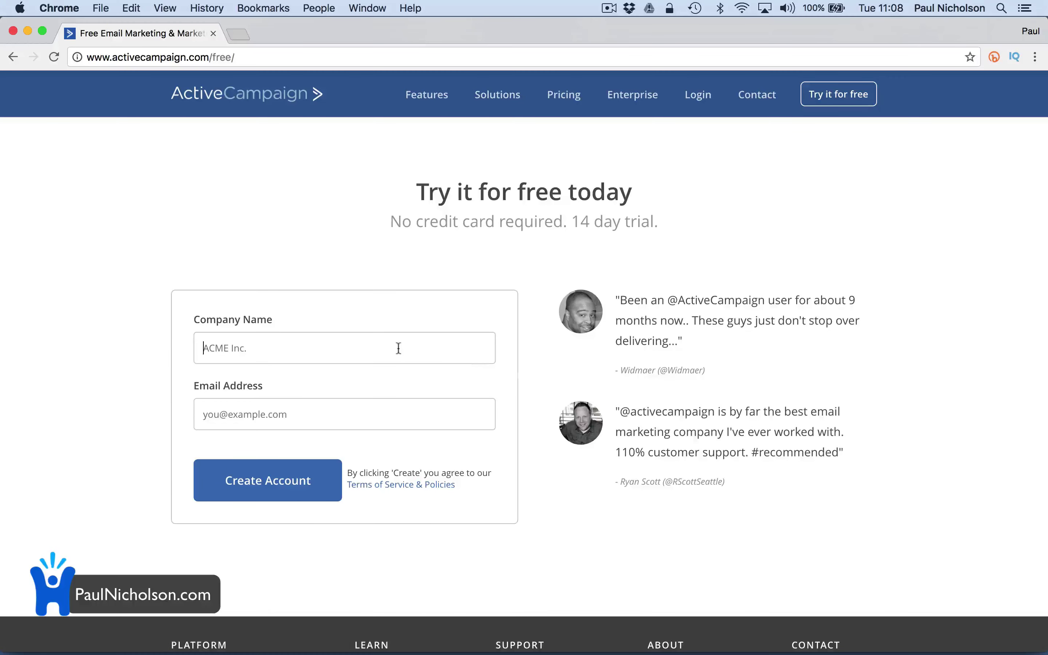
text(Happy-Me Ltd.)
key(Tab)
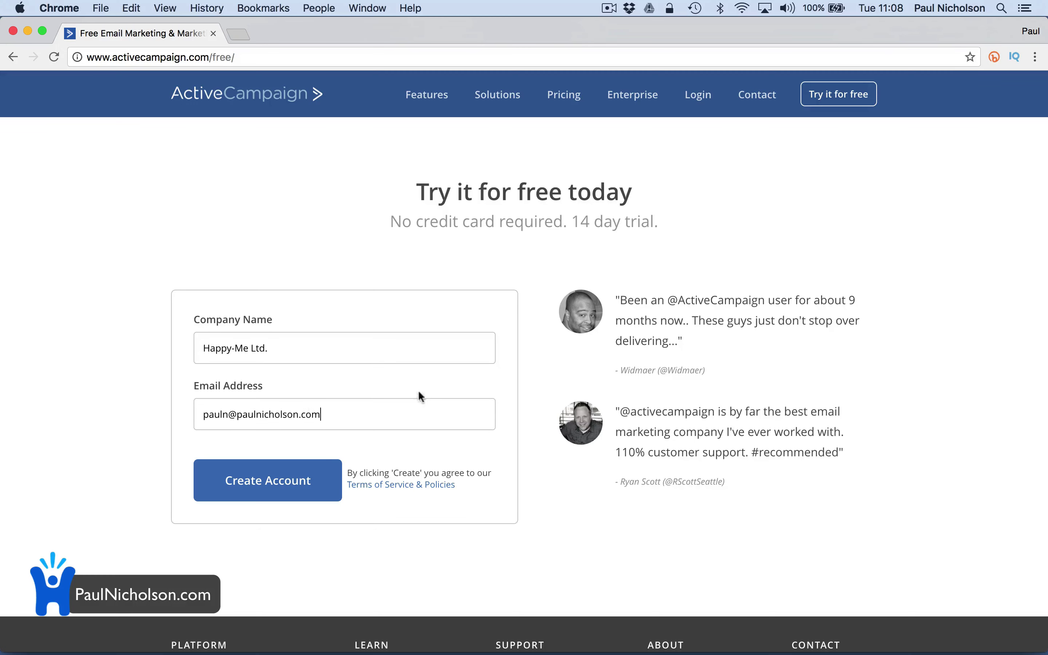
click(292, 461)
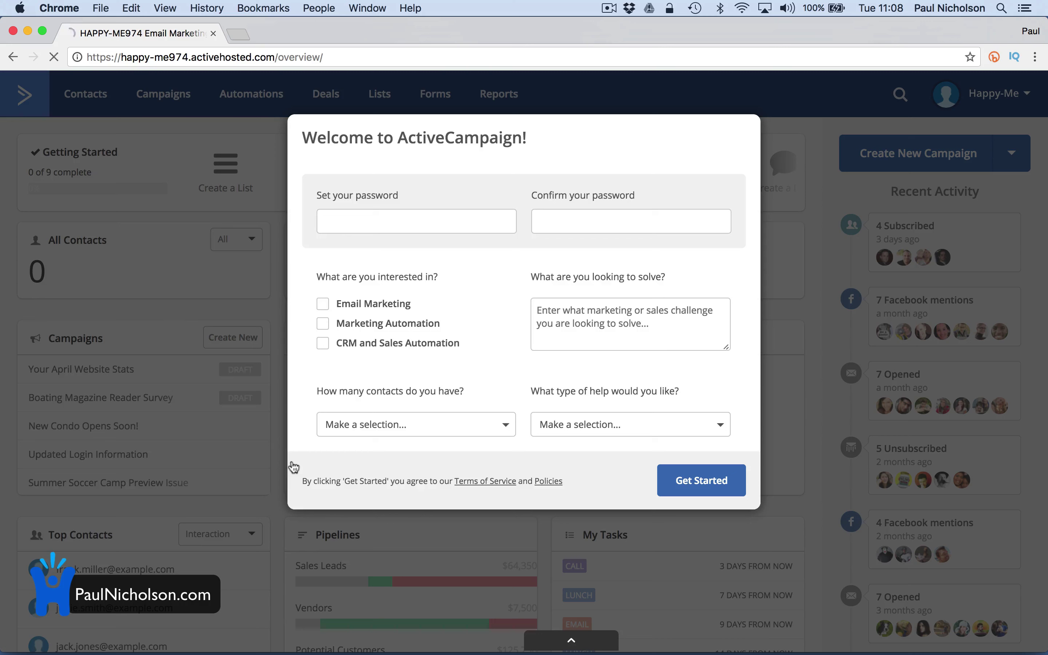
Set and confirm the new account password
click(355, 227)
click(363, 209)
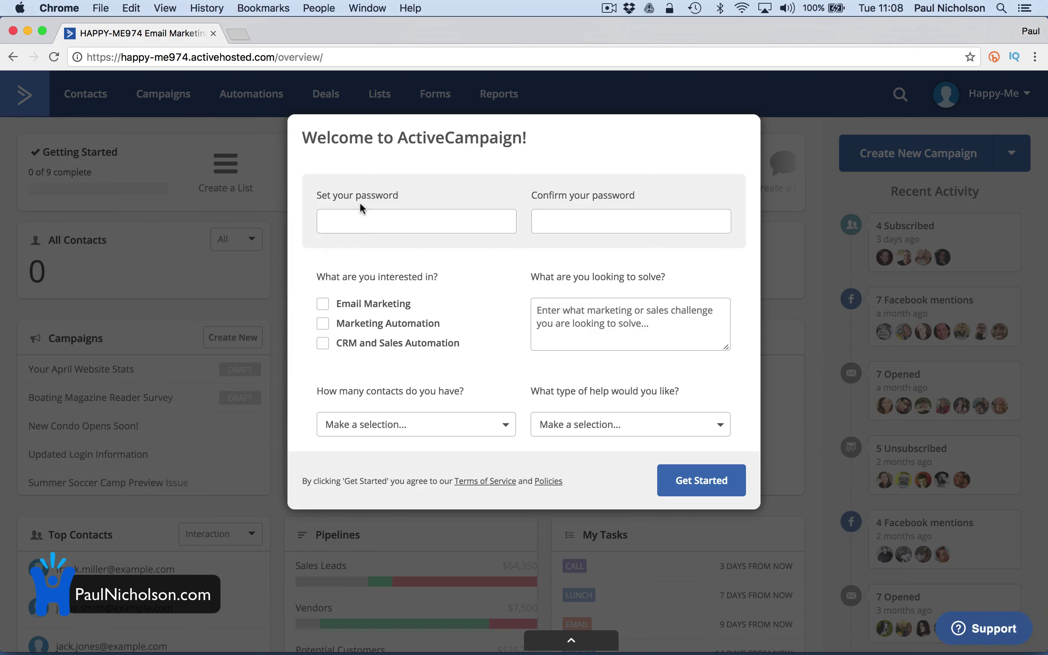
click(354, 224)
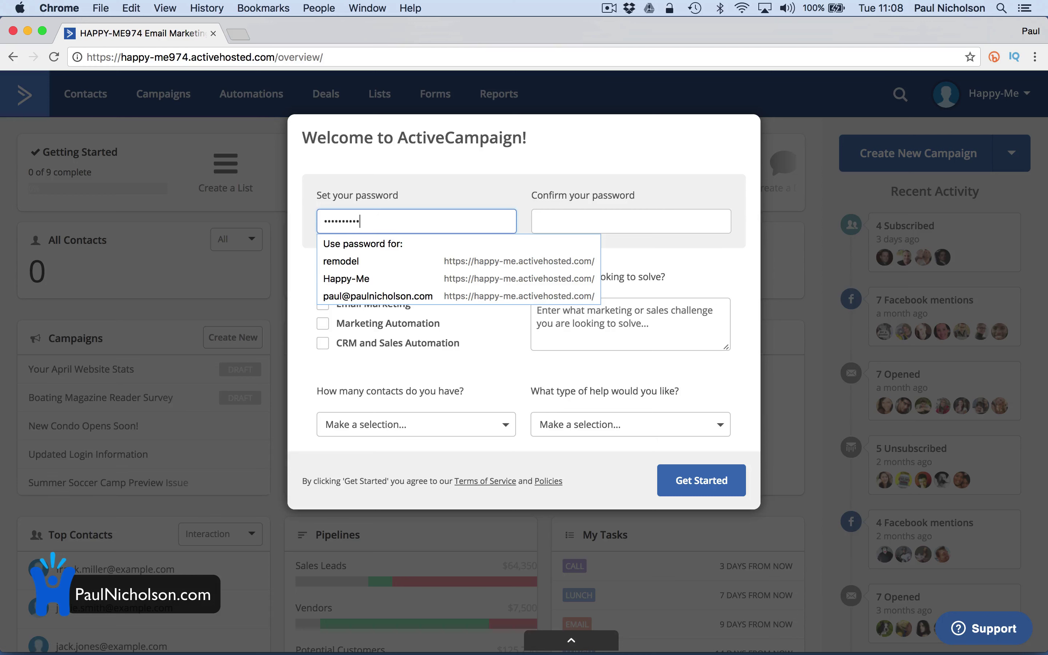
click(631, 221)
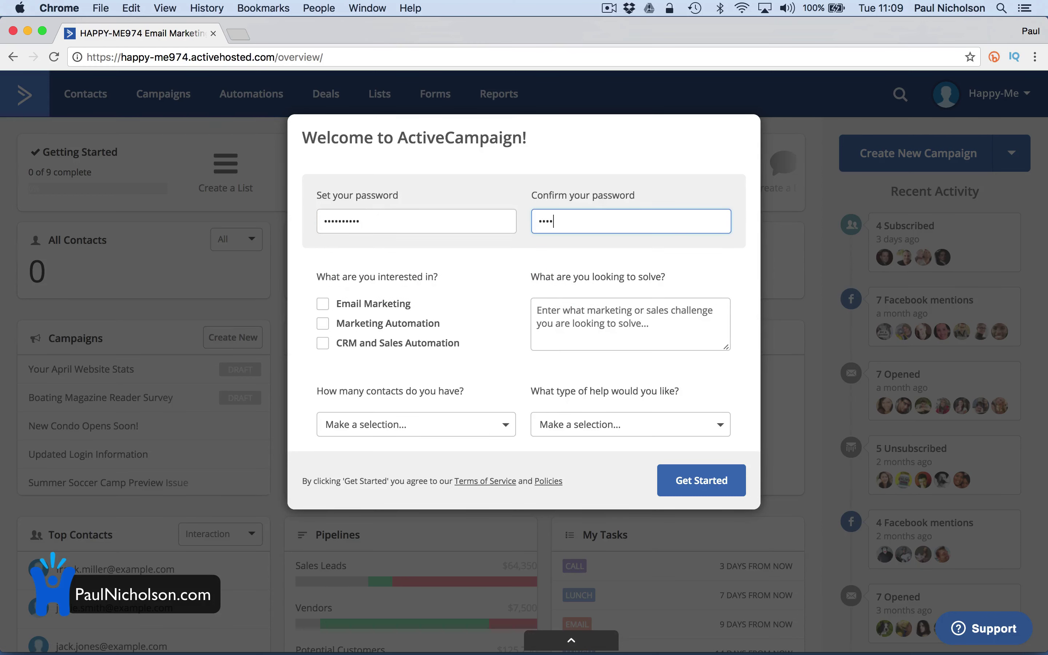
key(Tab)
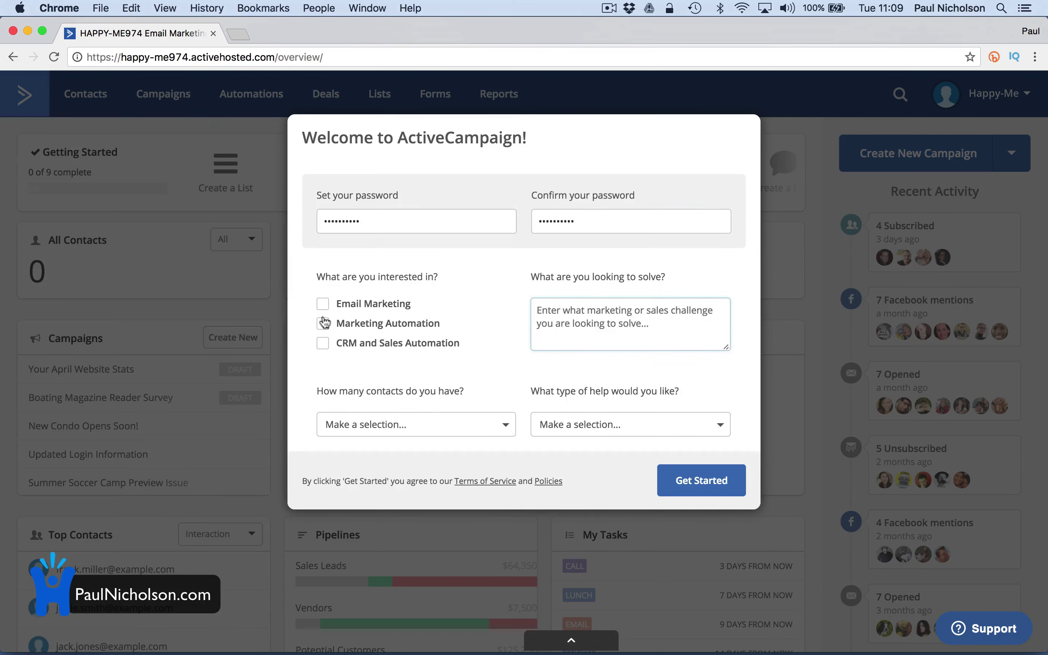
Tick, then untick, the Email Marketing, Marketing Automation and CRM interest options
click(382, 308)
click(381, 325)
click(382, 349)
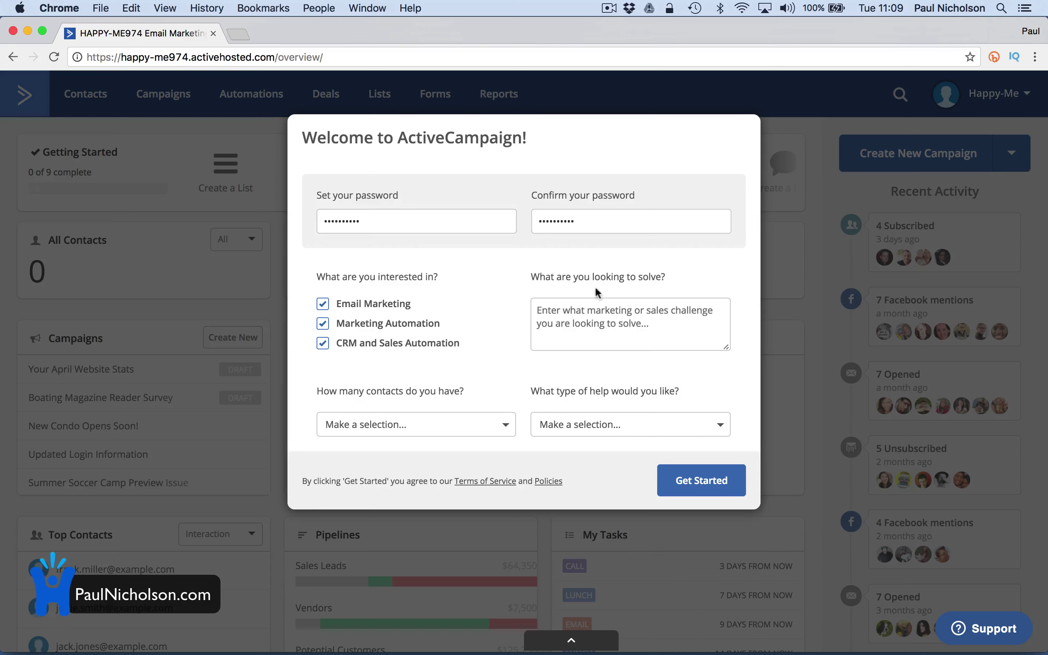
click(397, 344)
click(396, 323)
click(391, 305)
Choose fewer than 2,500 contacts and self-serve help, then finish the welcome setup
click(466, 435)
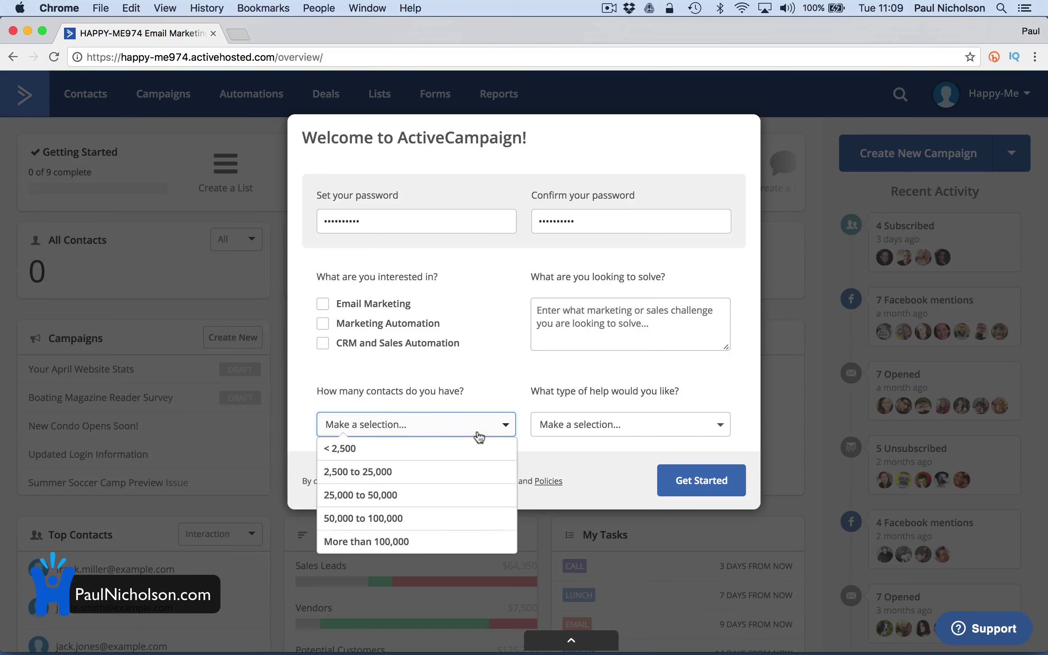
click(460, 448)
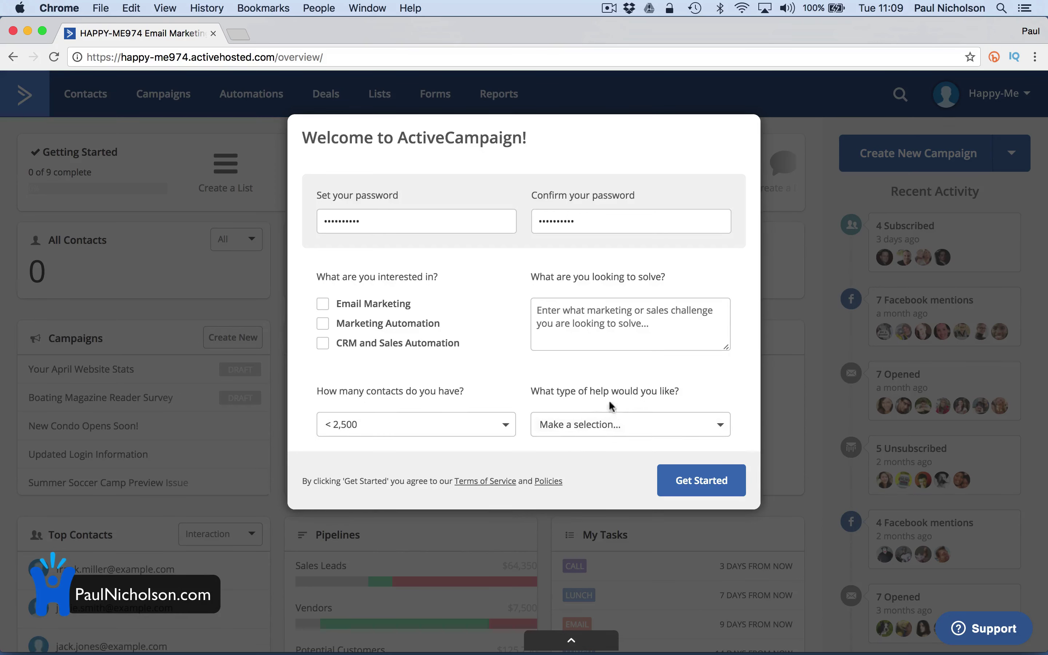
click(632, 433)
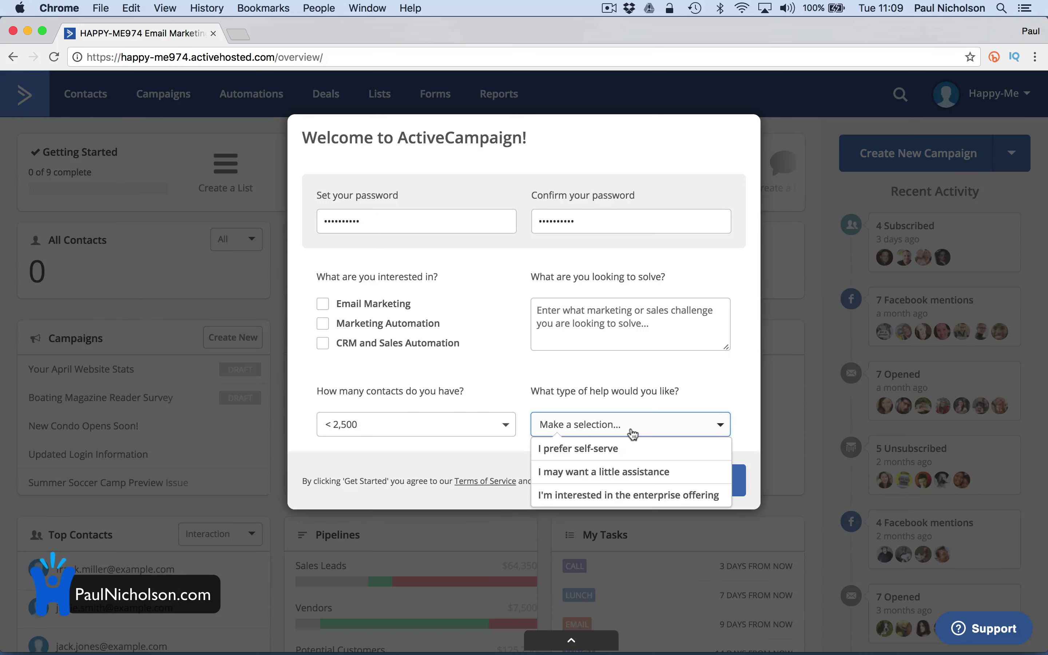
click(629, 449)
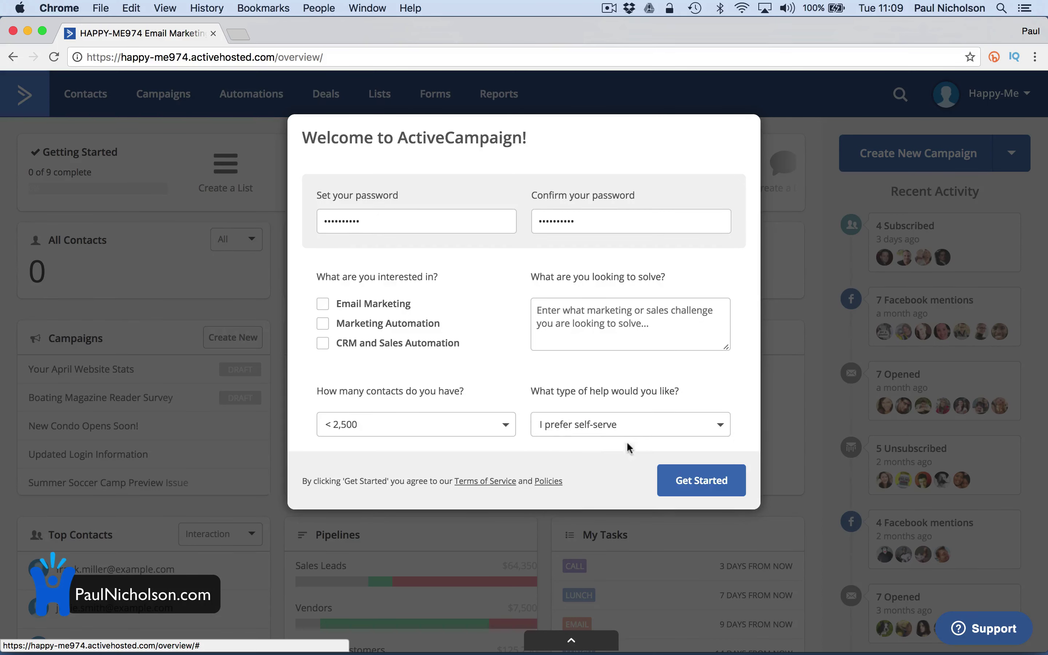
click(681, 469)
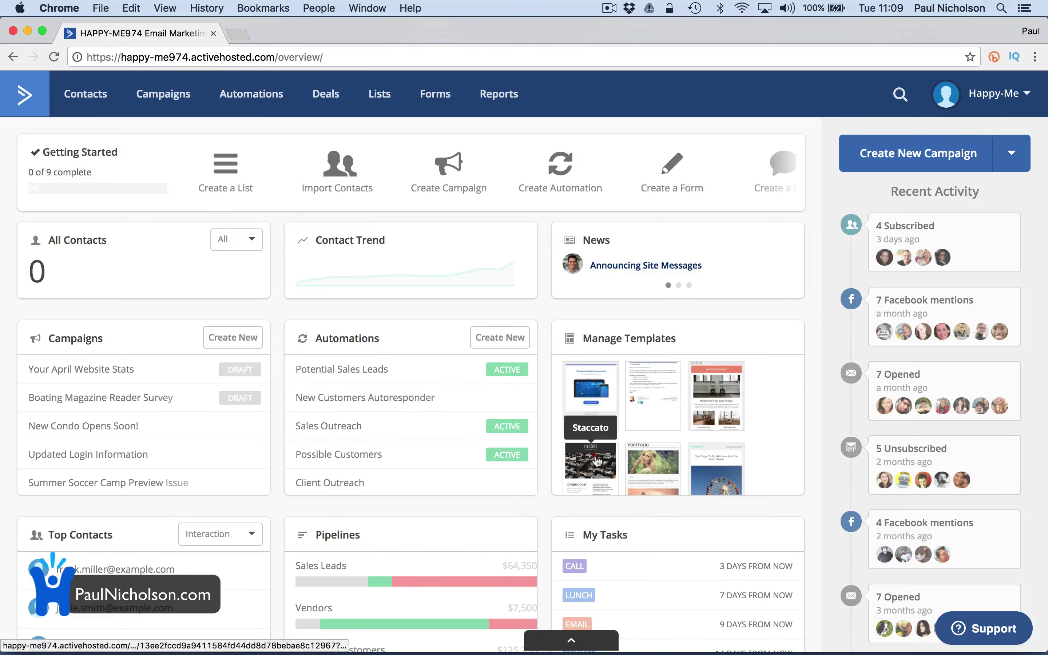
Look over the dashboard, then follow the Getting Started shortcut to create an email campaign
scroll(823, 259, down, 5)
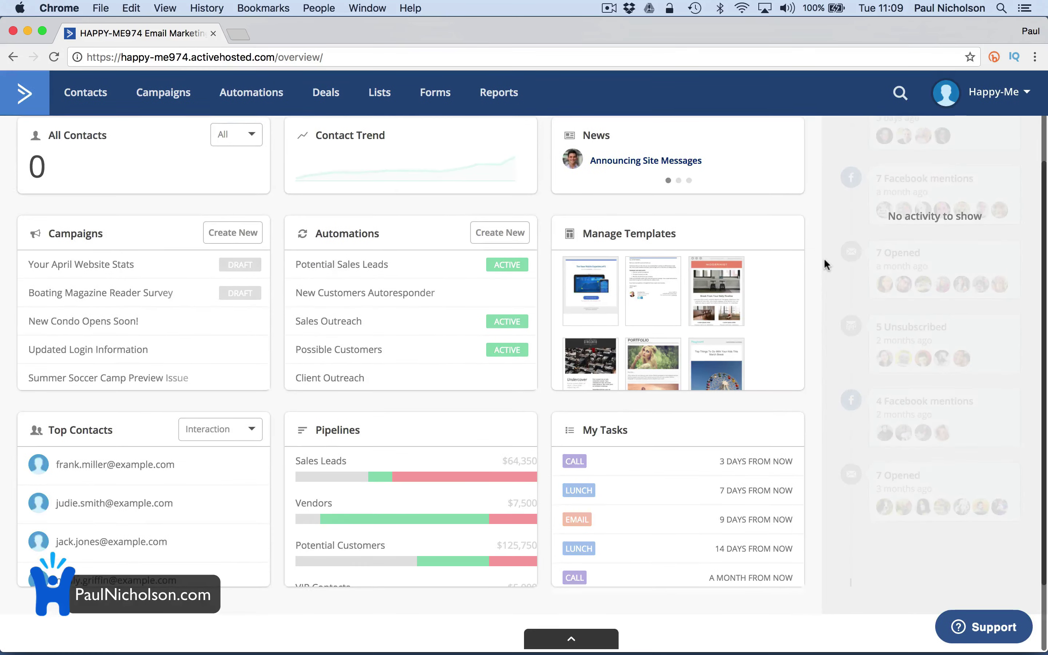
scroll(823, 258, up, 4)
scroll(823, 258, up, 1)
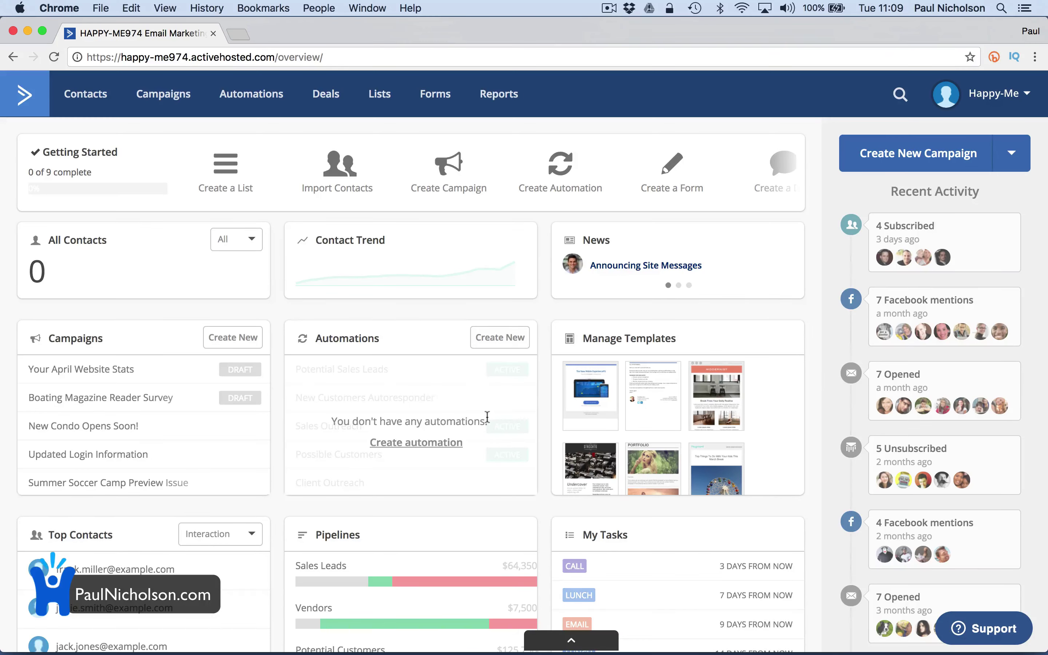
scroll(385, 326, down, 3)
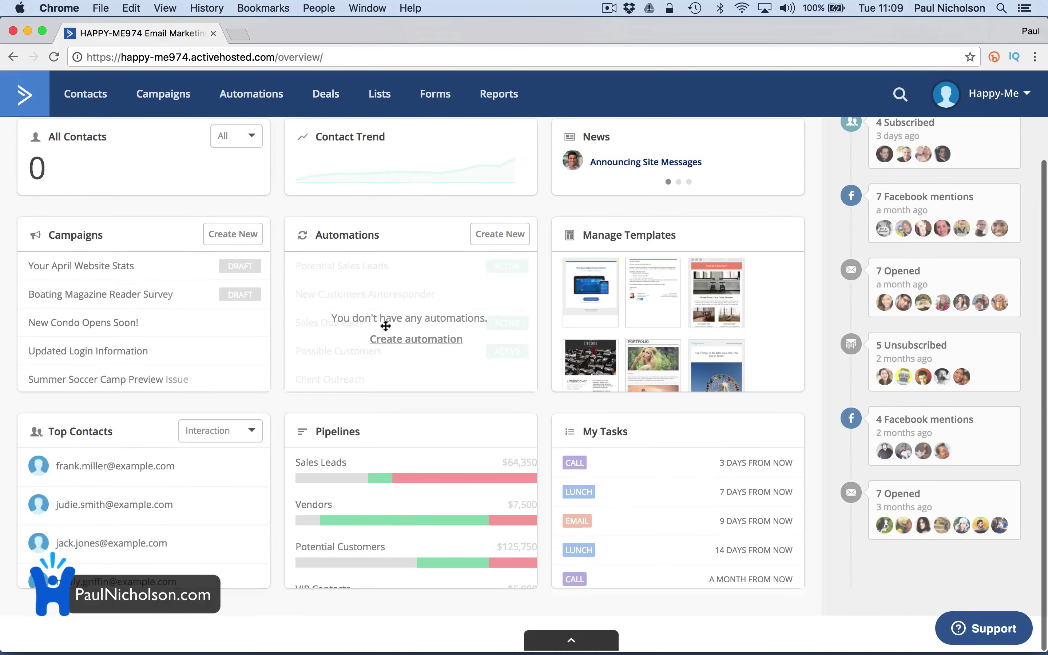
scroll(386, 326, up, 3)
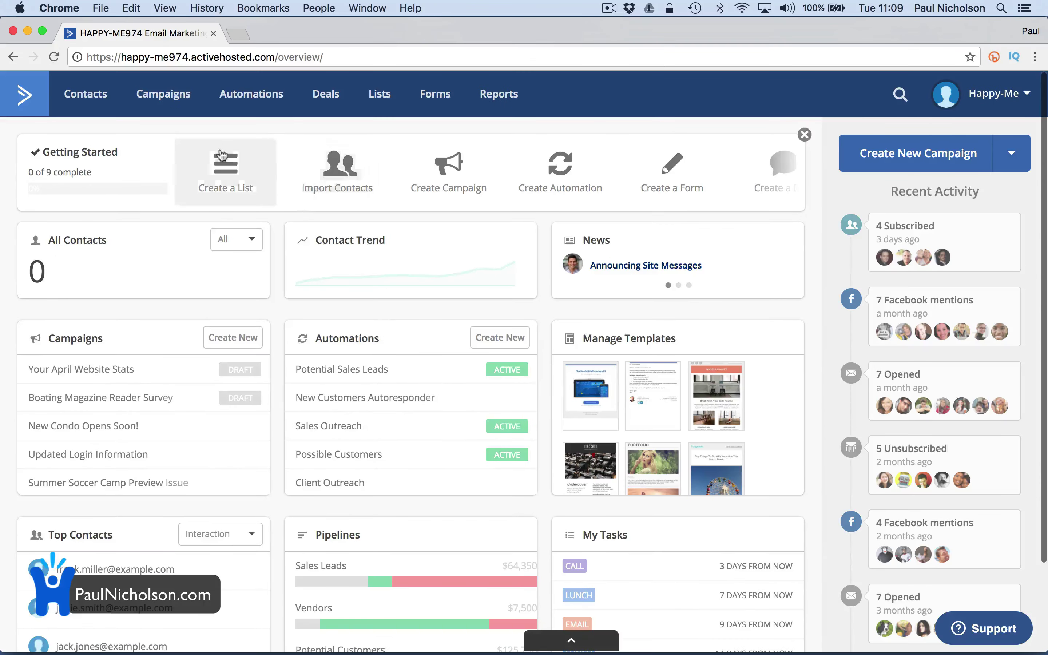
click(449, 169)
click(552, 487)
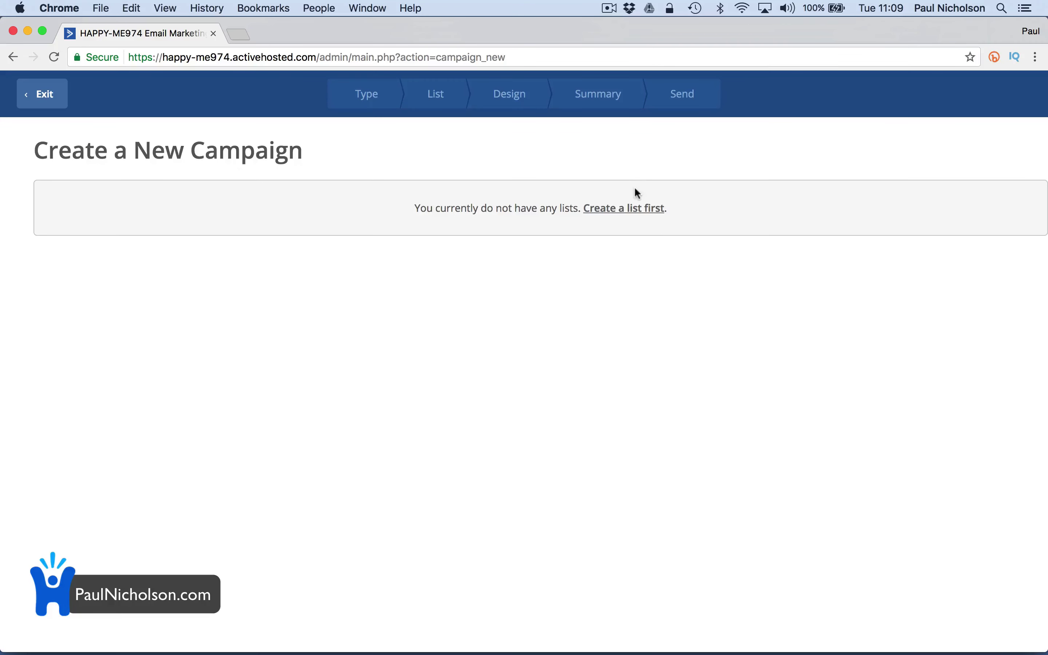
click(641, 209)
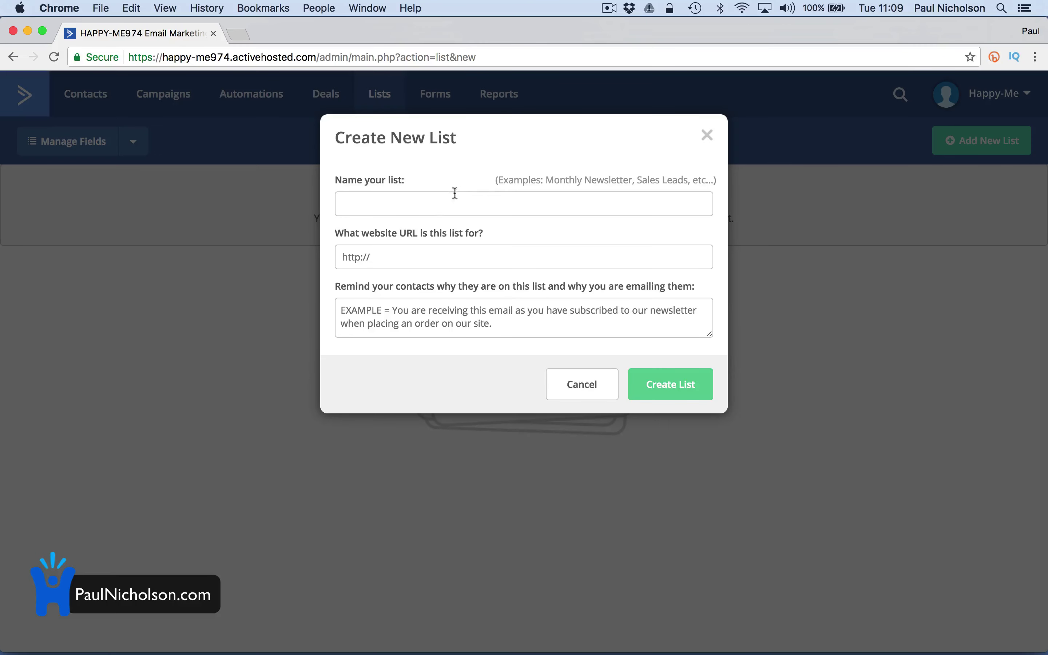
click(436, 202)
text(Business Email L)
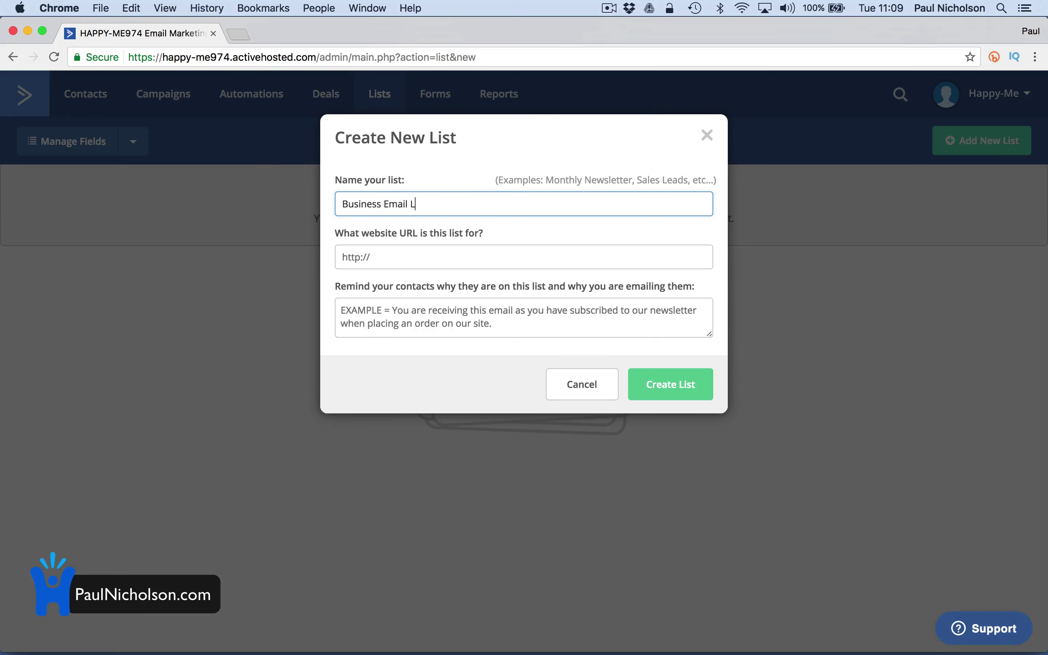
text(ist)
key(Tab)
text(htt)
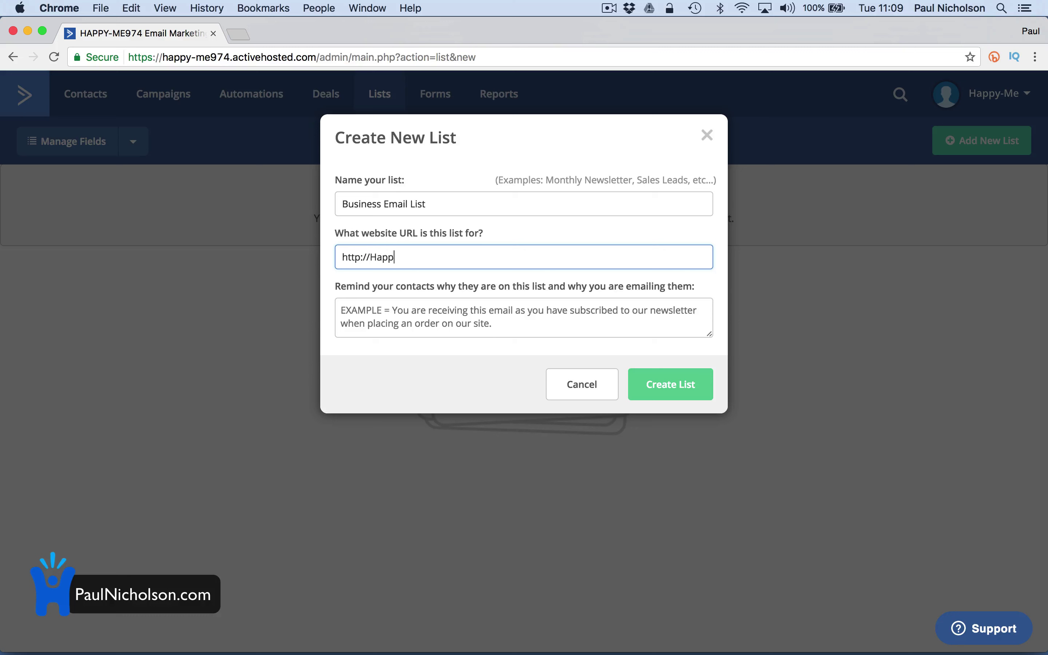
text(p://Happy-Me.com)
key(Tab)
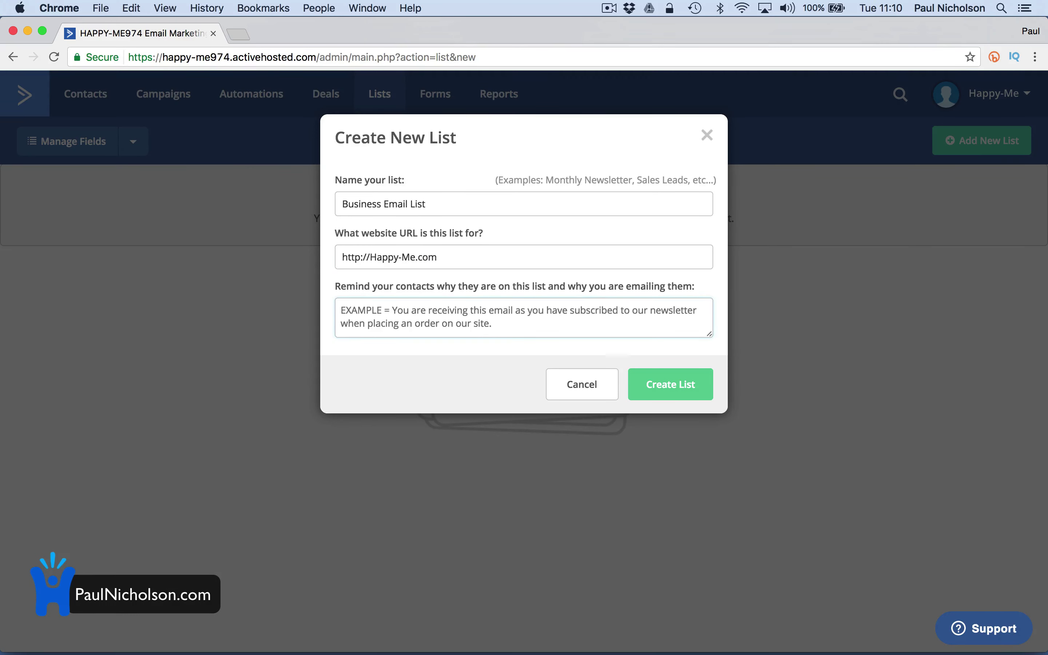
text(You sign)
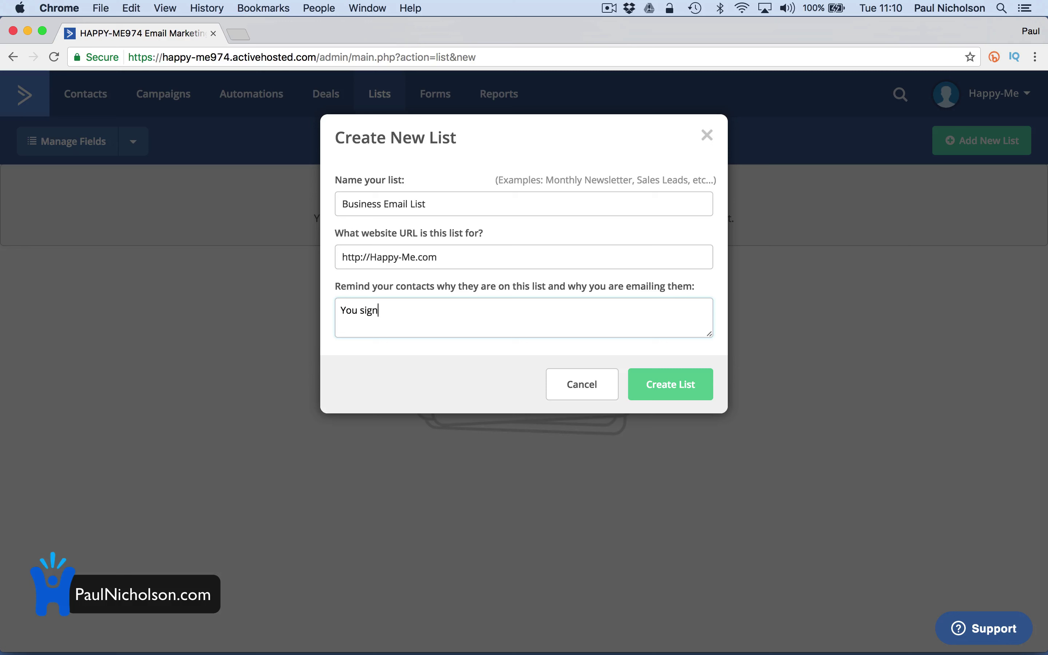
text(ed via our website.)
click(674, 388)
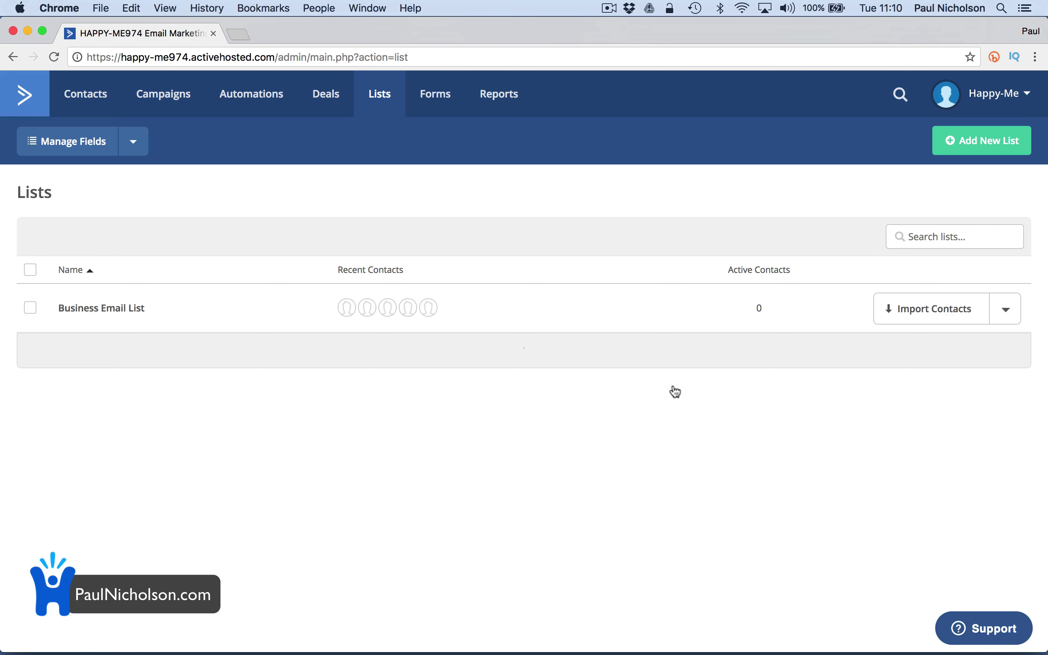
Start a standard one-time campaign named CCTV Discount with Business Email List as recipients
click(169, 109)
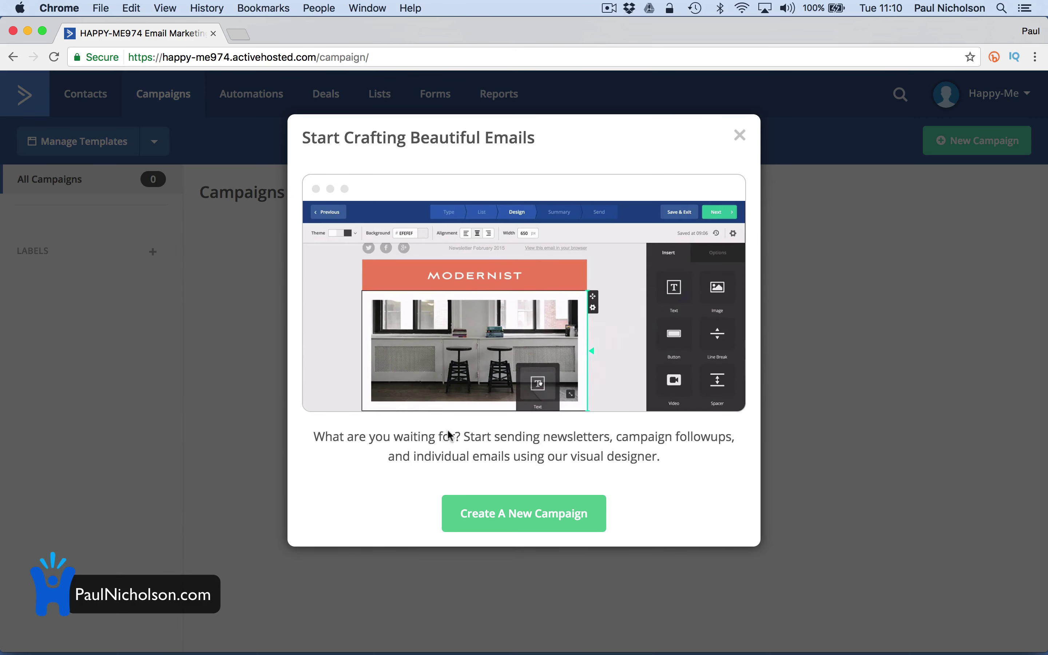
click(528, 525)
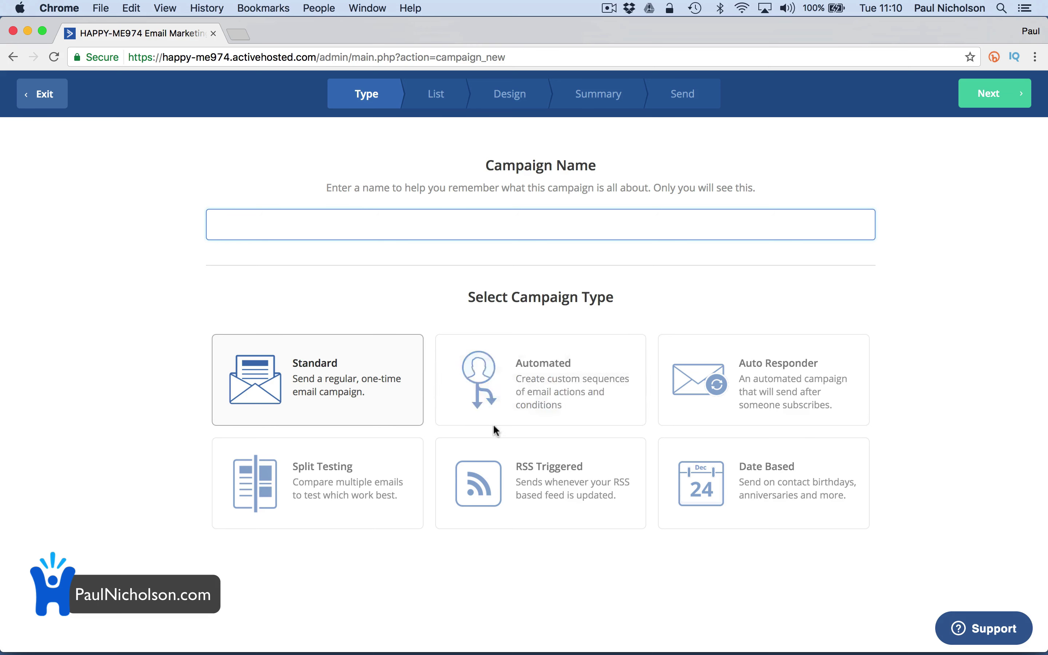
click(333, 391)
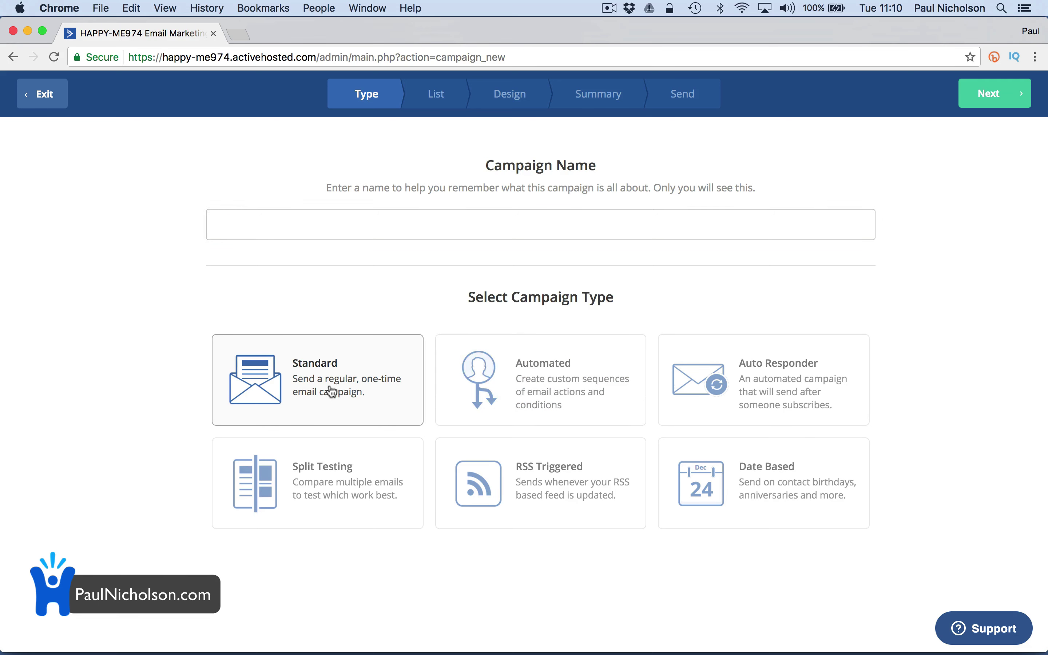
click(377, 226)
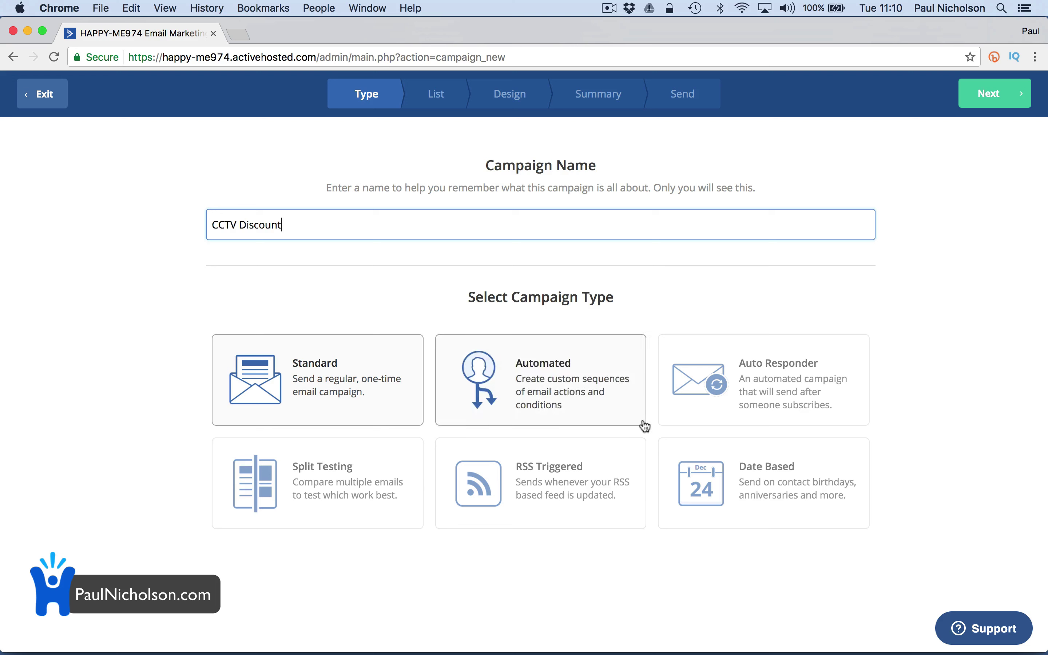
click(979, 95)
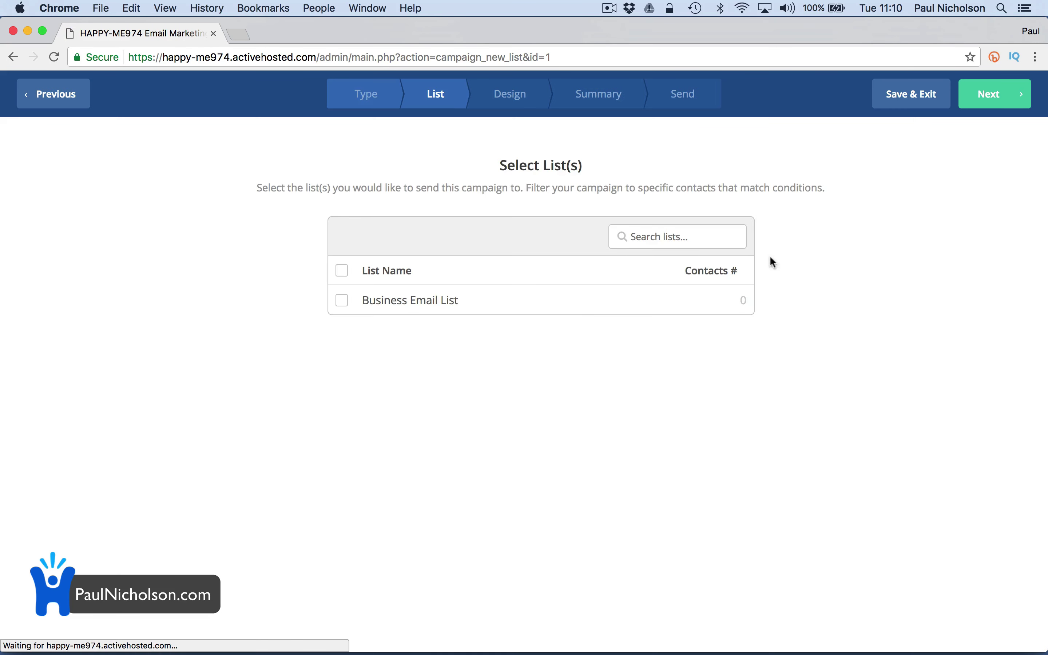
click(500, 315)
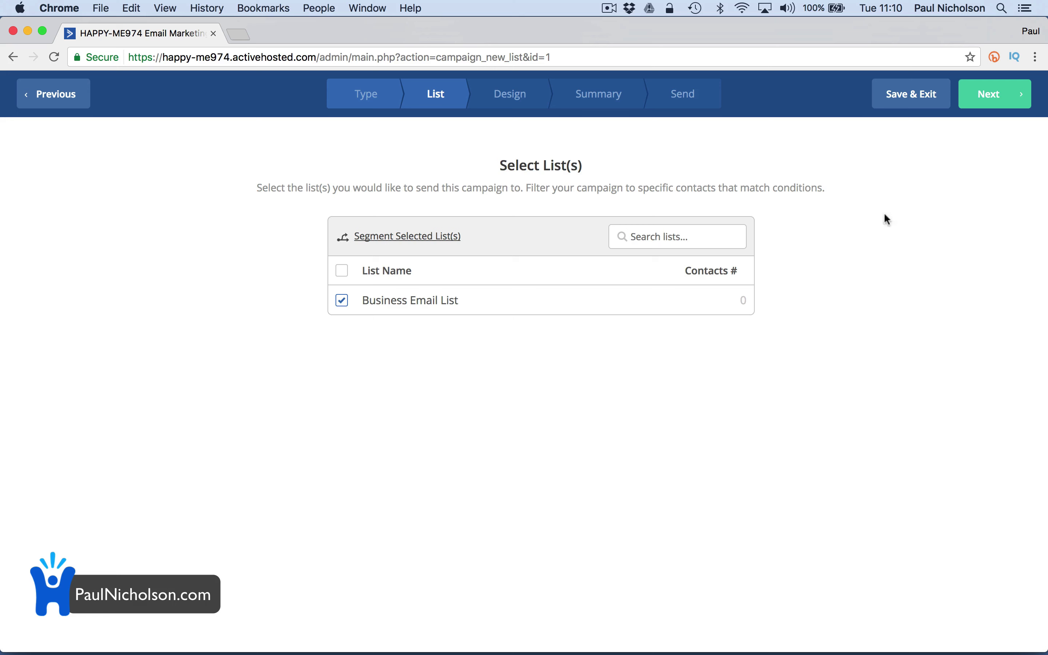
click(994, 112)
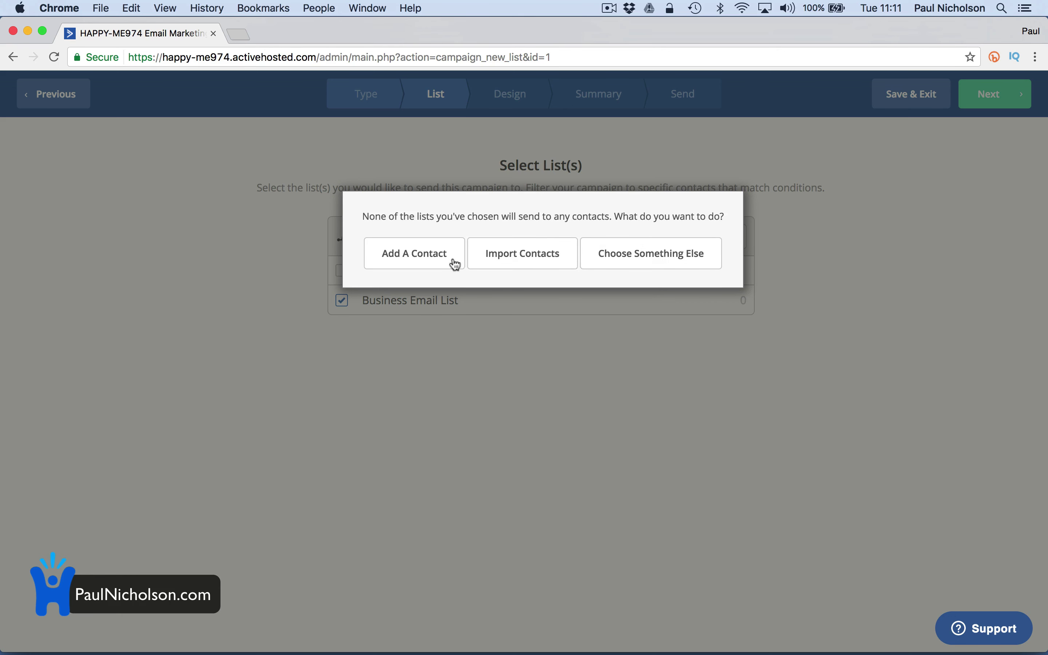
Dismiss the empty-list warning and start a new contact with email, name and organization Happy-Me Ltd
click(645, 258)
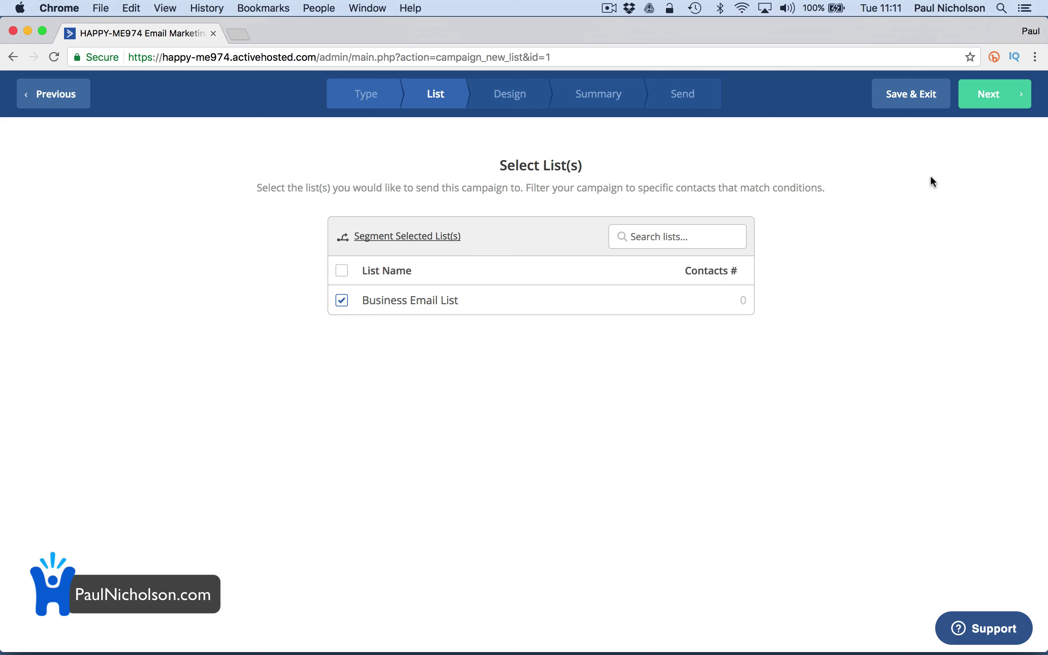
click(996, 101)
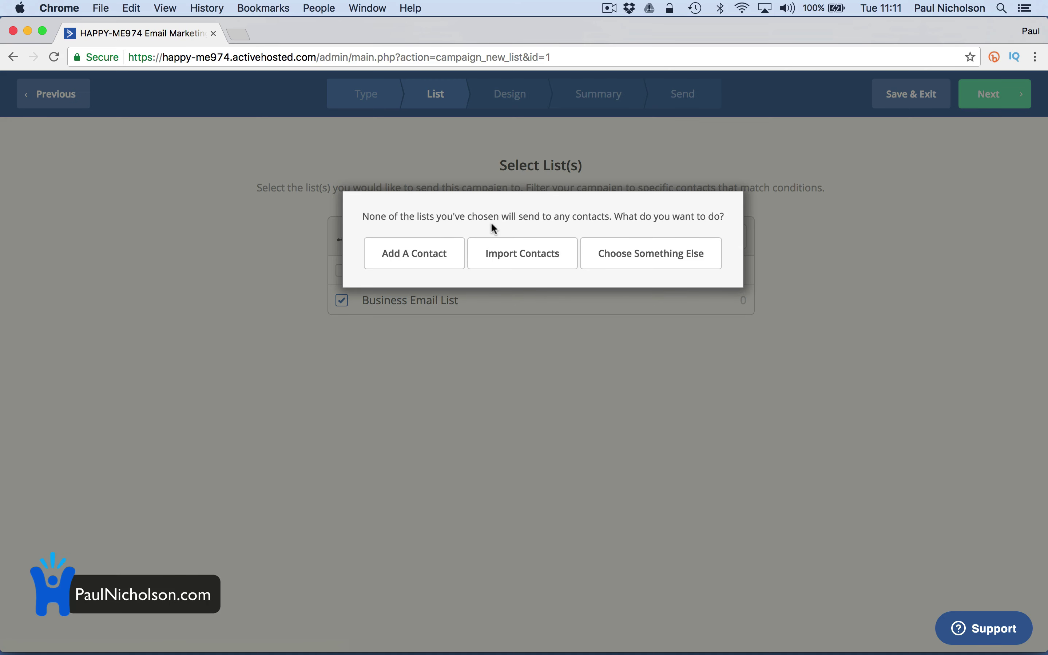
click(455, 251)
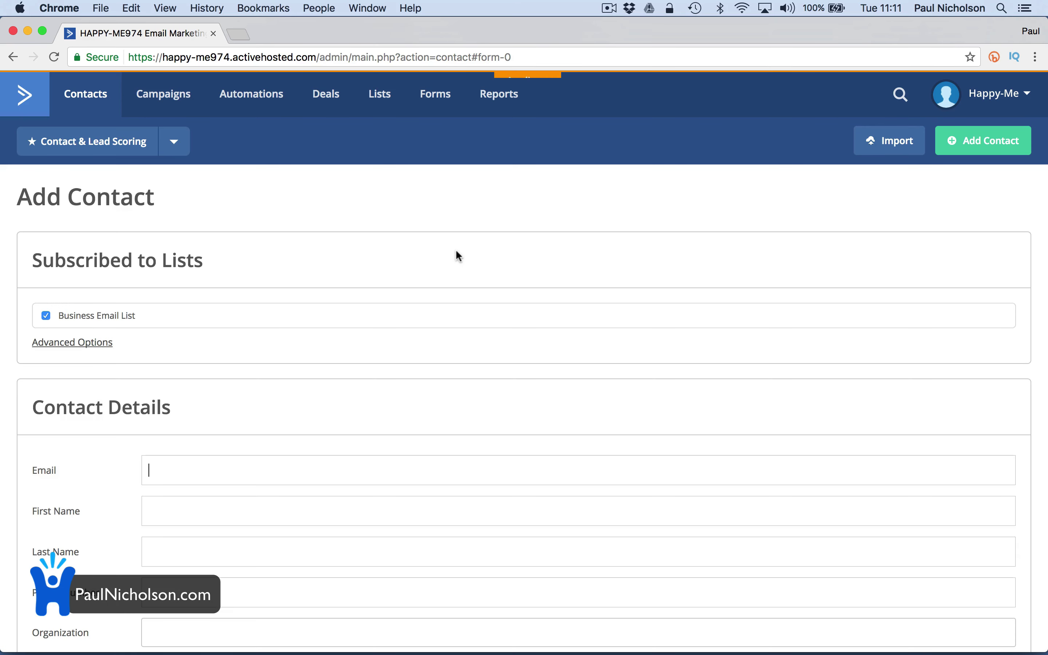
scroll(515, 468, down, 3)
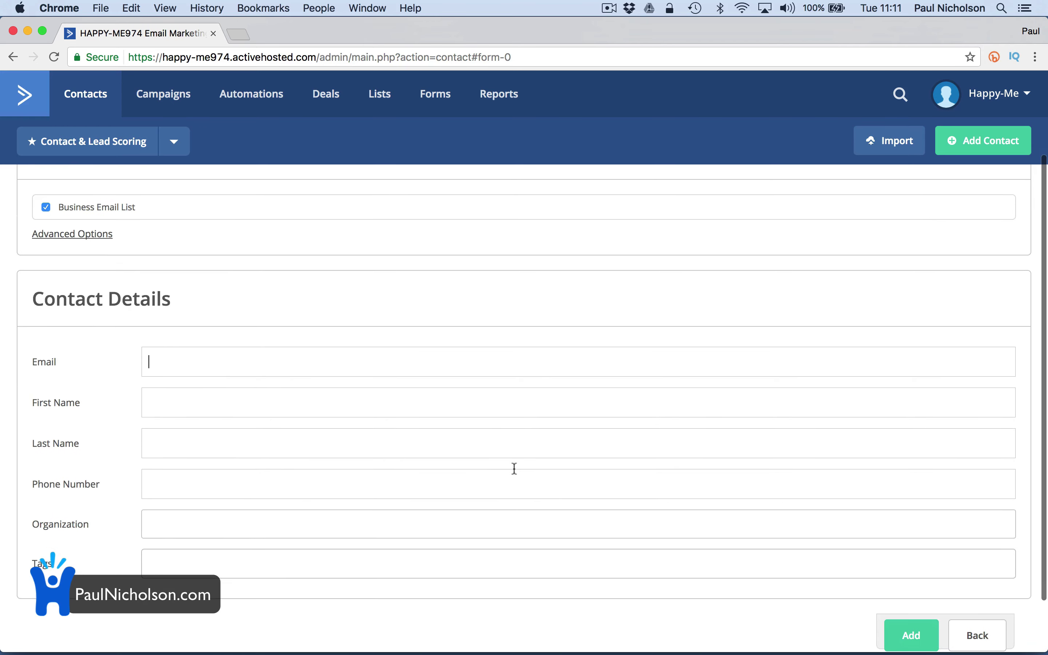
text(Paul)
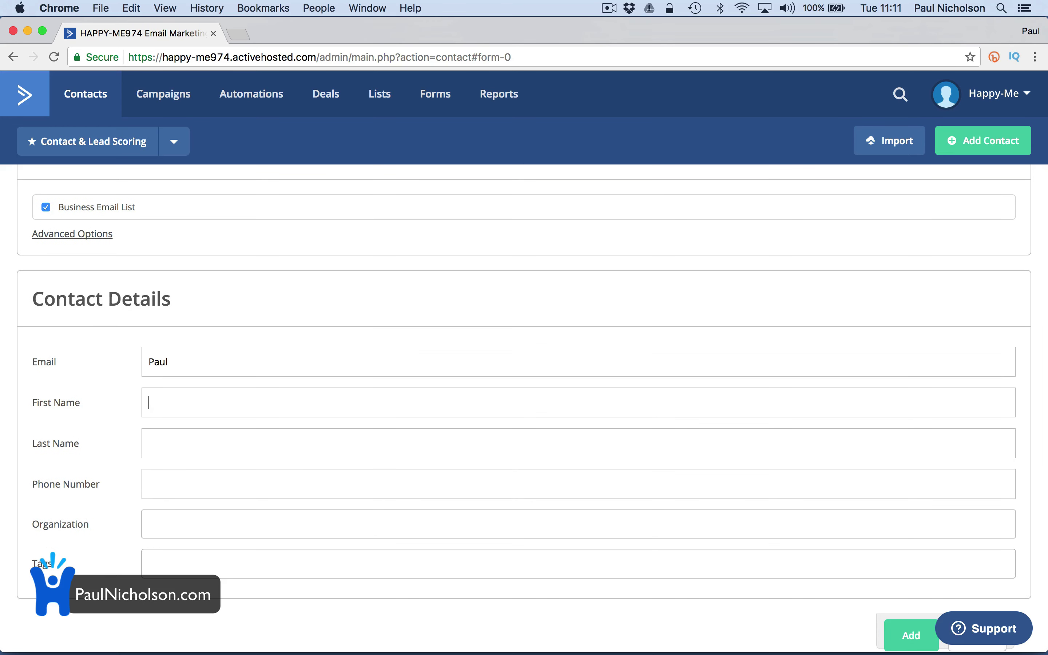
key(shift+Tab)
key(Right)
text(@)
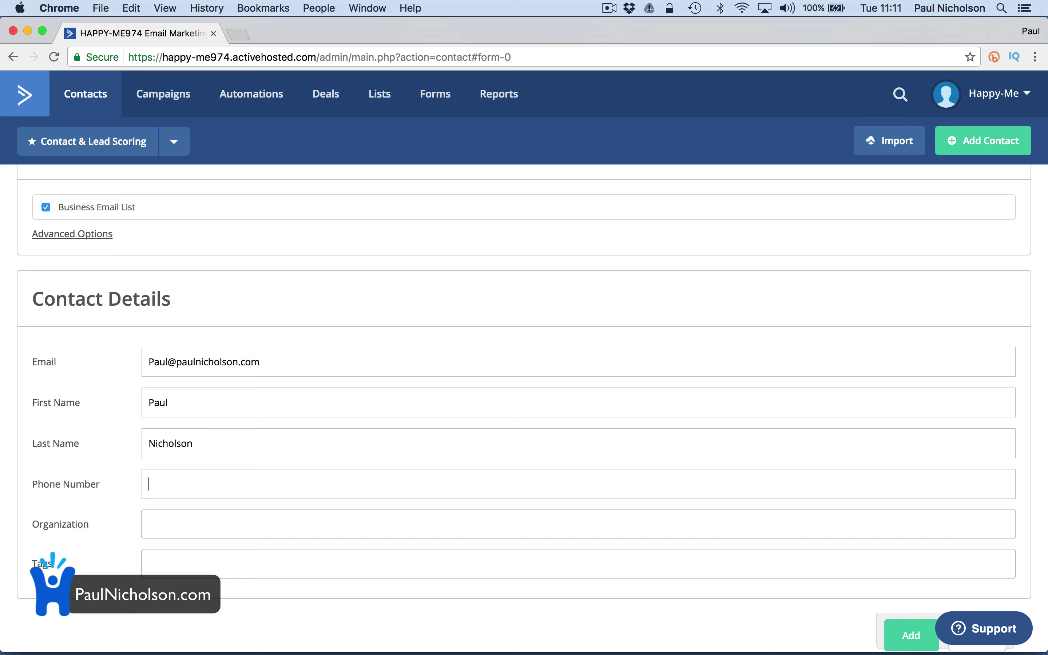
click(149, 524)
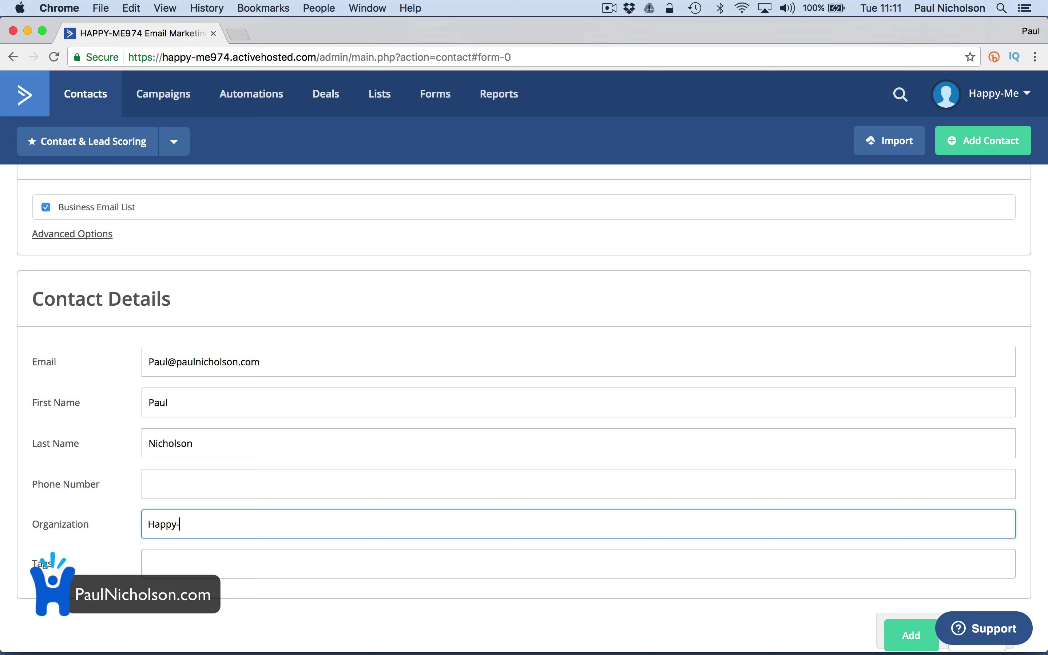
Tag the contact Business and Friend, save it, and open its record
click(148, 563)
text(Business)
key(Return)
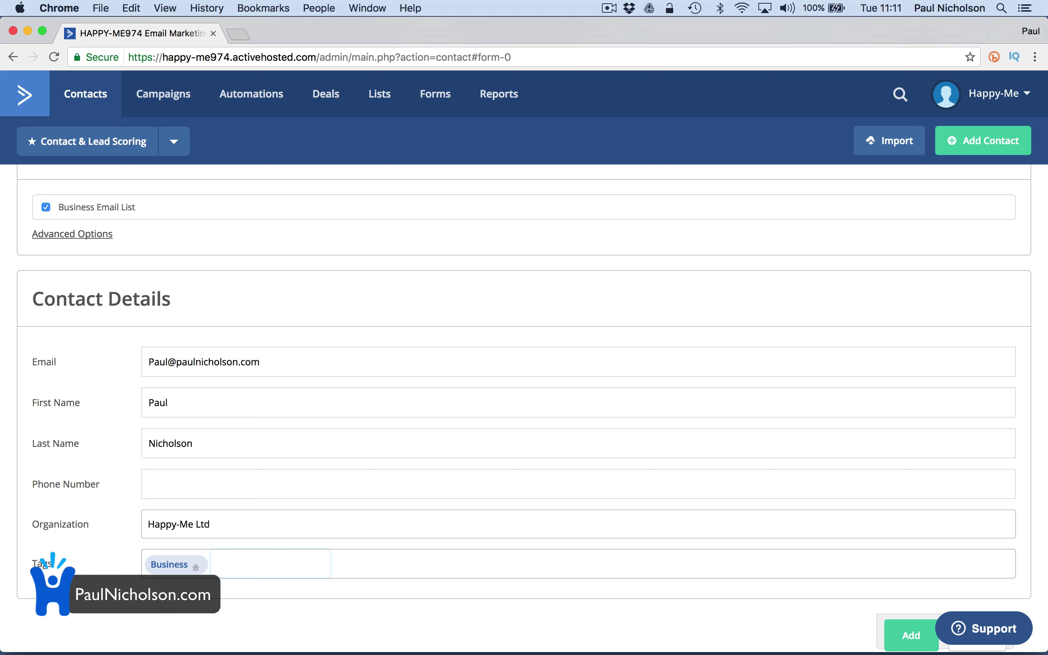
text(Friend)
key(Return)
scroll(622, 460, down, 3)
click(909, 570)
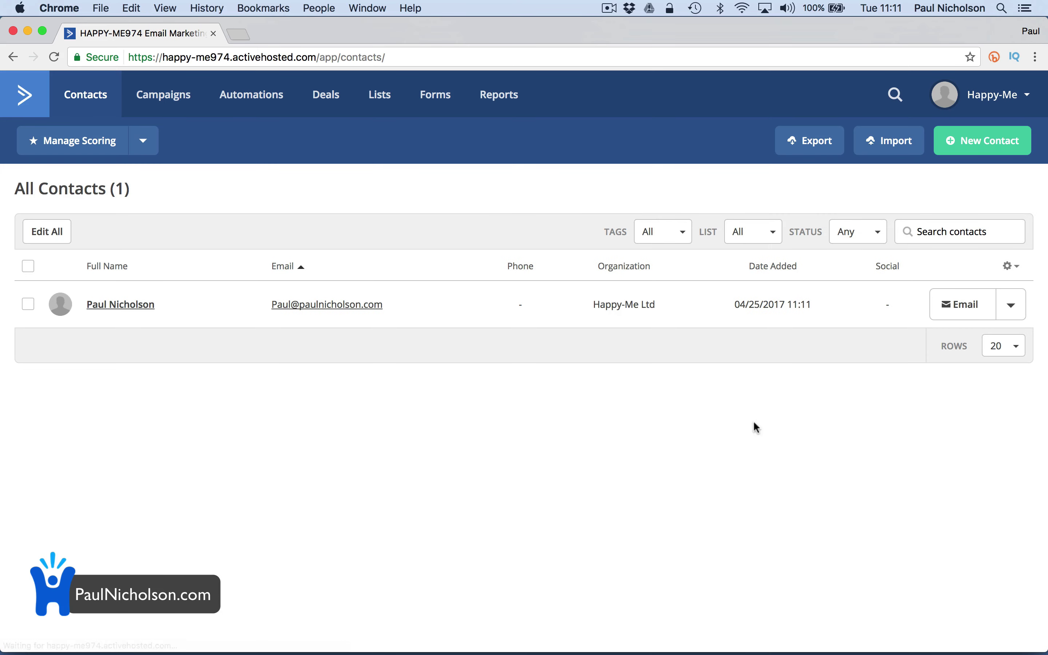
click(144, 311)
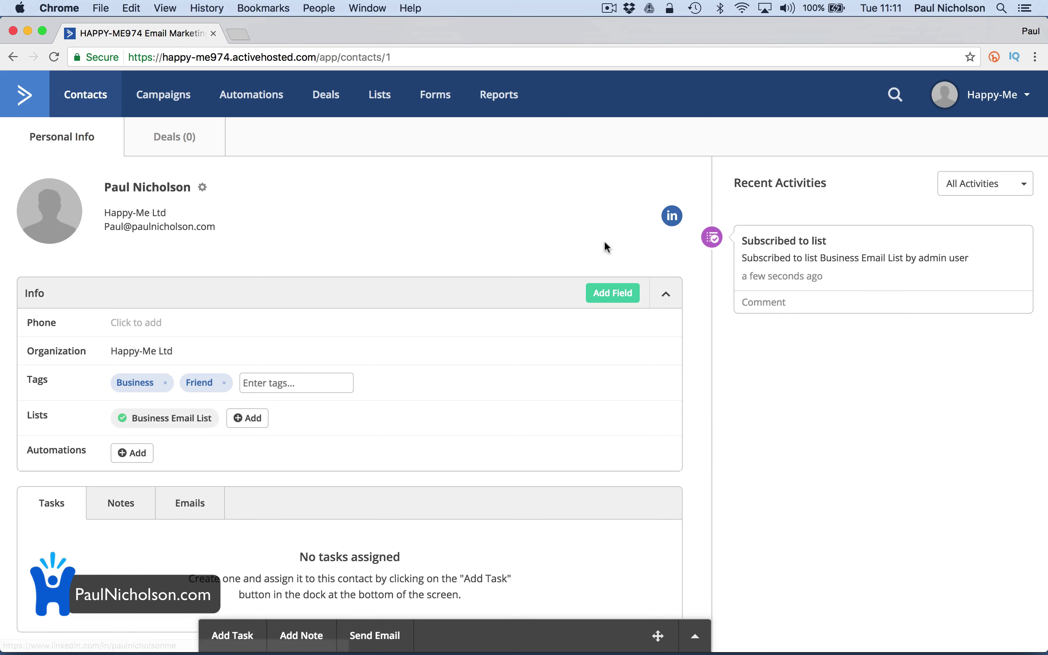
Open the contact's LinkedIn profile, scroll through it, then close its tab
click(671, 217)
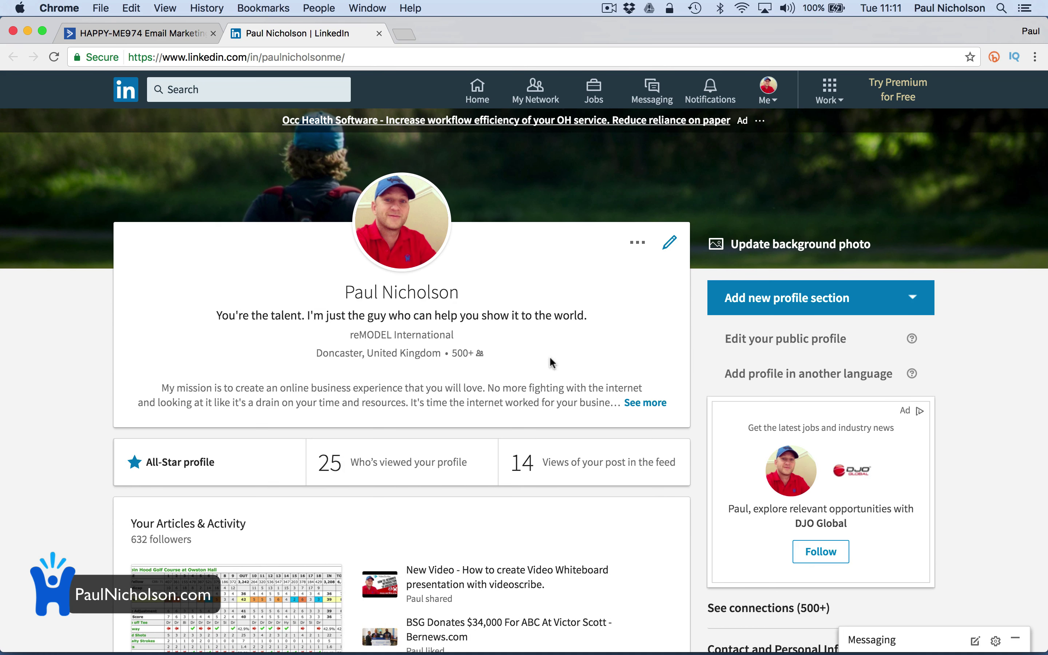
scroll(552, 363, down, 2)
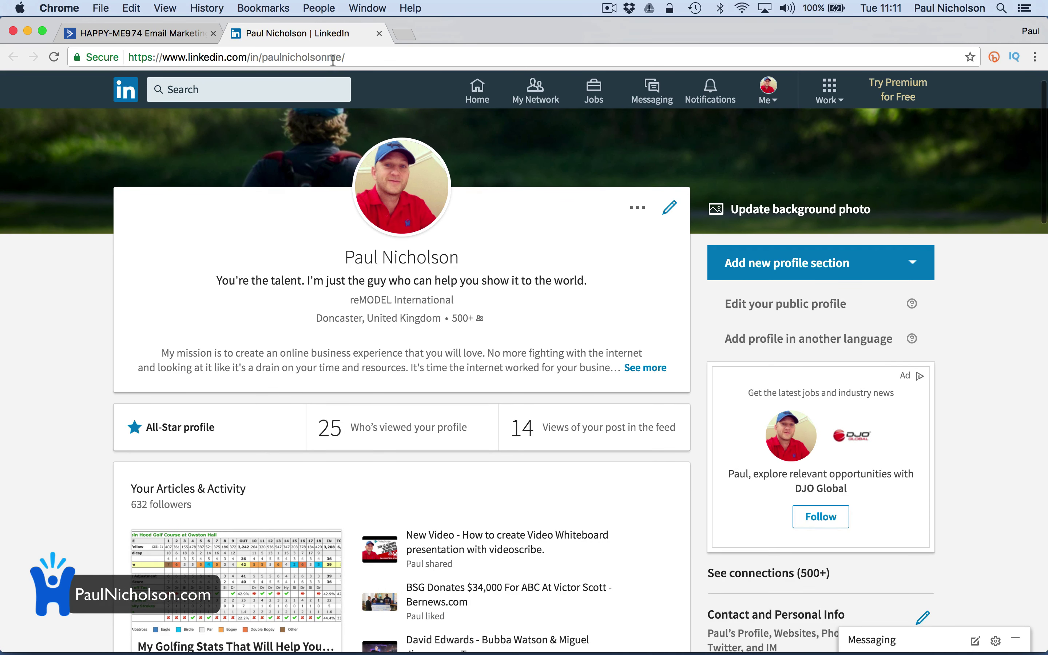
drag(333, 58, 342, 57)
click(379, 33)
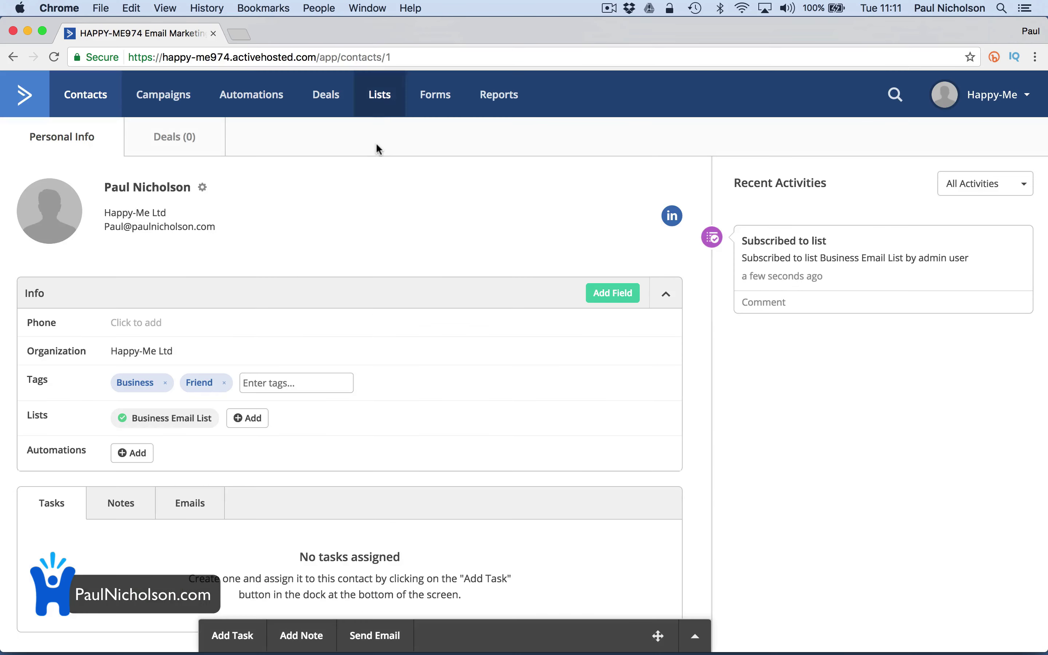
Reopen the contact's record from Contacts, review it, and return to the contacts list
click(71, 112)
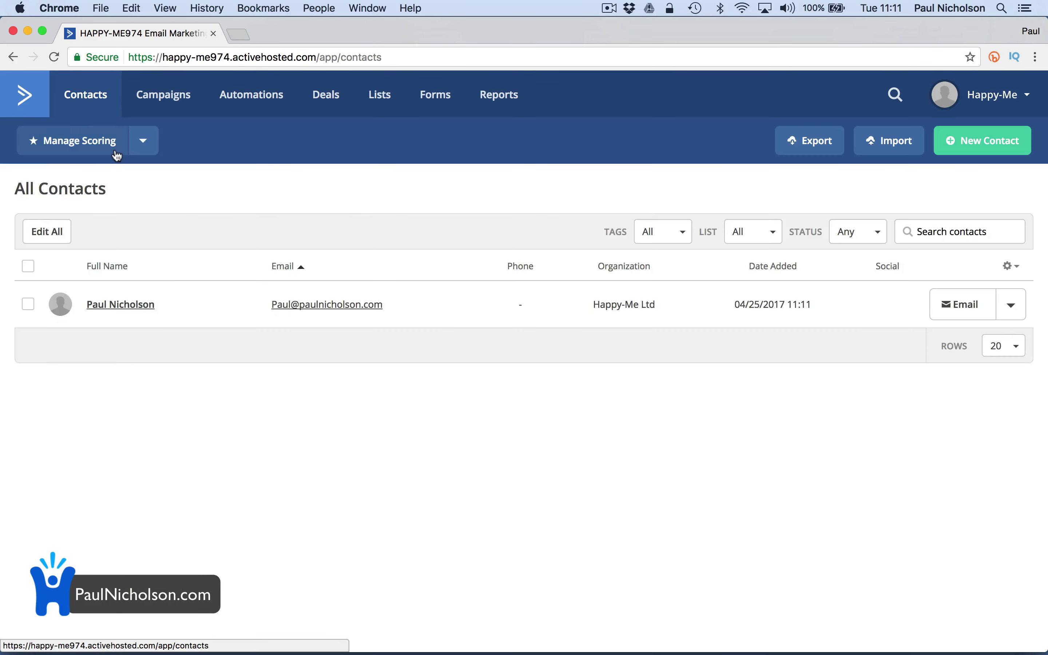
click(141, 310)
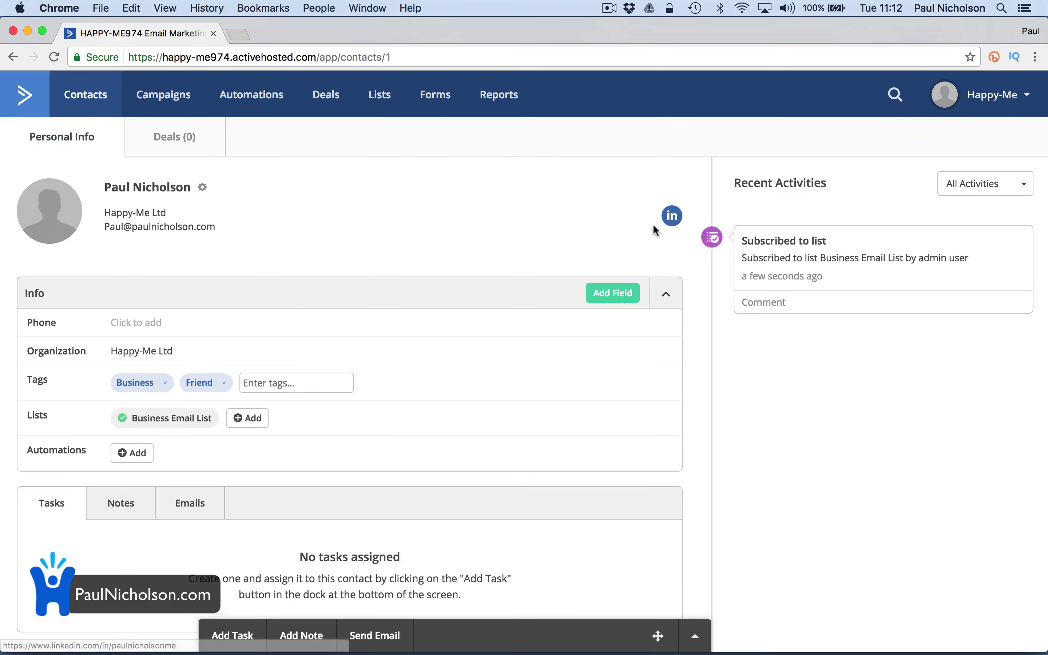
scroll(667, 247, down, 3)
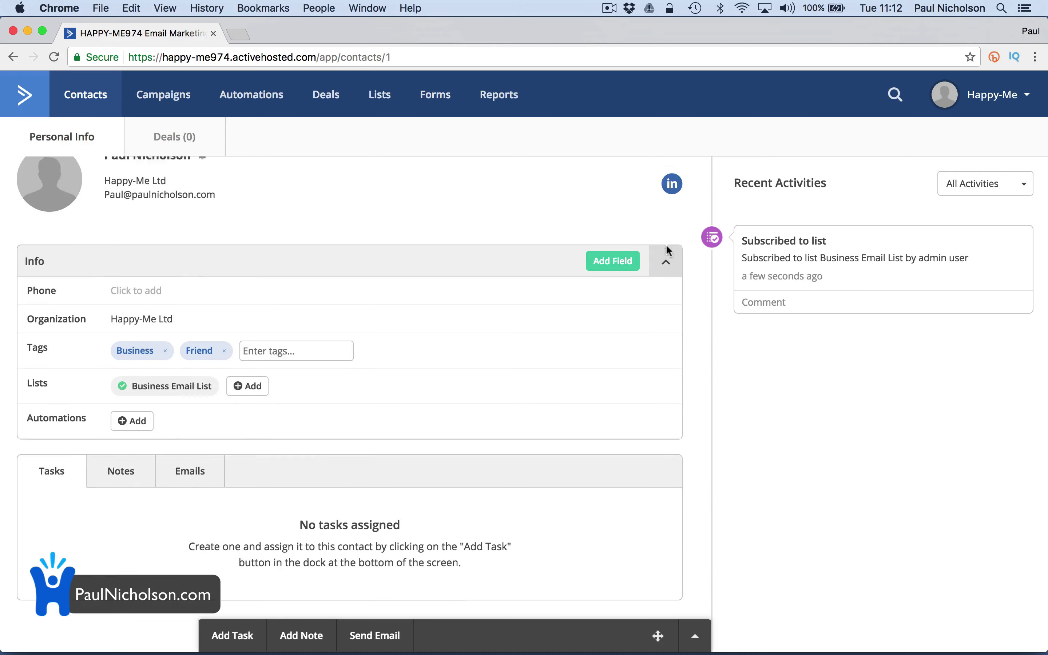
scroll(668, 251, up, 2)
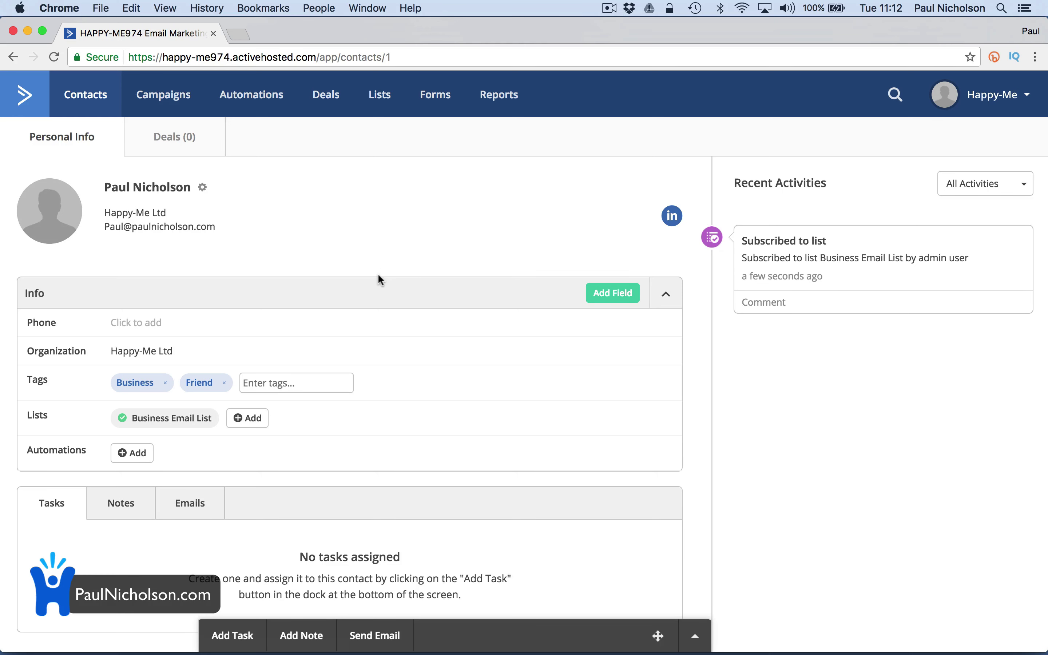
click(97, 106)
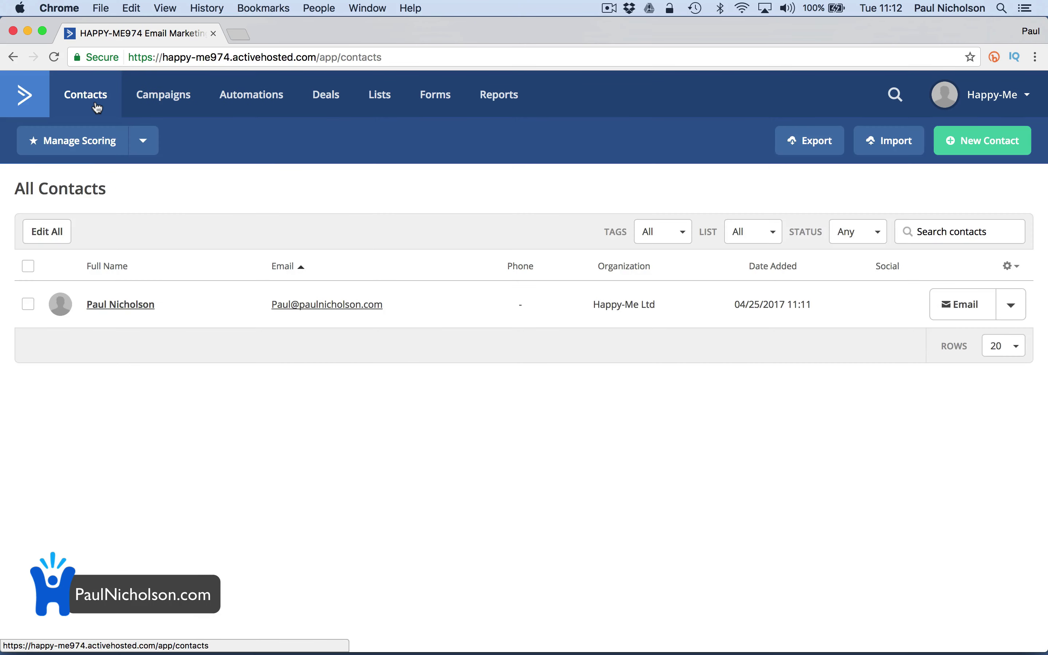
Resume the CCTV Discount draft with Business Email List as its recipients
click(170, 105)
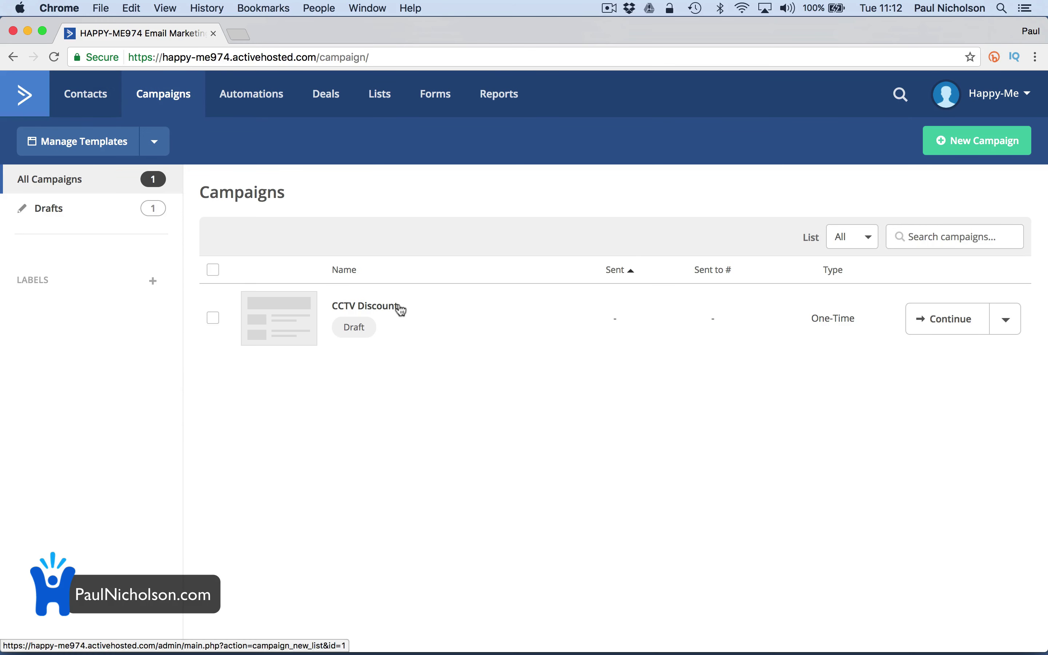
click(397, 308)
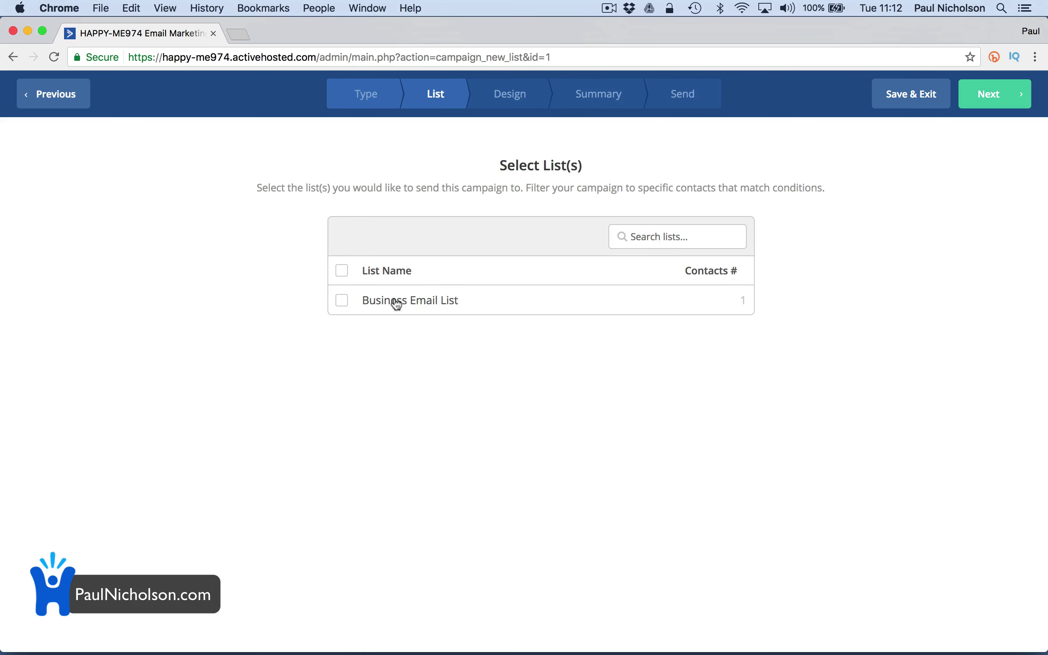
click(394, 302)
click(989, 96)
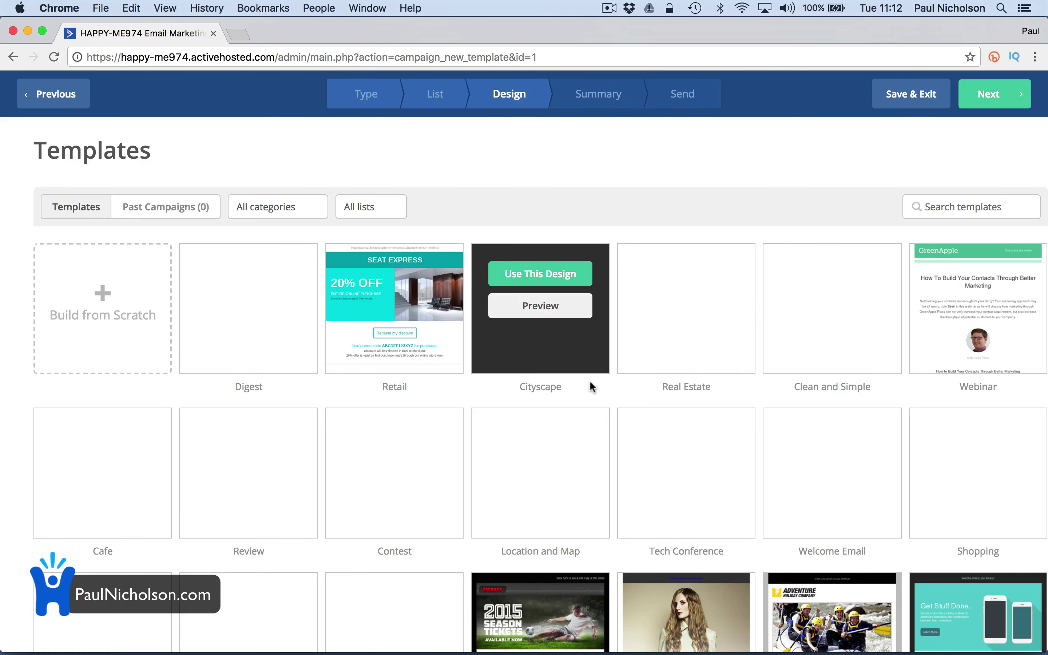
Use the Retail template and set the subject line to 'Discount 20% CCTV'
click(396, 308)
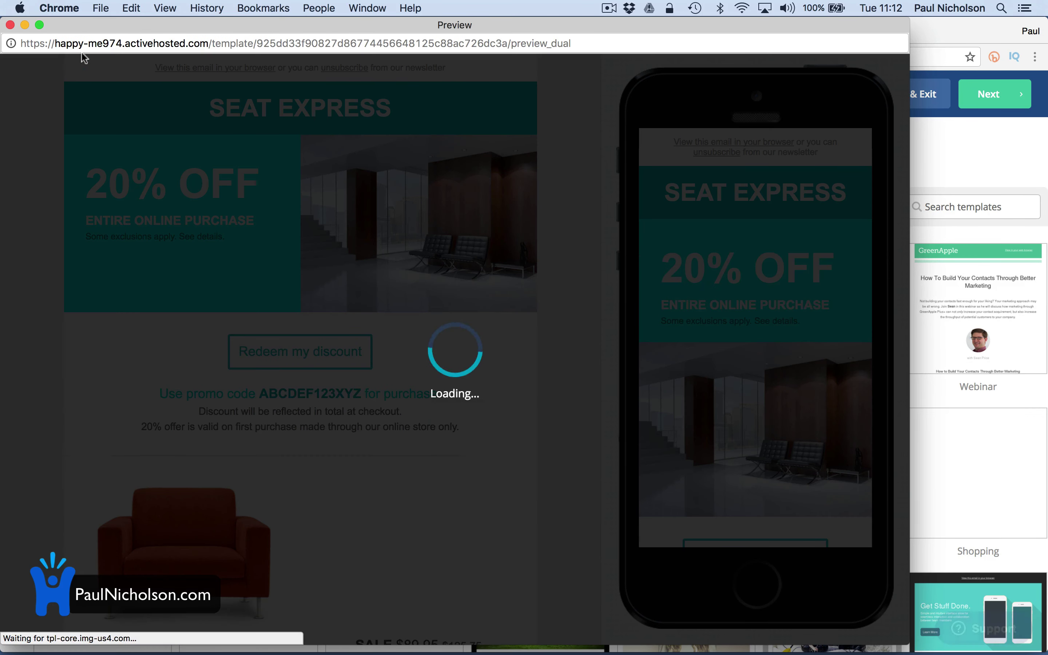
click(9, 25)
click(424, 273)
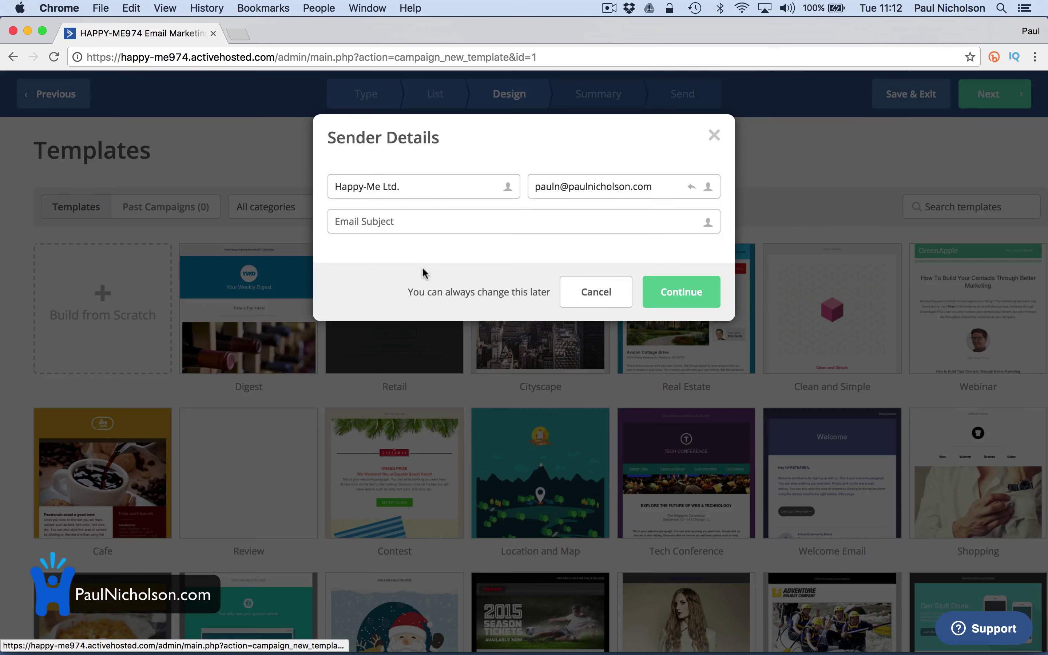
click(422, 220)
text(Discount 20% CCTV)
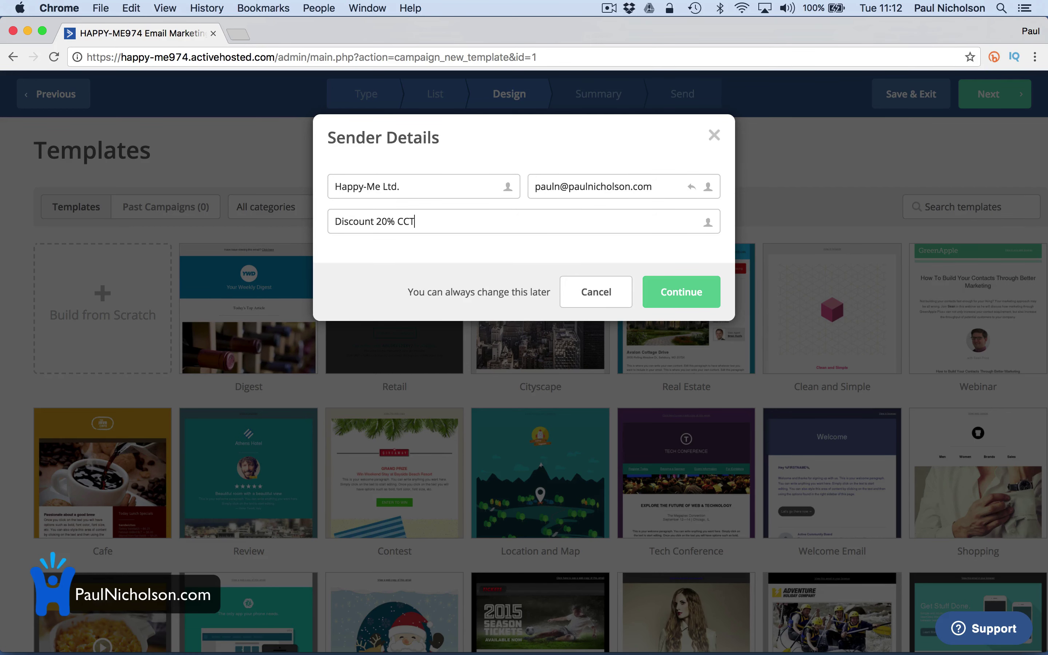
click(693, 294)
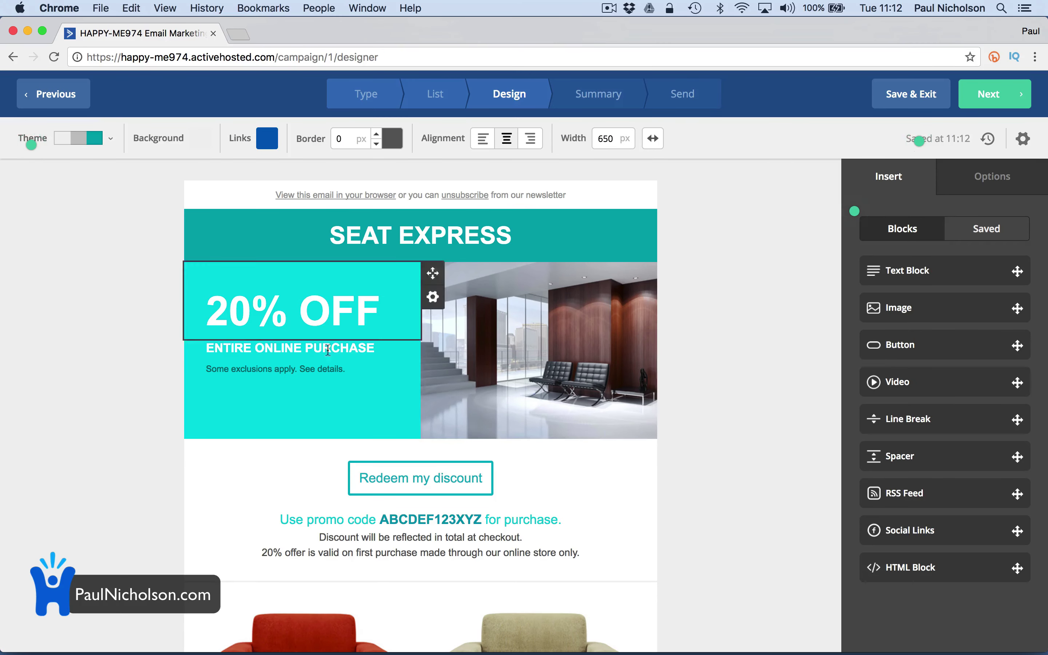
Link the first BUY NOW button to the presenter's website, then return to the content blocks
scroll(344, 332, down, 7)
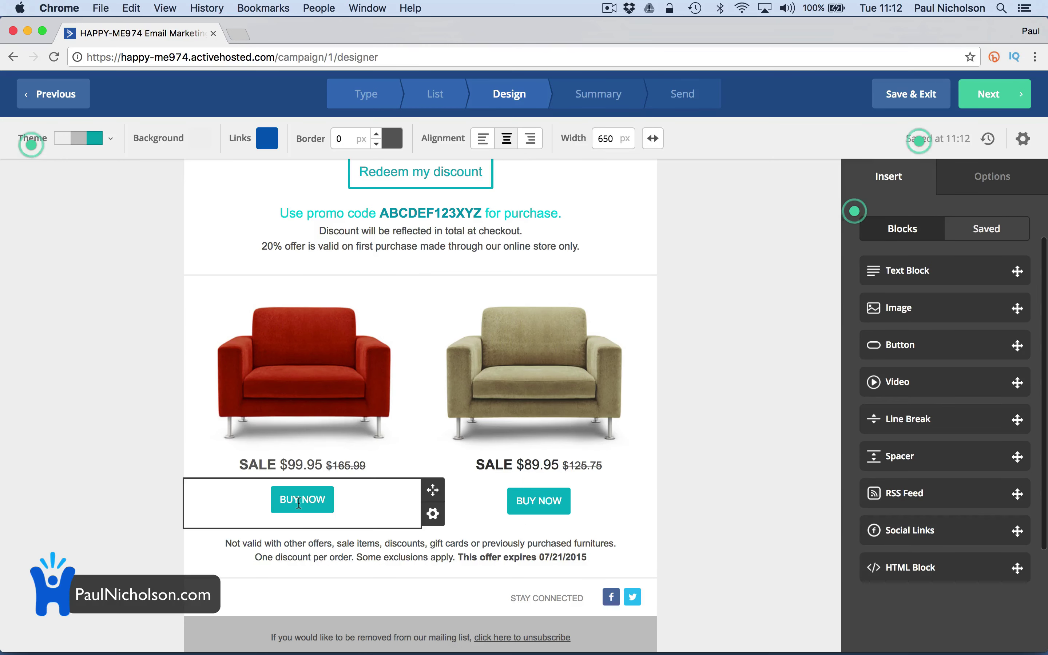
click(299, 502)
click(931, 259)
text(http://)
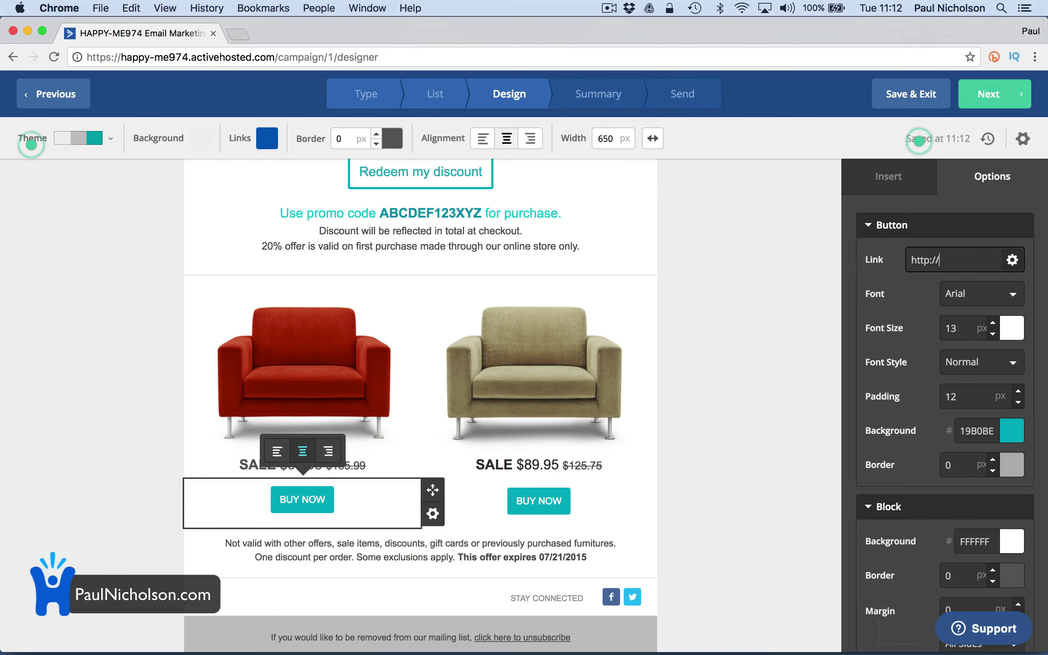
text(PaulNicholson.com)
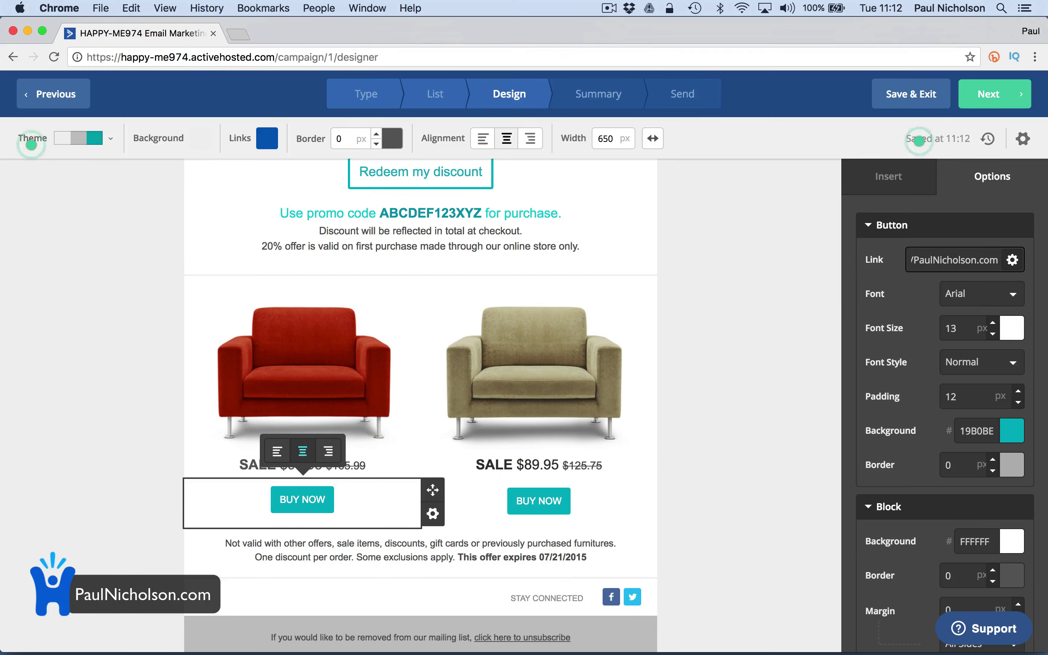
click(854, 211)
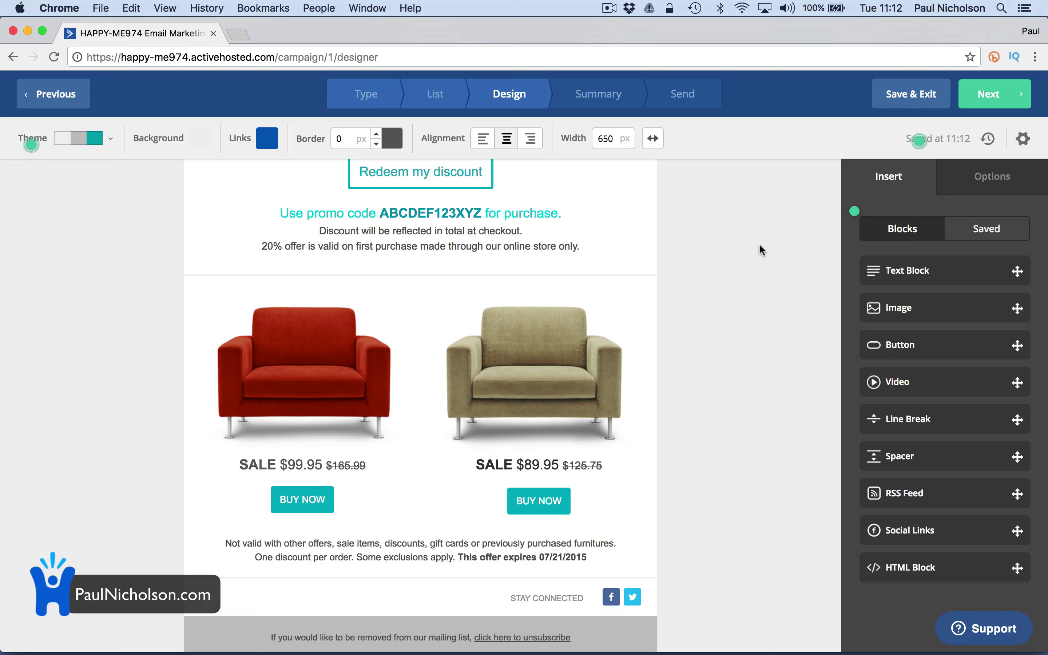
Replace the SEAT EXPRESS header text with 'CCTV Discount Offer'
scroll(701, 258, down, 3)
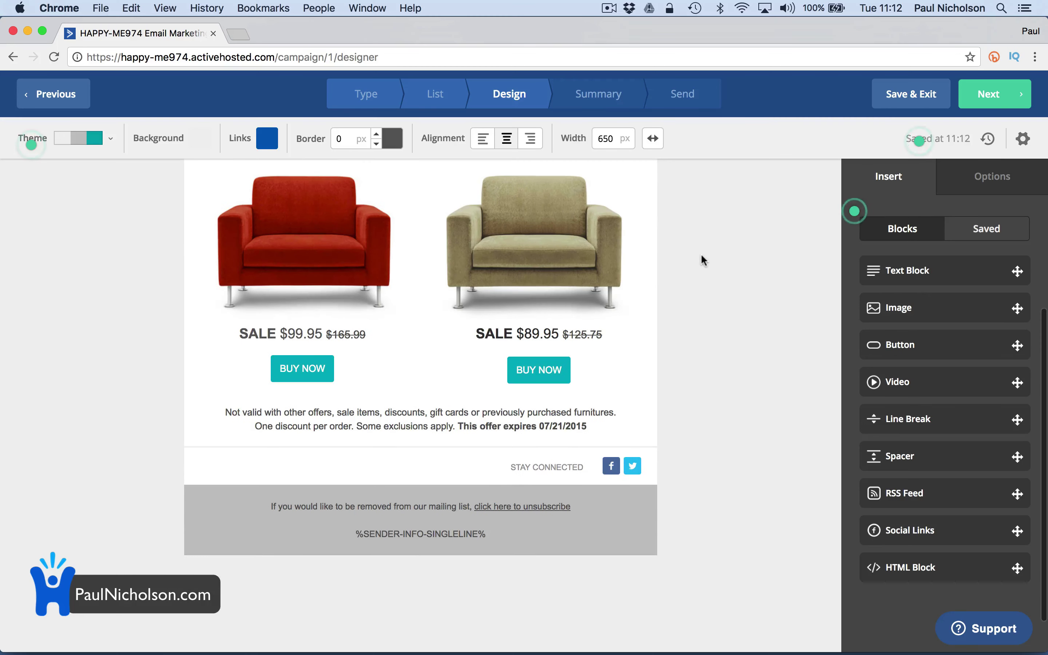
scroll(554, 217, up, 6)
scroll(517, 229, up, 3)
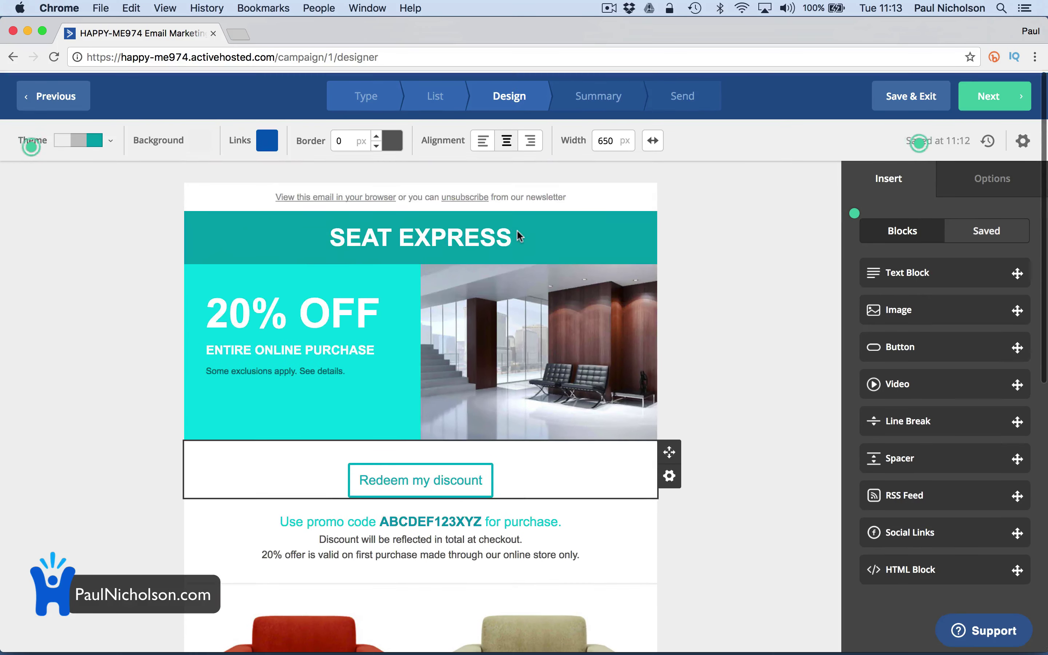
click(479, 229)
double_click(480, 230)
click(480, 229)
drag(336, 228, 597, 229)
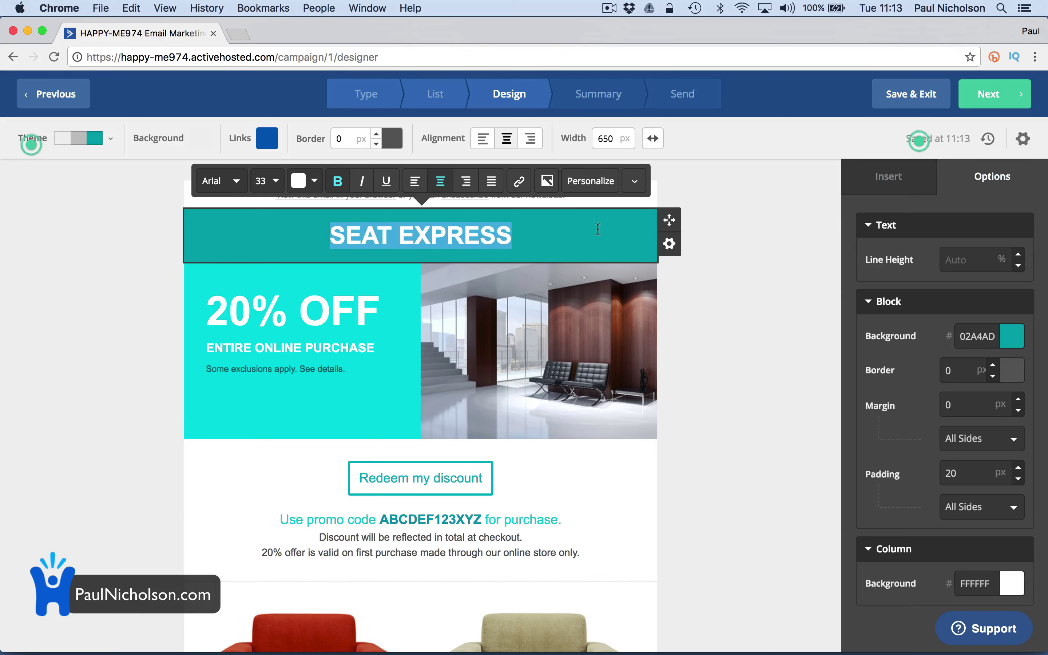
text(CCTV Discount Offer)
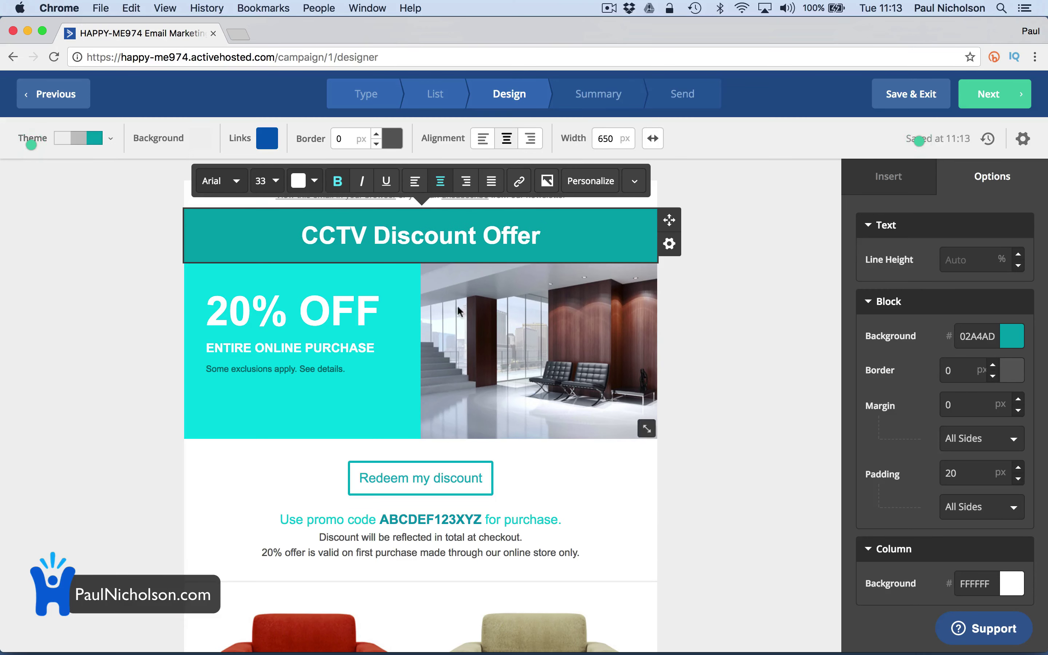
click(355, 310)
Change the promo code ABCDEF123XYZ to CCTV20%
scroll(401, 392, down, 3)
click(401, 392)
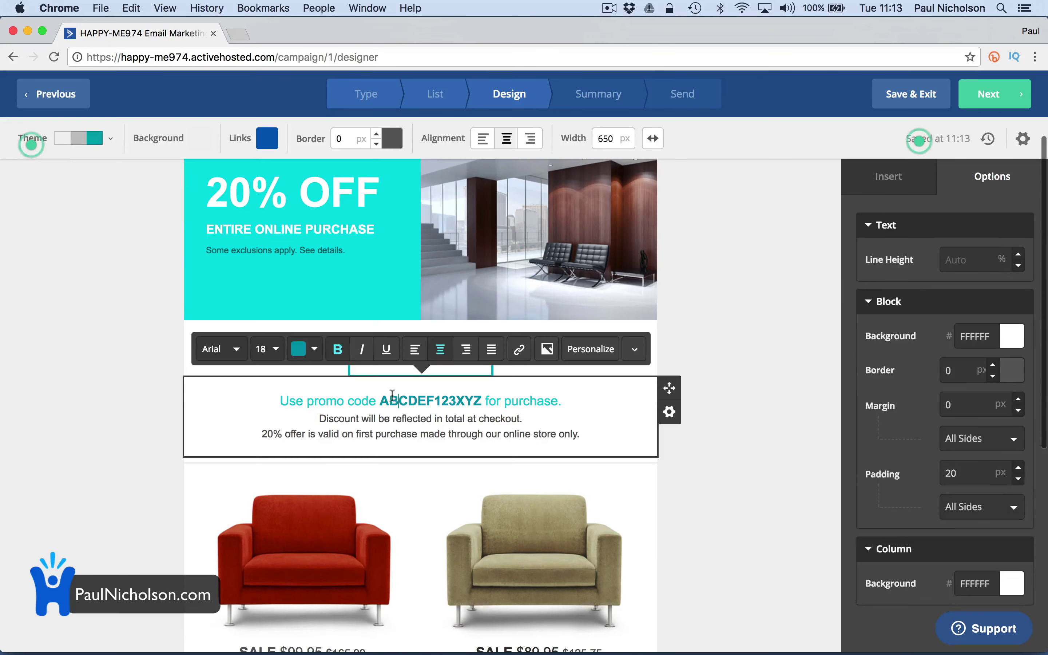
drag(380, 400, 482, 397)
text(CCTV)
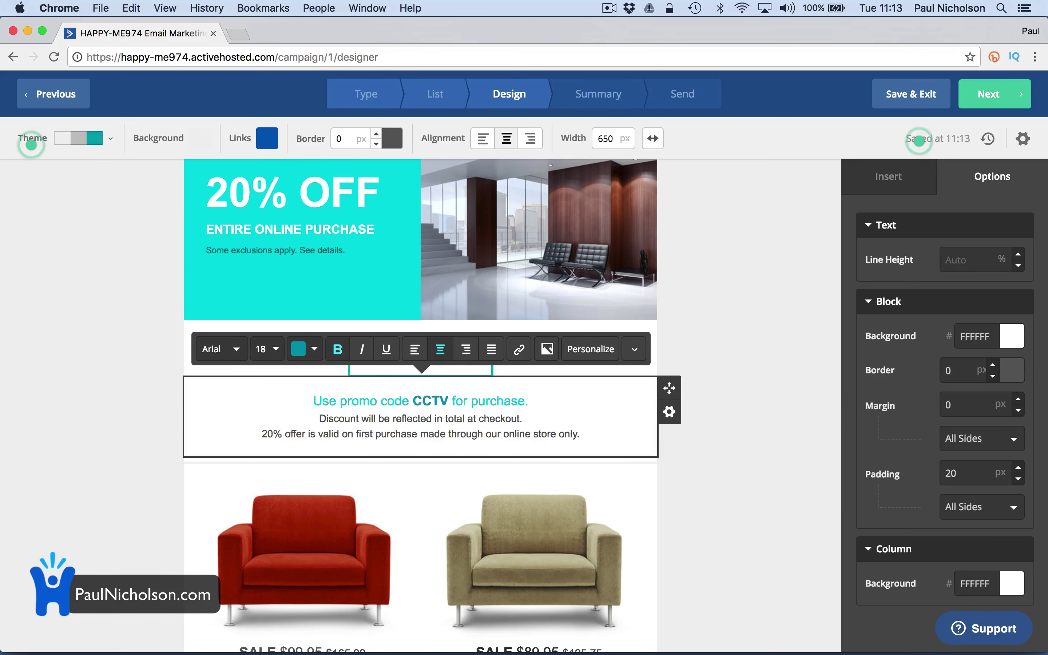
text(20%)
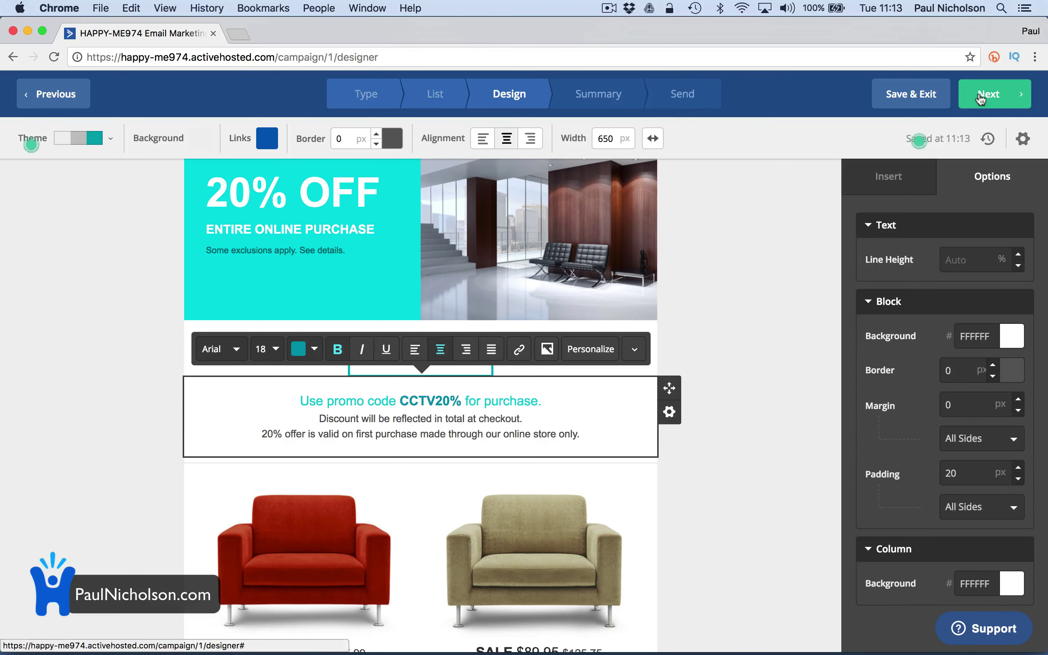
click(779, 200)
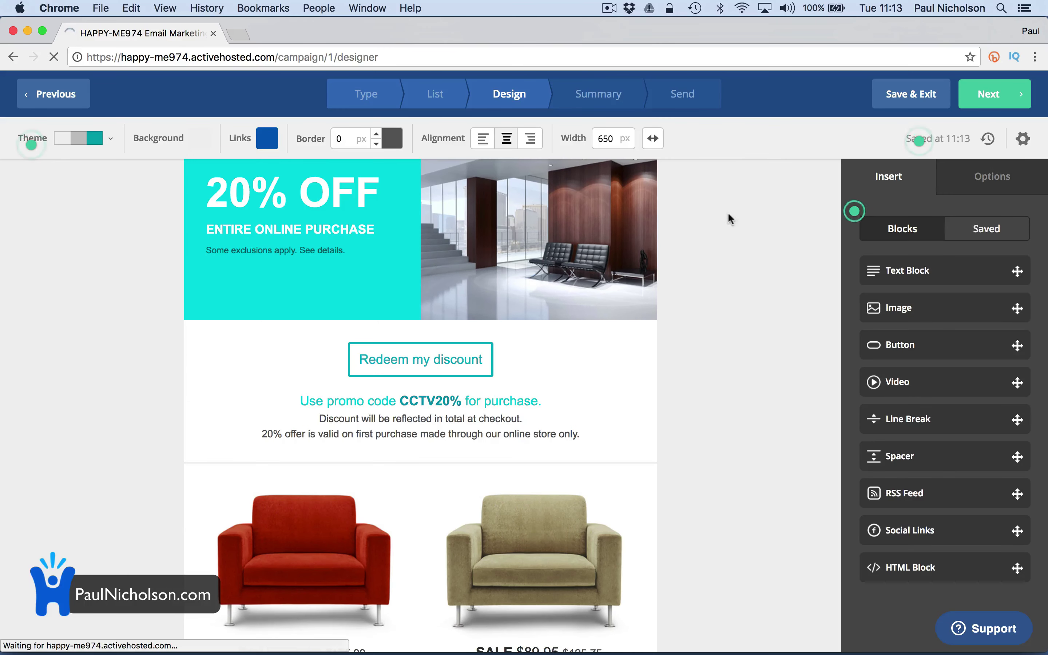
Advance to the Campaign Summary step and scroll through its details
click(986, 99)
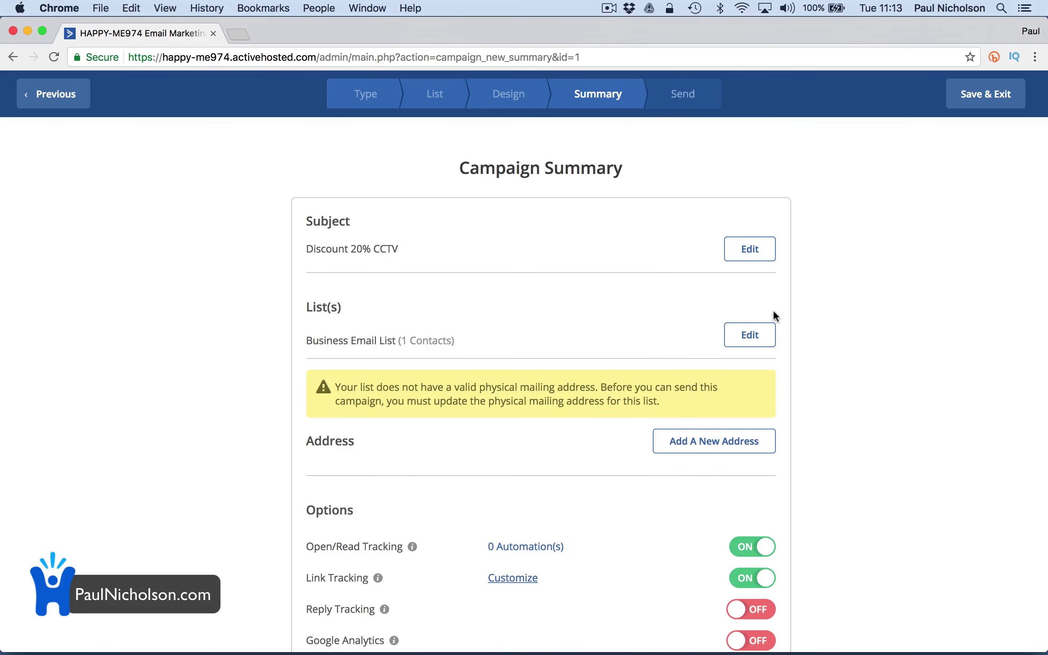
scroll(785, 356, down, 5)
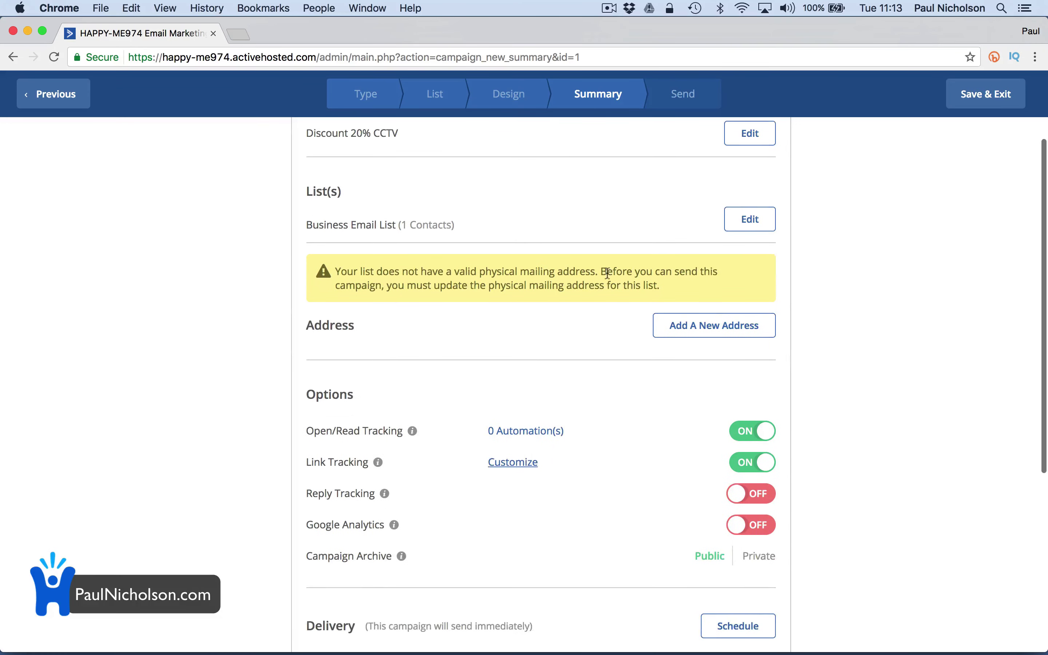
scroll(706, 264, down, 12)
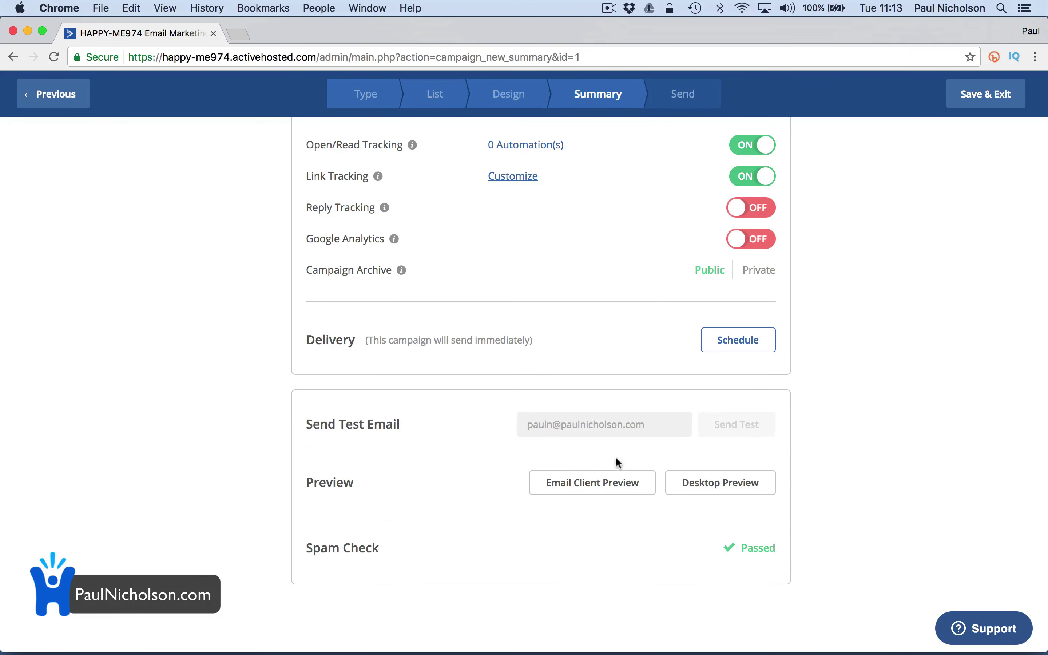
Try the Email Client Preview, decline the test-email offer, and review the summary
click(602, 484)
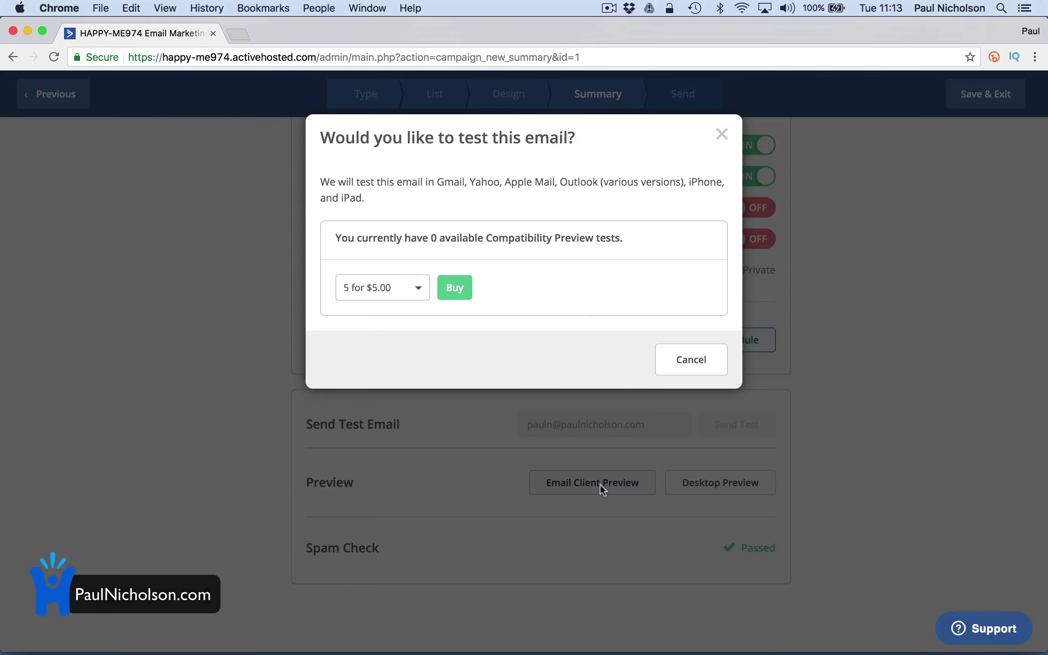
click(715, 133)
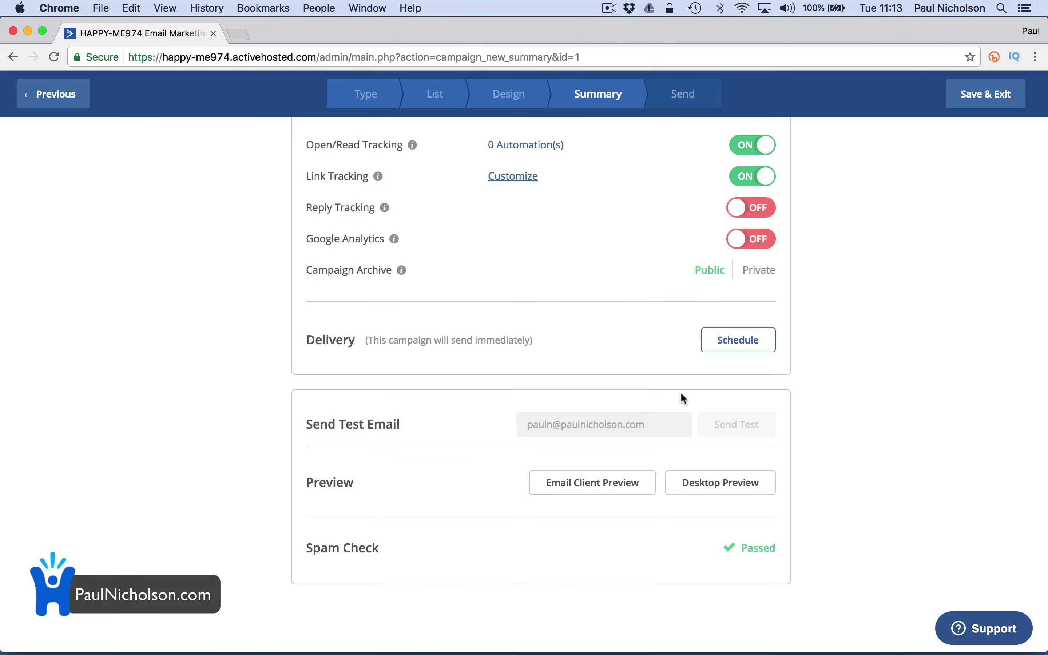
scroll(680, 392, up, 6)
scroll(680, 394, up, 6)
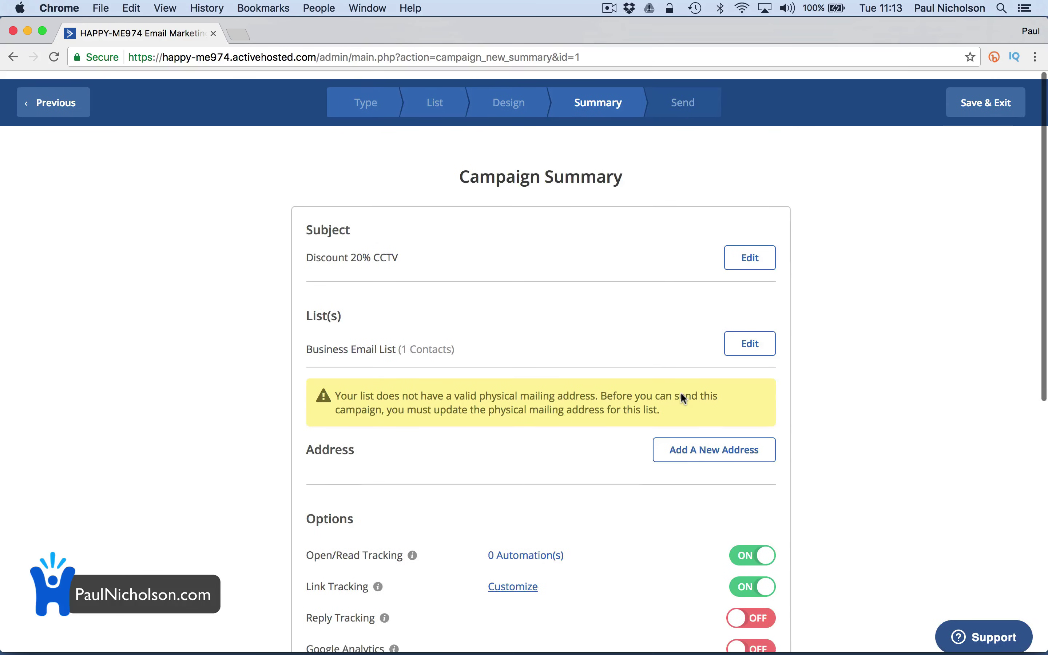
scroll(680, 394, down, 8)
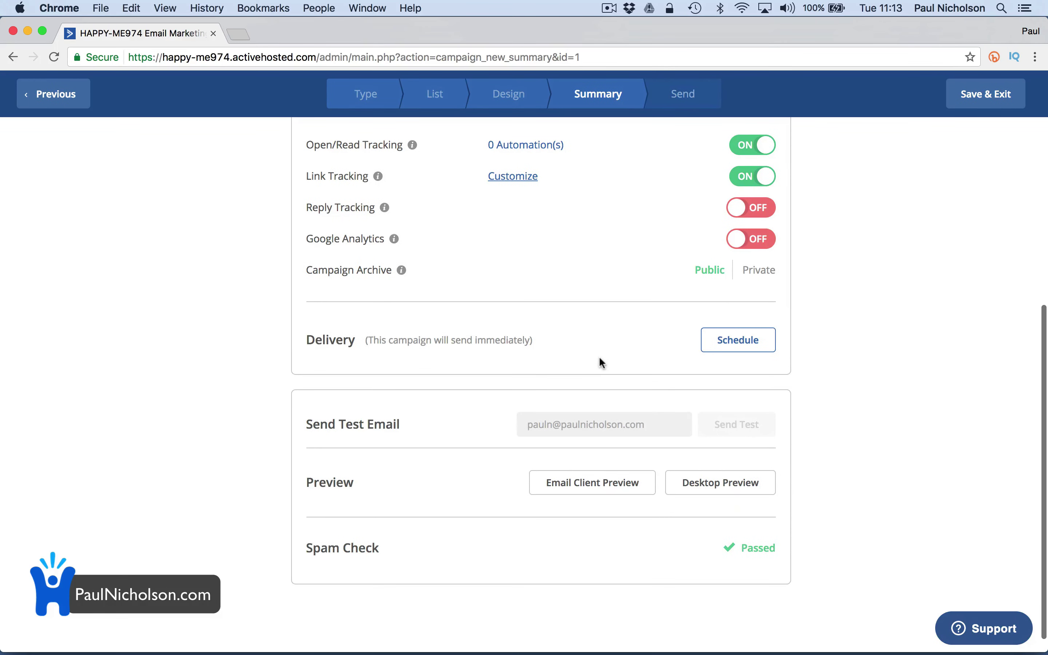
scroll(600, 357, up, 8)
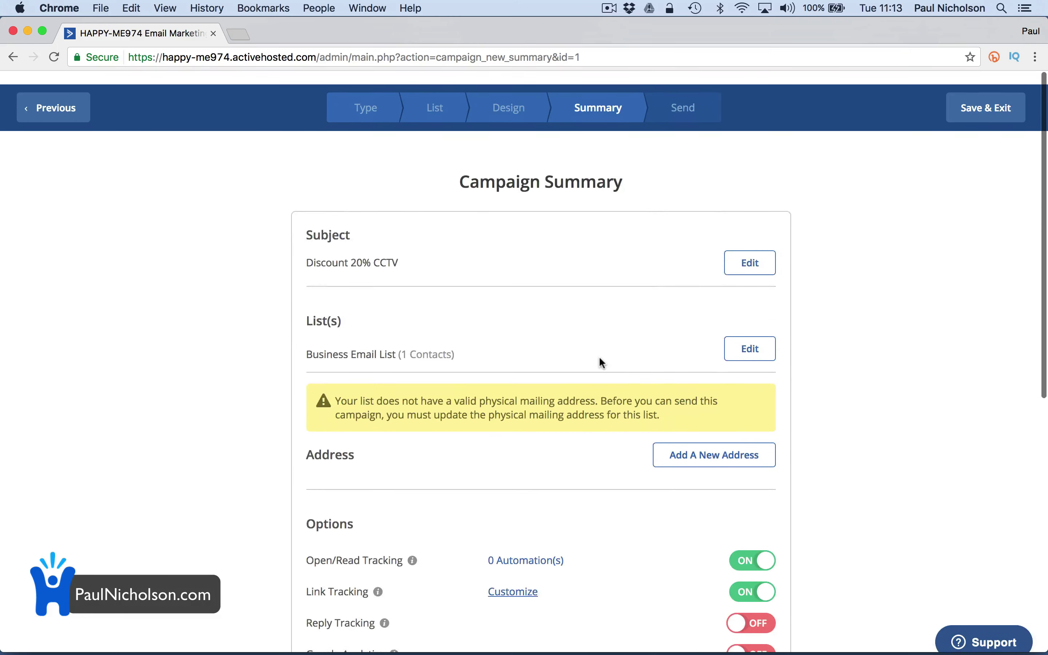
scroll(601, 362, down, 2)
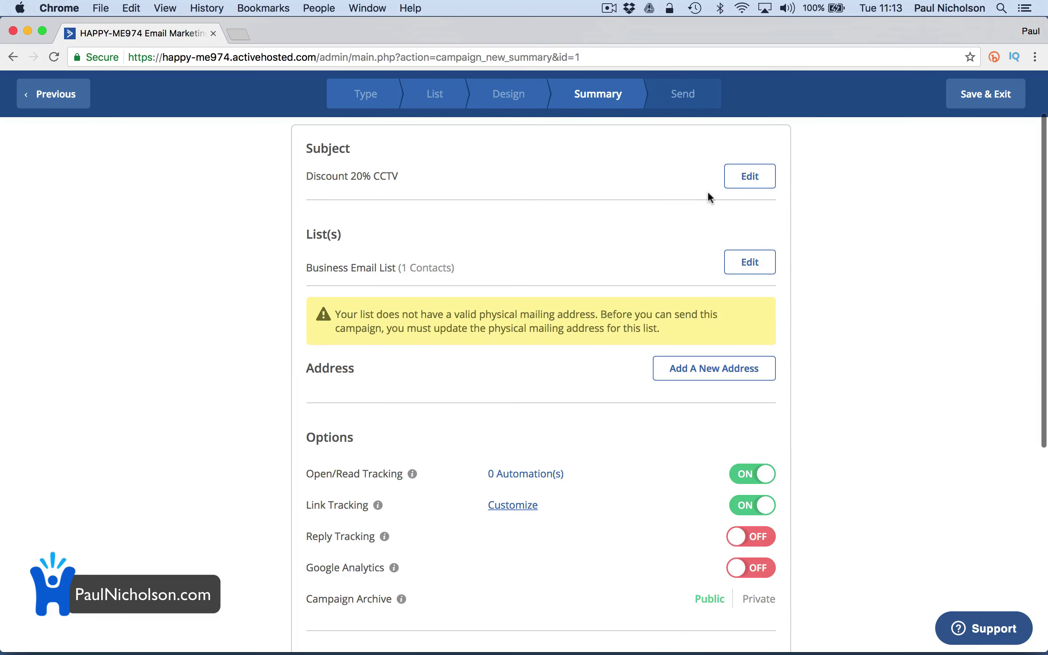
scroll(713, 191, up, 1)
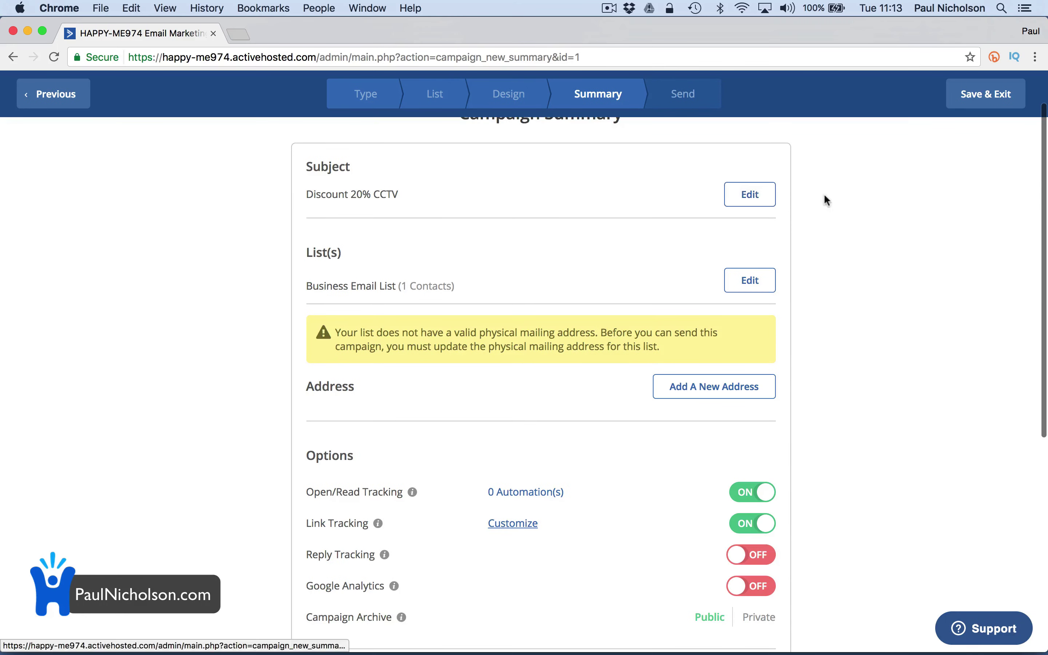
Save the CCTV Discount campaign as a draft and reopen its summary from Campaigns
click(986, 94)
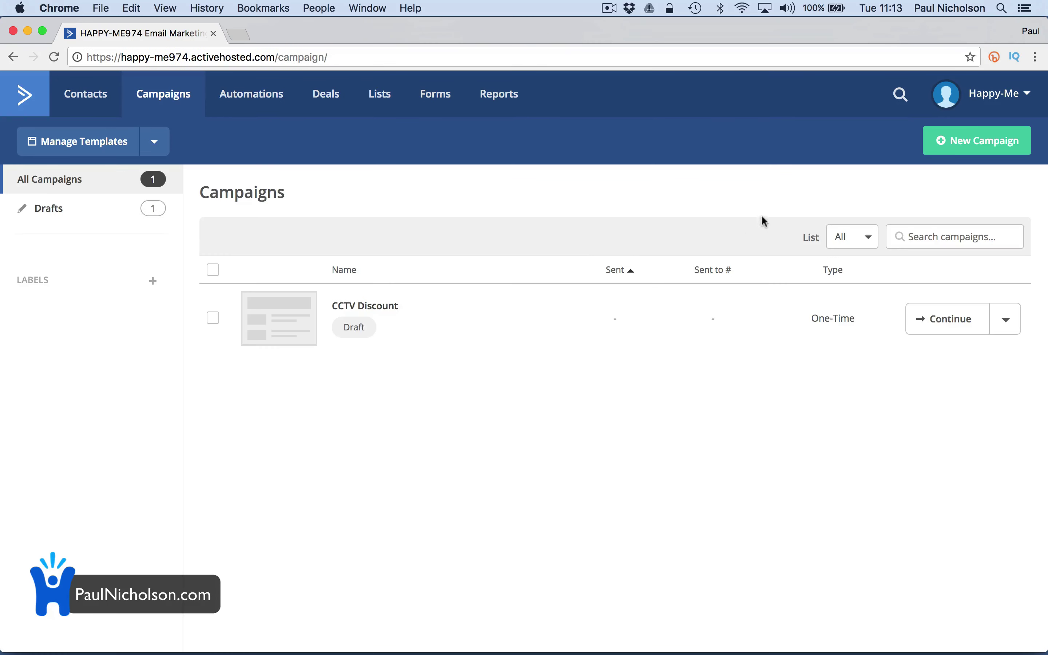
click(368, 306)
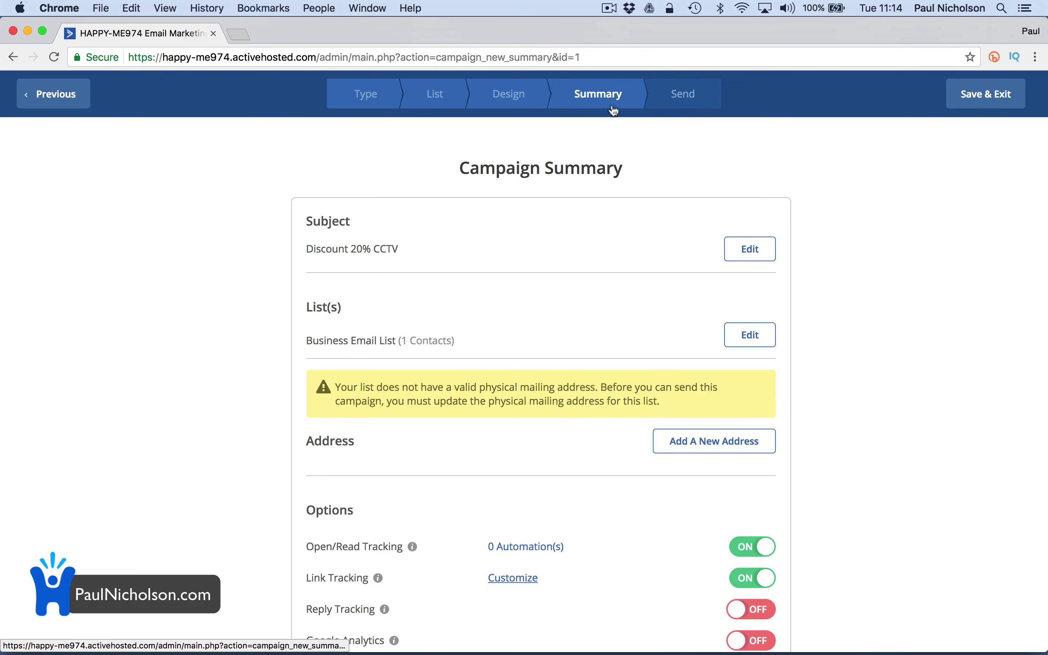
scroll(647, 200, down, 1)
click(509, 93)
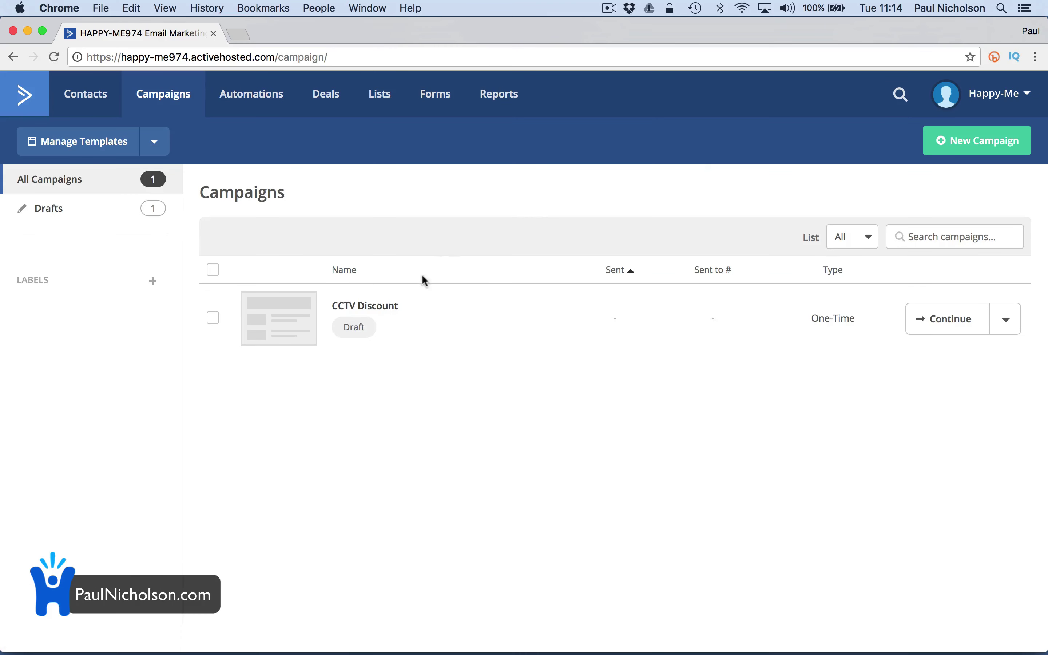
click(394, 308)
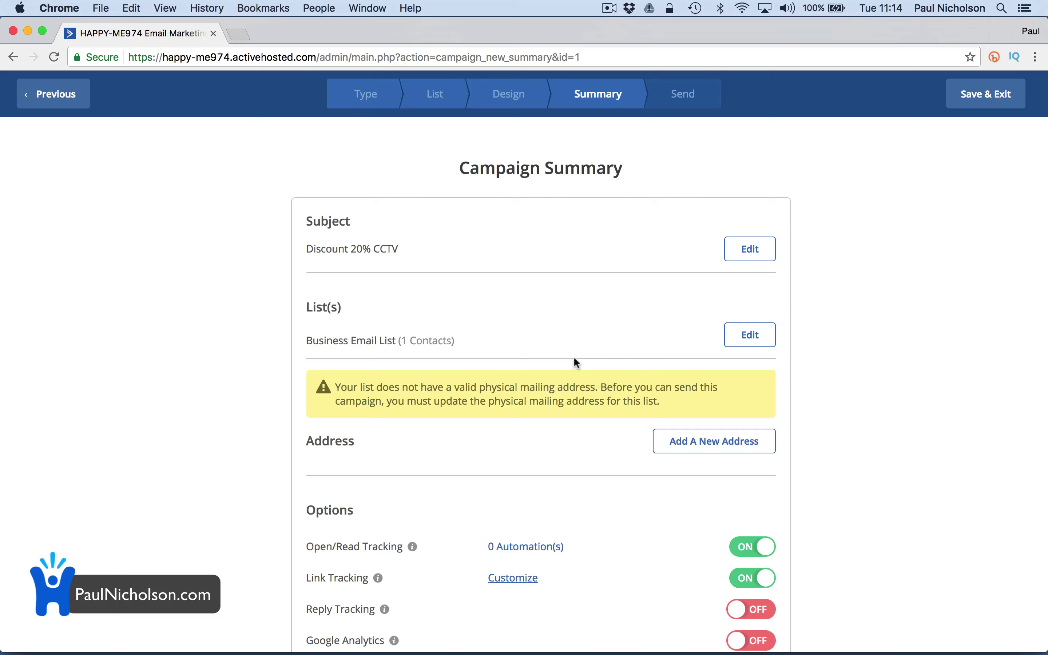
scroll(594, 359, down, 5)
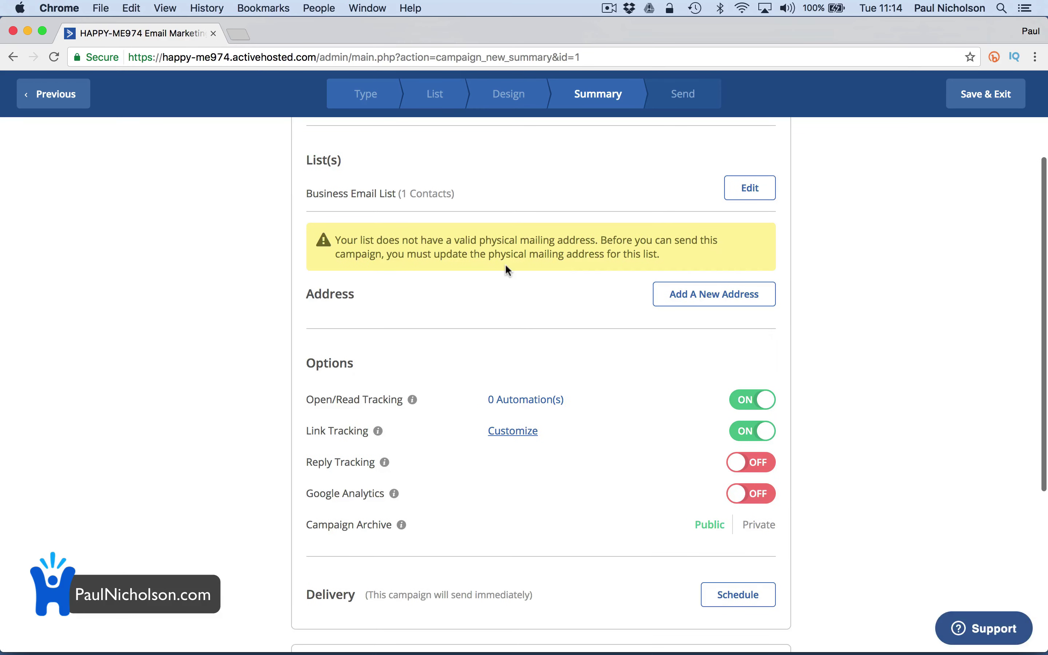
Start a new address with company name Happy-Me Ltd and country United Kingdom
click(686, 290)
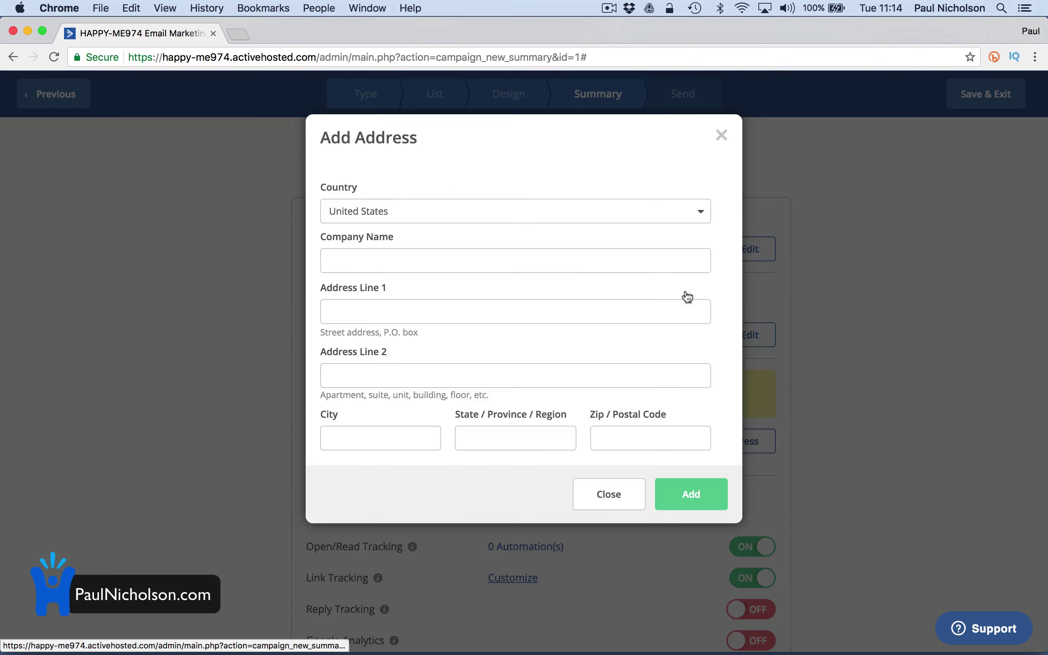
click(491, 255)
text(Happy-)
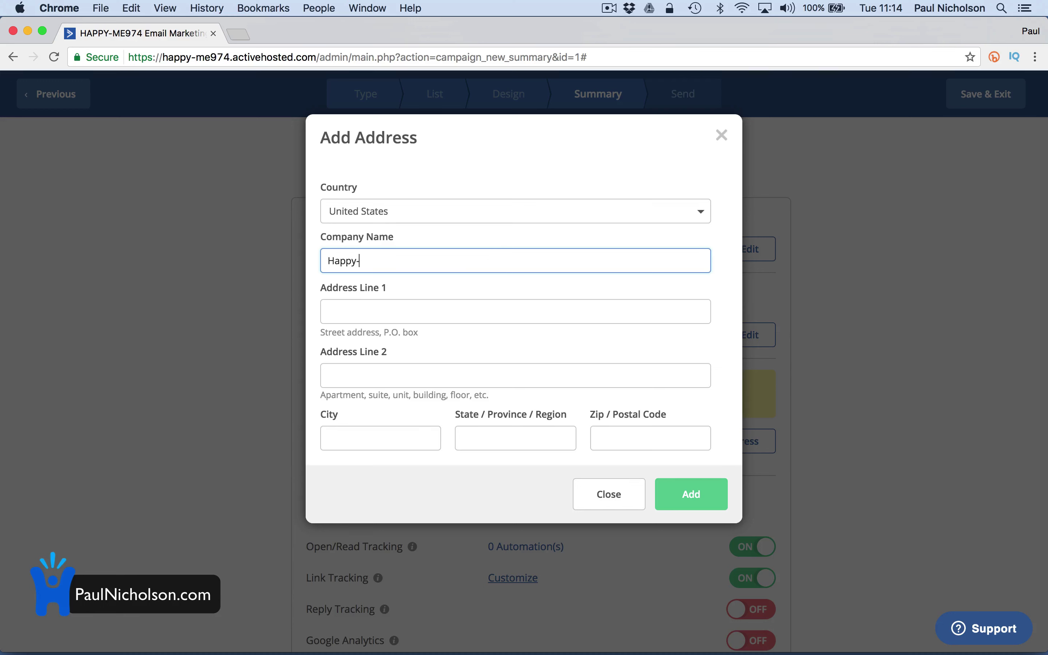
text(Me Ltd)
key(Tab)
click(487, 211)
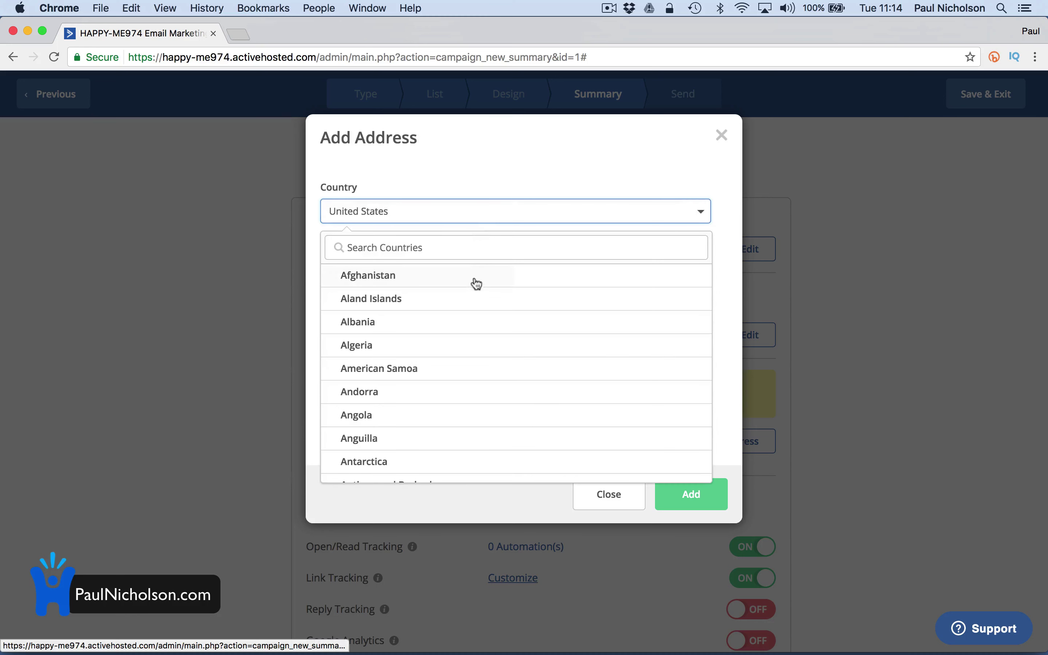
click(447, 245)
text(unite)
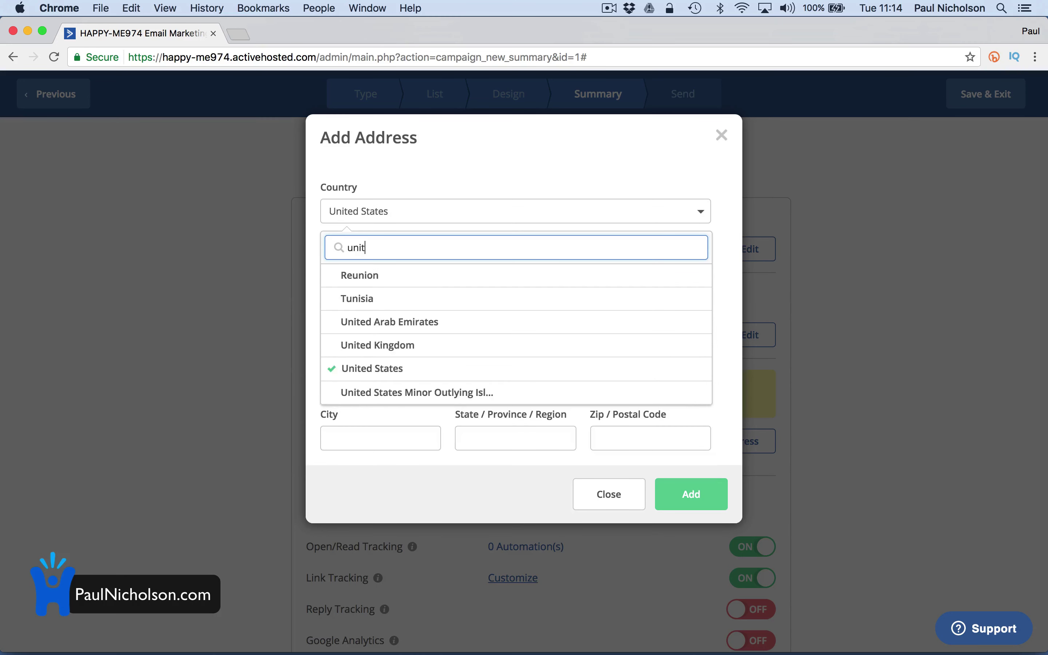
click(444, 299)
Enter partial street lines and postcode, then close that first address form
click(401, 310)
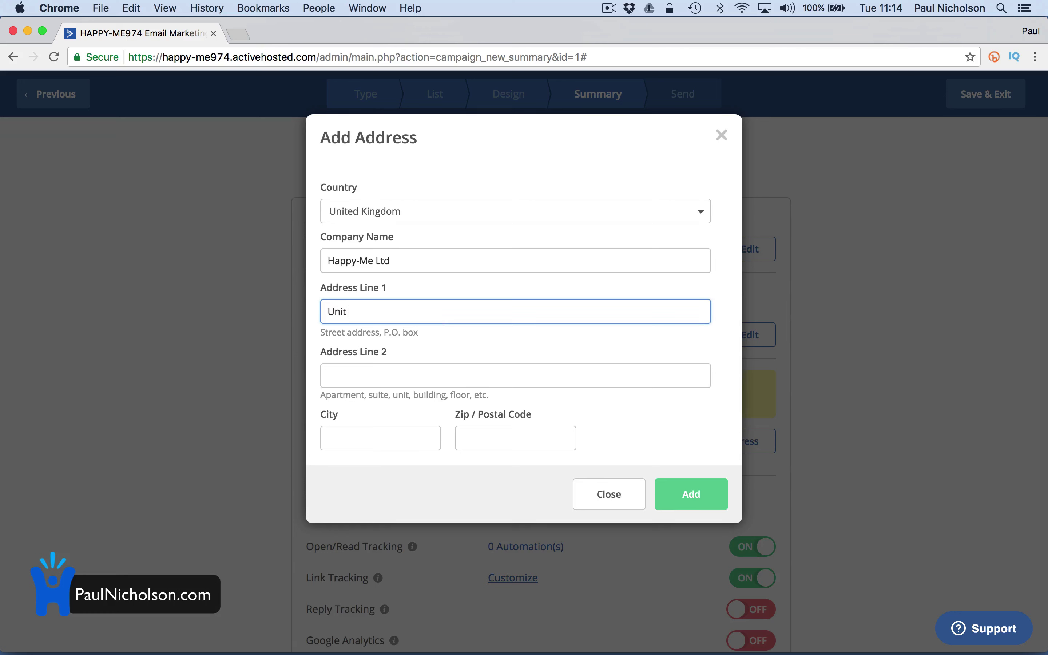
key(Tab)
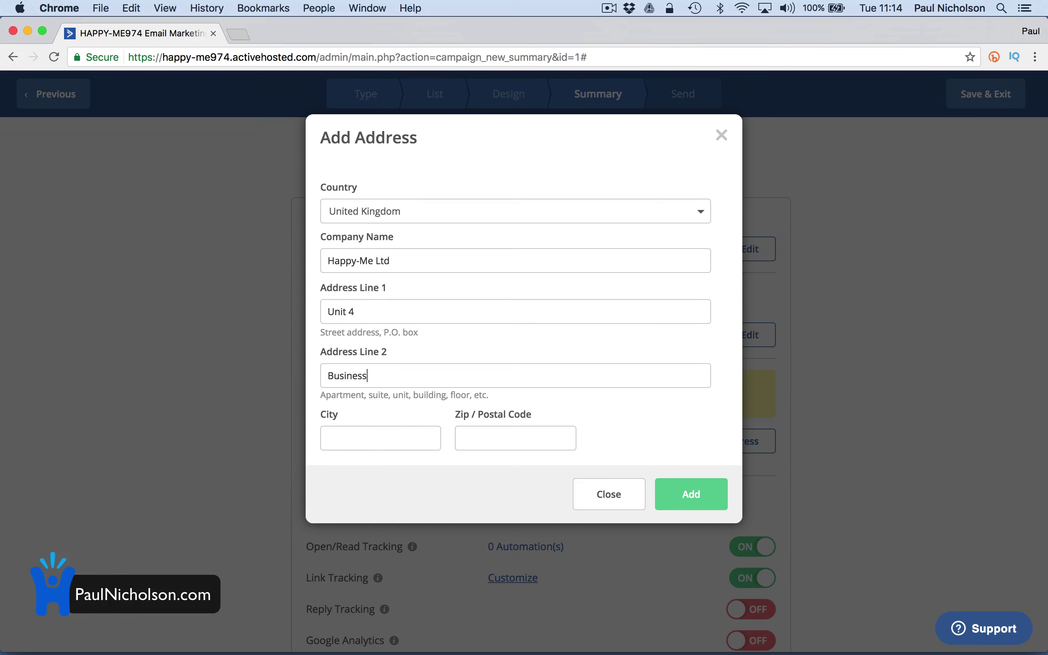
key(Tab)
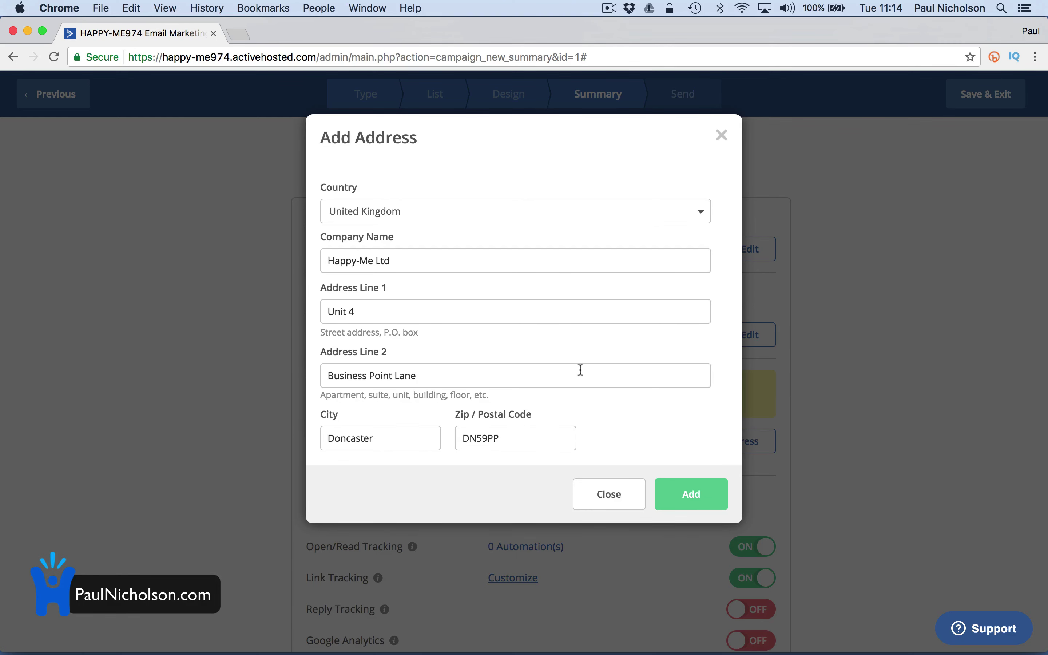
click(635, 483)
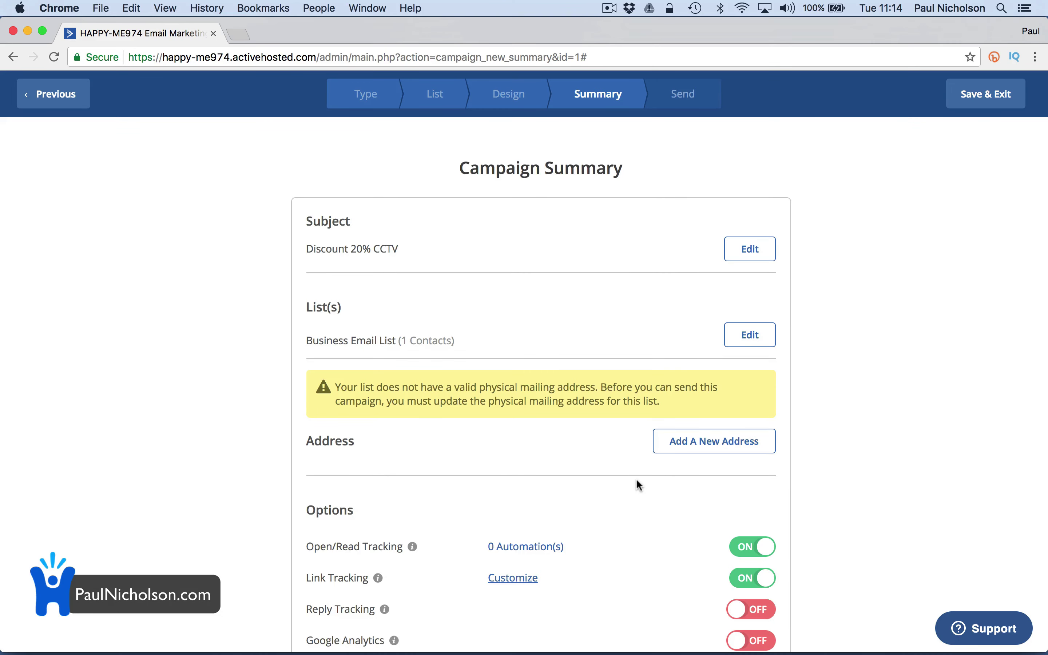
In a fresh address form, enter Happy-me Ltd. with its street lines, city and postcode
click(675, 443)
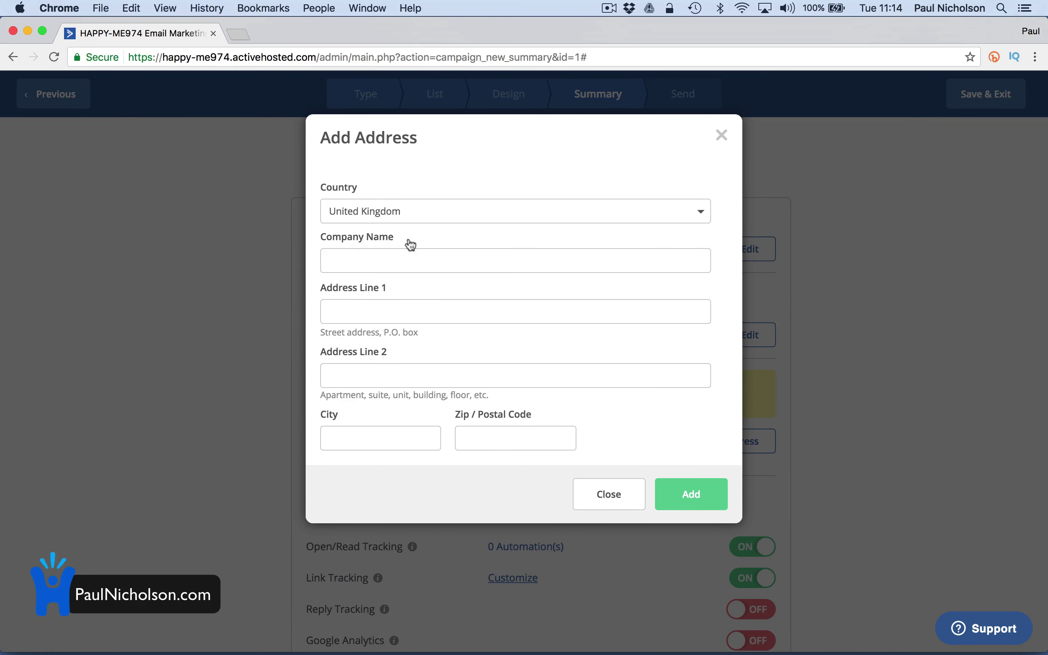
click(408, 258)
text(Happy-me Ltd.)
key(Tab)
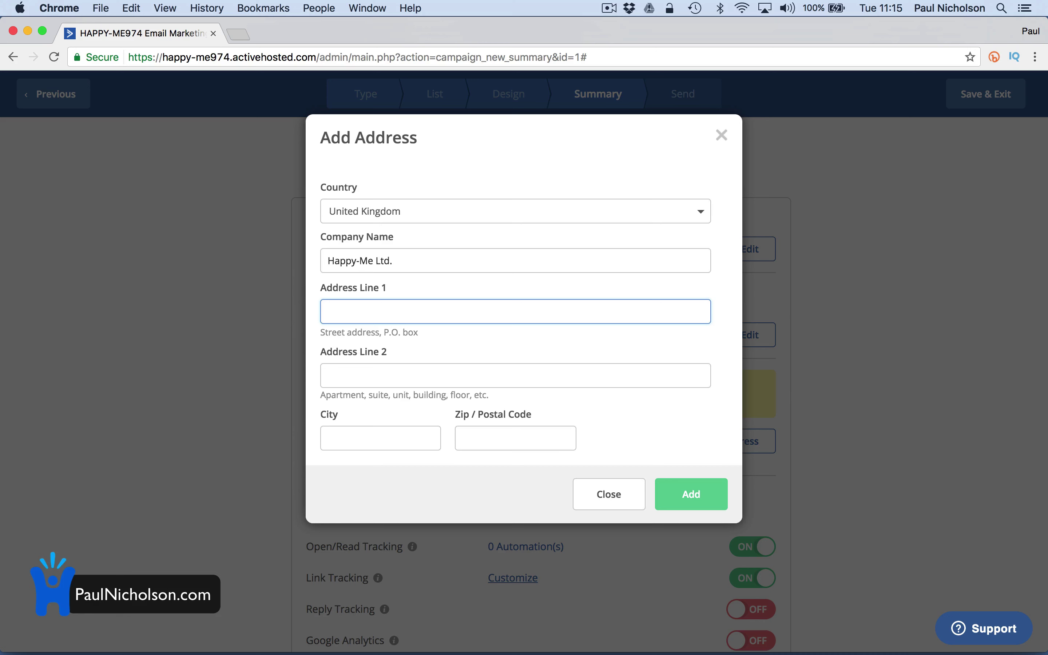
key(Tab)
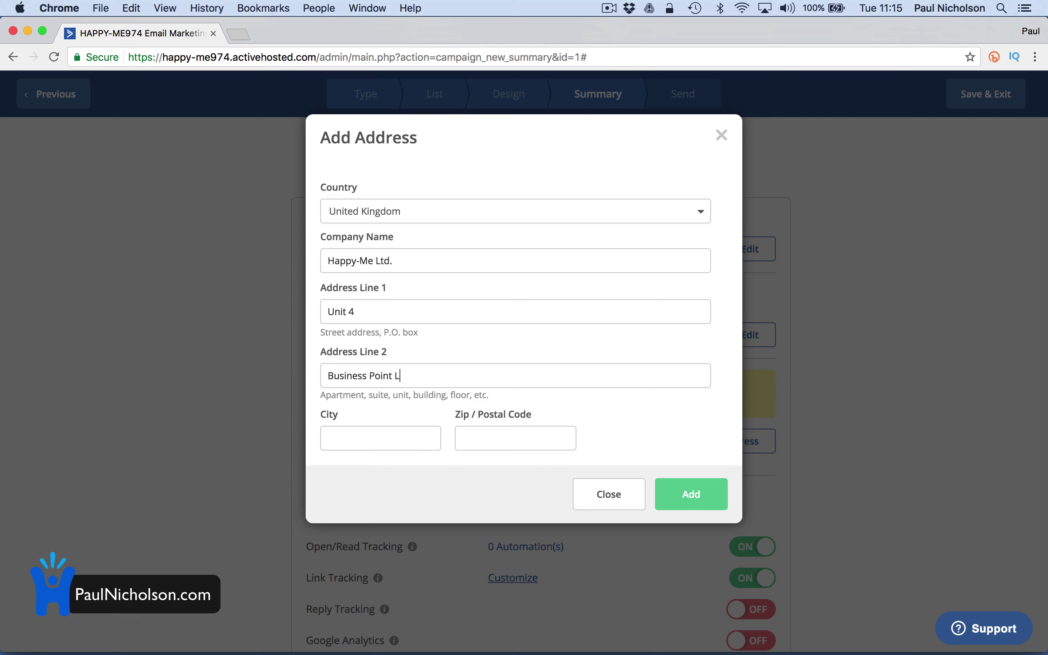
key(Tab)
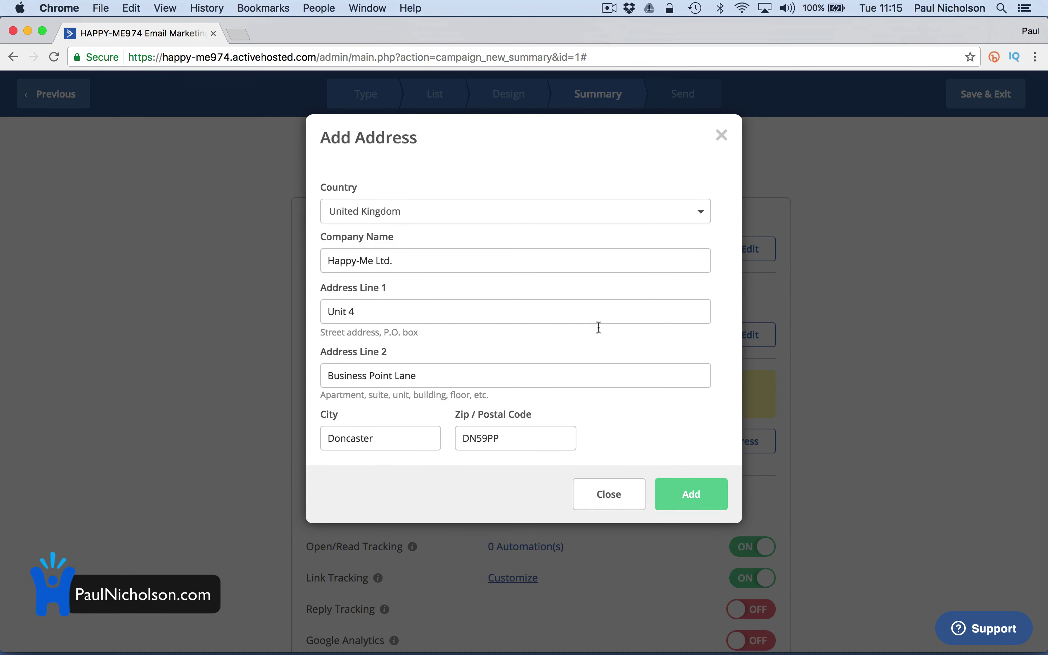
Add the Happy-Me Ltd. address to the campaign and send a test email despite the warning
click(693, 498)
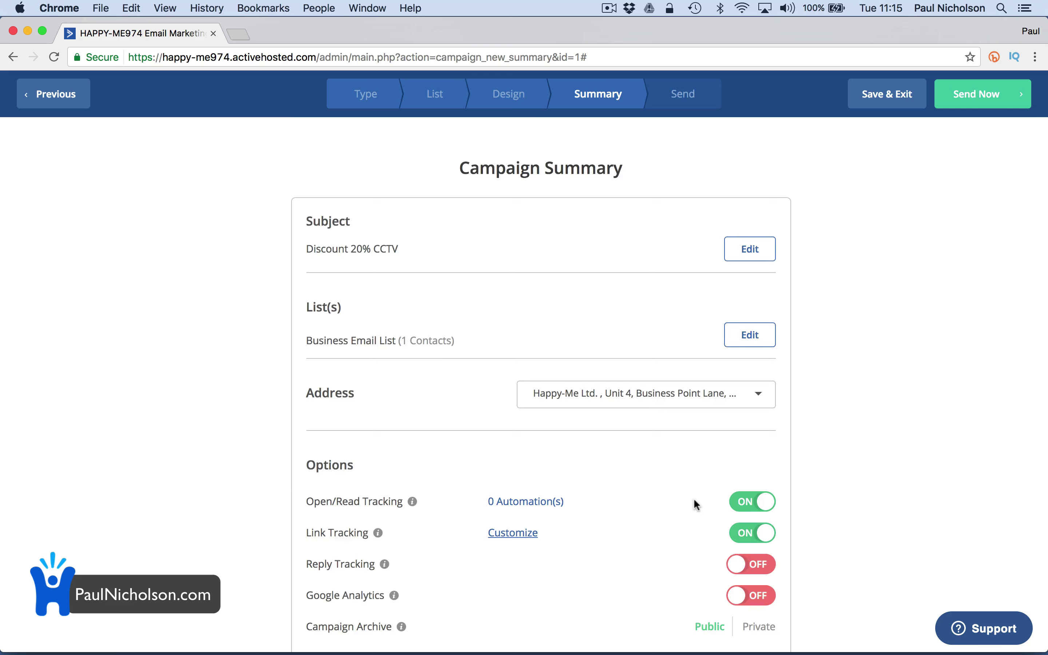
scroll(693, 498, down, 10)
scroll(654, 249, up, 6)
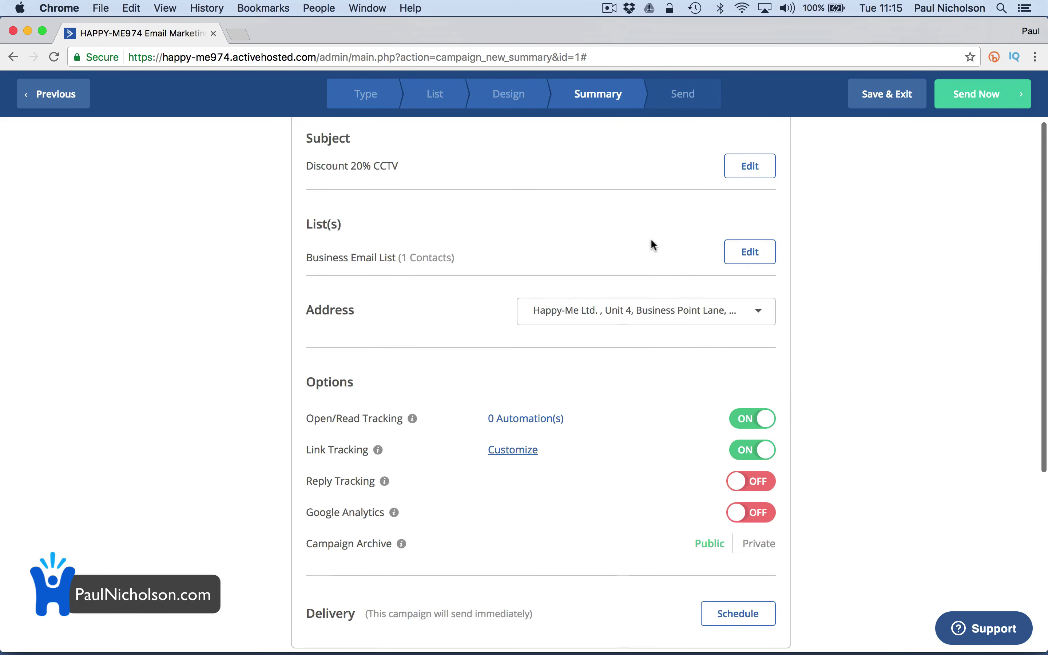
scroll(628, 331, down, 6)
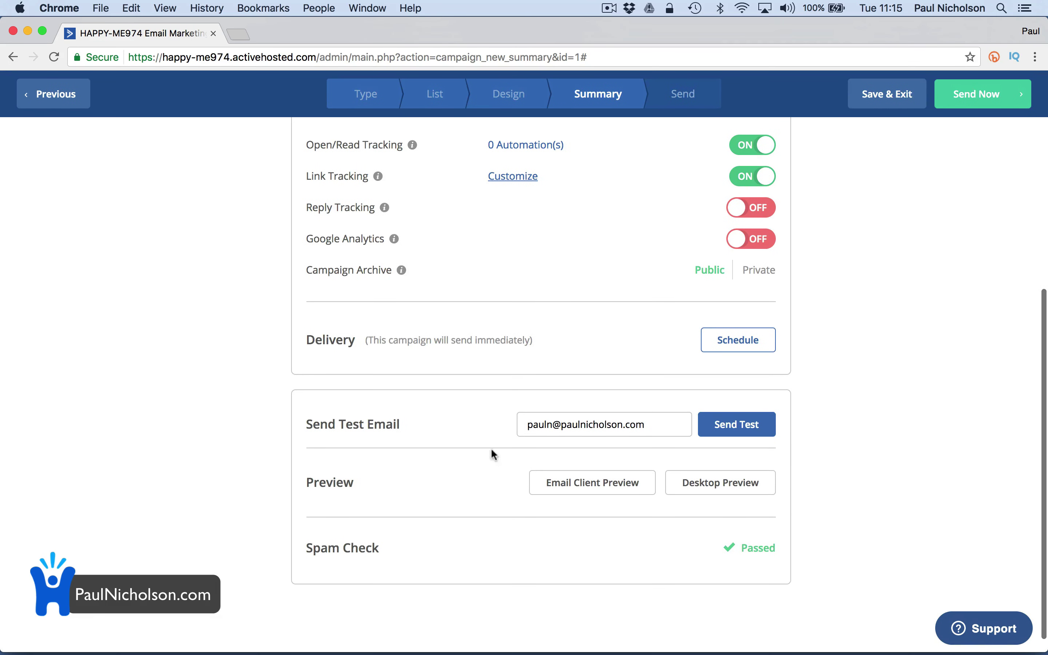
click(736, 425)
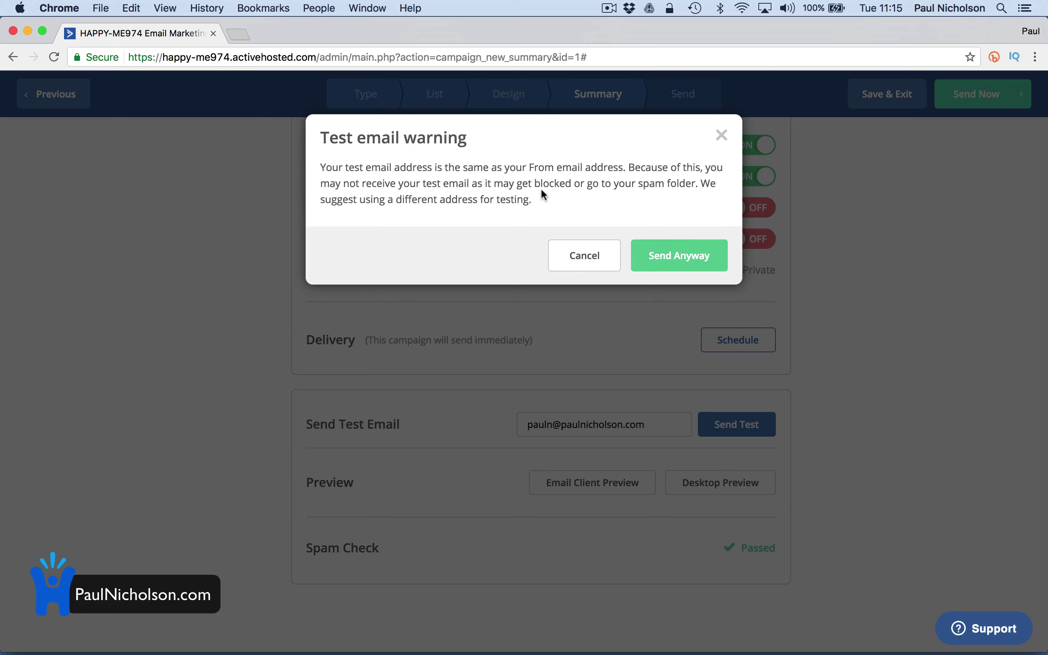
click(671, 247)
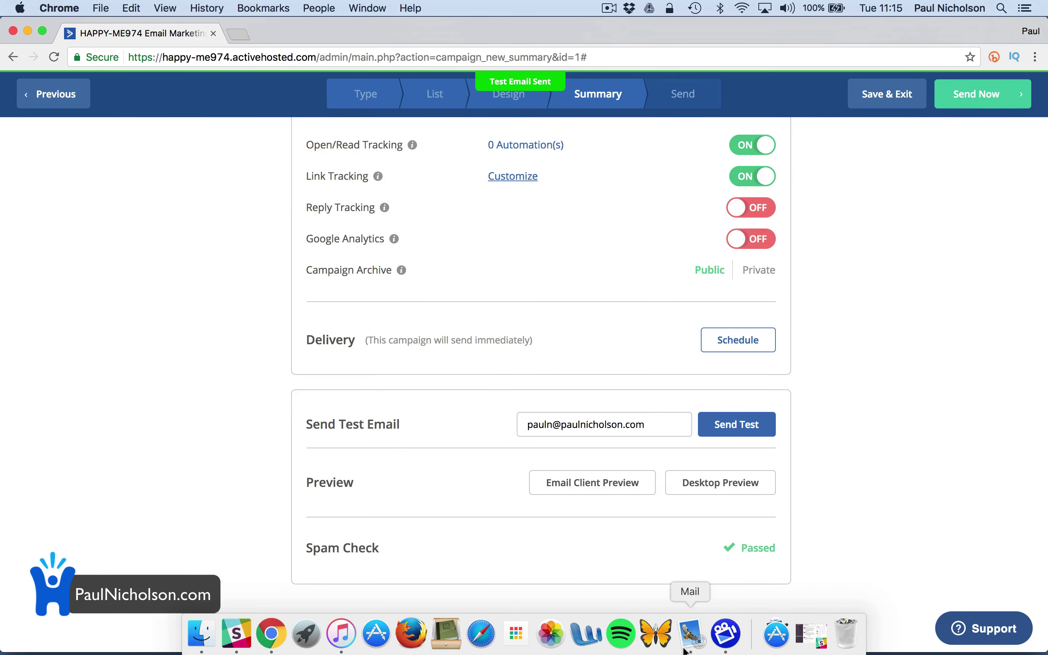
Open the Discount 20% CCTV test message in Apple Mail and scroll through it
click(691, 633)
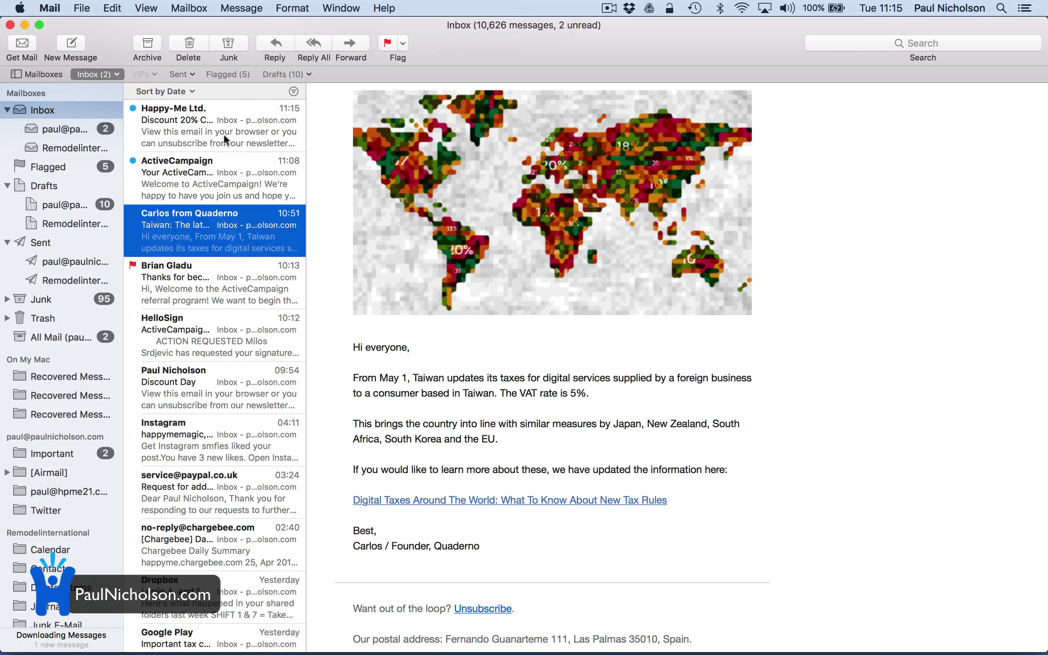
click(205, 136)
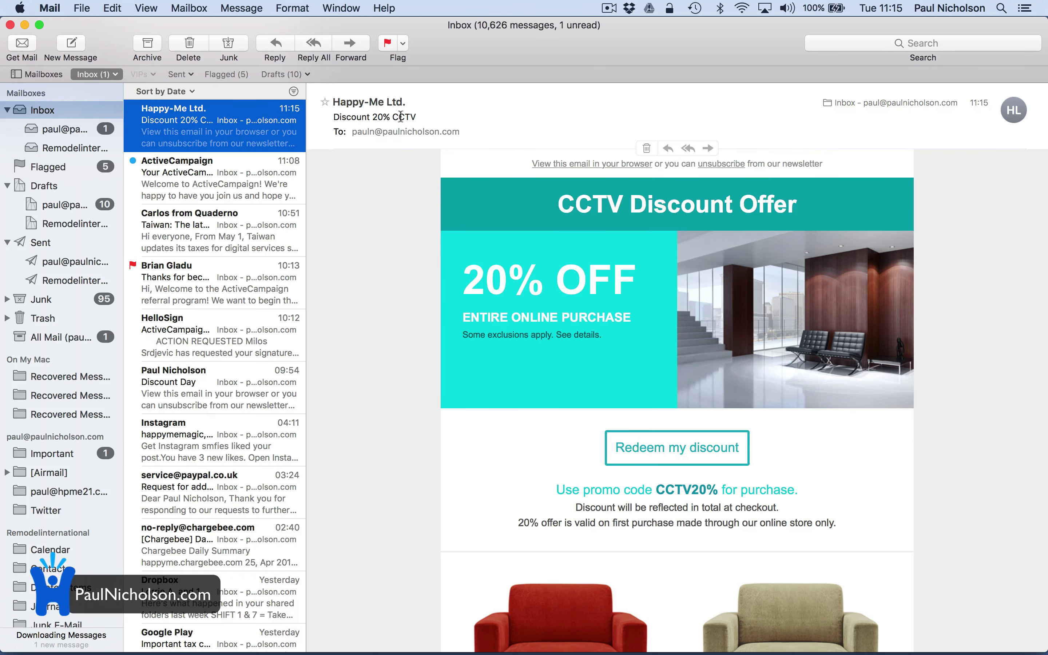
scroll(628, 429, down, 8)
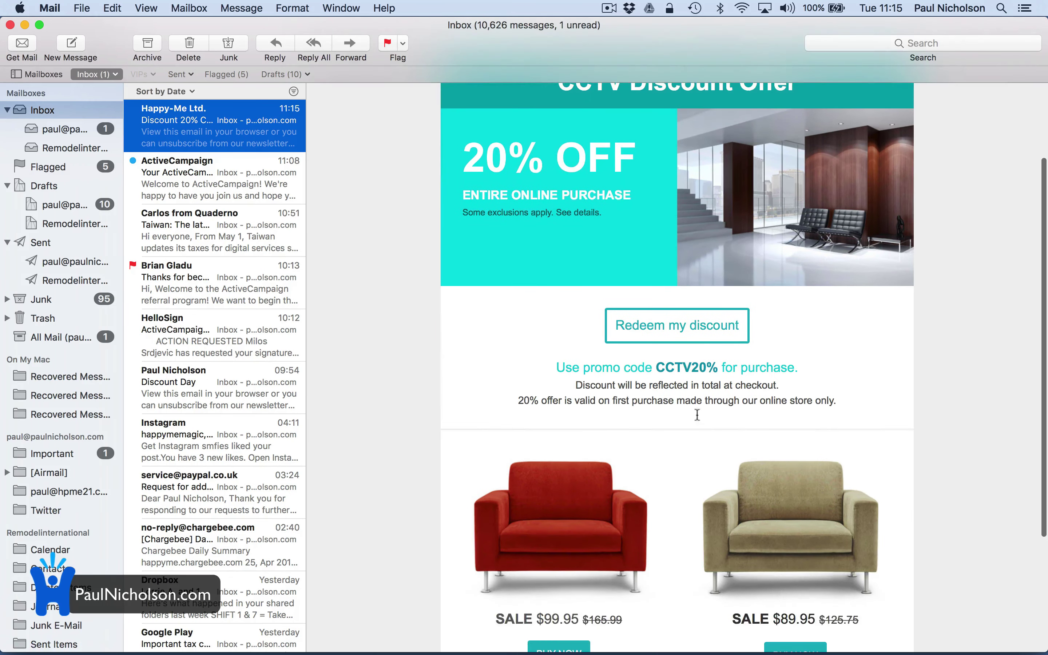
scroll(695, 467, up, 8)
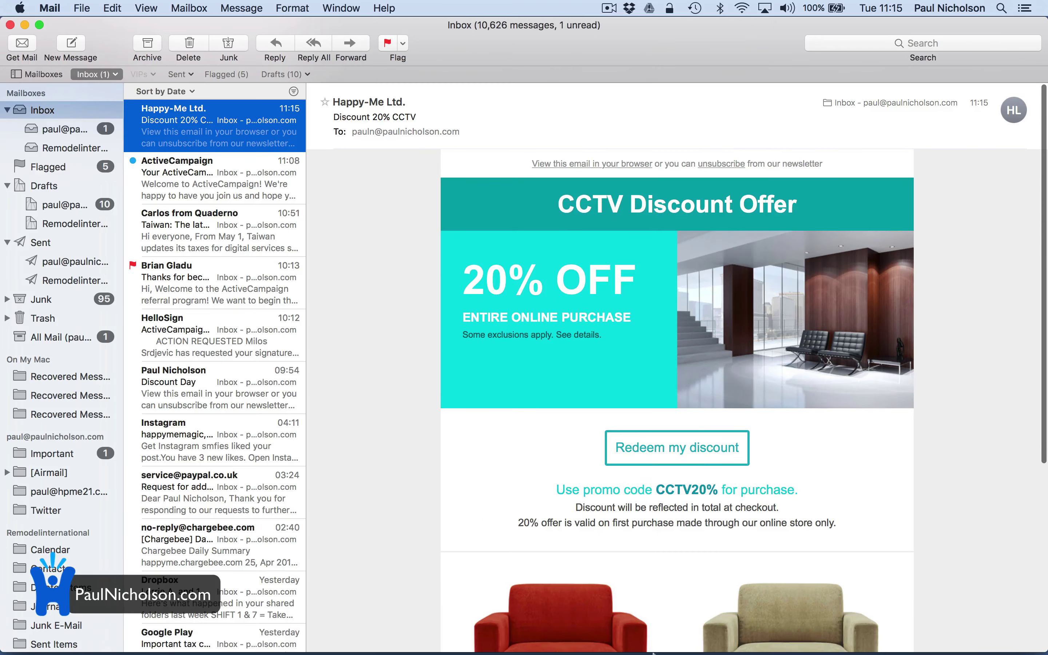
mouse_move(596, 651)
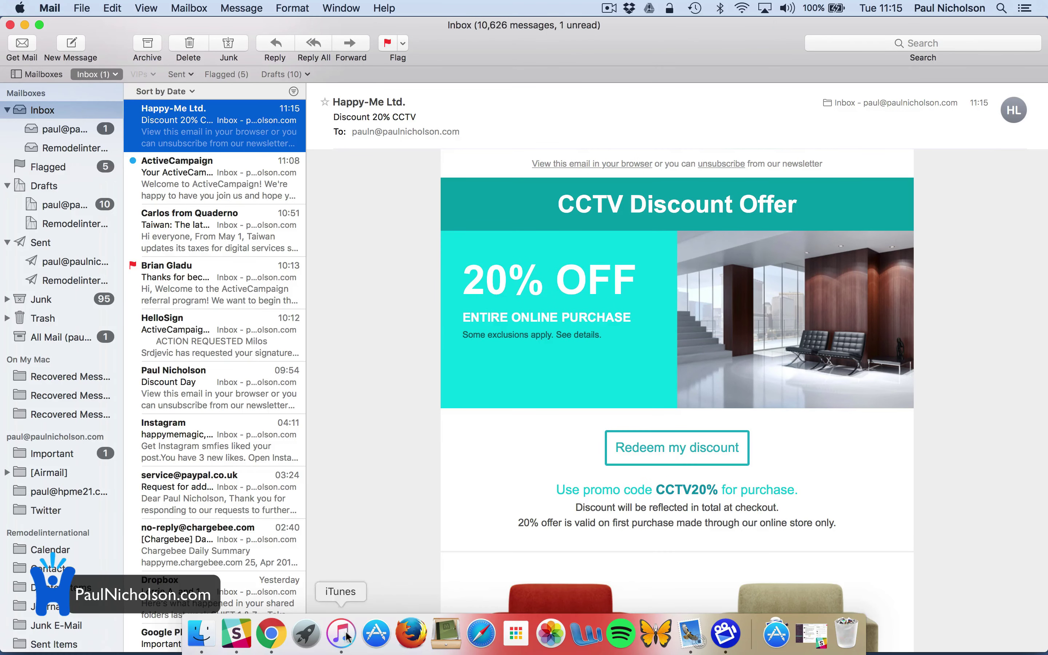
Send the CCTV Discount campaign now, confirm, and exit to the campaigns list
click(271, 635)
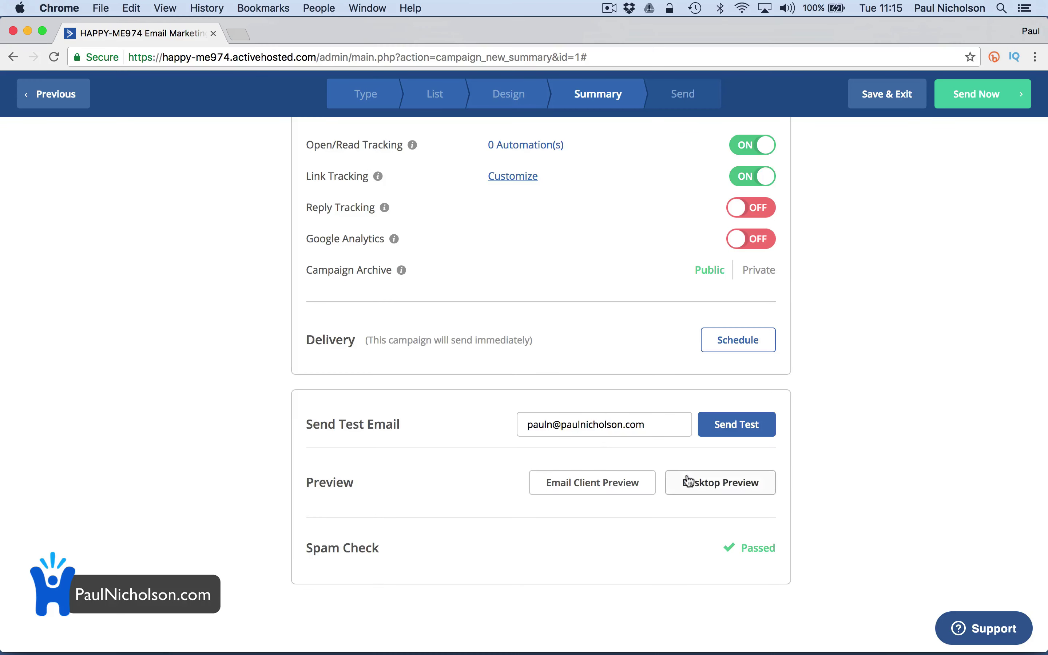
click(963, 102)
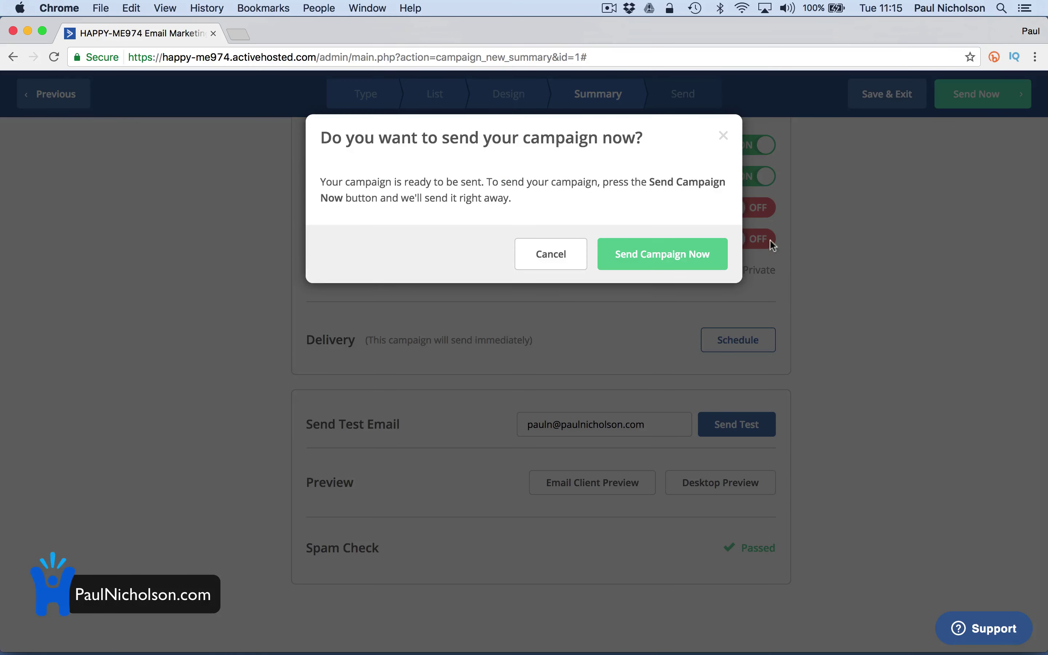
click(696, 251)
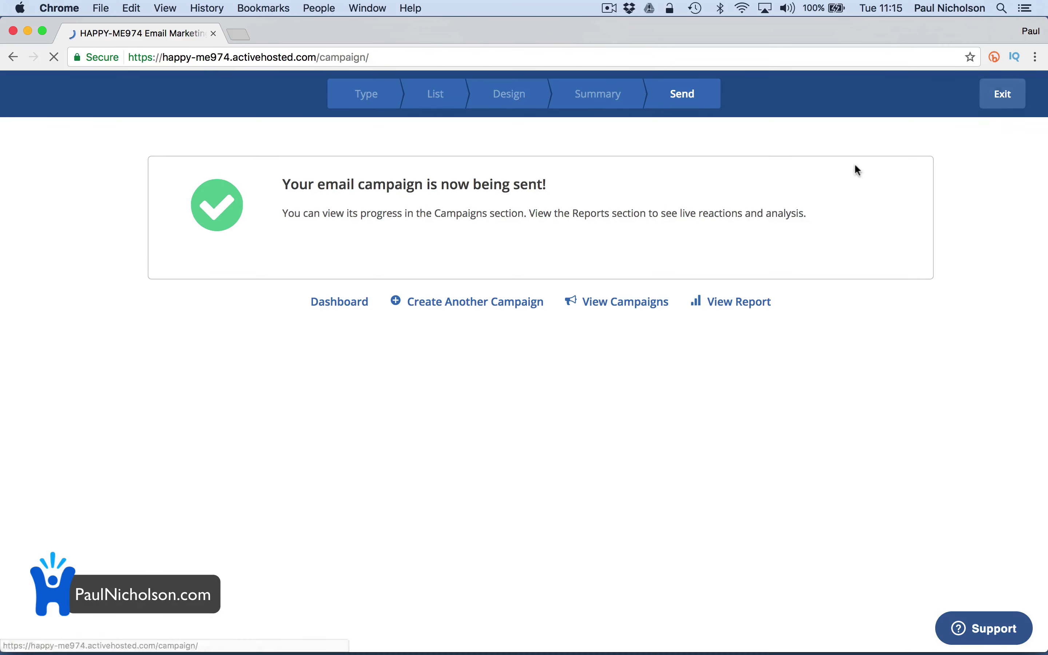
click(1000, 96)
Open the delivered Discount 20% CCTV email in Mail and check its CCTV20% offer
click(690, 645)
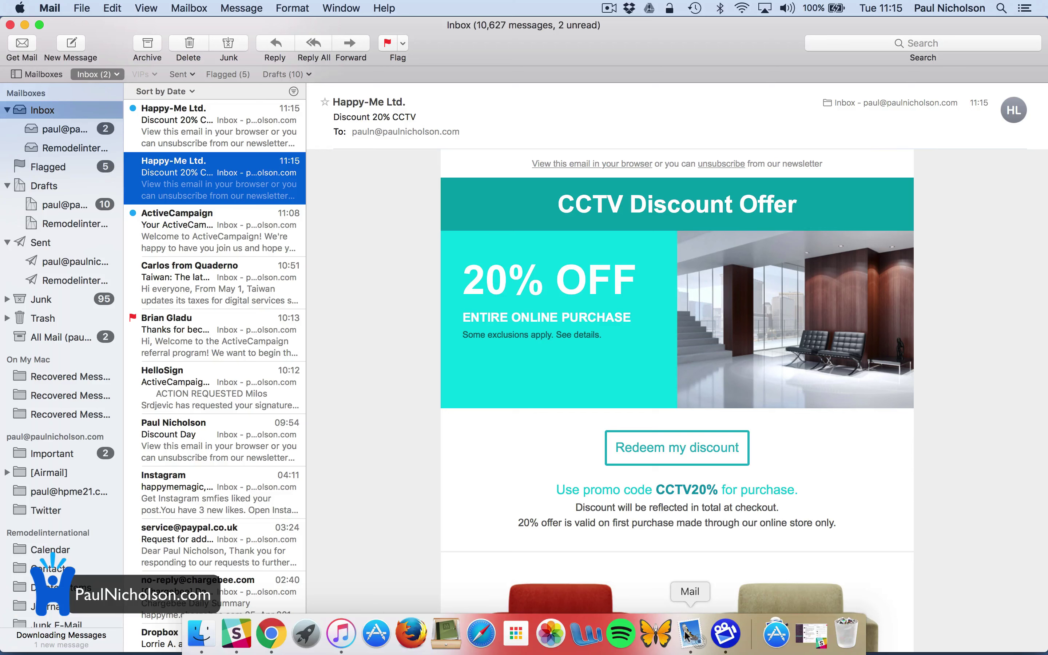
click(262, 143)
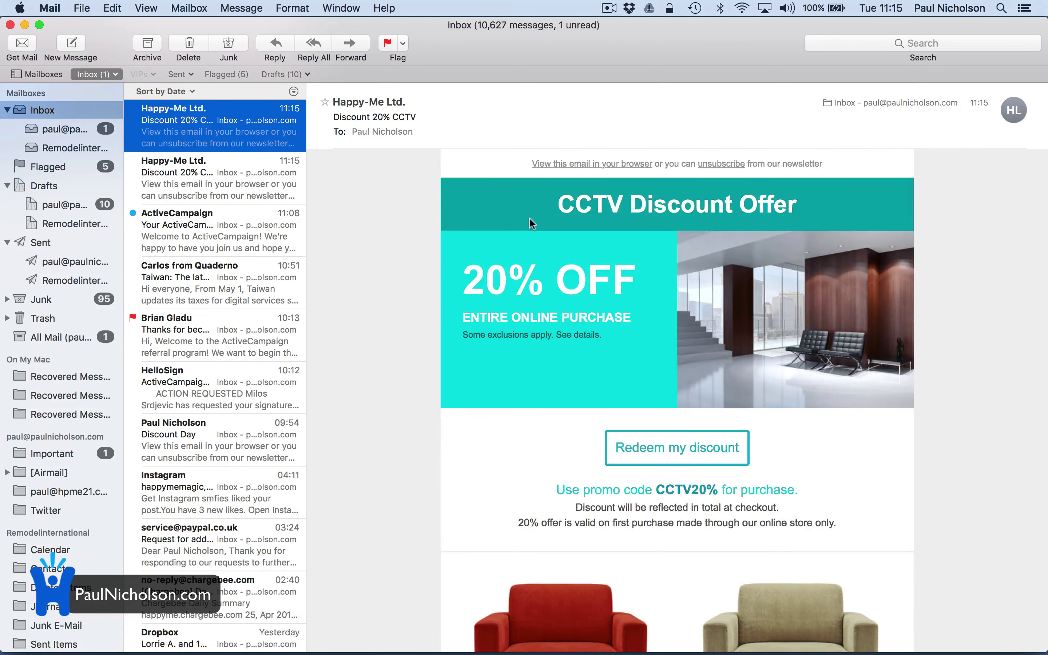
scroll(524, 318, down, 5)
scroll(524, 318, down, 3)
scroll(526, 325, up, 10)
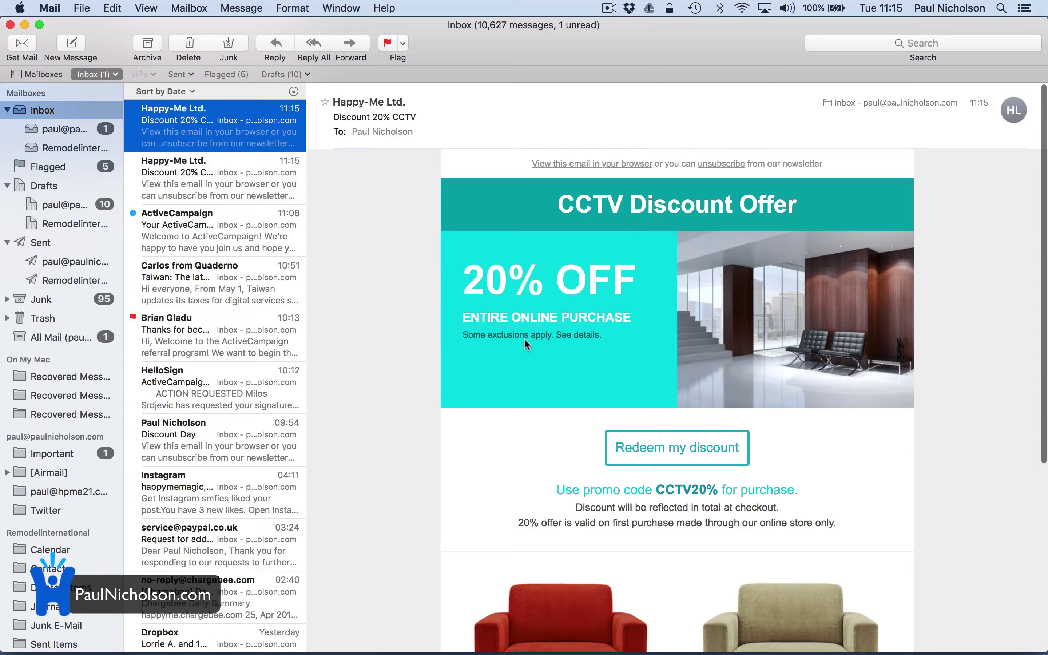
scroll(566, 443, down, 7)
scroll(567, 443, up, 8)
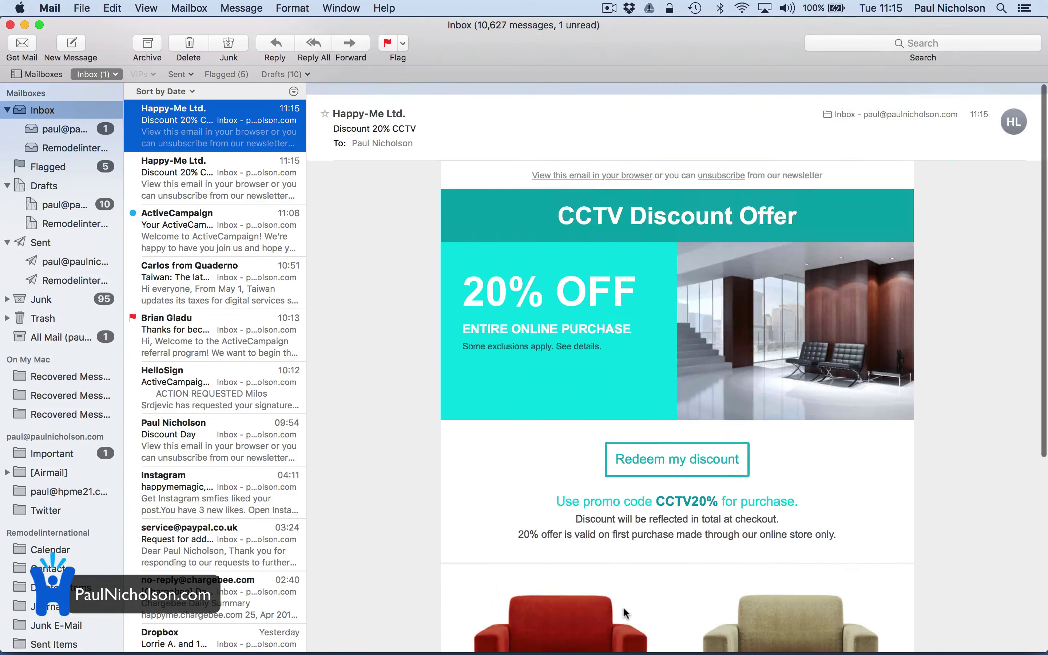
mouse_move(474, 650)
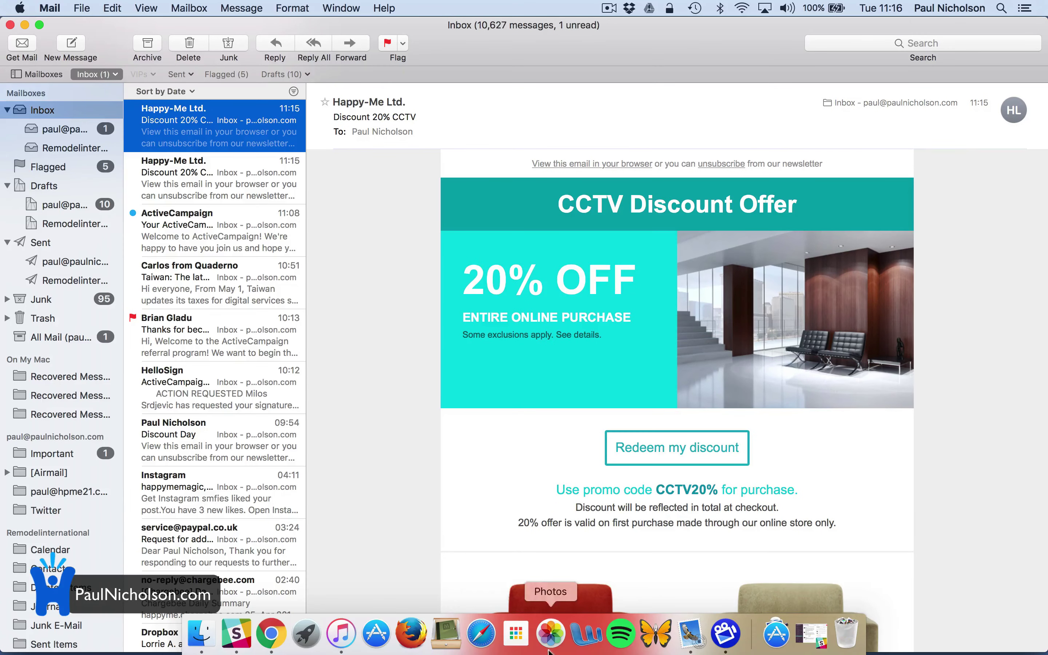
Go to Automations and close the Start Creating Intelligent Automations popup
click(282, 638)
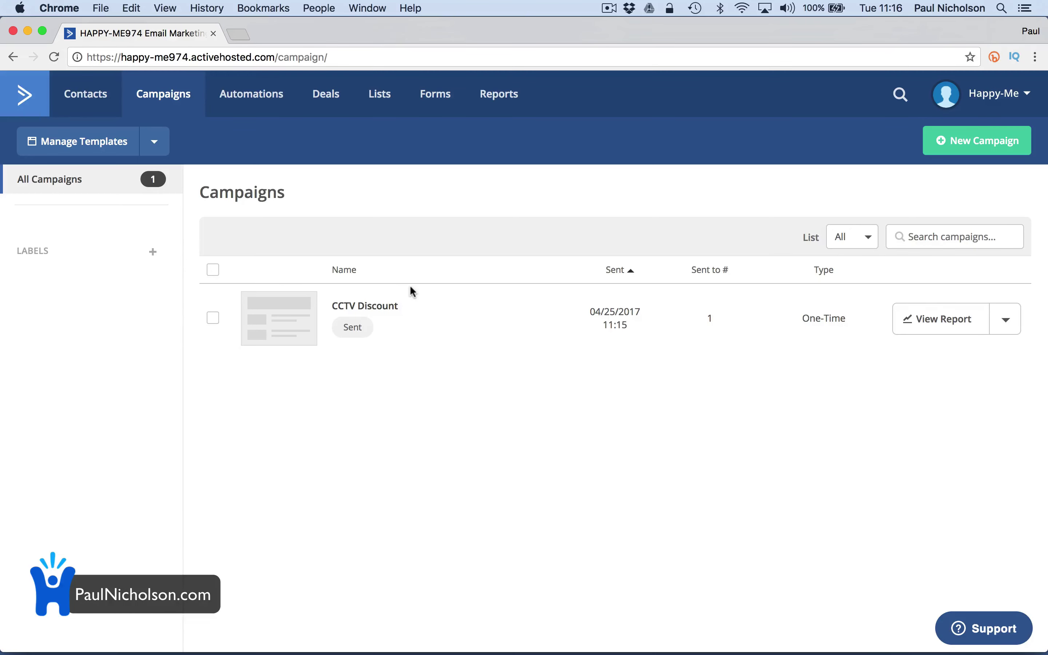
click(258, 114)
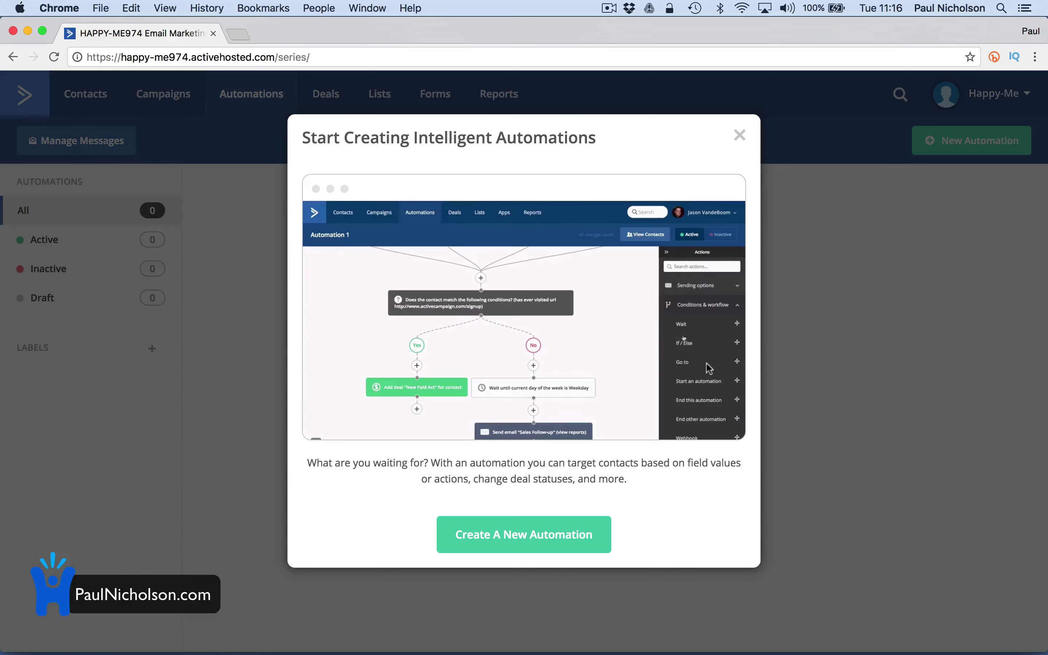
click(739, 135)
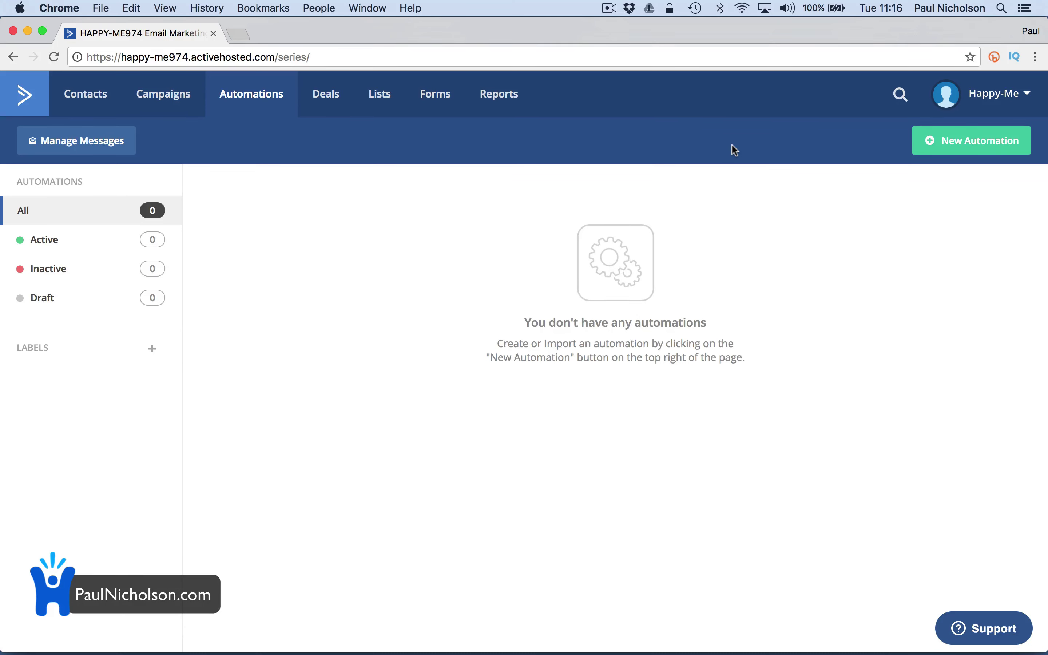
Create a 'CCTV Sales' deal pipeline with Round Robin assignment and GBP currency
click(337, 91)
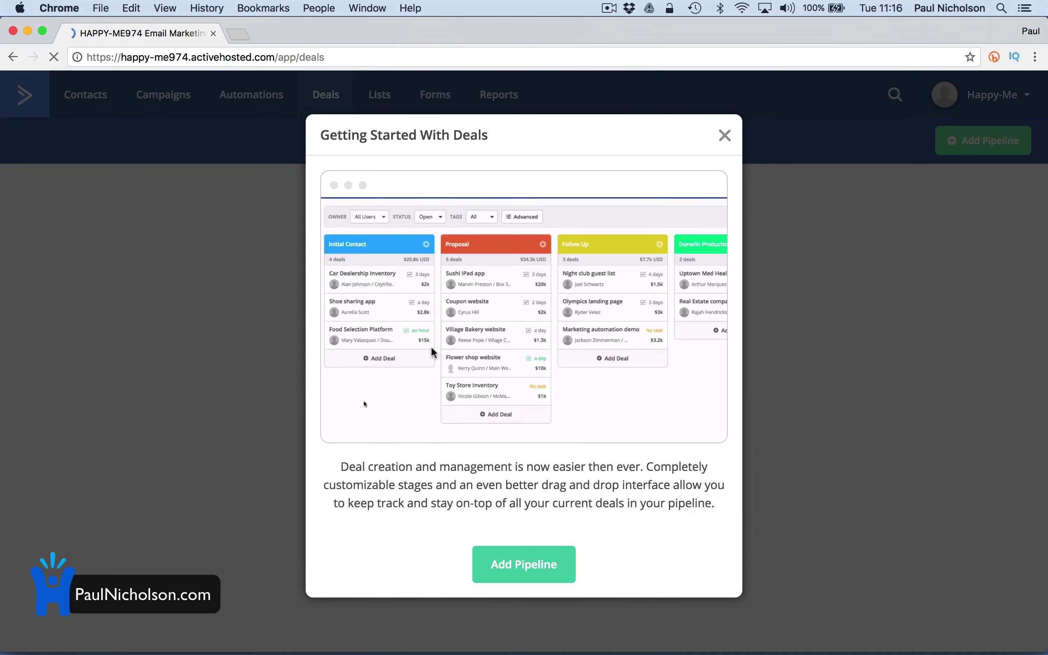
click(556, 566)
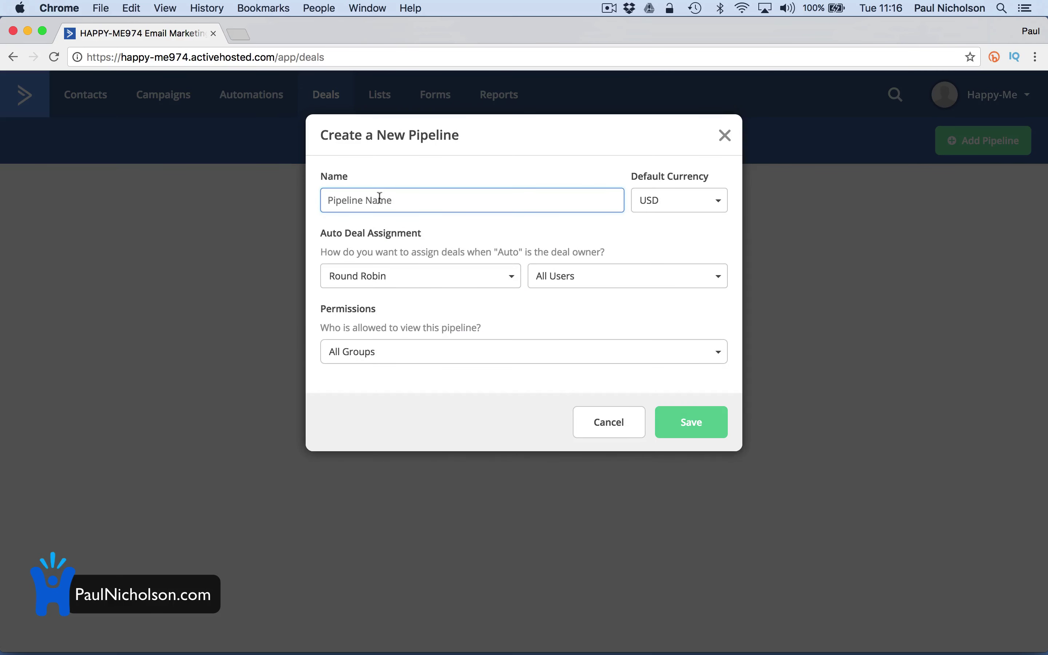
text(CCTV Sales)
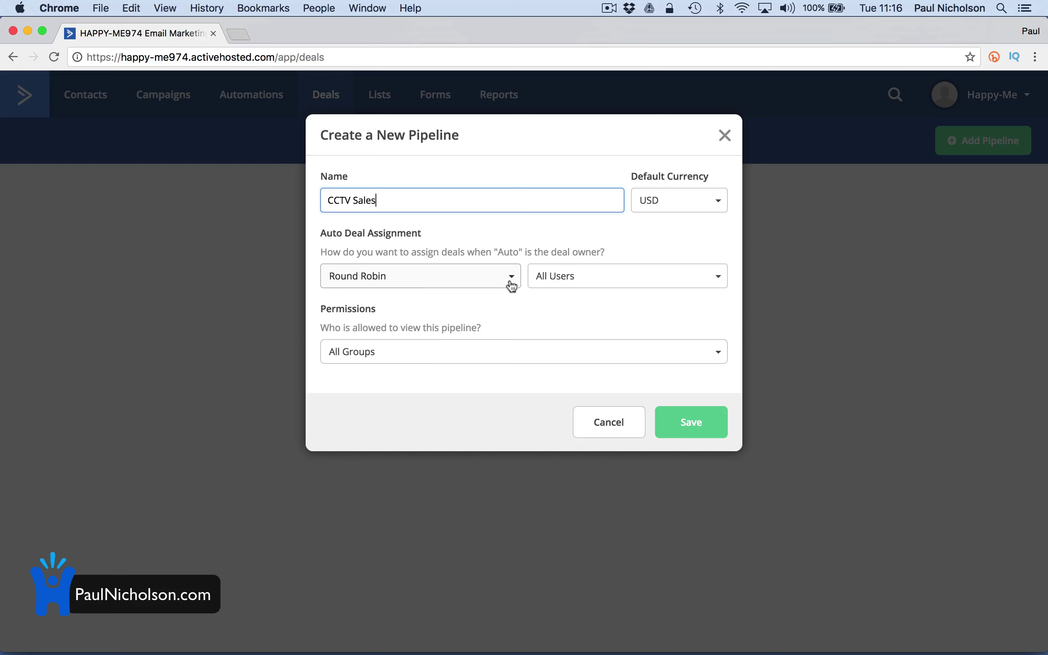
click(435, 289)
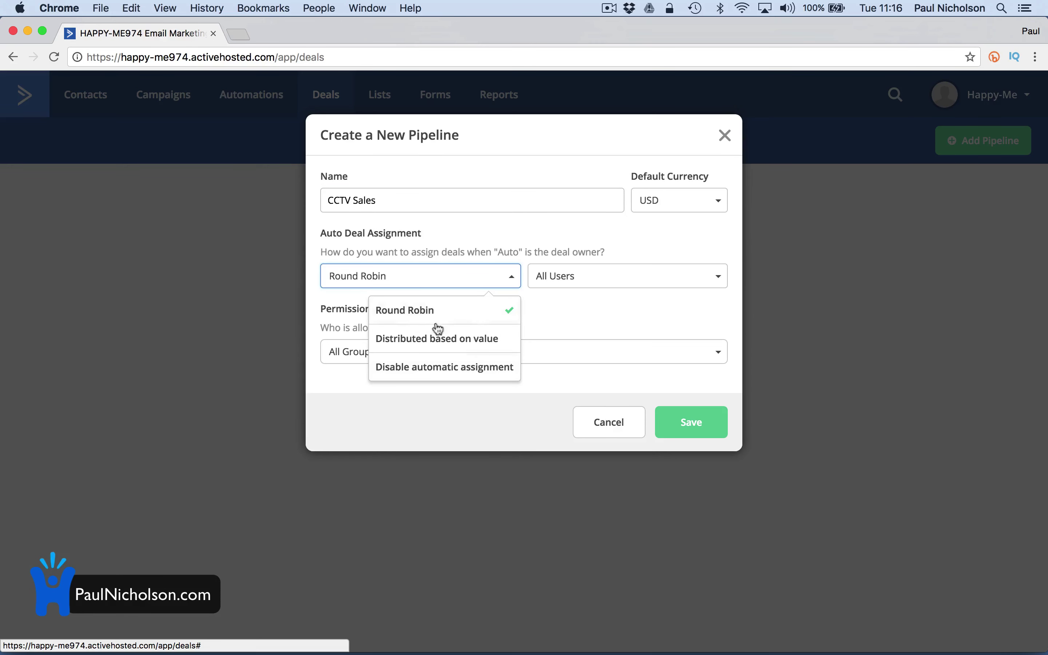
click(544, 316)
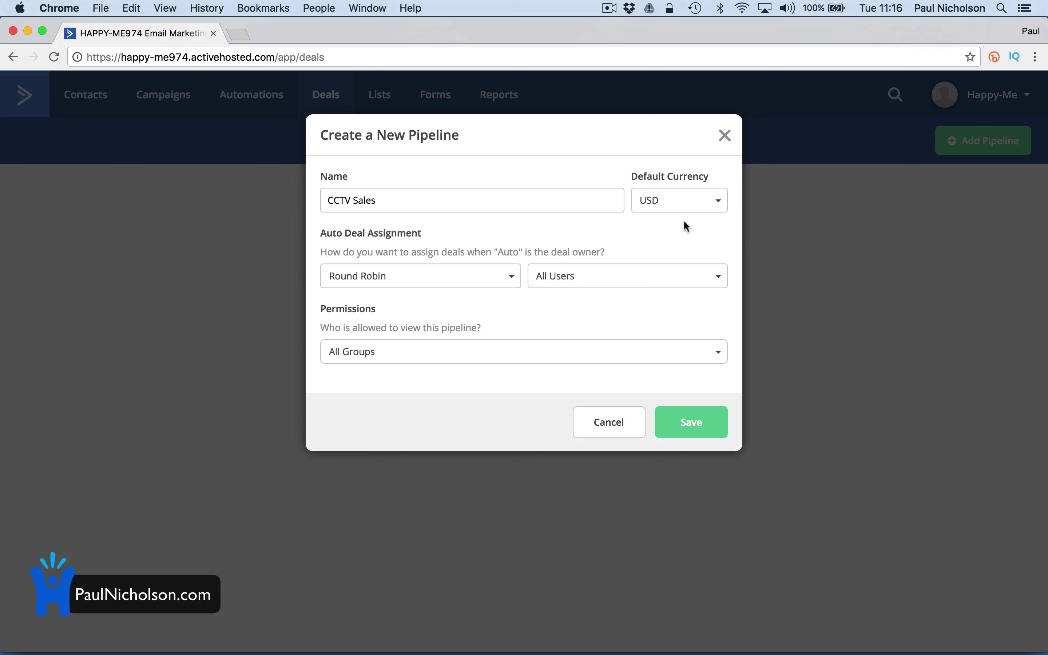
click(678, 206)
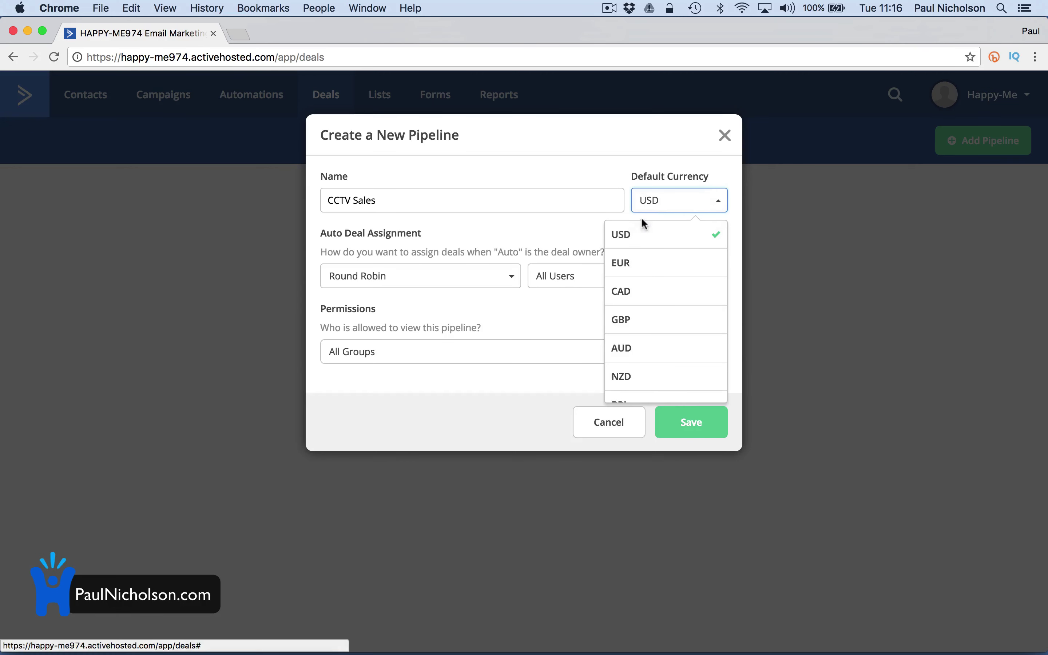
click(633, 323)
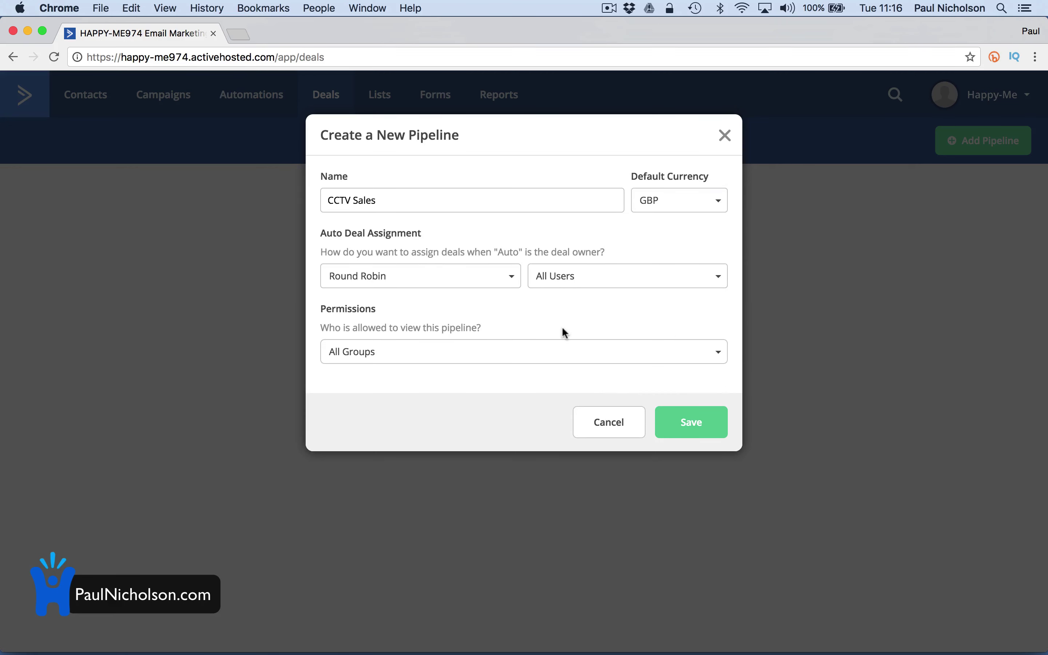
click(687, 421)
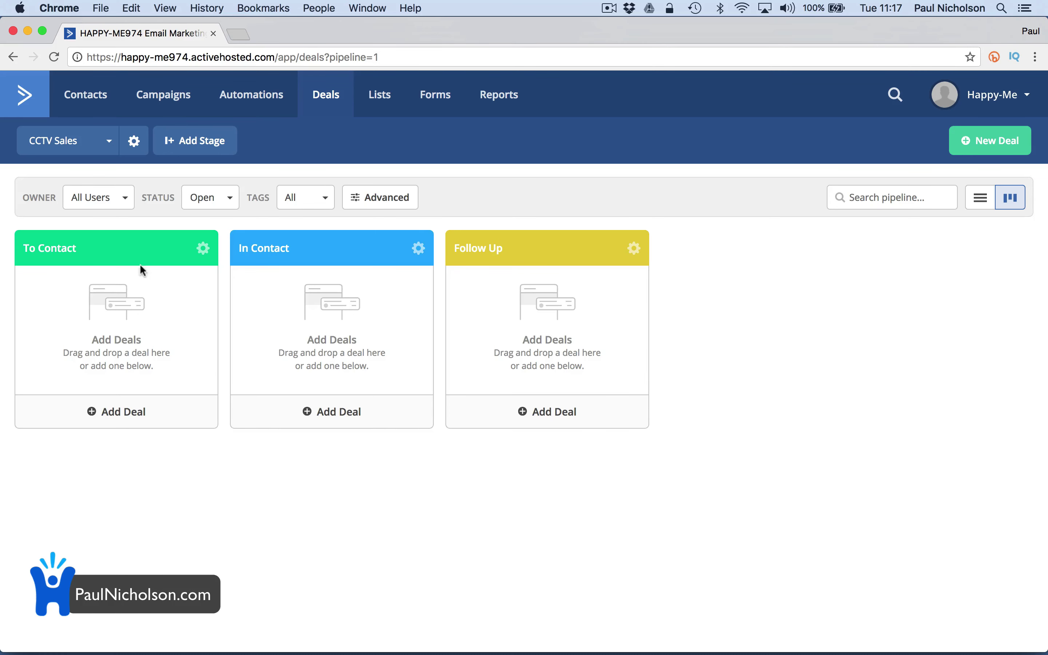
From the contact's Deals tab, start a new deal titled CCTV System worth 5000
click(84, 103)
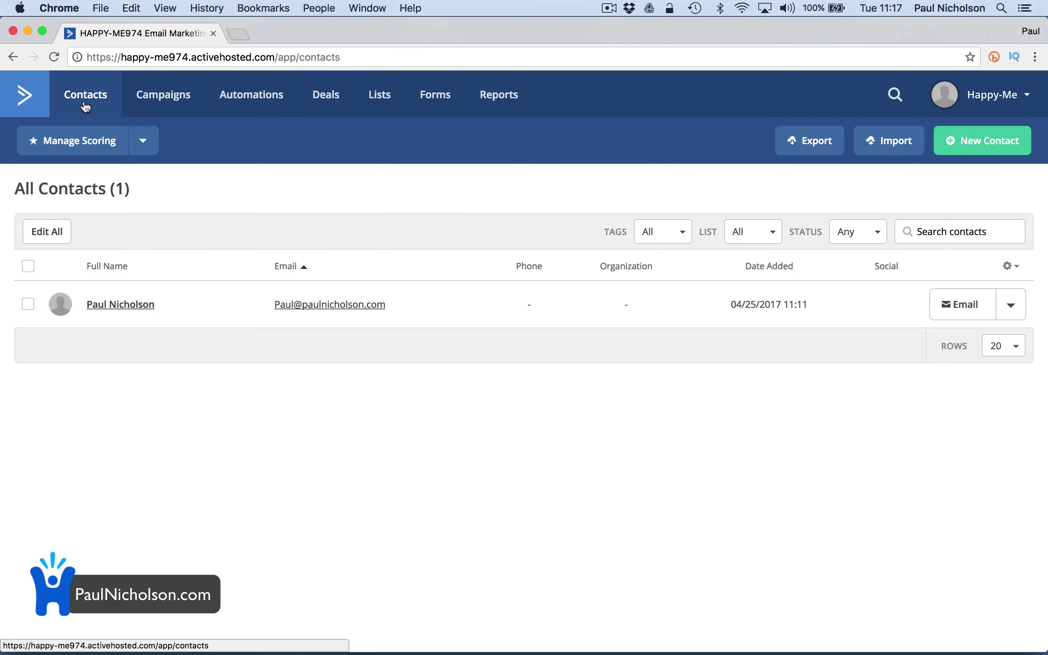
click(119, 312)
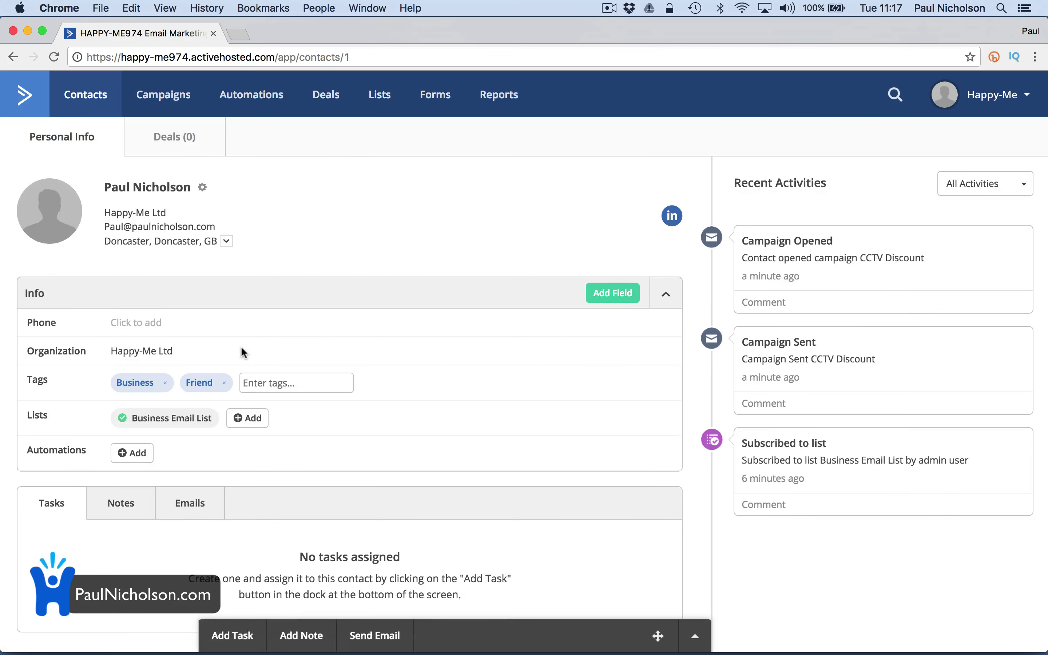
click(190, 145)
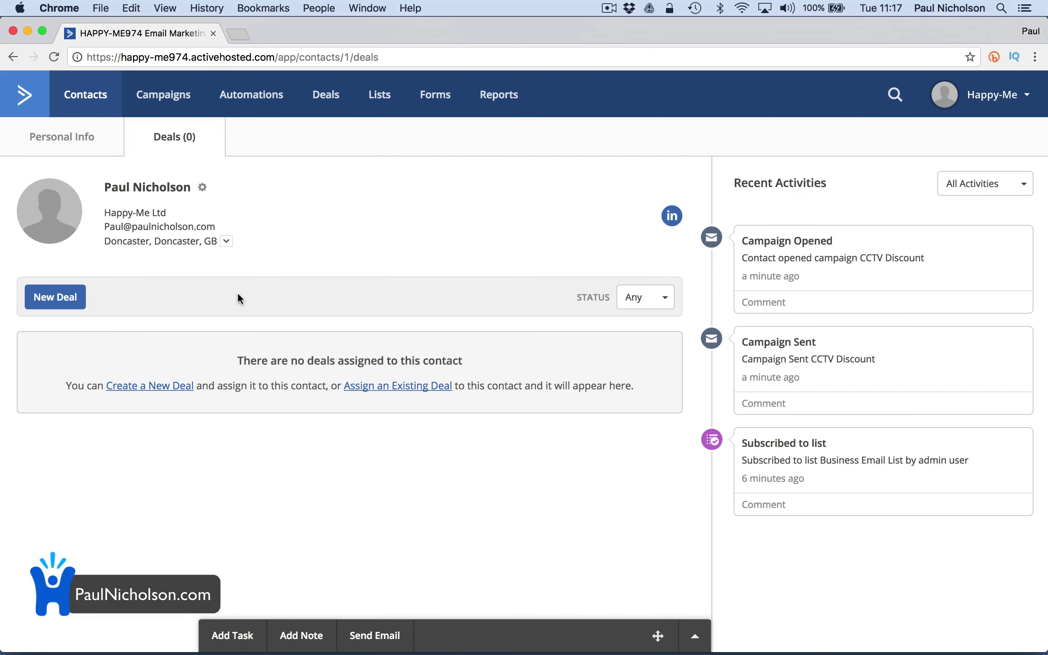
click(59, 303)
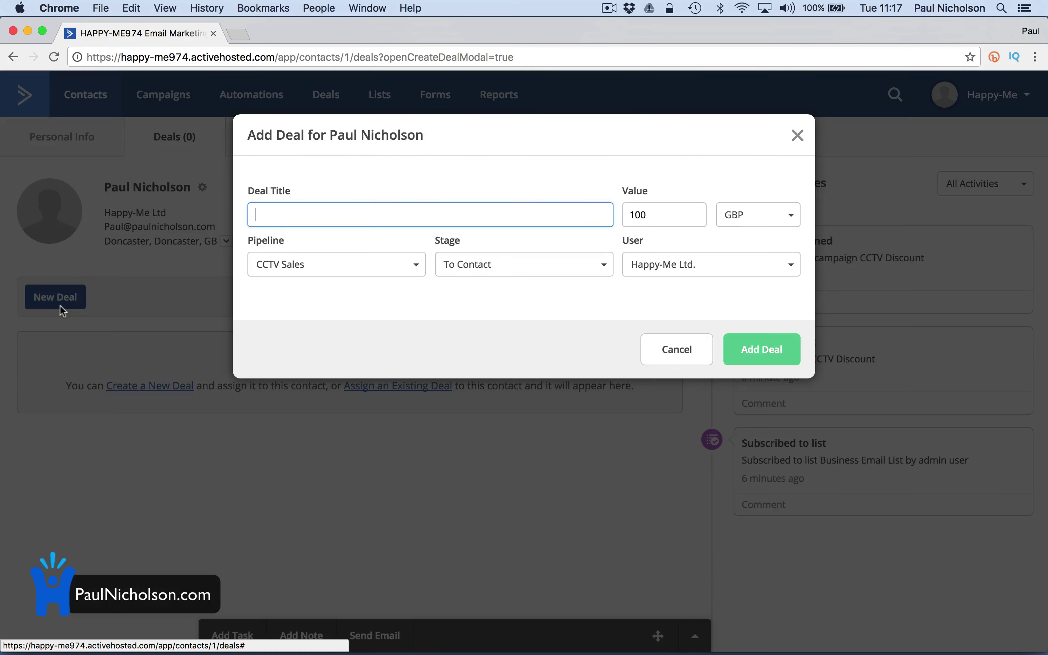
text(CCTV )
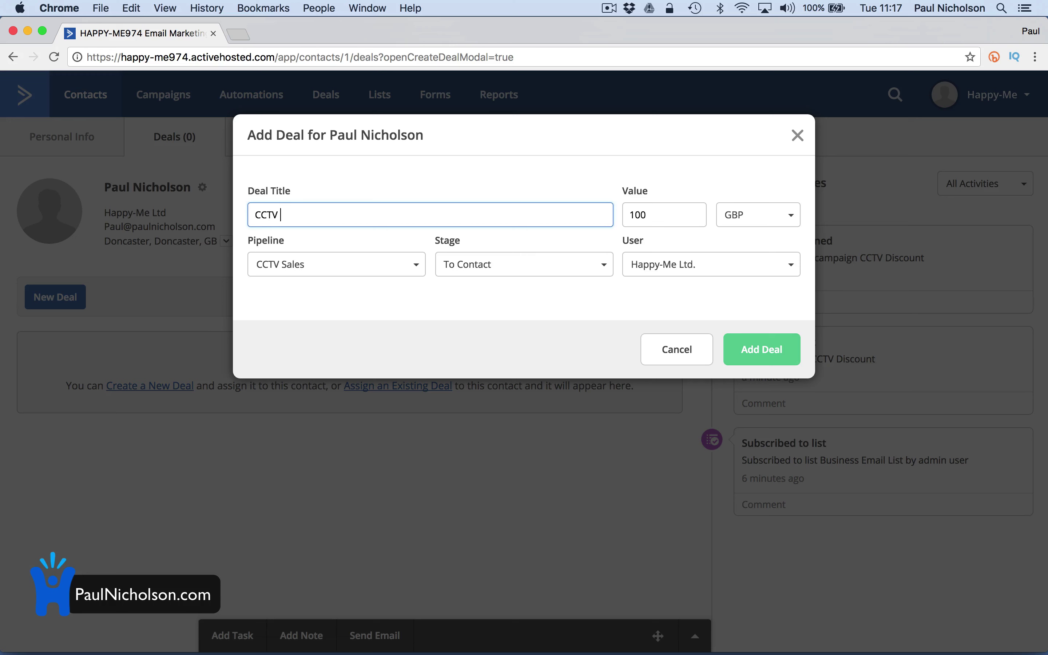
text(System)
key(Tab)
text(5000)
key(Tab)
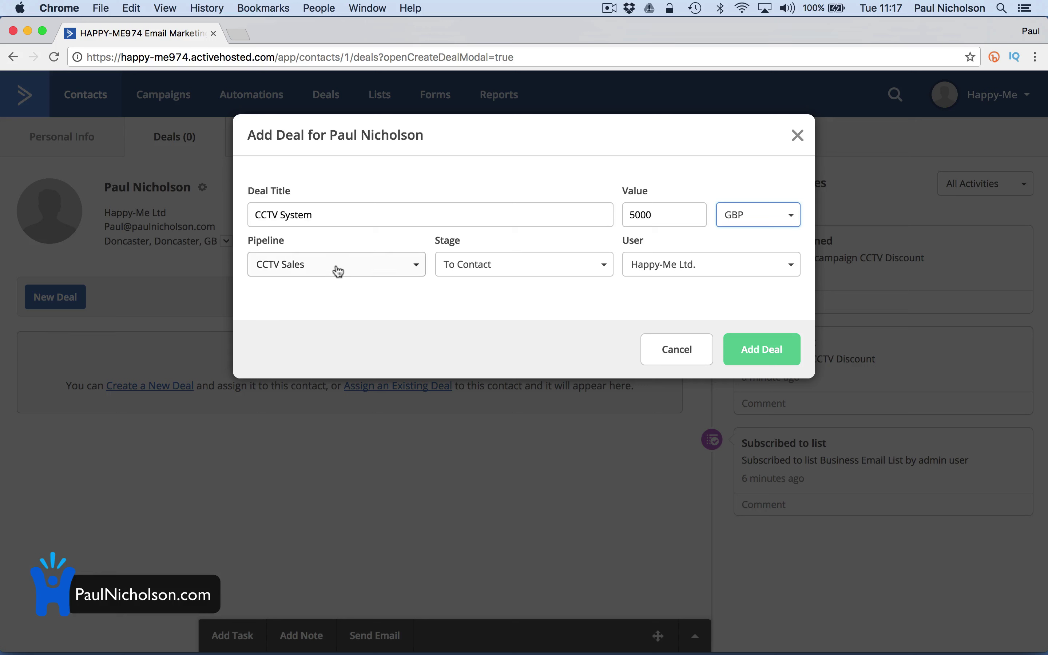
Keep the CCTV Sales pipeline, To Contact stage and Happy-Me Ltd. owner, then add the deal
click(337, 269)
click(339, 269)
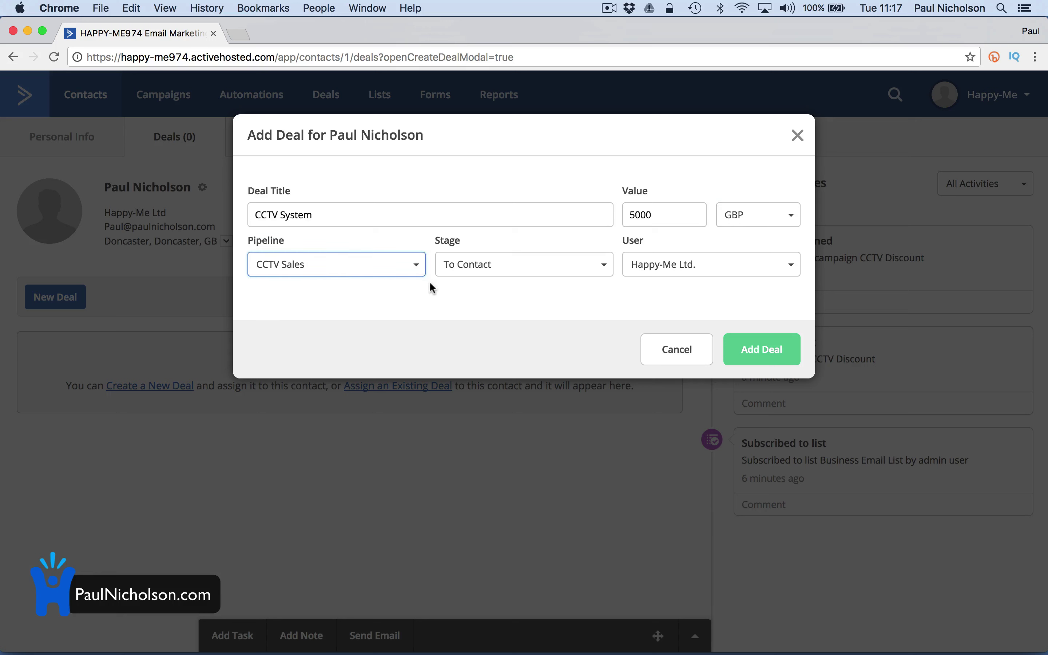
click(506, 269)
click(506, 270)
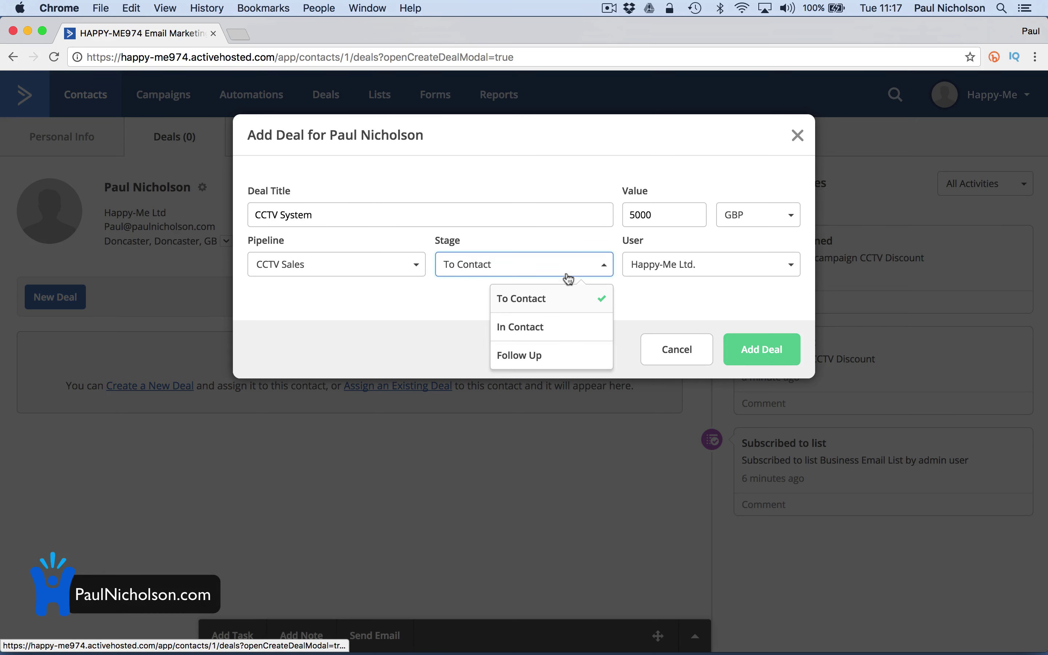
click(667, 302)
click(662, 272)
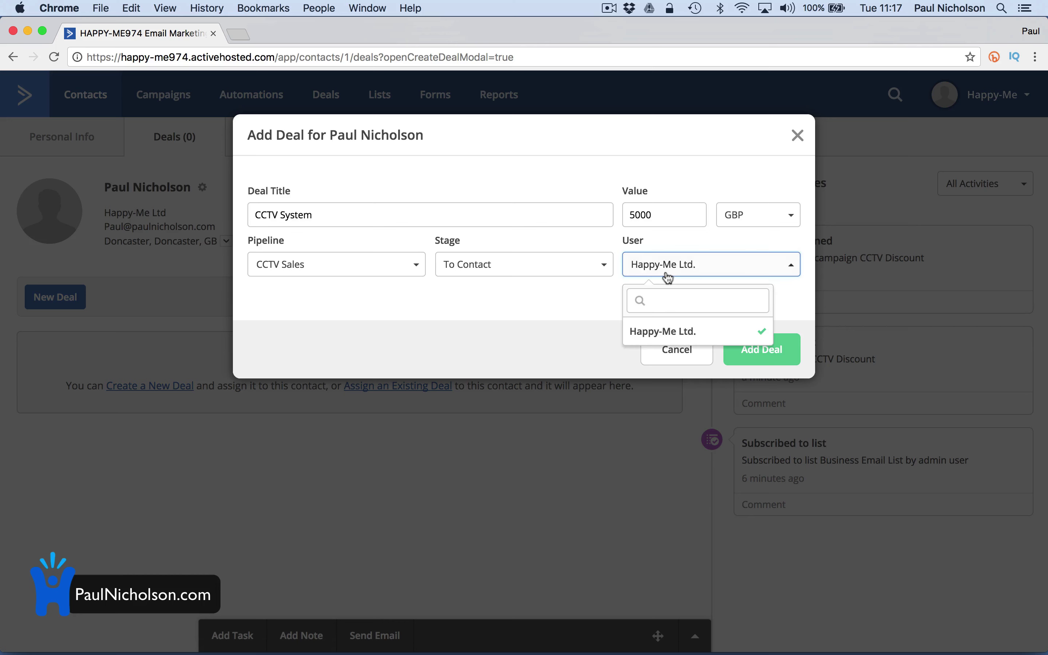
click(665, 328)
click(762, 349)
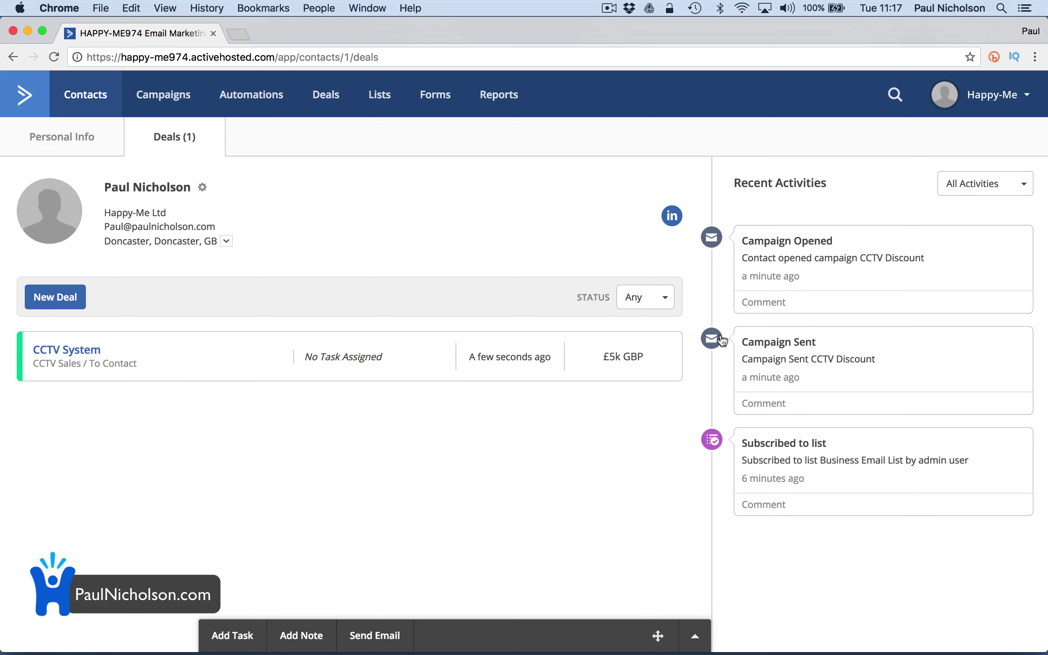
Begin an email to the contact and start typing its CCTV subject line
click(403, 633)
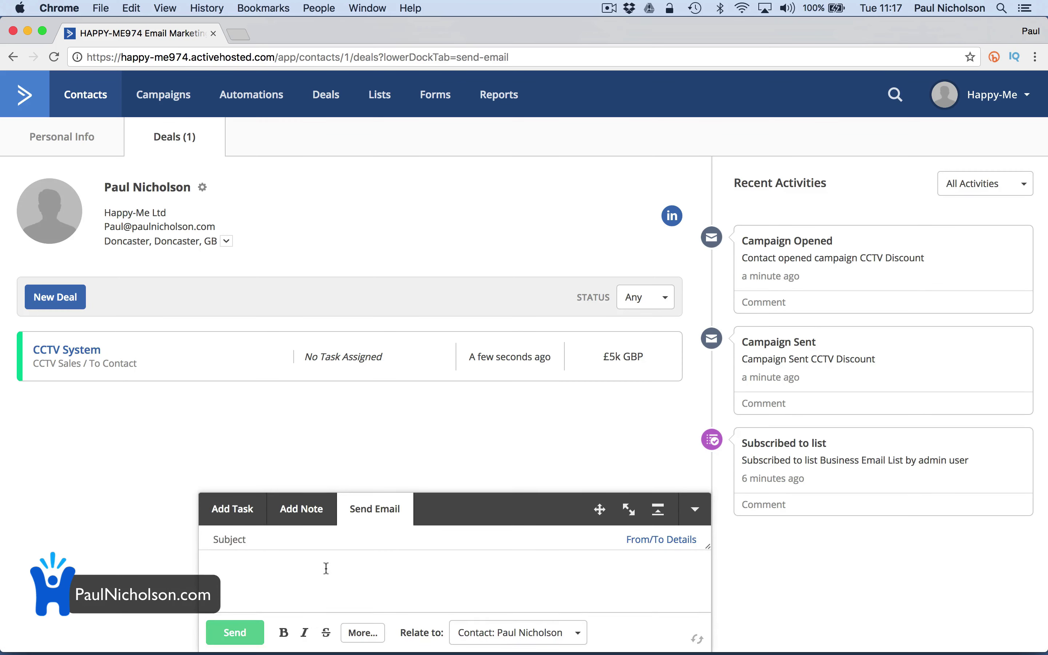
click(304, 545)
text(CCT V)
text(C)
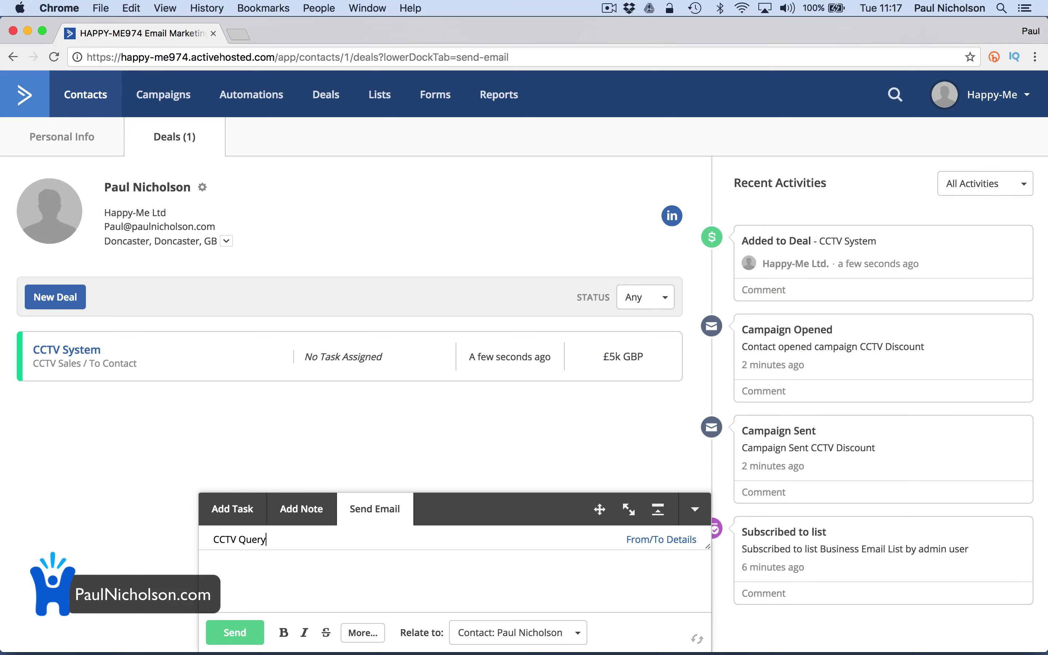
text(Hel)
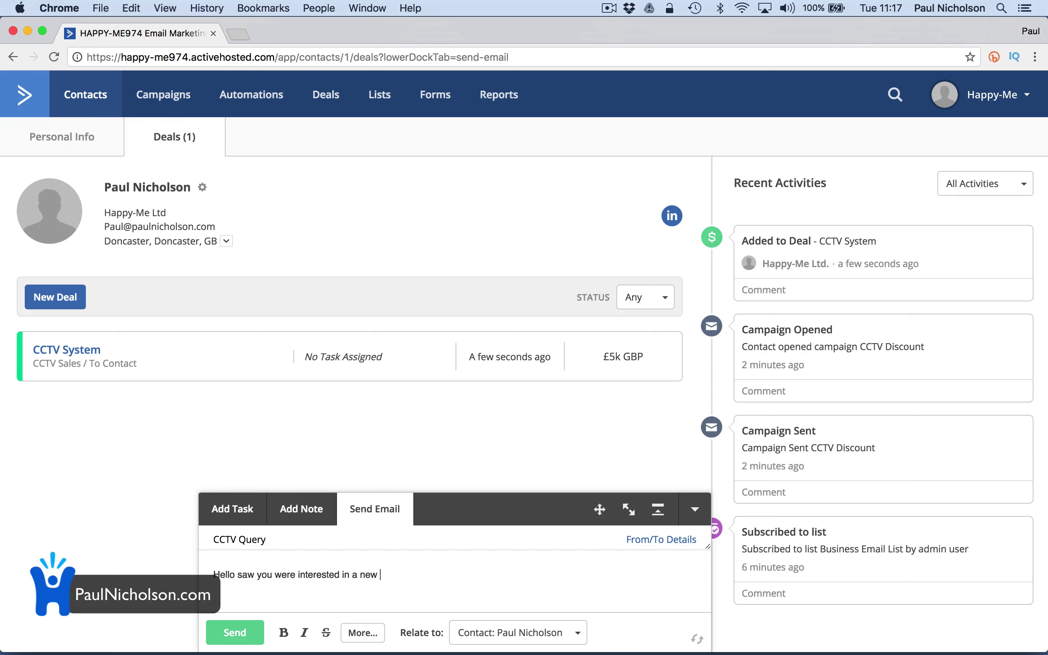
Finish the message body with 'CCTV system. Let's talk.' and send the CCTV Query email
text(CCTV system. Let's talk.)
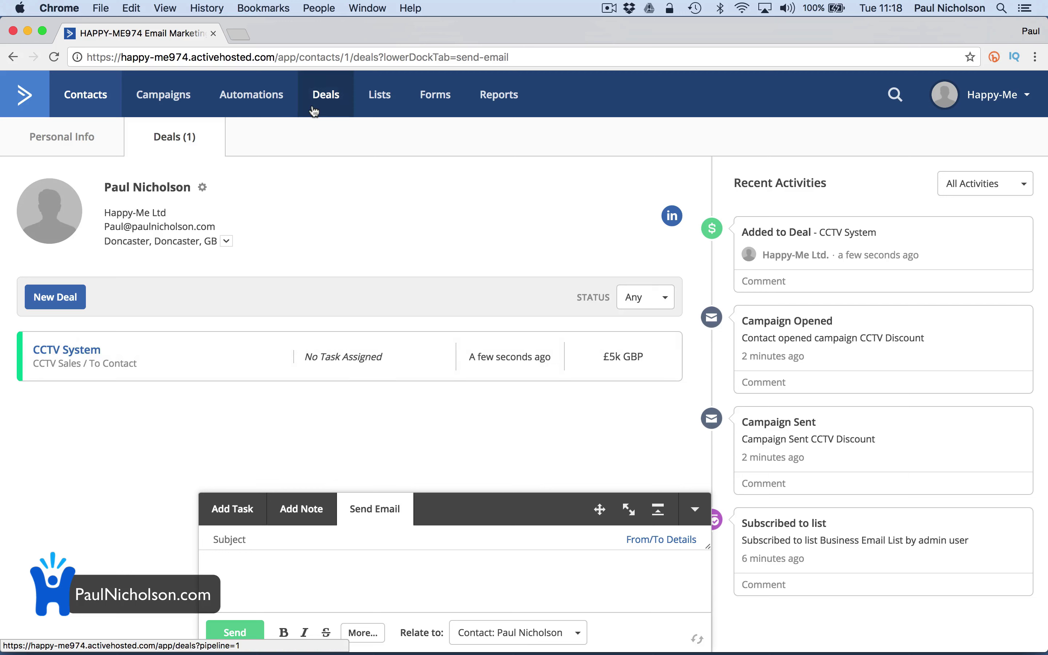
scroll(851, 353, up, 1)
scroll(814, 217, up, 3)
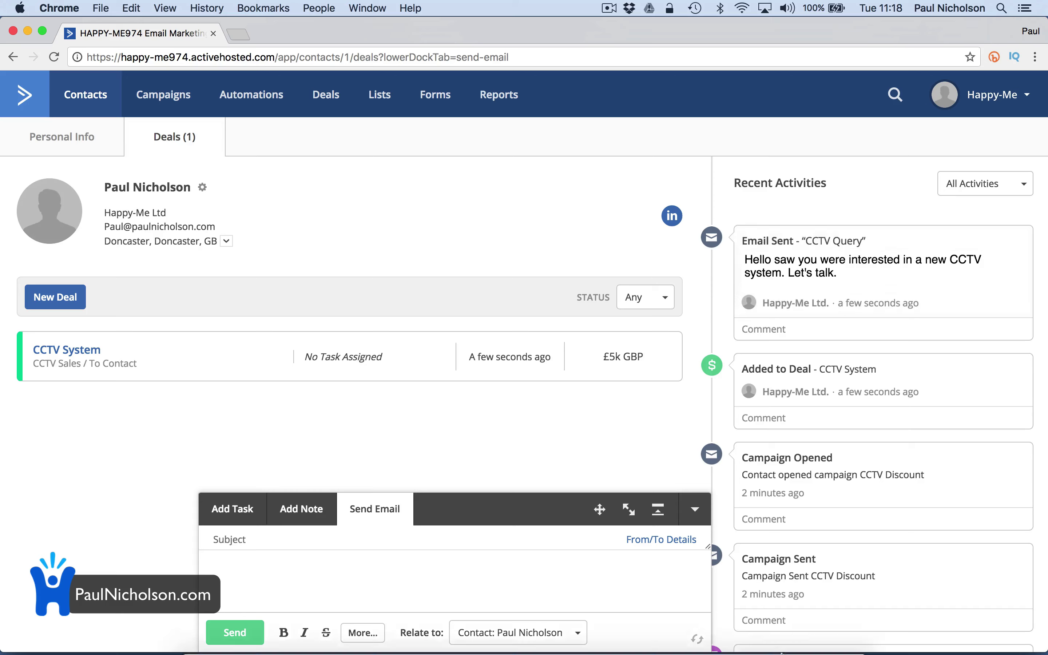
In Mail, read the New Deal Created notice and the CCTV Query email, then go back to Chrome
click(717, 627)
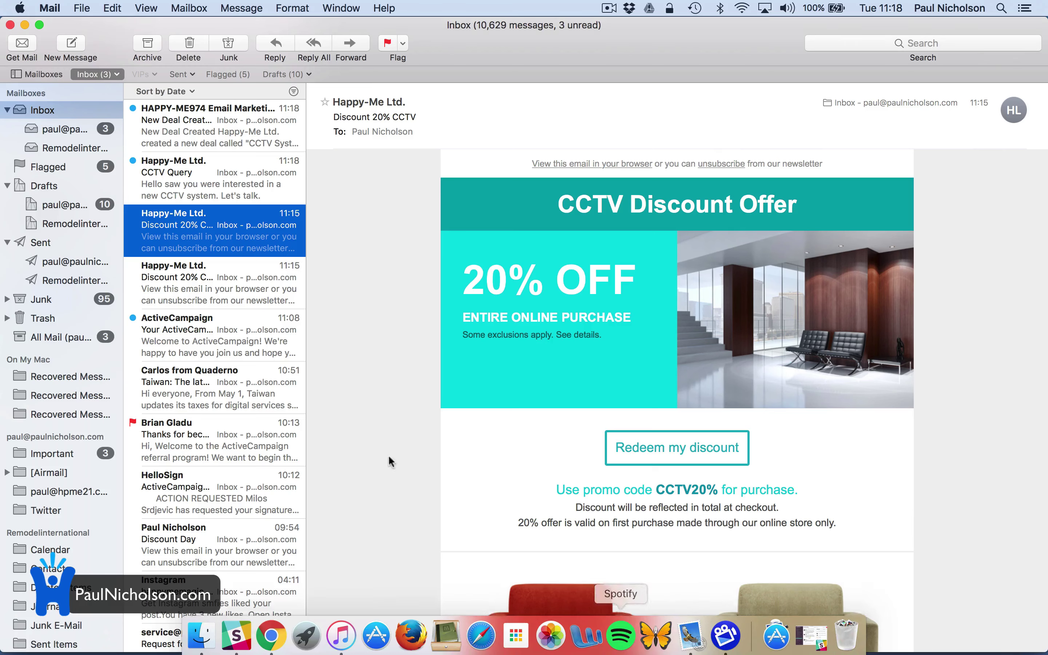
click(196, 131)
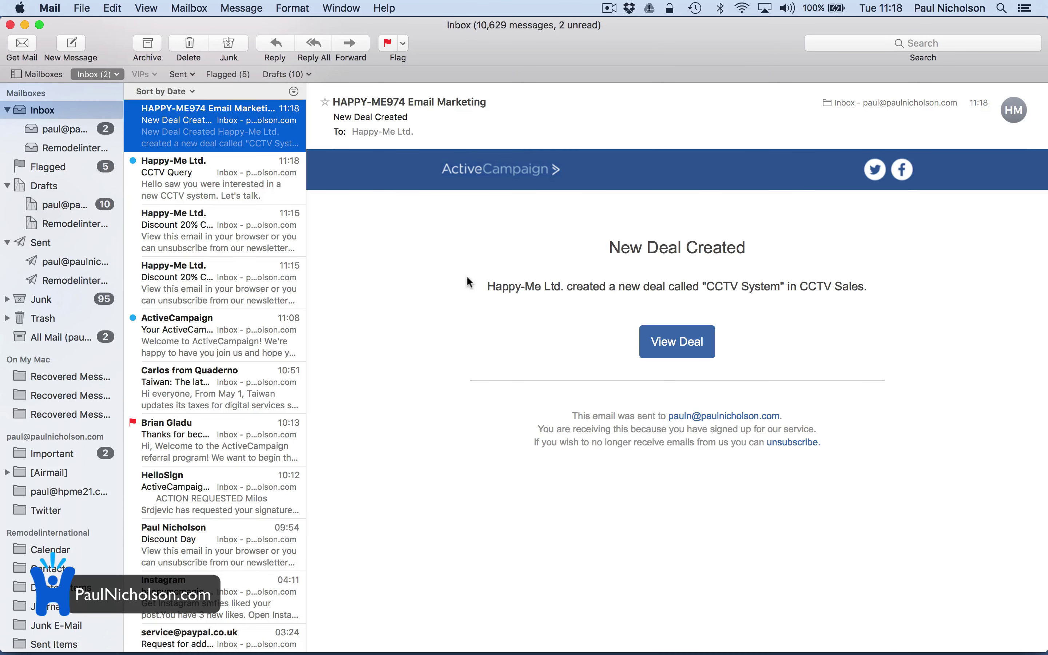
click(259, 201)
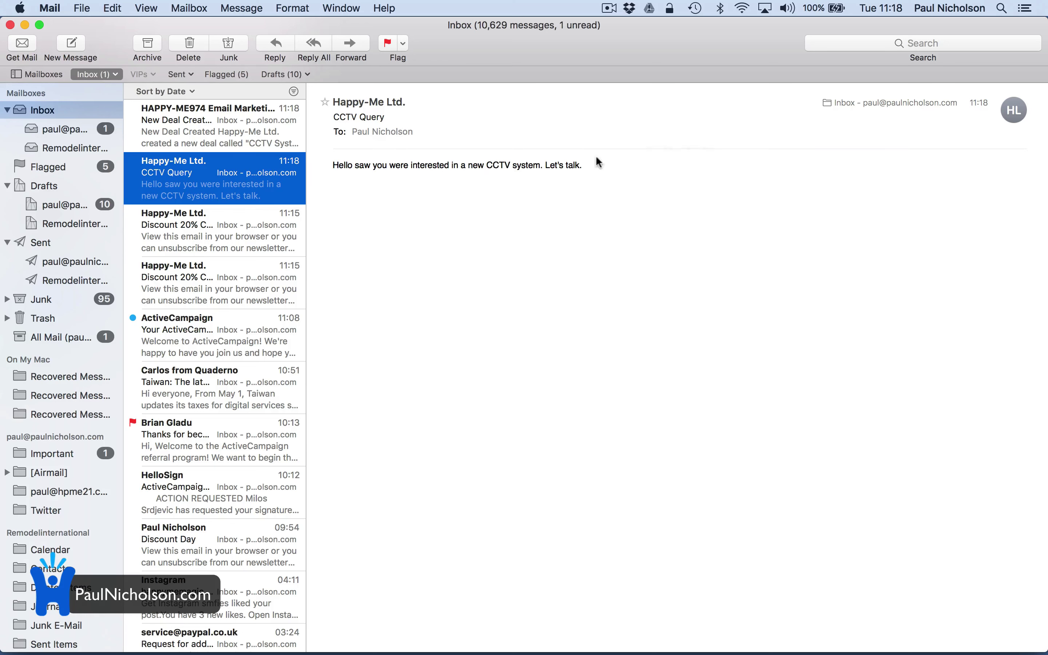
mouse_move(617, 650)
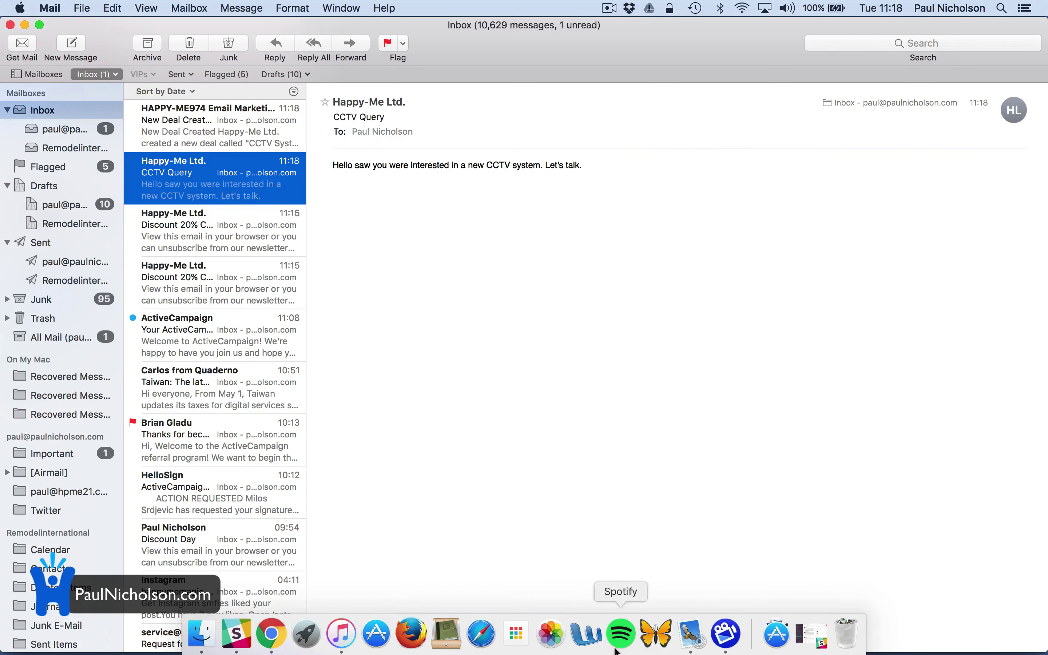
click(270, 645)
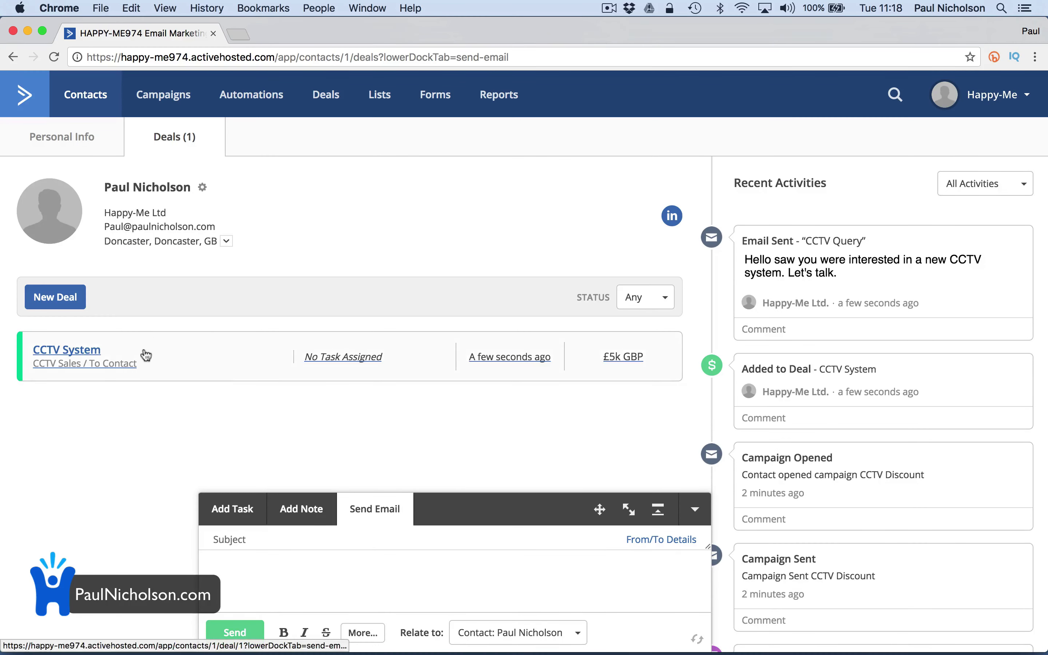
Change the CCTV System deal's stage to In Contact and save it
click(93, 350)
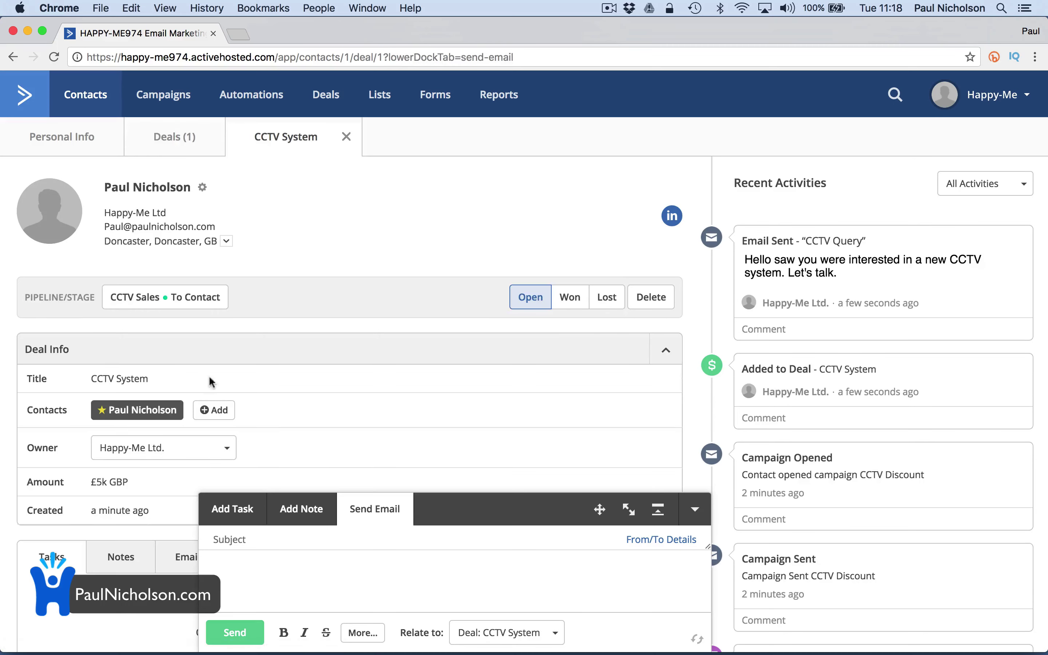
scroll(222, 381, down, 3)
click(215, 227)
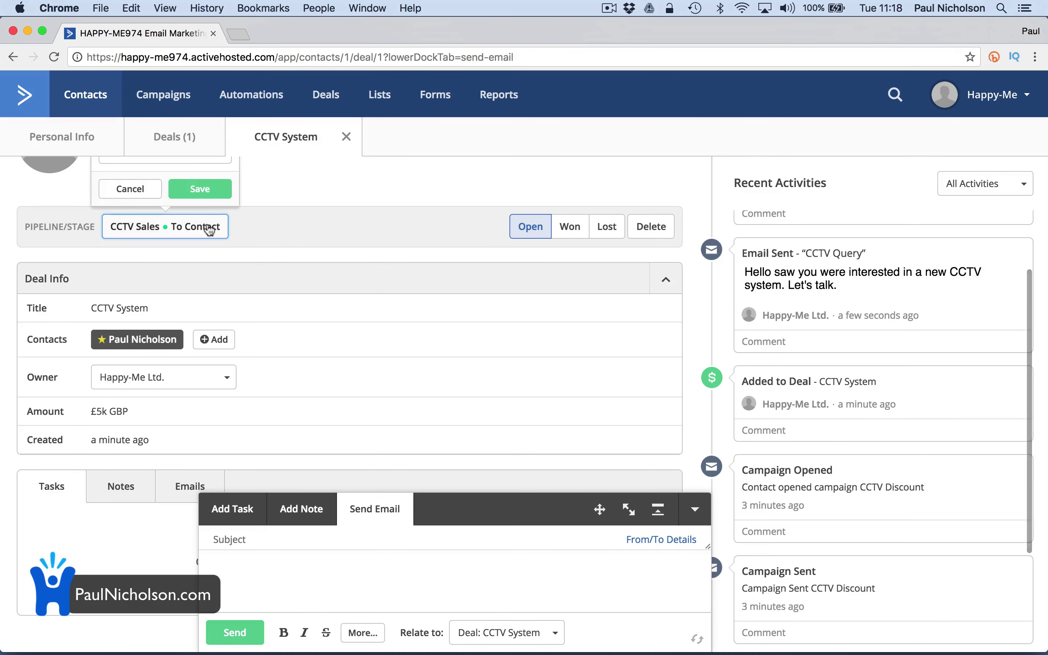
scroll(204, 200, up, 1)
scroll(204, 201, up, 1)
click(192, 221)
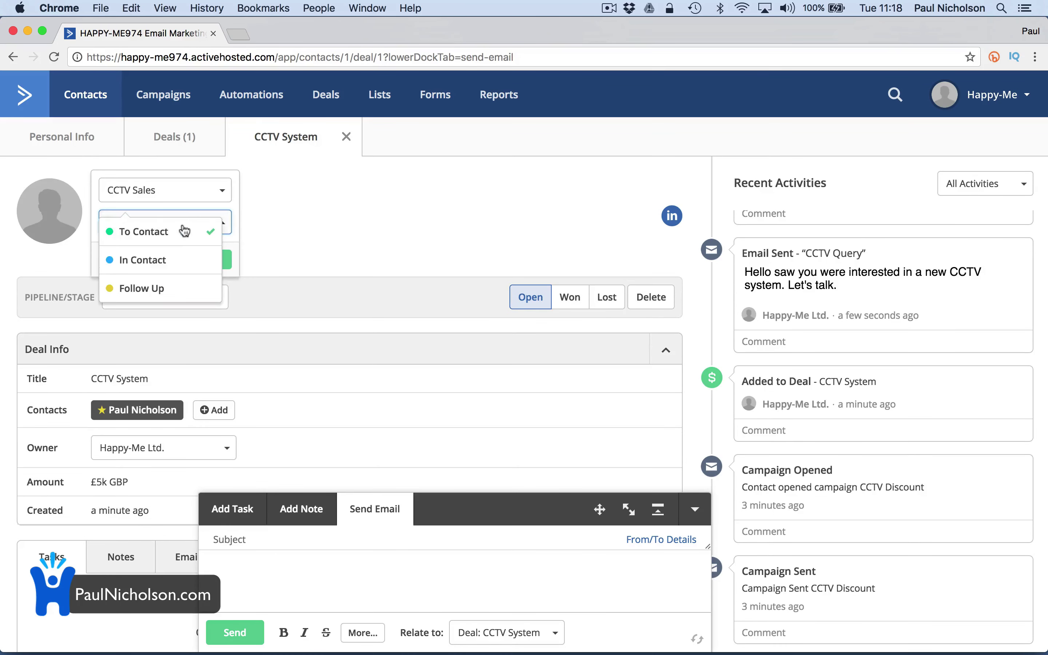
click(173, 260)
click(225, 266)
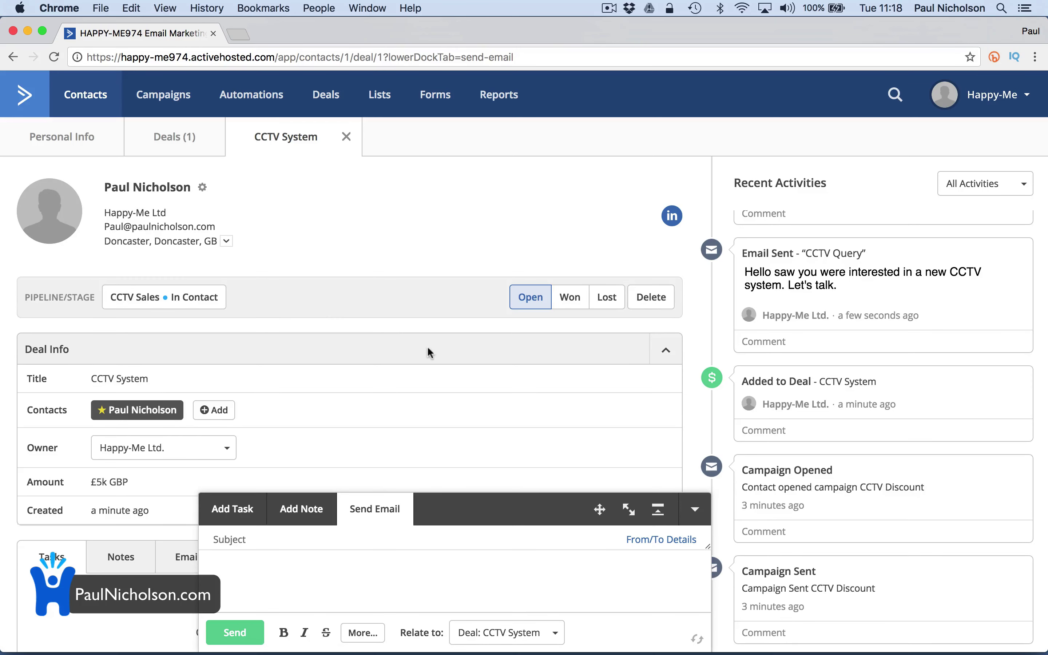
scroll(289, 430, down, 2)
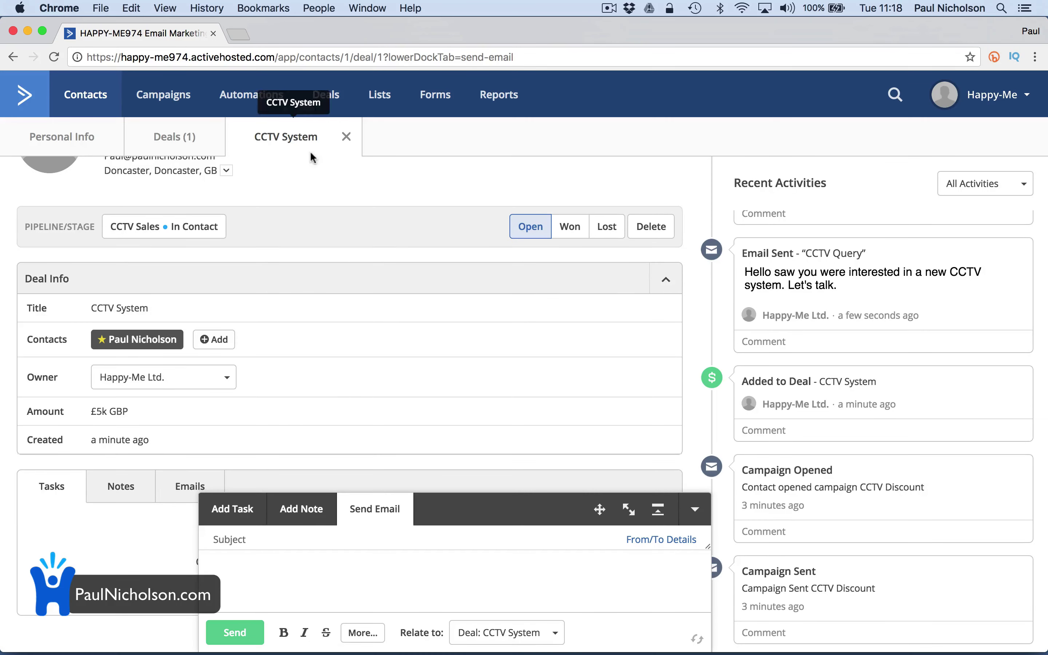
On the CCTV Sales board, drag the deal into Follow Up, then back to To Contact
click(326, 94)
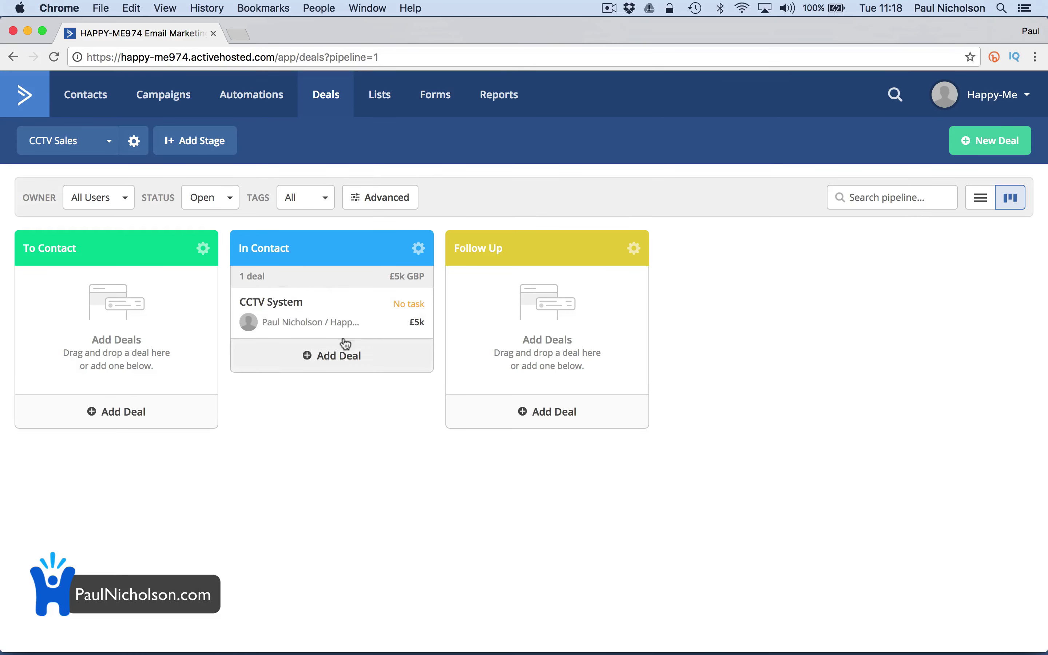
click(287, 314)
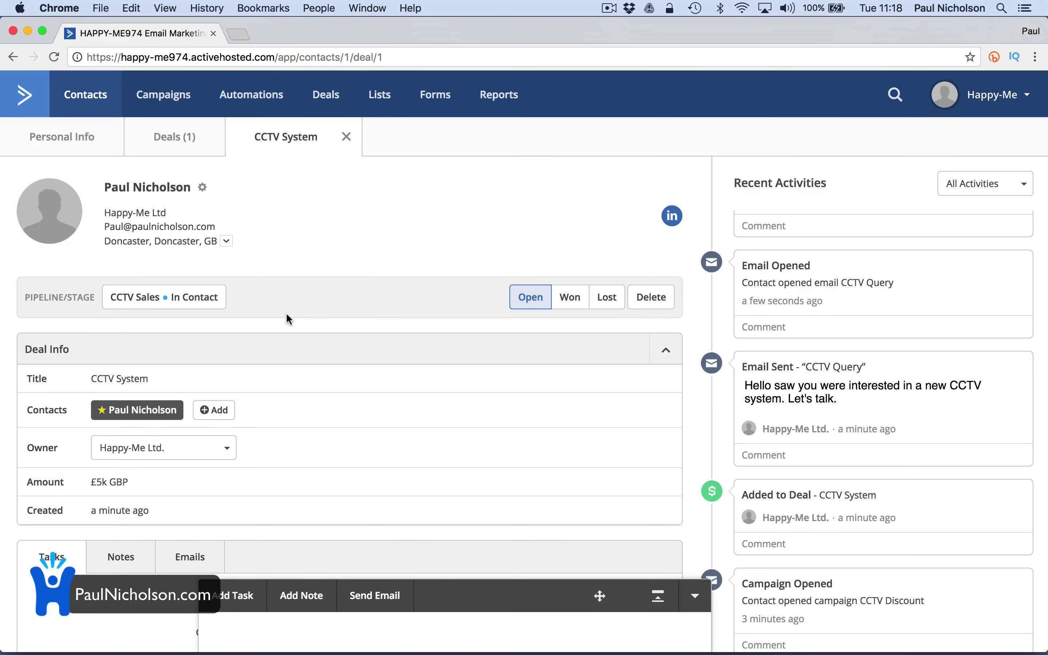
click(319, 103)
drag(287, 299, 455, 312)
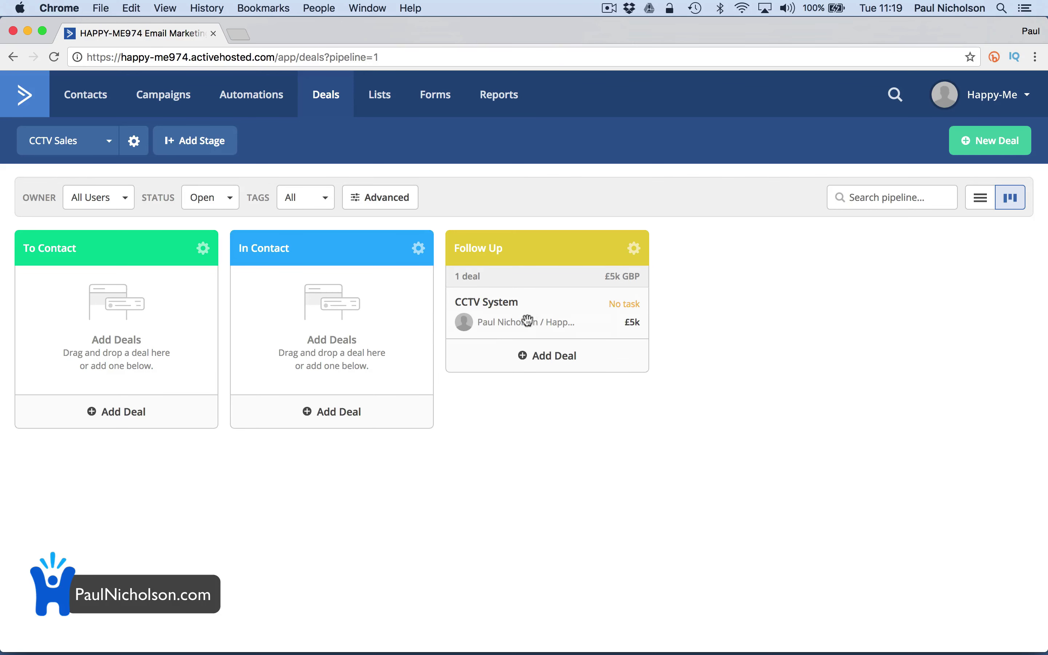
drag(512, 325, 143, 342)
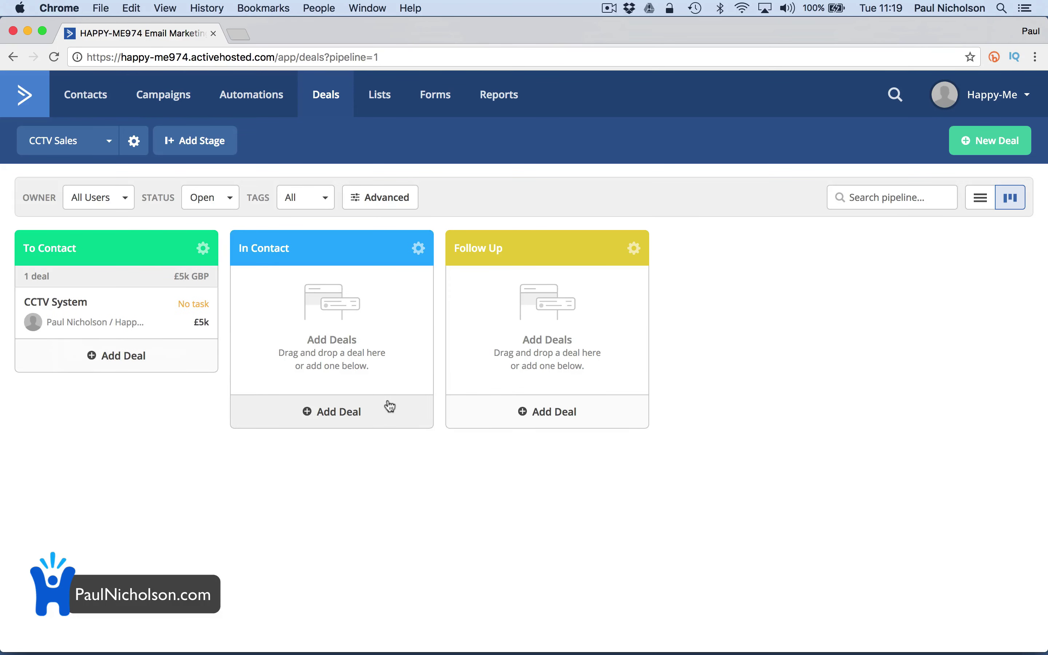
Add a 1000 deal 'Camera Round The Back Office' linked to the contact's e-mail address
click(977, 148)
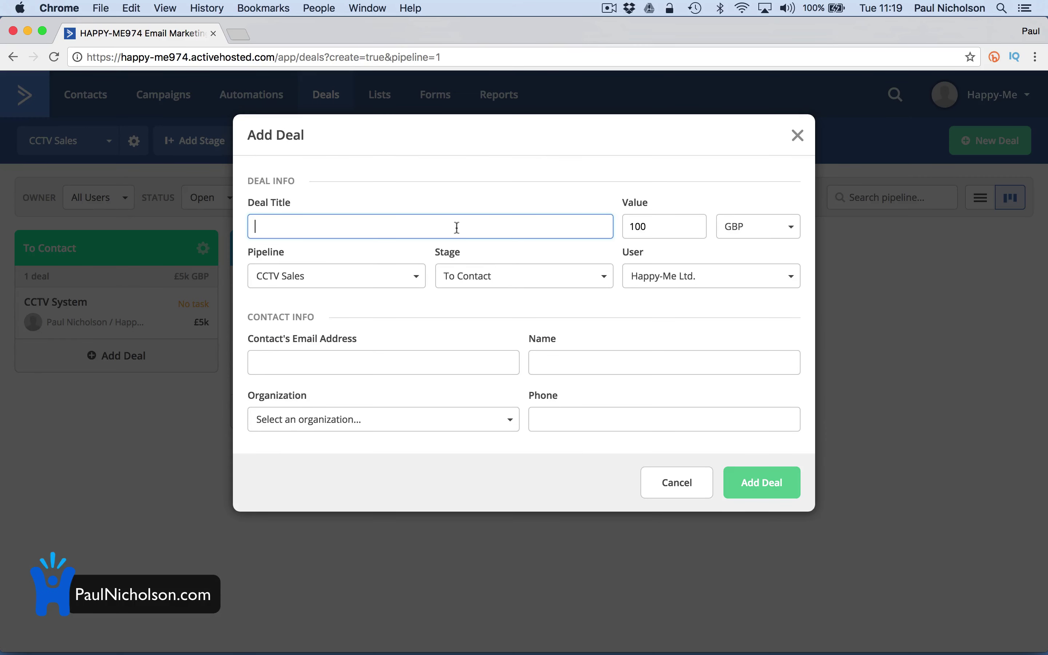
text(Camera Round The Back Office)
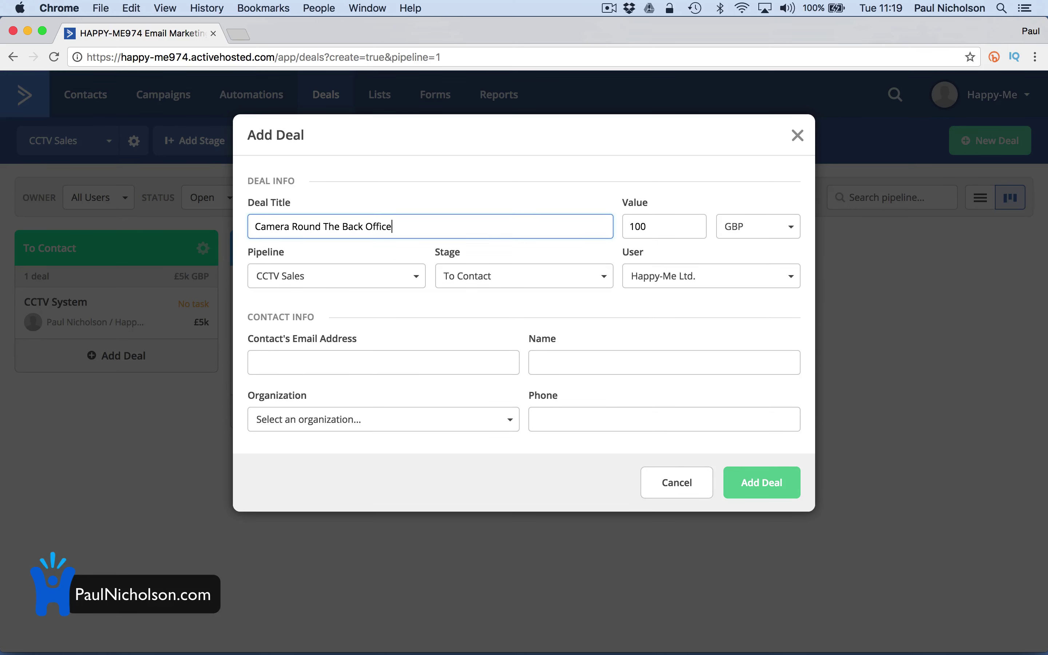
key(Tab)
text(1000)
key(Tab)
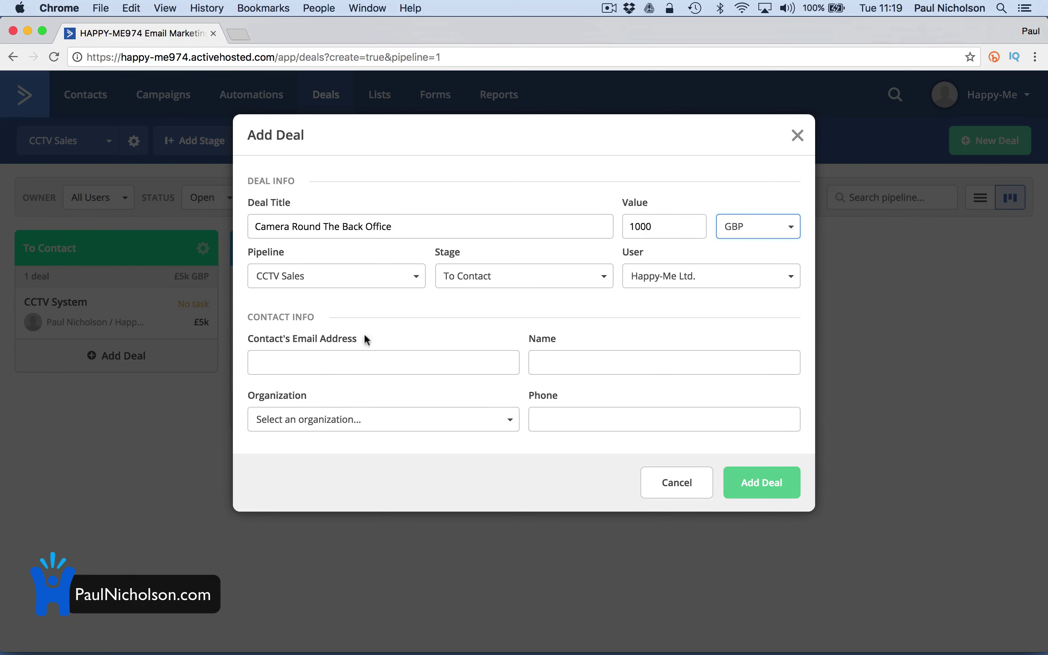
click(342, 373)
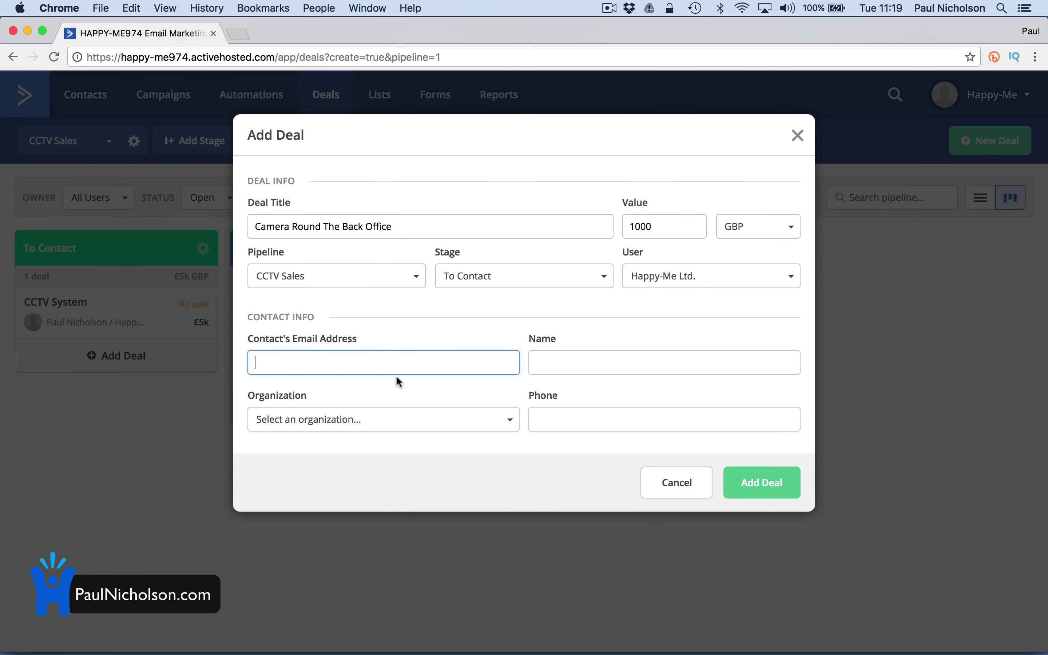
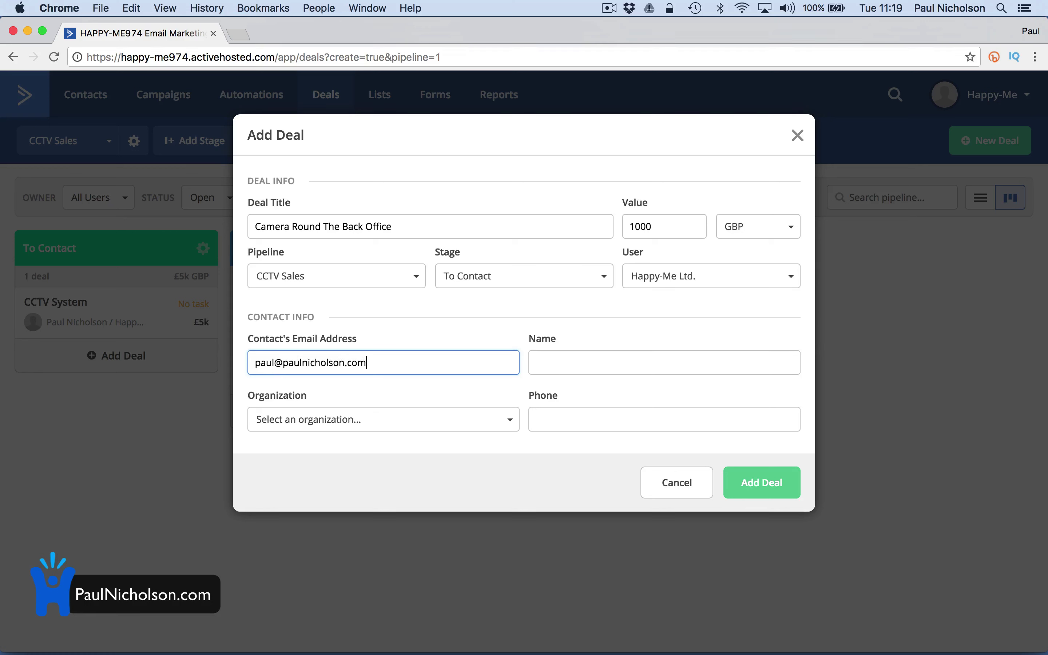
key(Tab)
key(Tab)
click(762, 491)
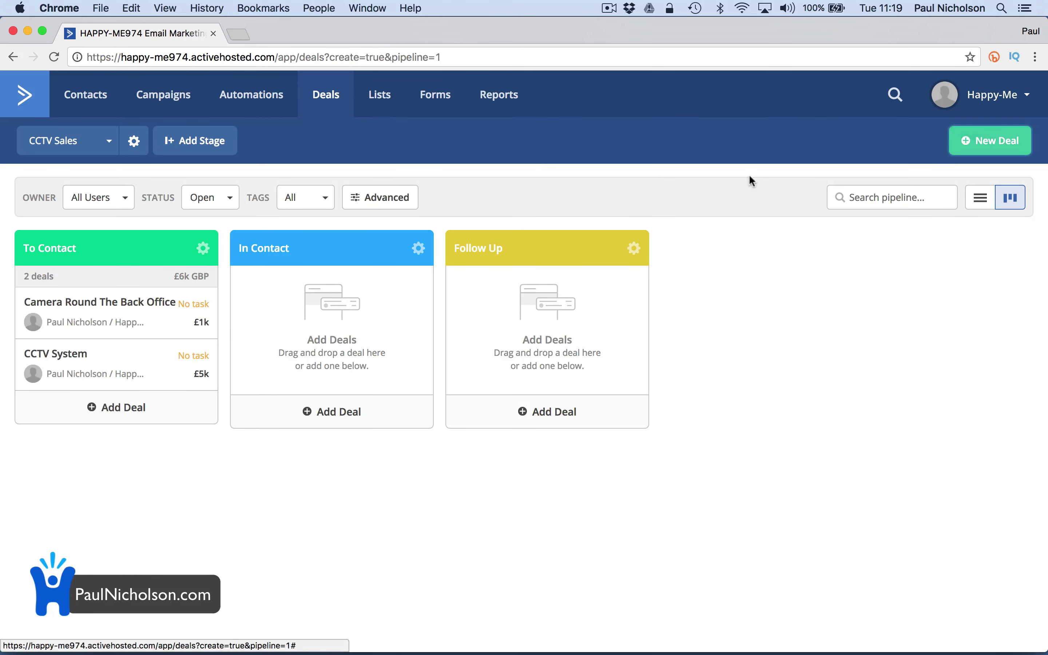
click(983, 143)
Discard the unfinished deal and create a new pipeline named Fire Alarms
text(John)
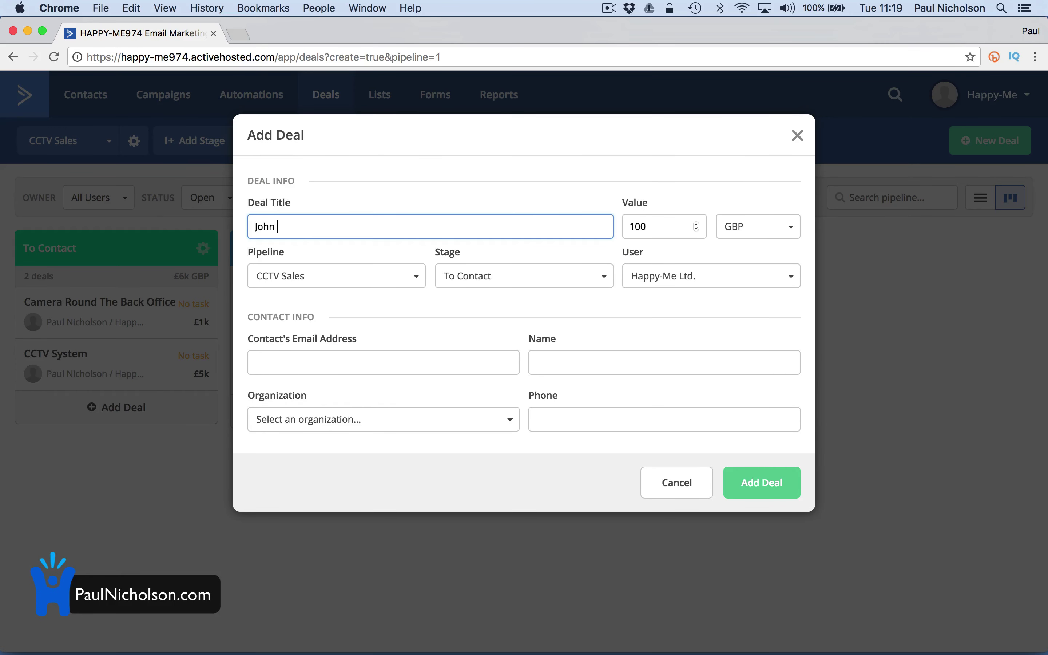
text( smith)
click(796, 136)
click(104, 140)
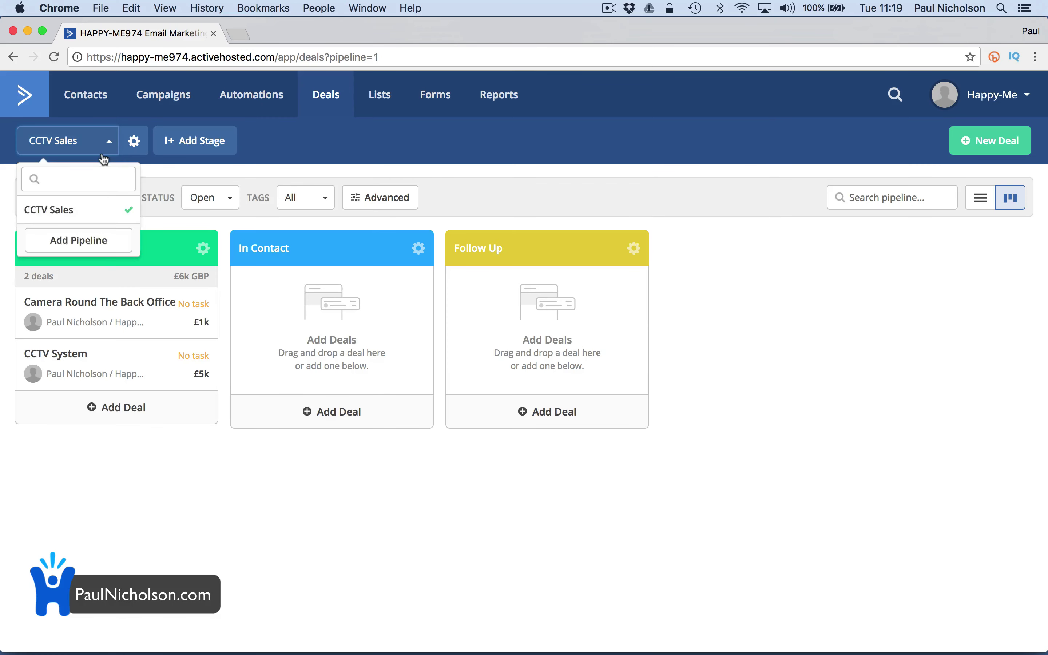
click(94, 239)
text(Fire A)
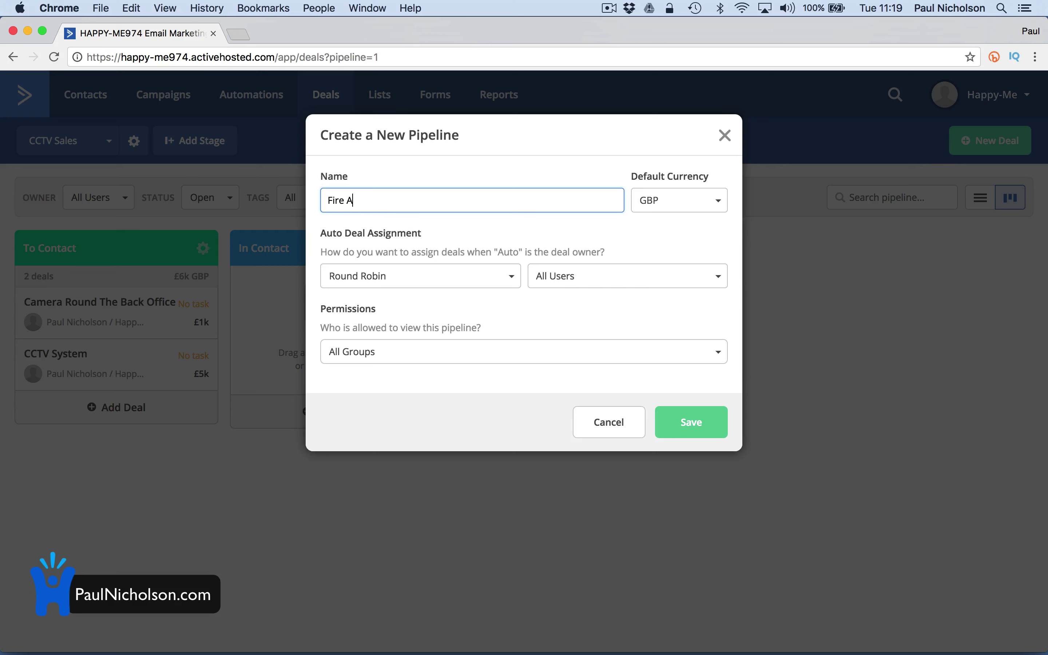
text(larms)
click(697, 426)
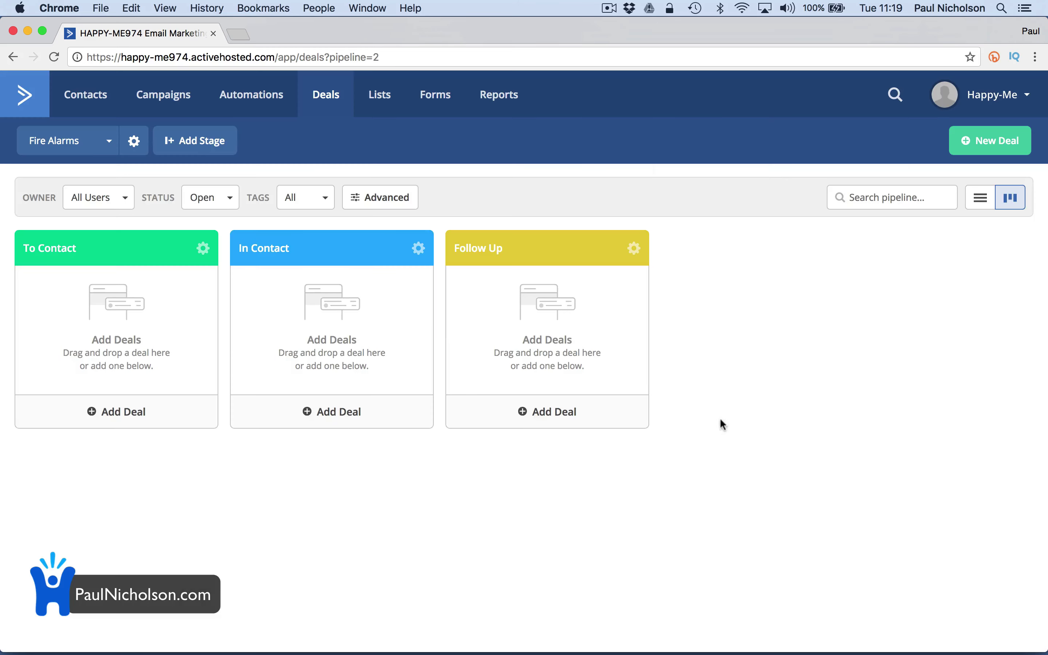
Start a 10000 deal titled with the contact's name in the Fire Alarms pipeline, keeping the default owner
click(990, 140)
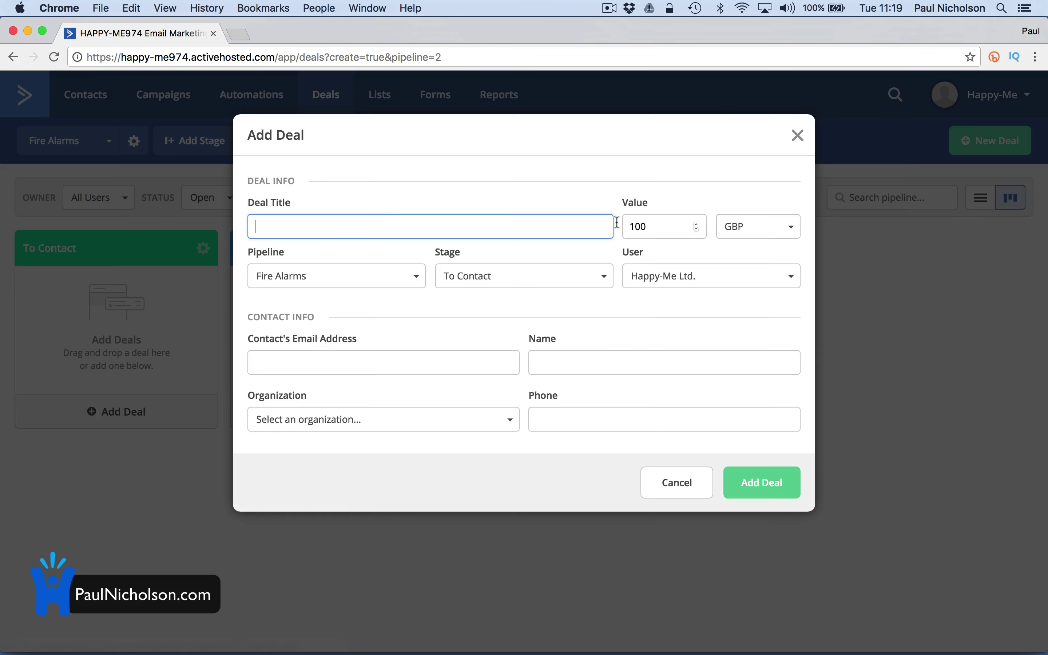
text(John Smith Fire Alarm)
key(Tab)
text(1000)
key(Tab)
click(662, 225)
text(0)
key(Tab)
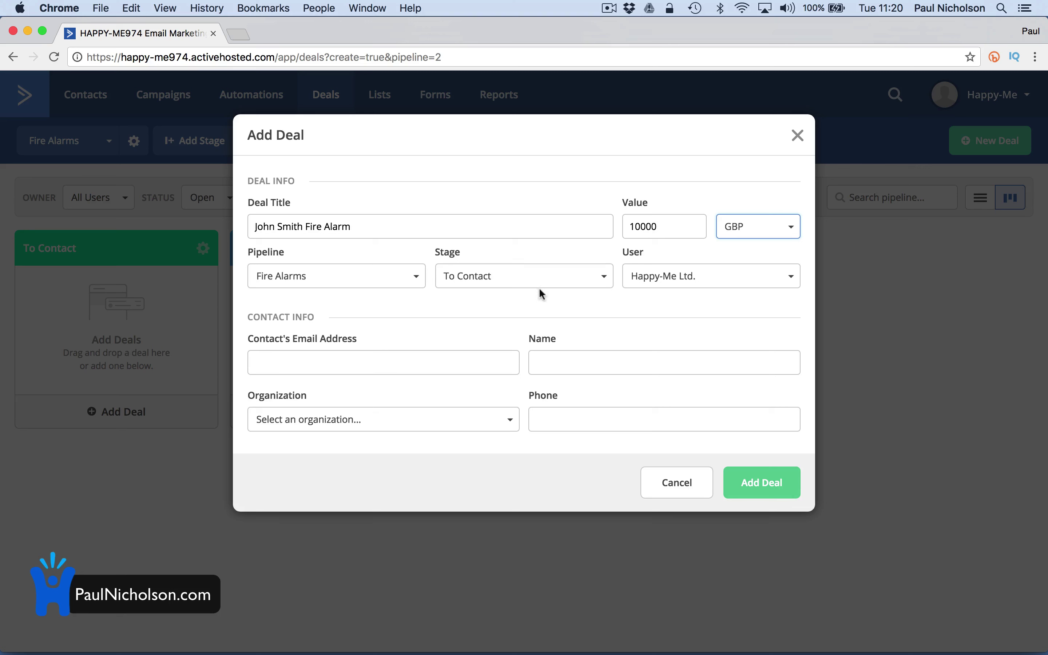
click(406, 275)
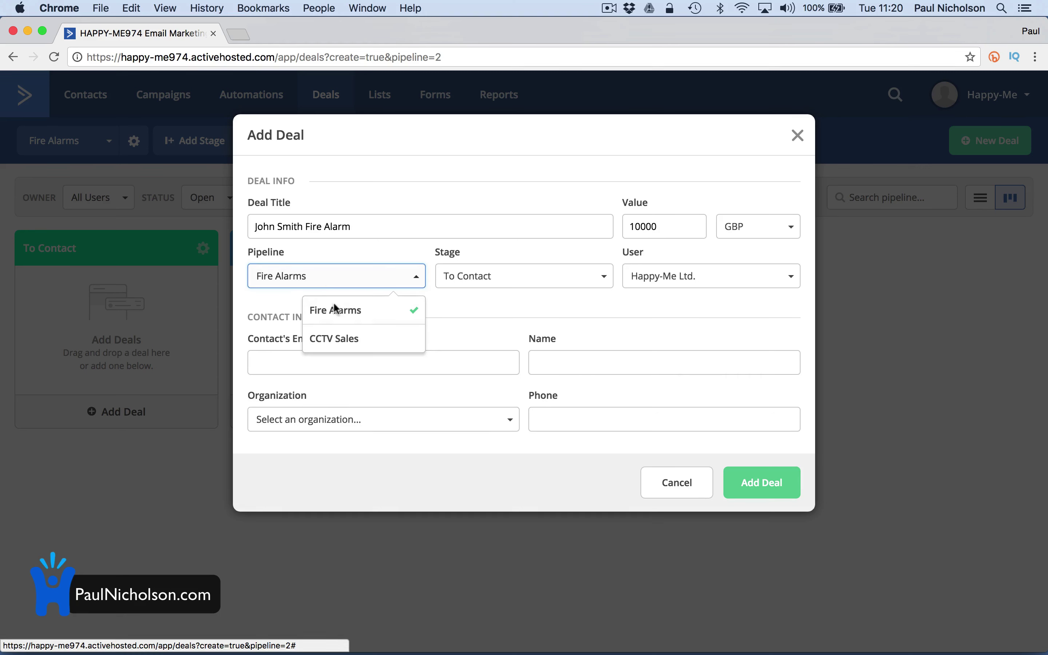
click(346, 313)
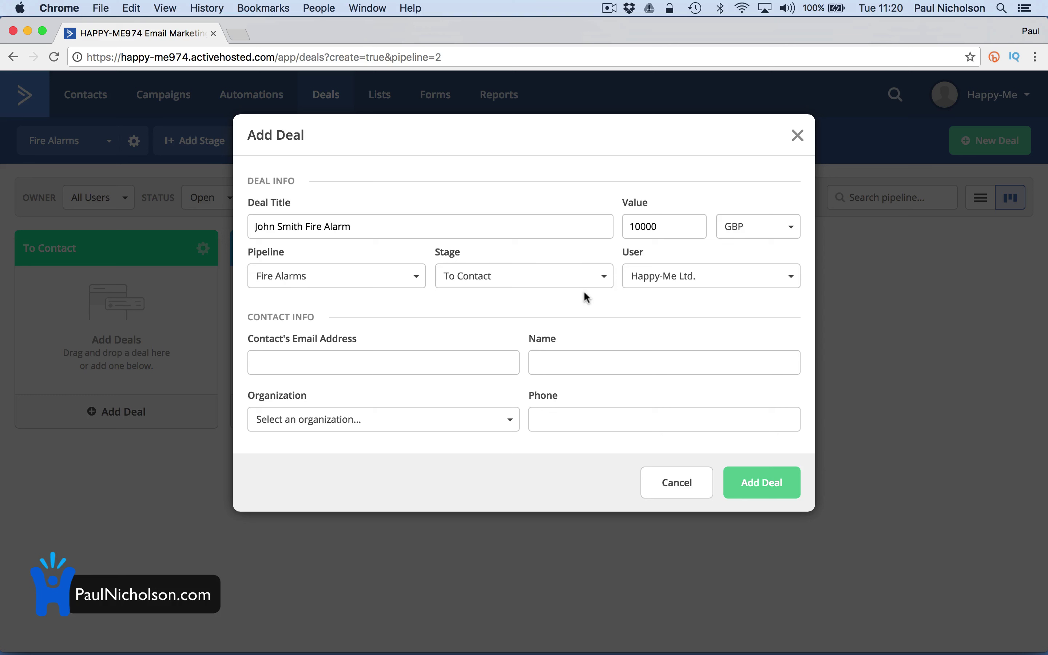
click(672, 278)
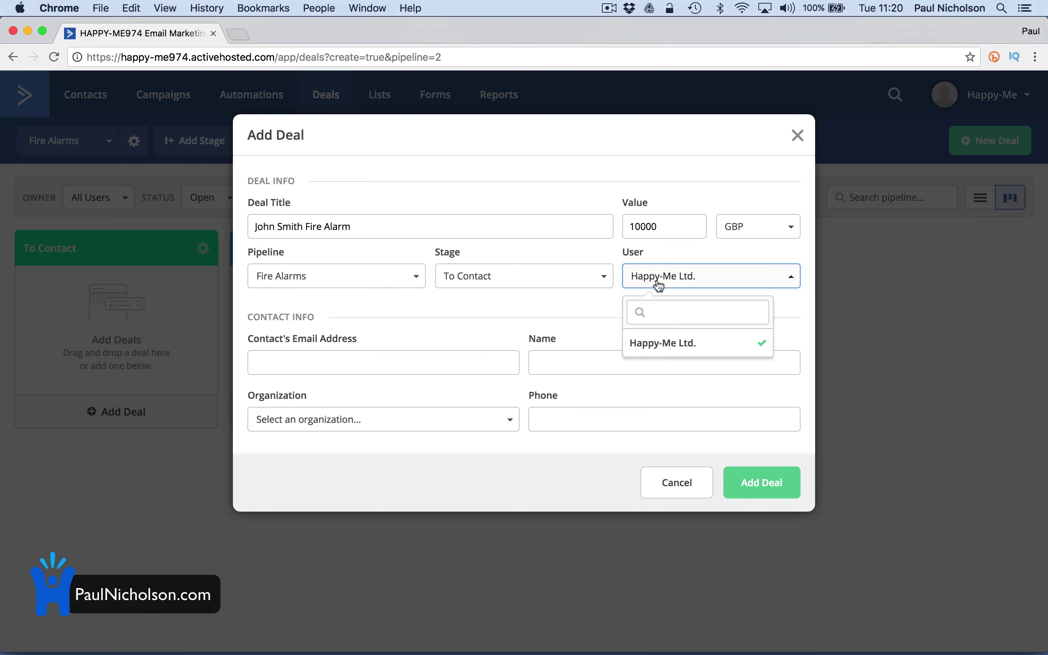
click(537, 311)
Enter the new contact's e-mail, name and phone, create an organization for them, and add the deal
click(429, 353)
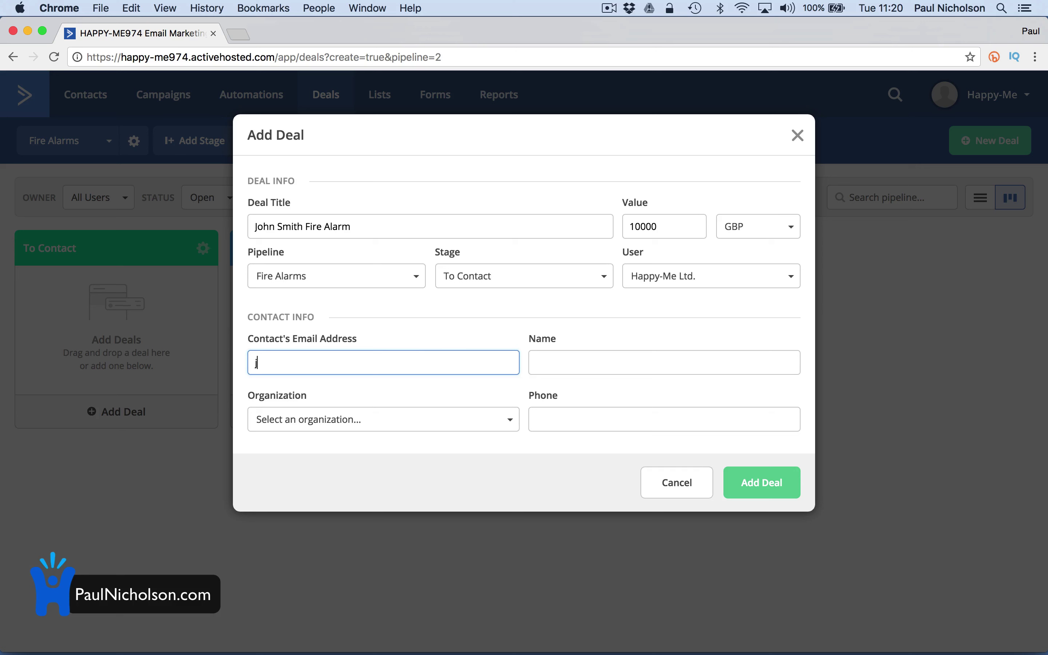
click(536, 361)
text(John Smith)
key(Tab)
click(439, 415)
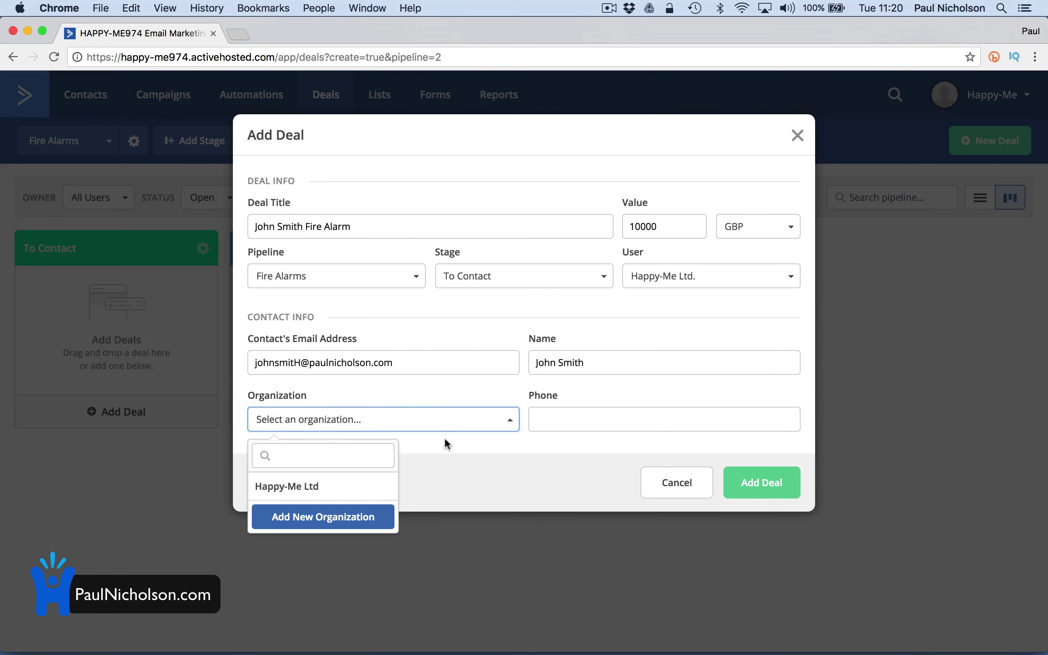
click(342, 515)
click(387, 201)
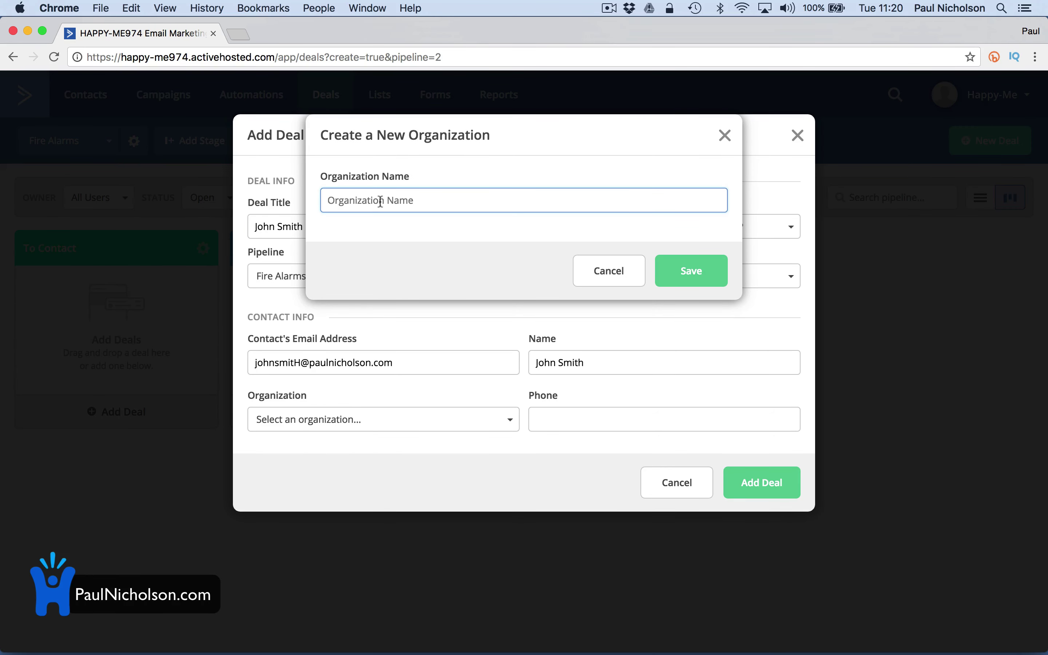
text(John Smith Ltd.)
click(676, 269)
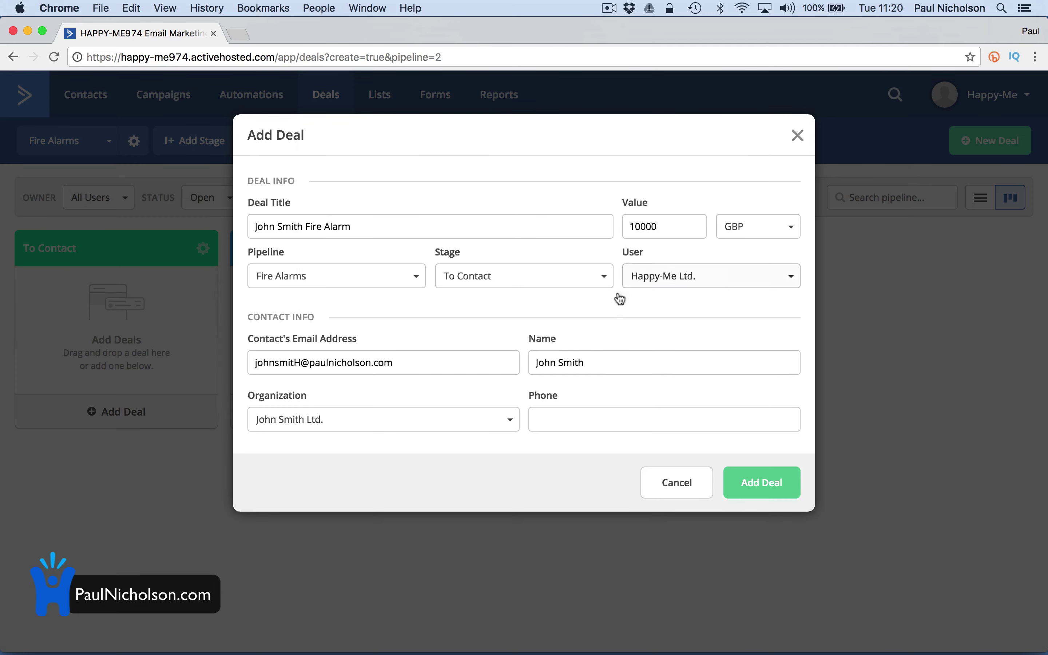
click(562, 415)
text(1234567890)
click(764, 480)
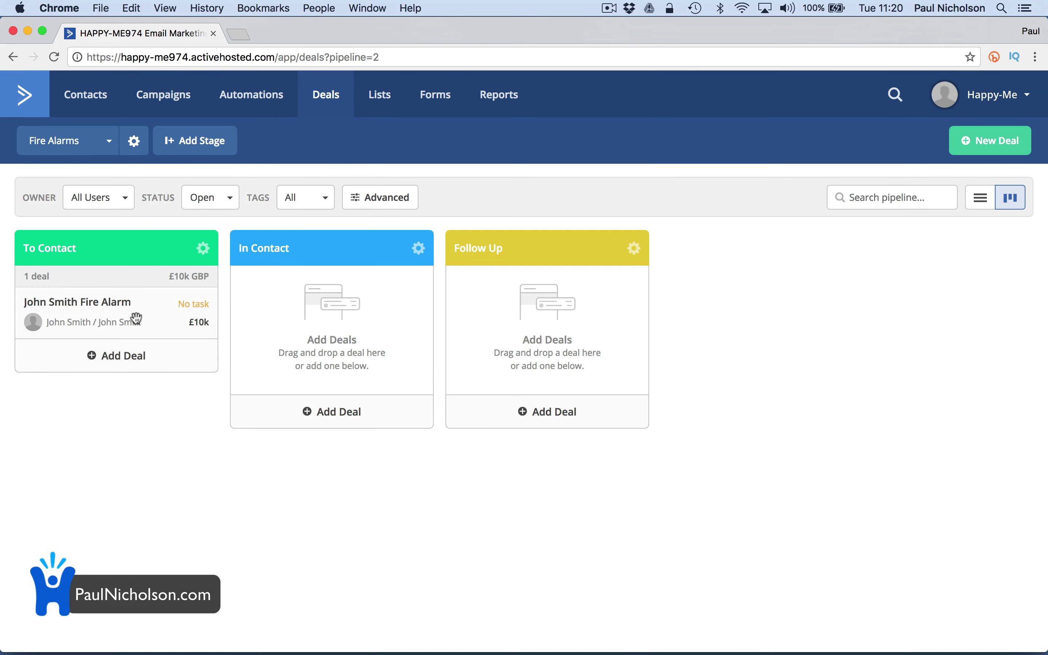
Drag the fire alarm deal through In Contact into Follow Up and open it
drag(136, 321, 271, 455)
drag(283, 314, 482, 312)
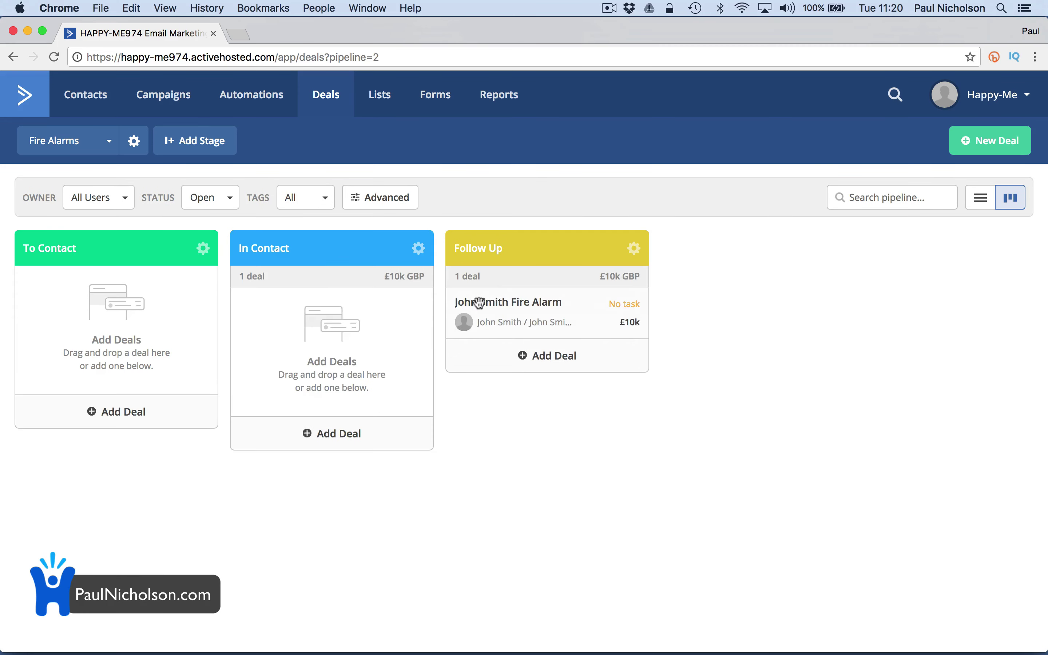
click(493, 311)
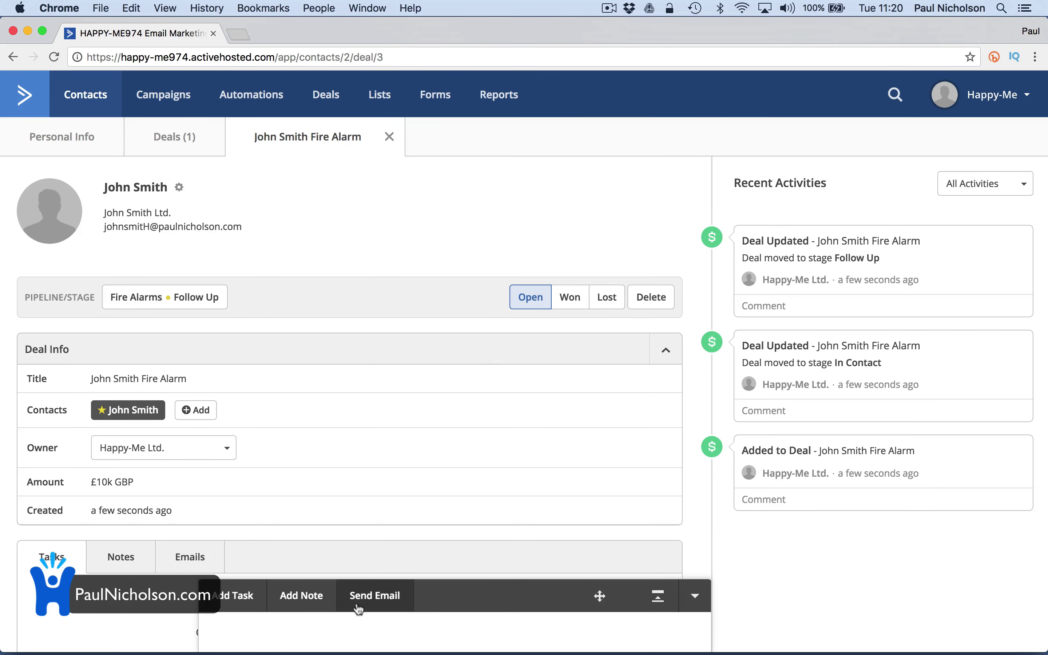
Add a task to phone the contact, due on the 28th
click(234, 595)
text(Phone John Smith.)
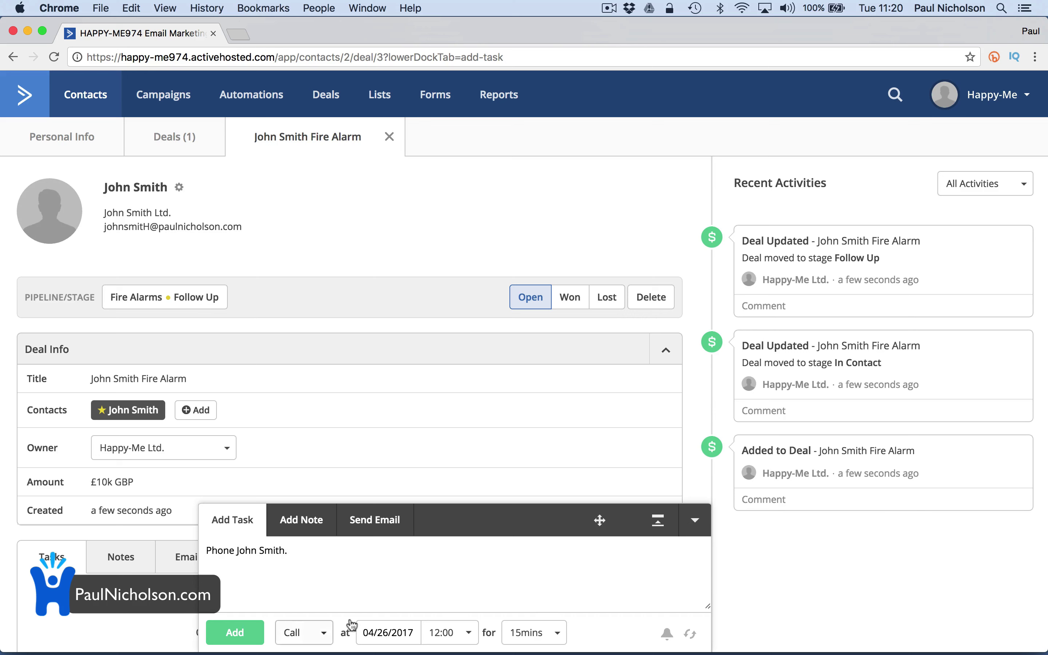
click(374, 630)
click(483, 580)
click(235, 633)
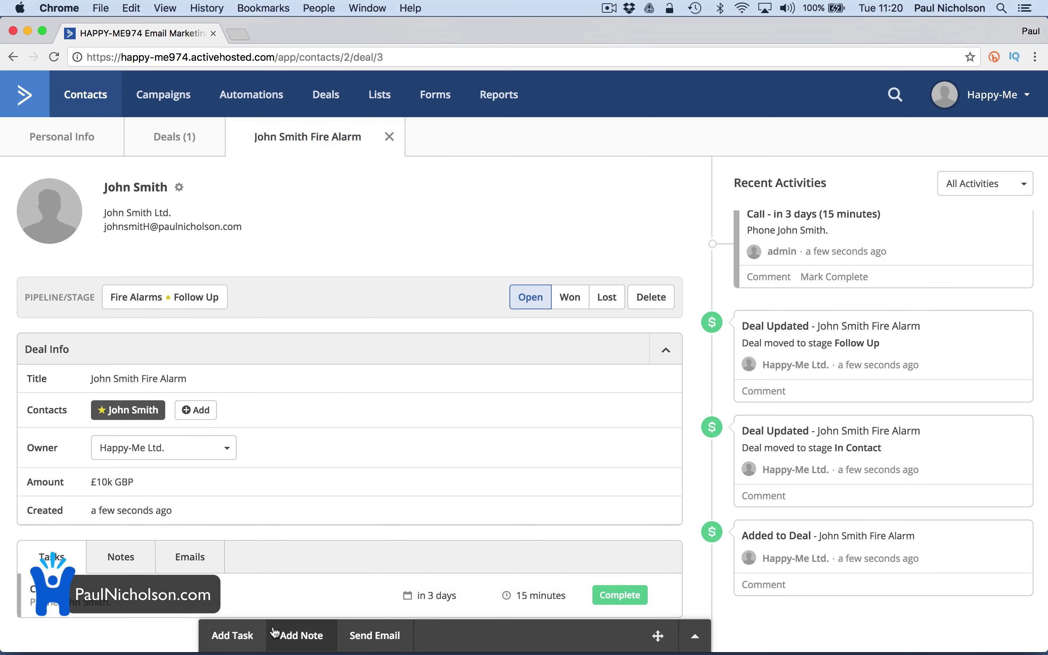
click(319, 103)
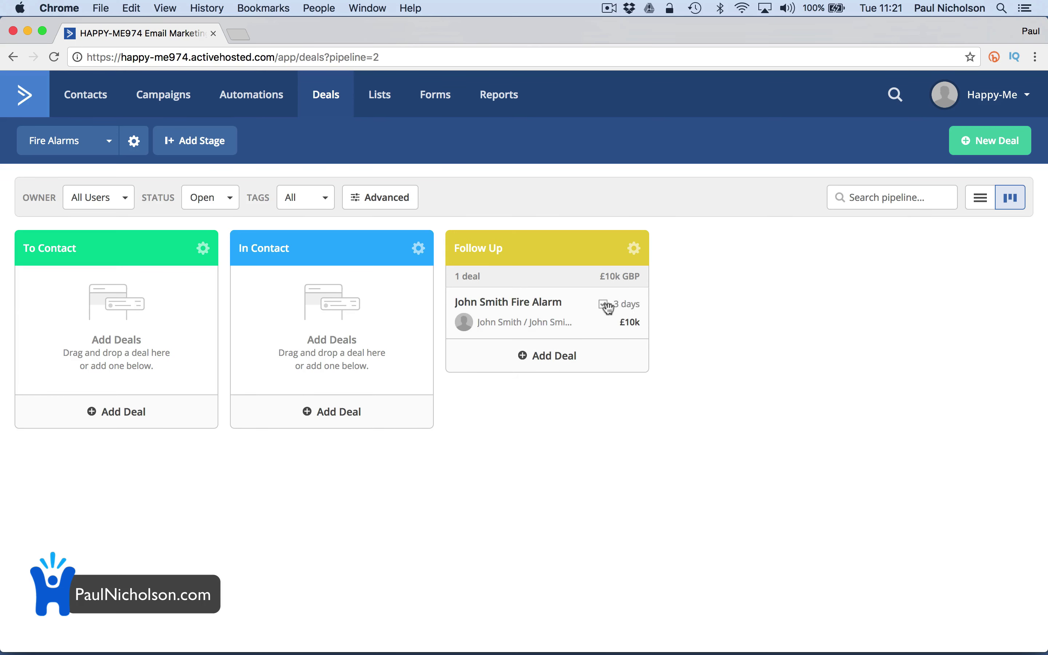
Add a note to the fire alarm deal saying the contact's old fire alarm system needs replacing
click(514, 306)
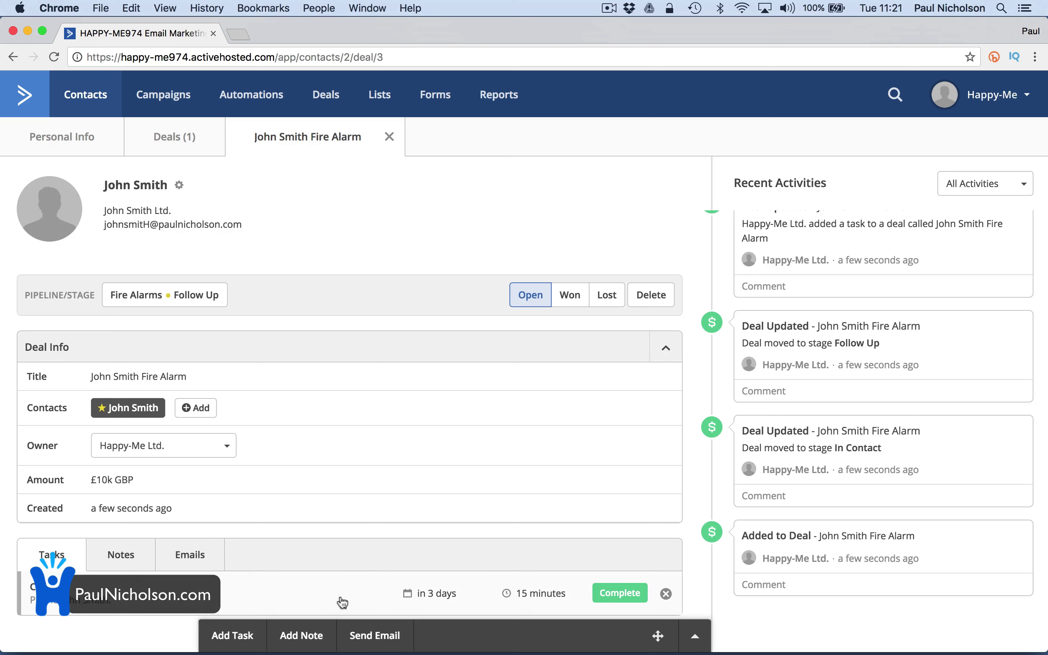
click(301, 635)
text(John smith has an)
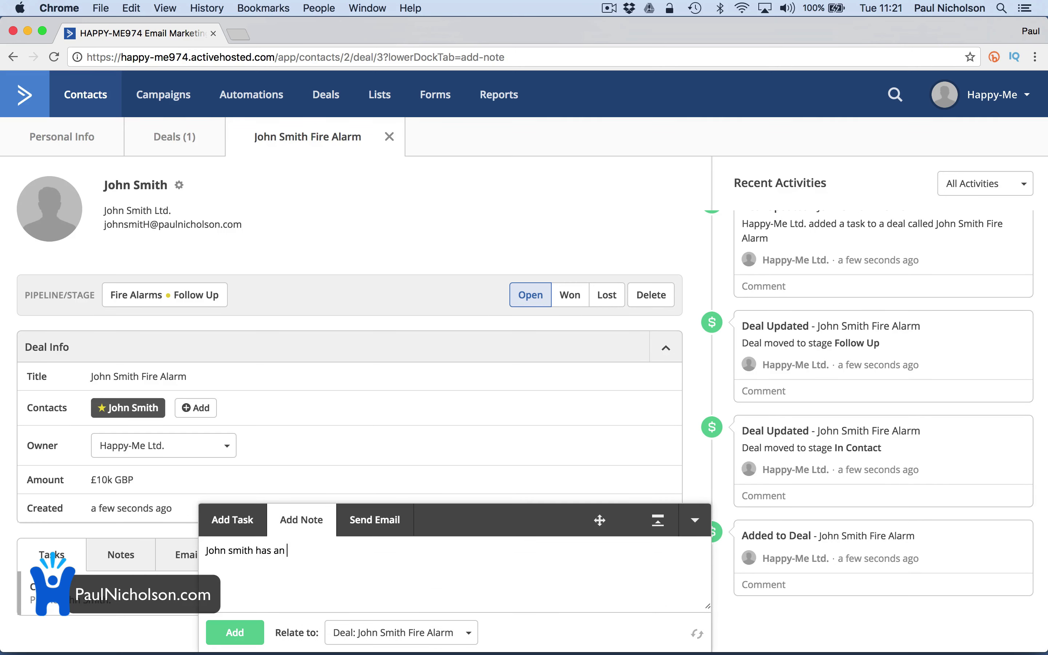
text( old Fire al)
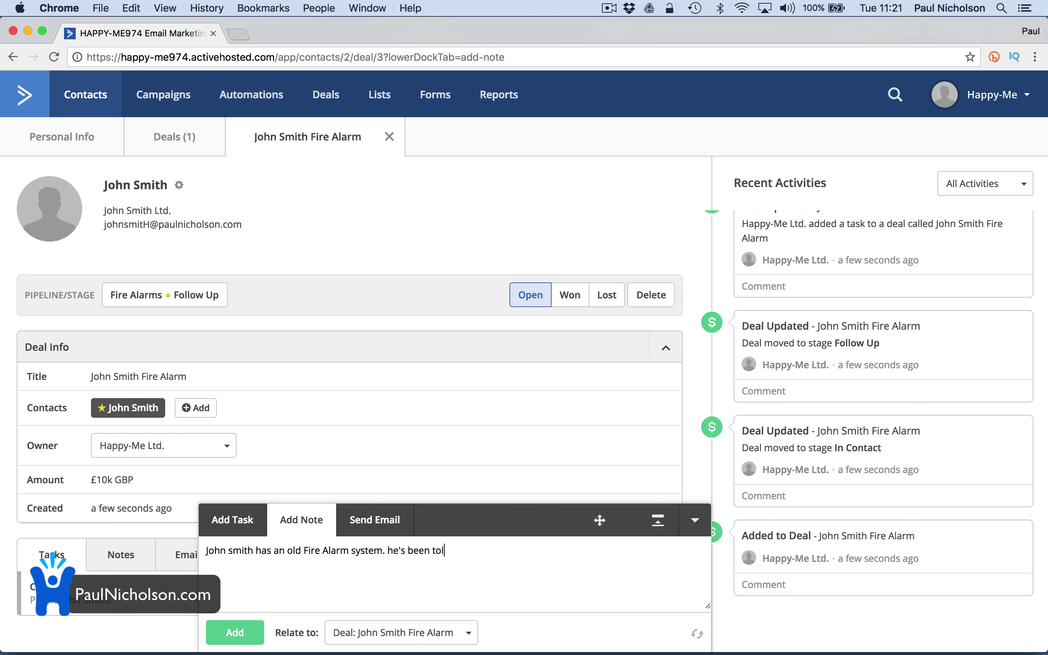
text(eplace it by the fire dept.)
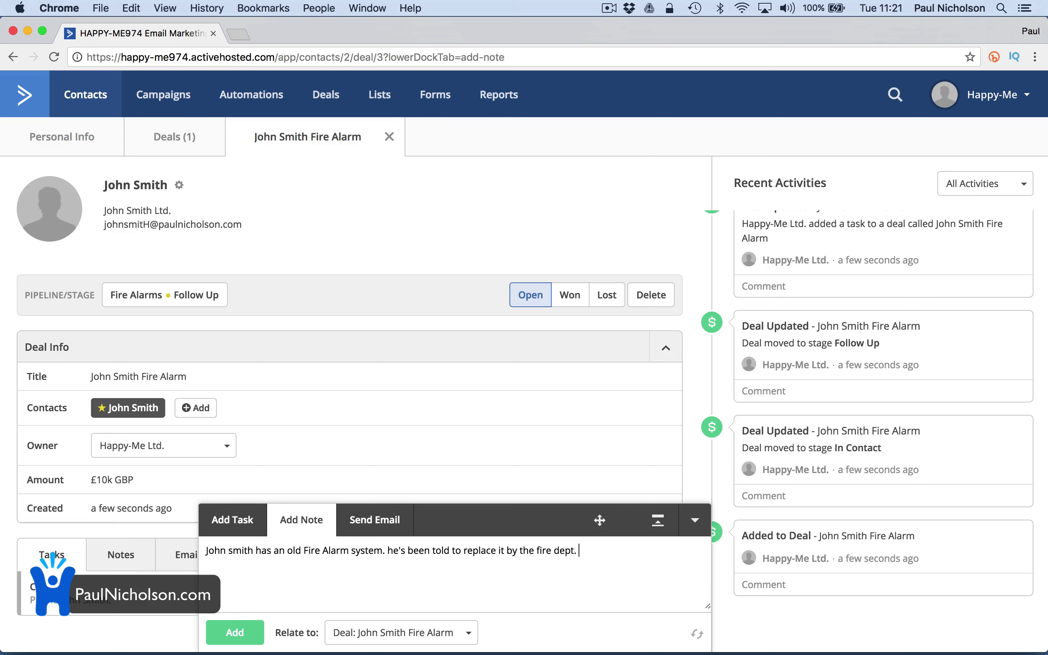
click(253, 633)
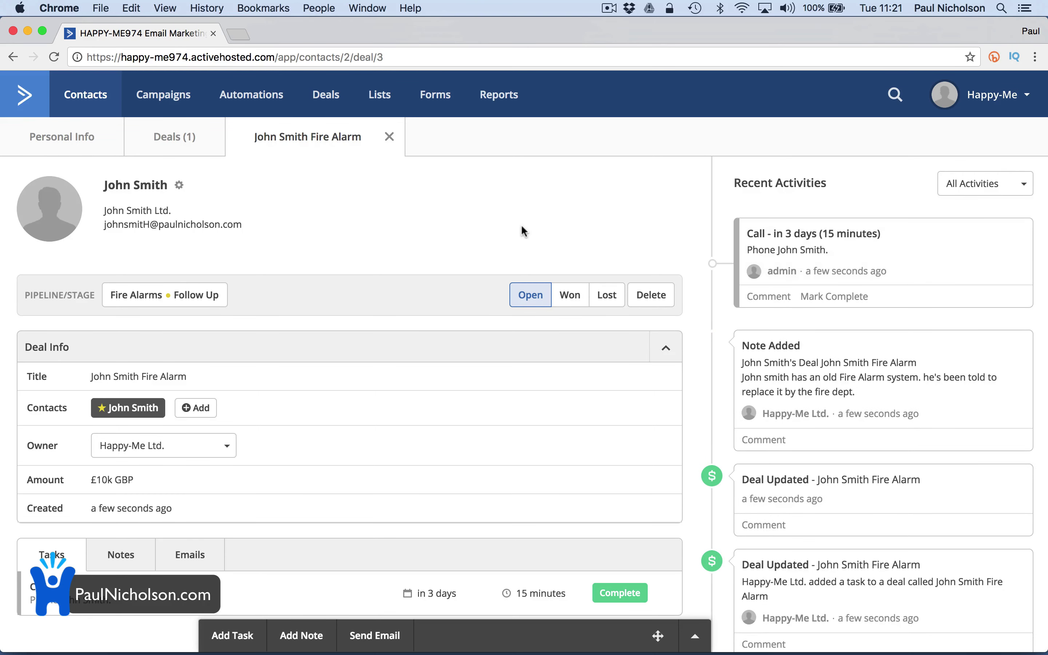
click(116, 555)
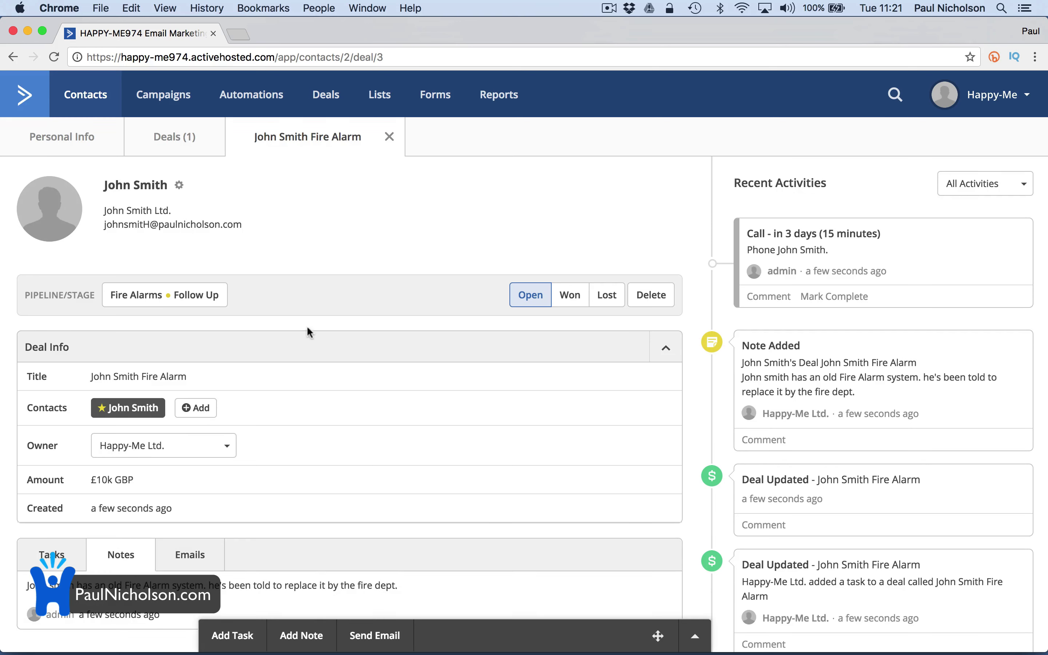
Look over the fire alarm customer's record, then open the Happy-Me Ltd contact's record
click(175, 106)
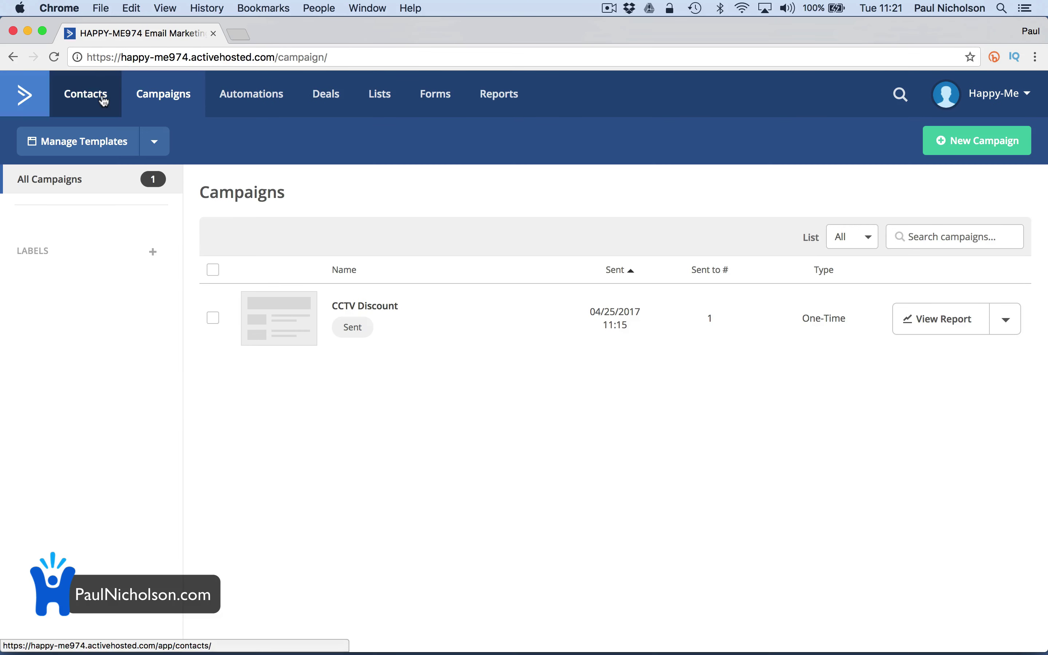
click(104, 102)
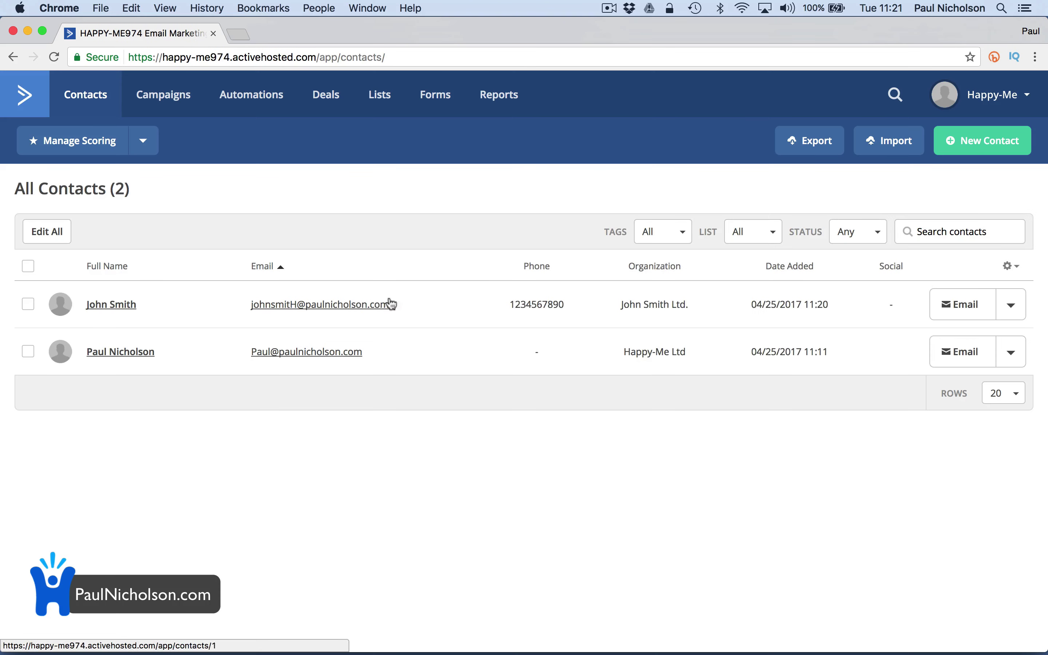
click(111, 305)
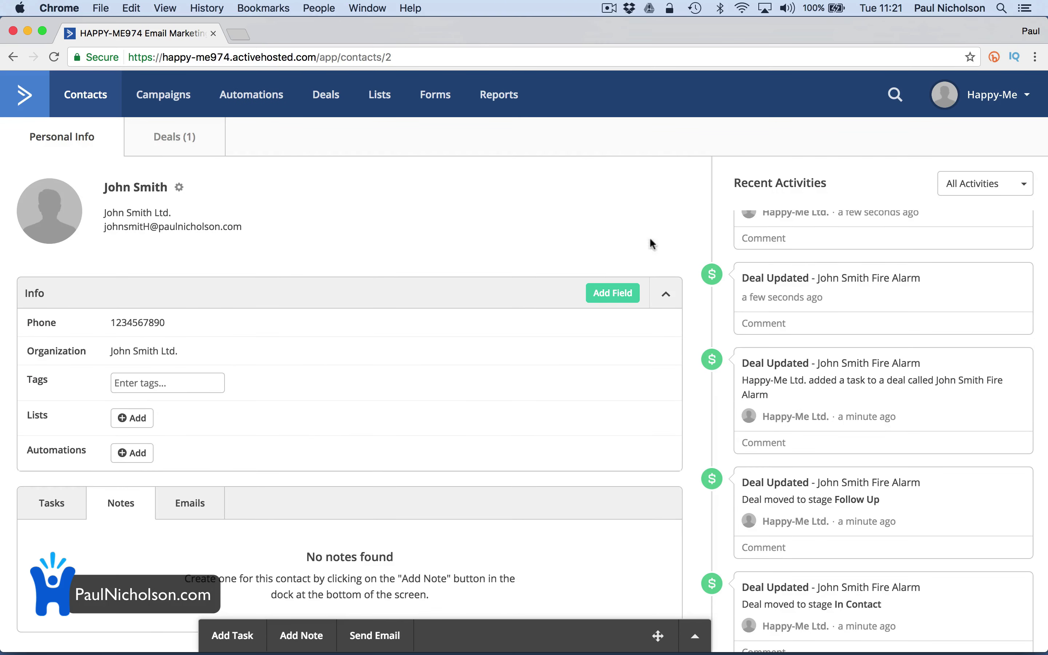
scroll(360, 305, down, 3)
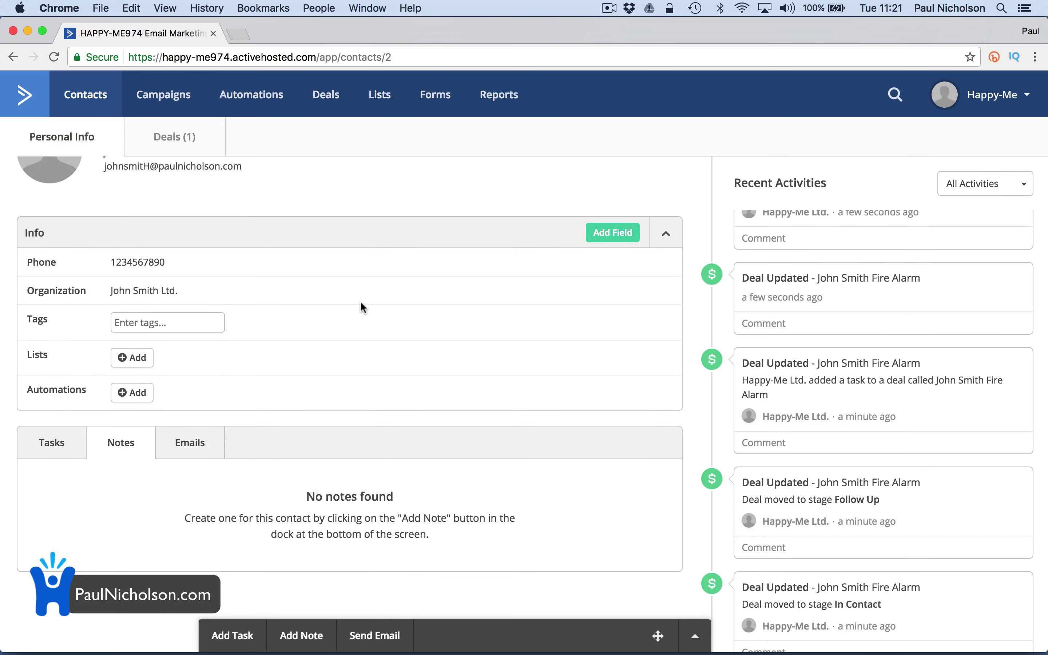
scroll(362, 309, up, 3)
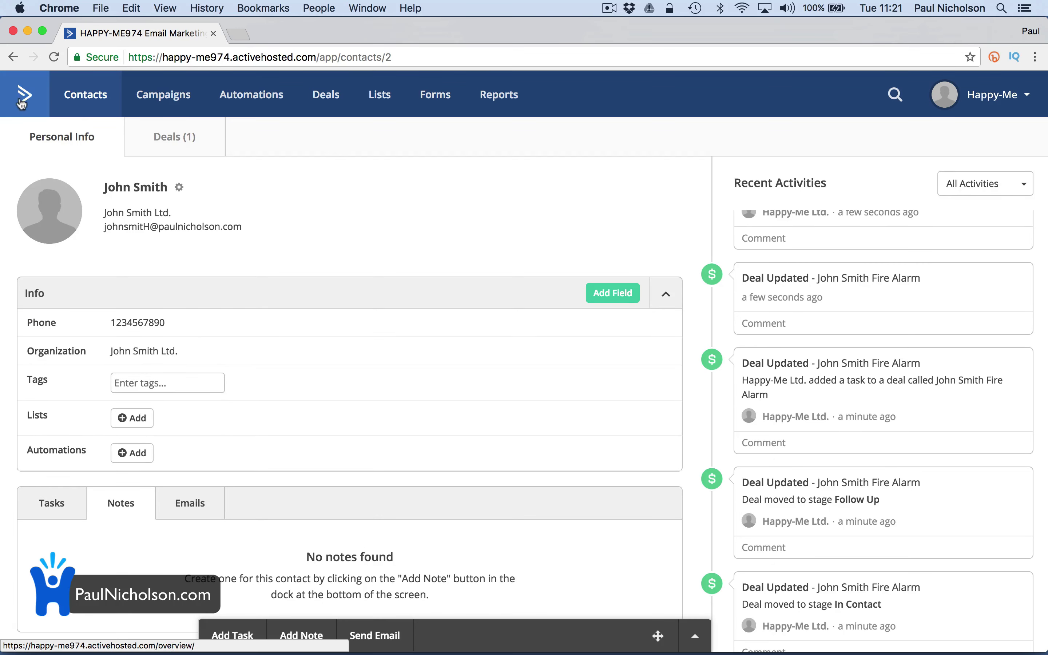
click(90, 103)
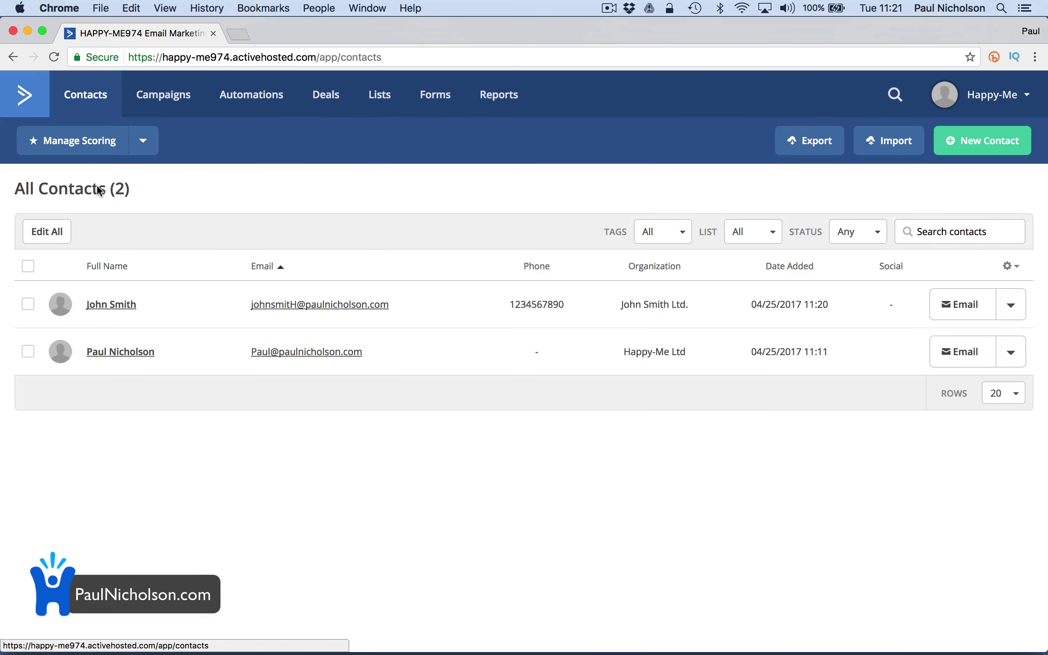
click(111, 360)
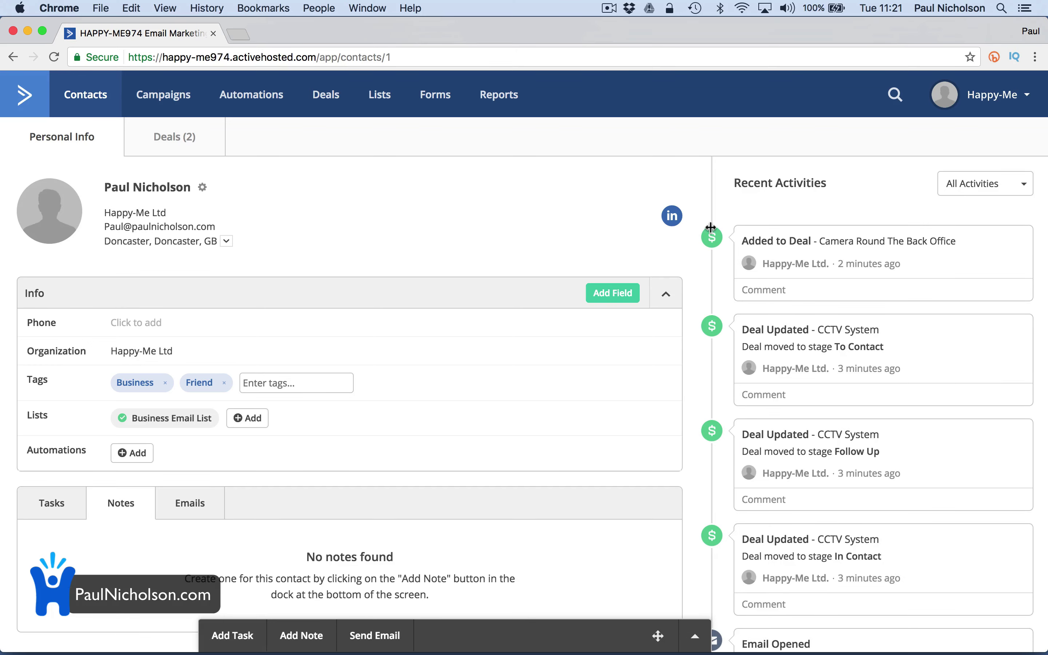
click(671, 218)
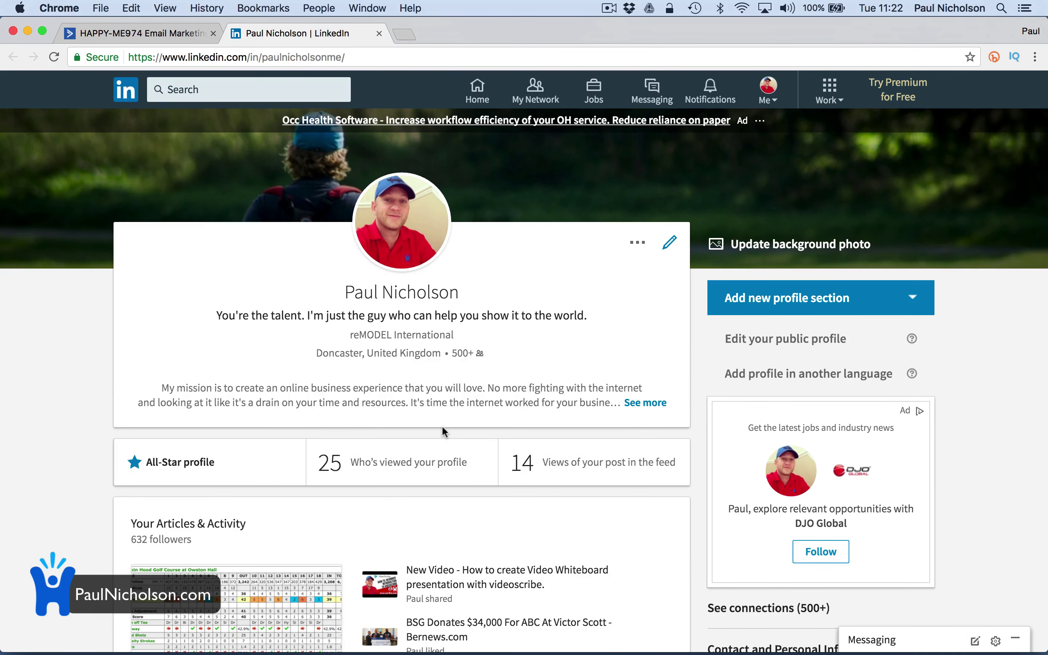
scroll(442, 425, down, 8)
scroll(442, 429, up, 5)
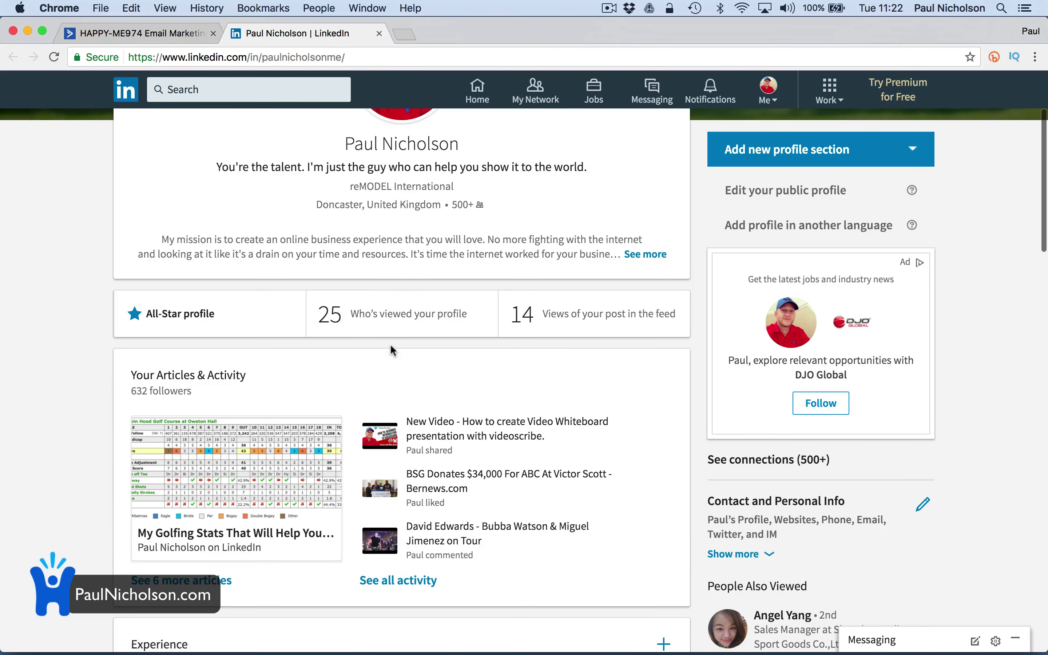
scroll(460, 367, up, 2)
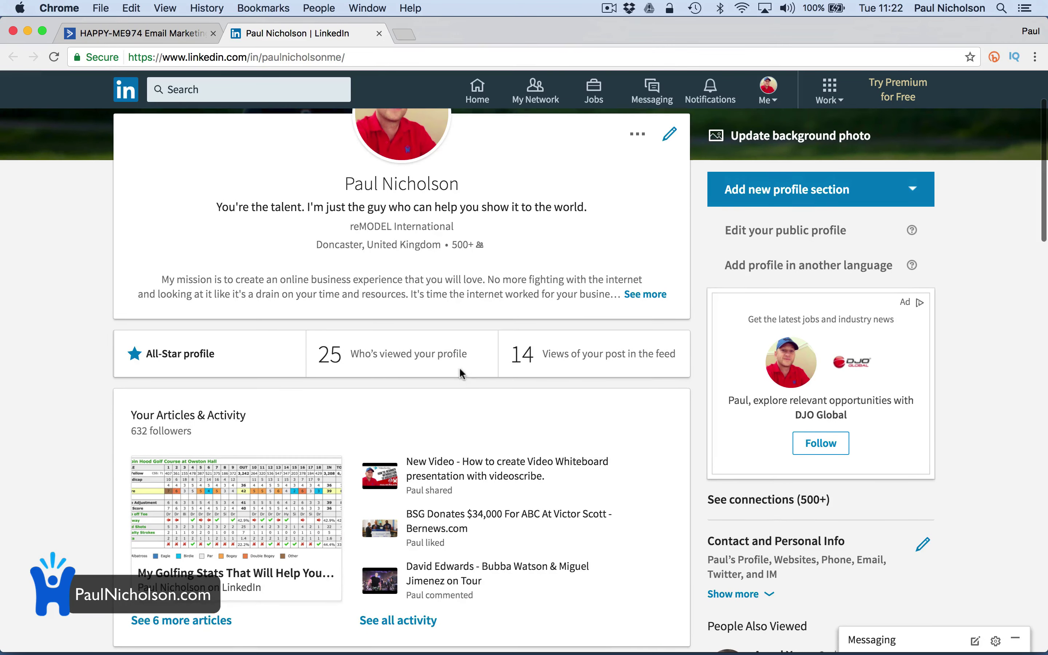
scroll(459, 367, down, 10)
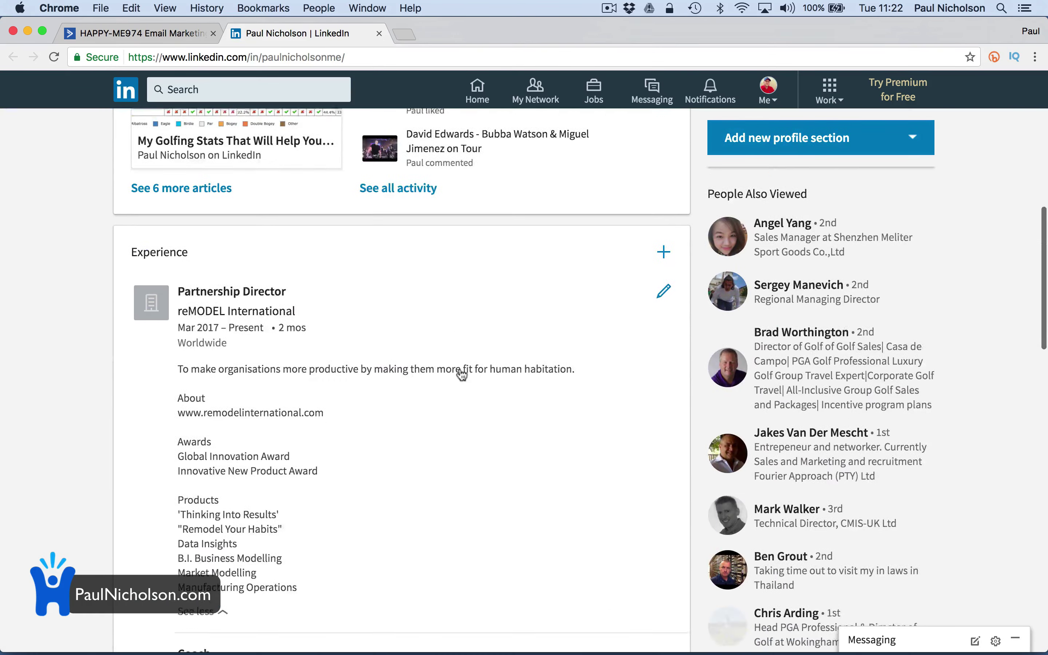
scroll(461, 375, down, 11)
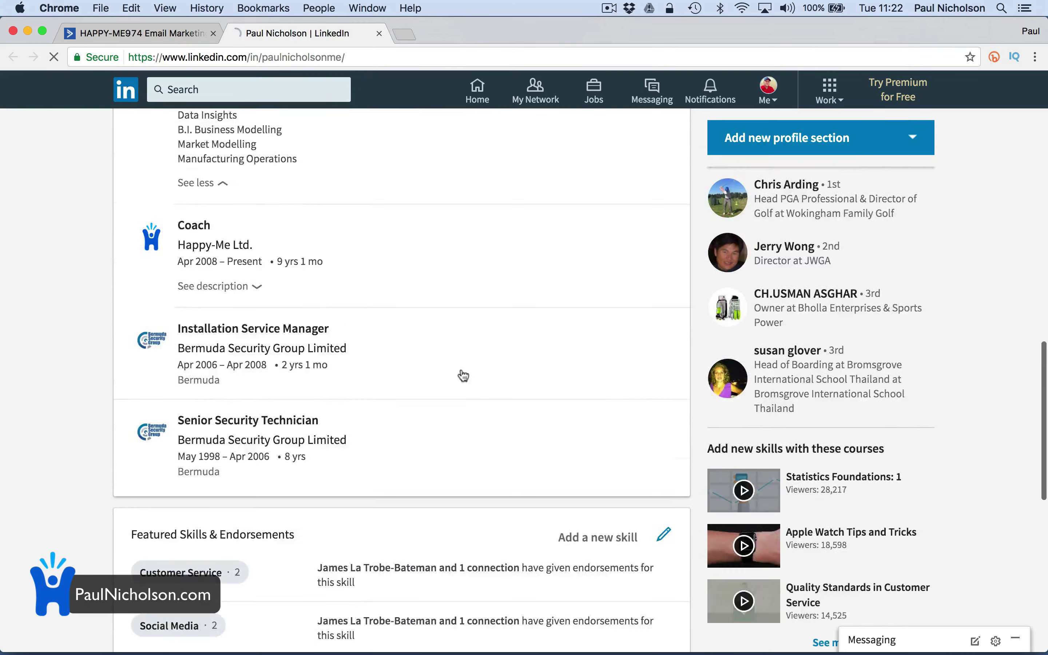
scroll(463, 375, down, 13)
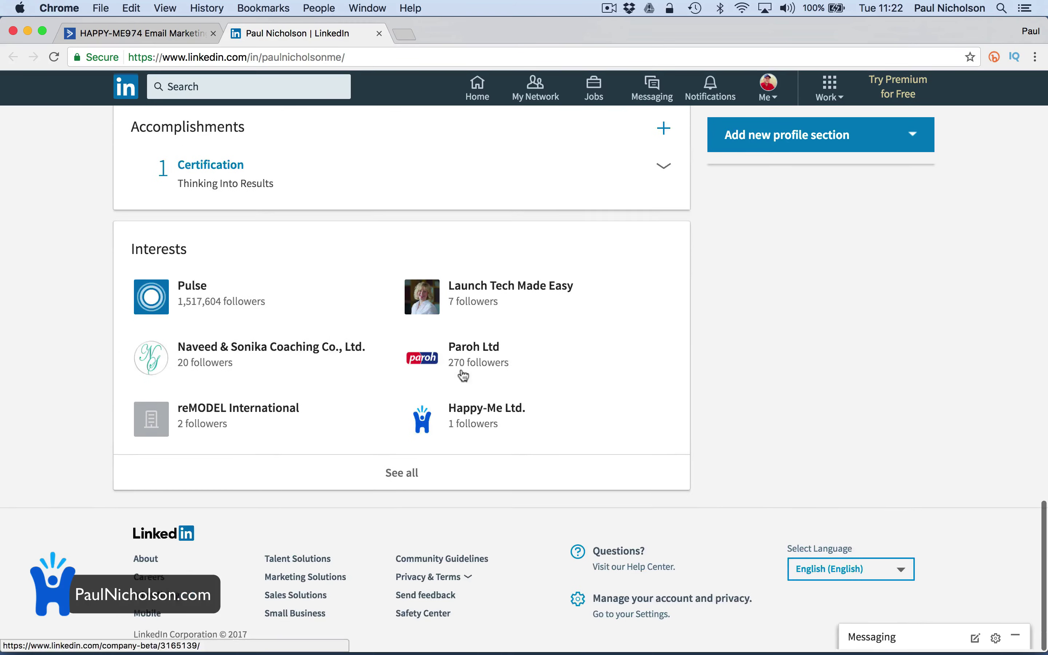
scroll(463, 375, up, 20)
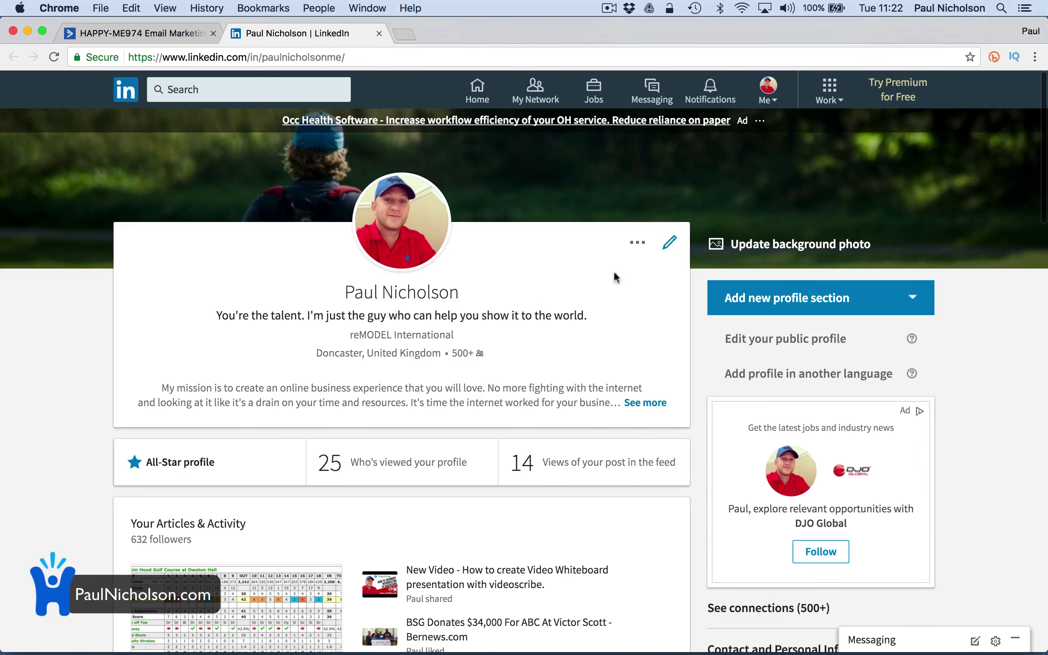
click(379, 34)
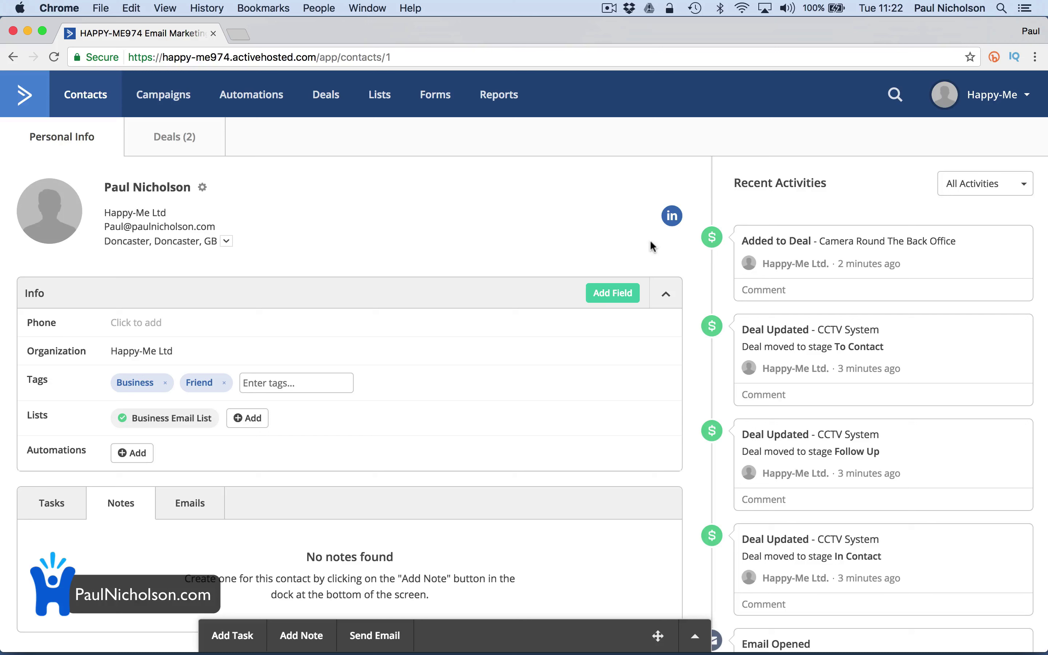
Save a contact note saying he's been golfing again with a great round at St Andrew's, via Twitter
click(325, 633)
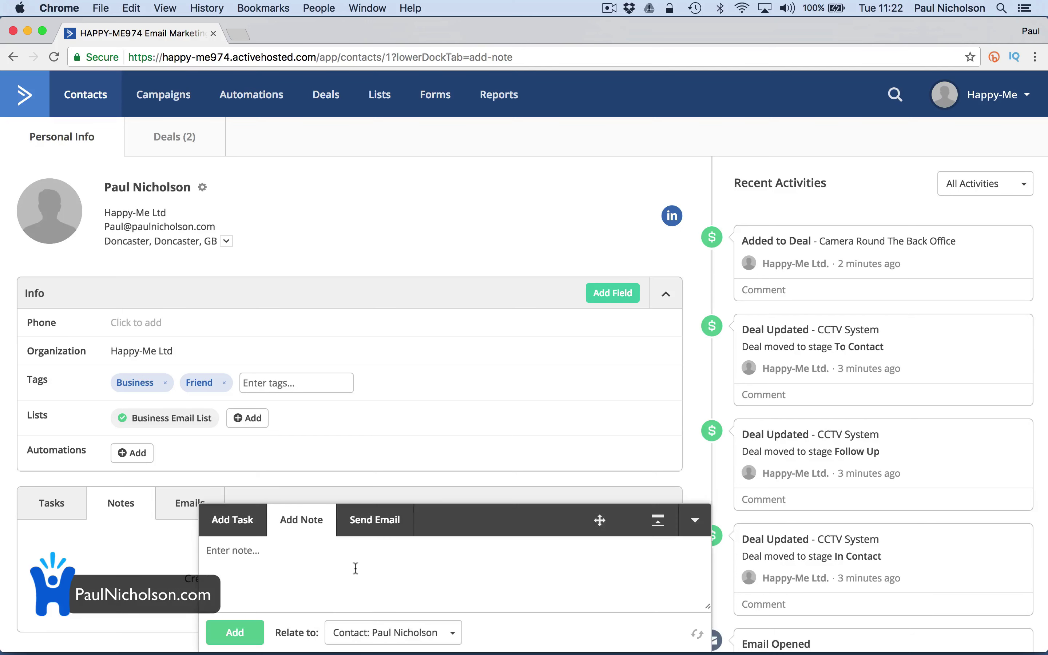
text(Paul's been golfing a)
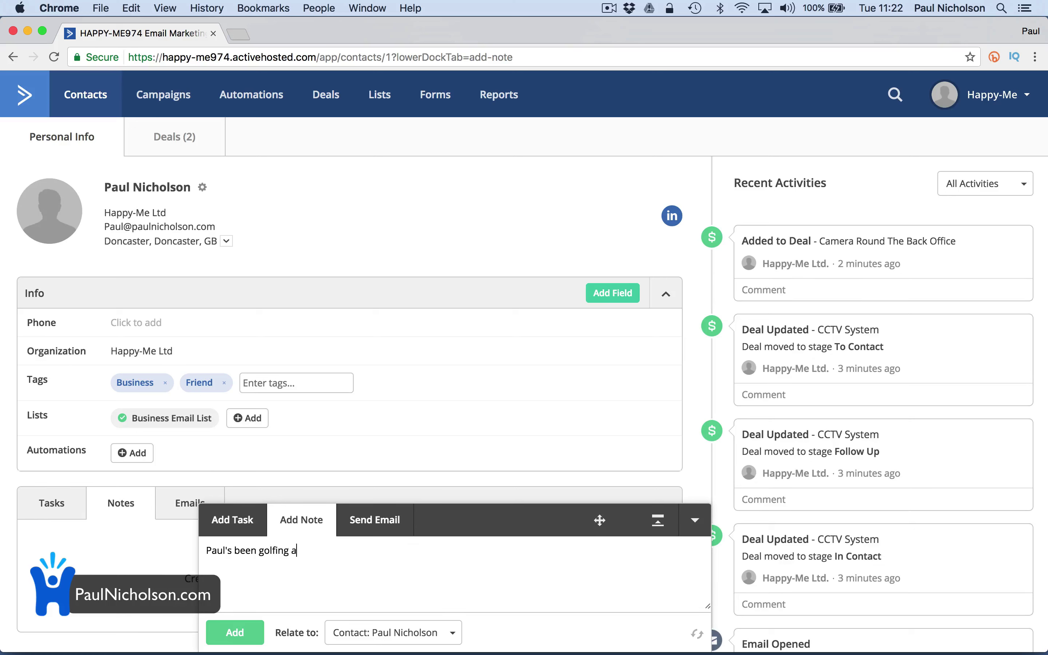
text(gain. Had a great.)
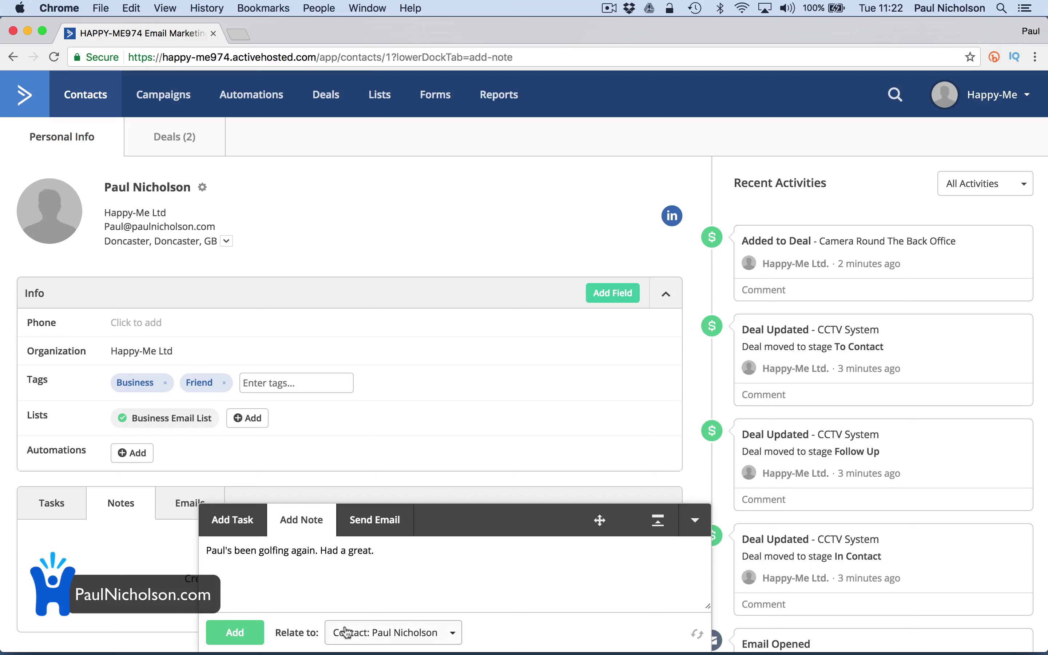
key(BackSpace)
text(round at St Andrew's)
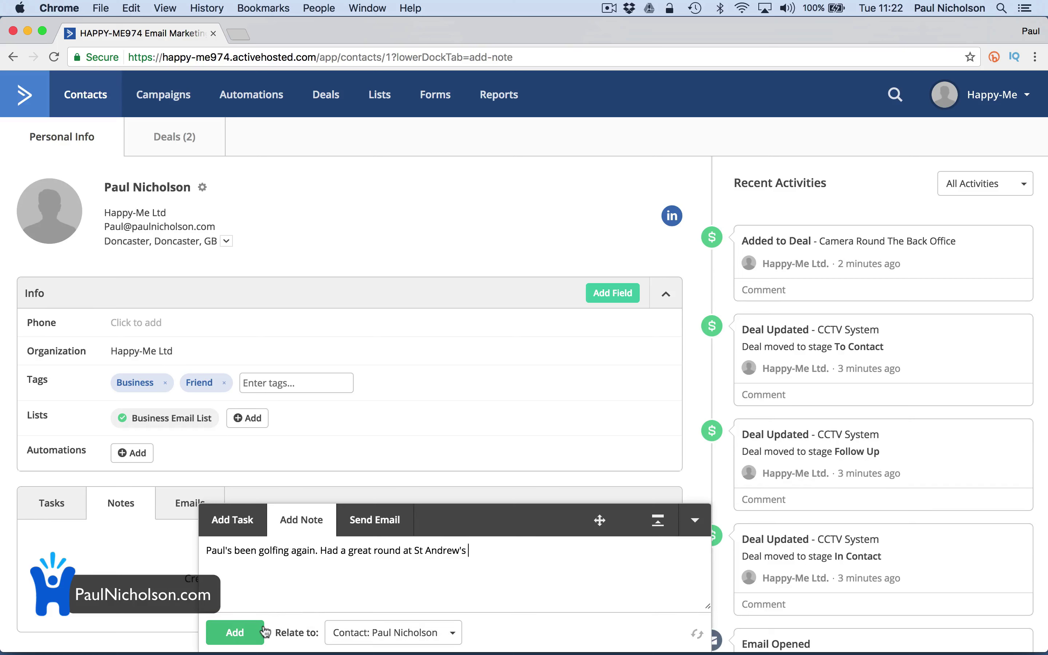
text( via Twitter)
click(234, 632)
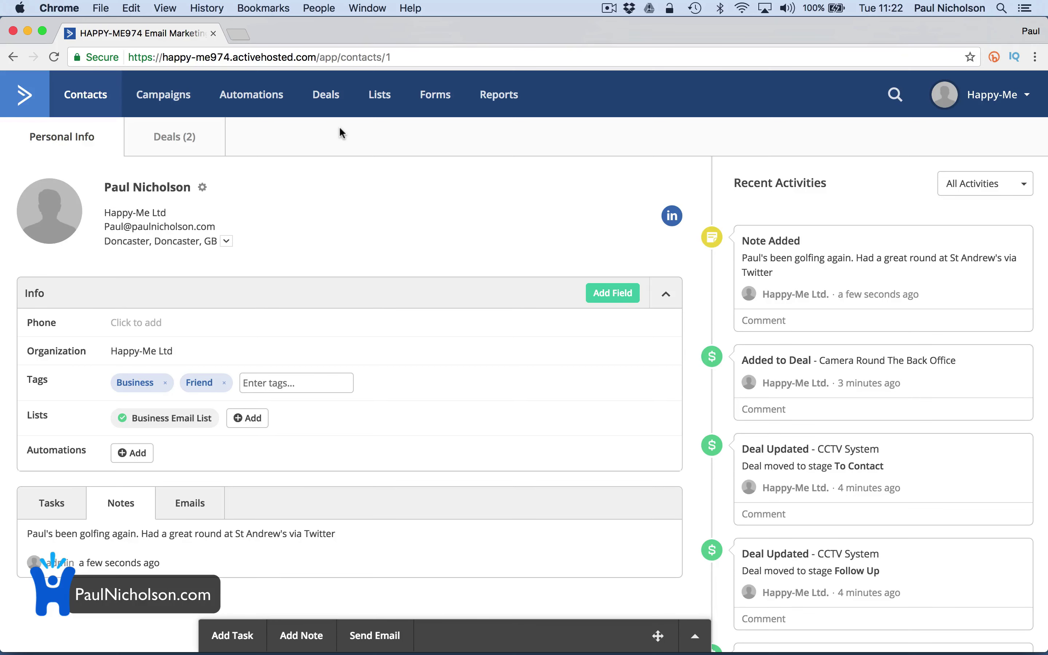
On the Deals board, drag the fire alarm deal into In Contact and then To Contact
click(325, 108)
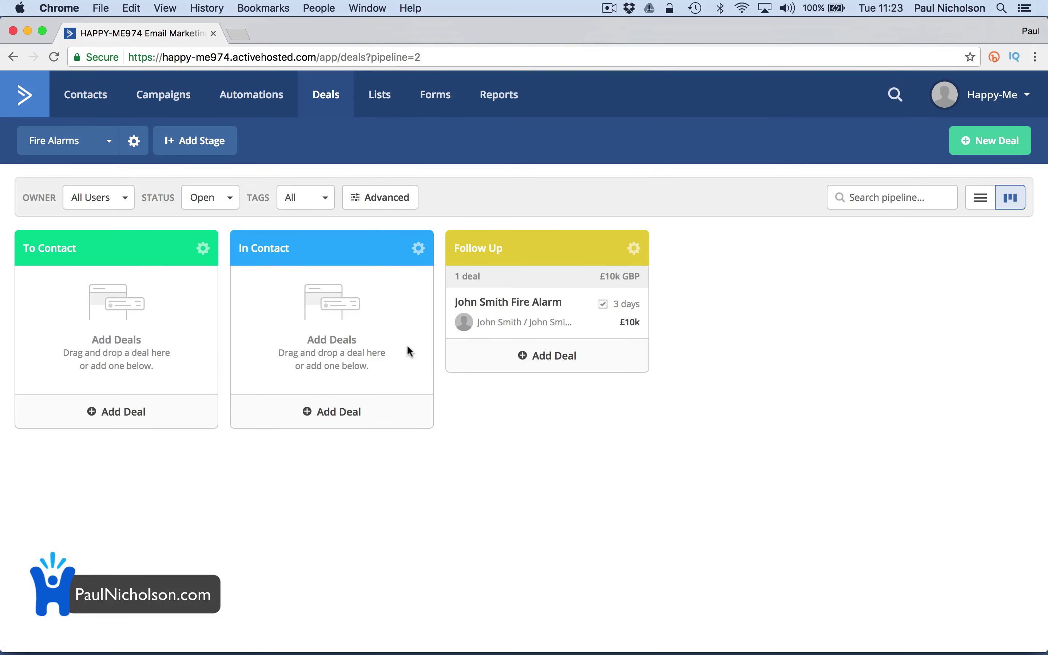
drag(520, 319, 461, 377)
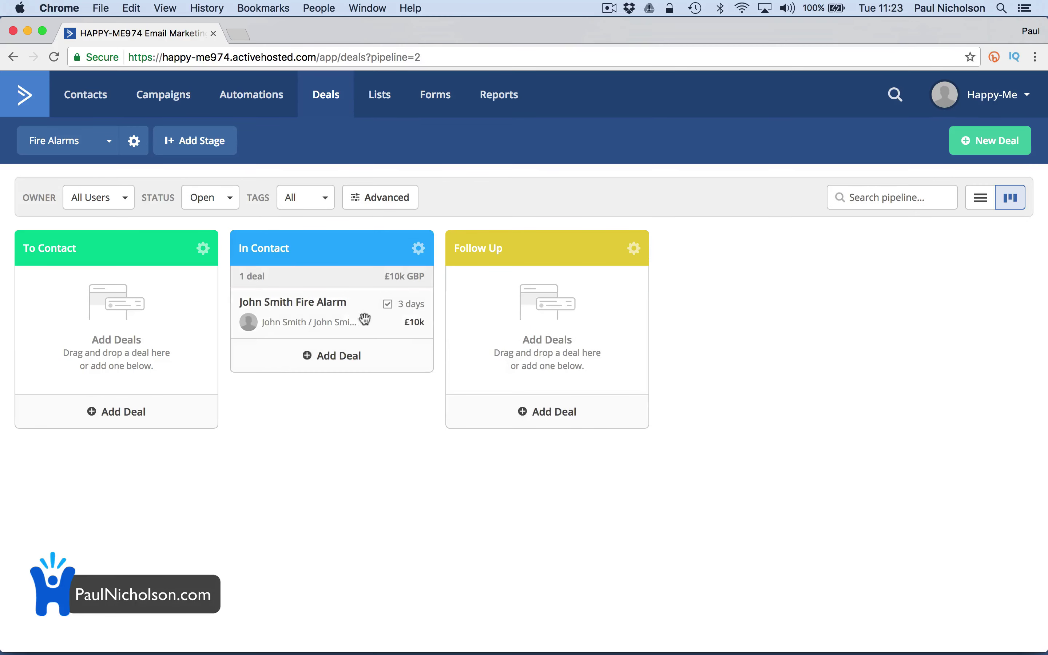
drag(346, 313, 321, 314)
Change the fire alarm deal's pipeline to CCTV Sales and save, then return to the Deals board
click(294, 311)
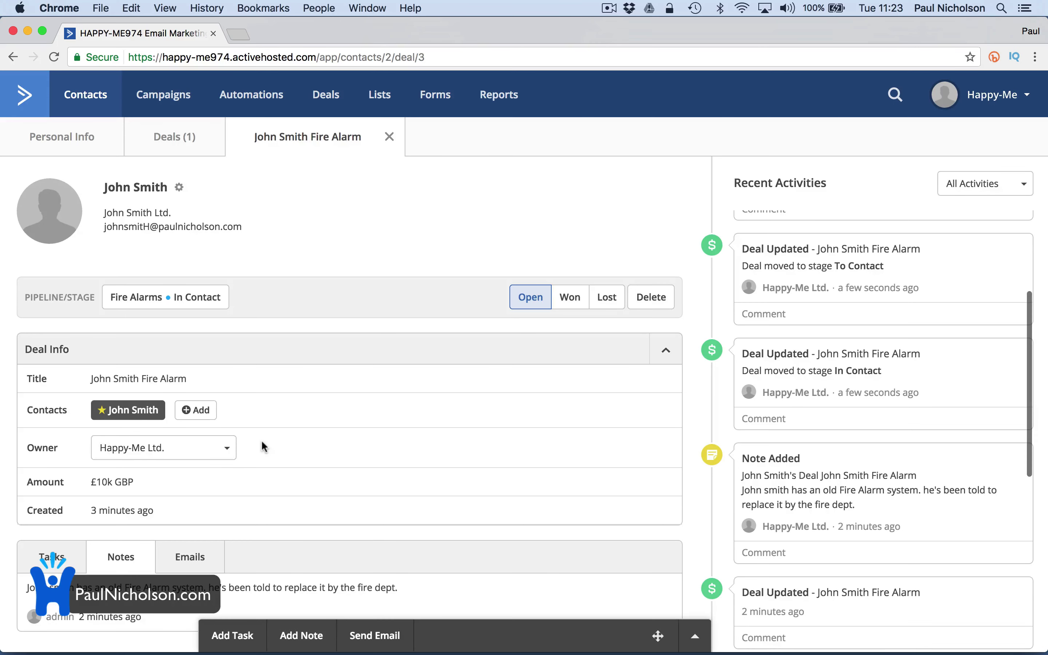
scroll(261, 439, down, 1)
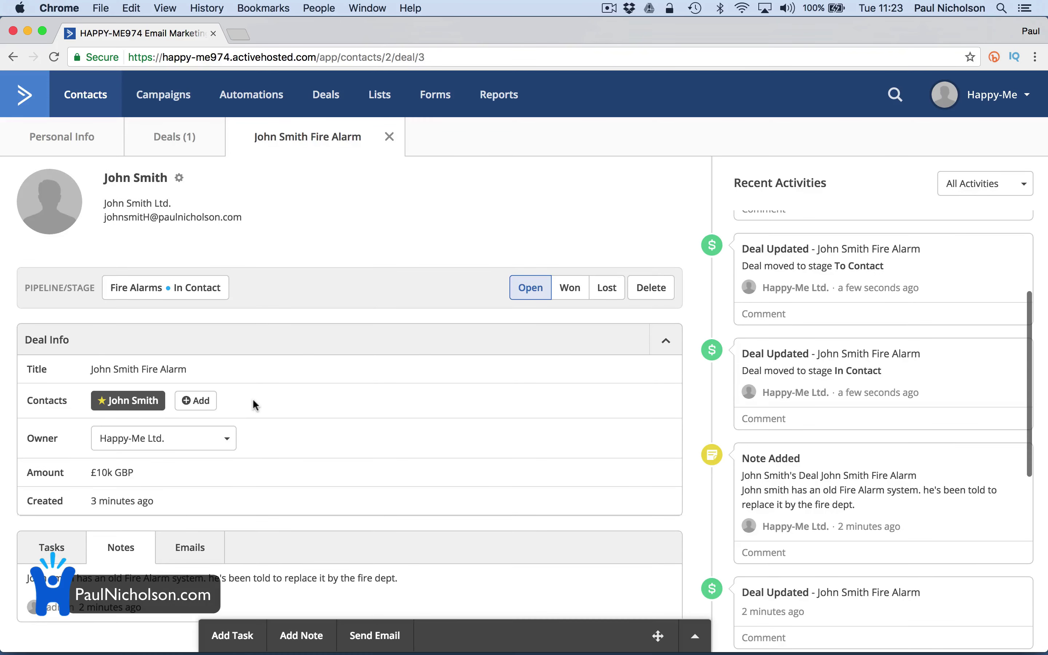
scroll(255, 405, down, 1)
scroll(256, 401, up, 2)
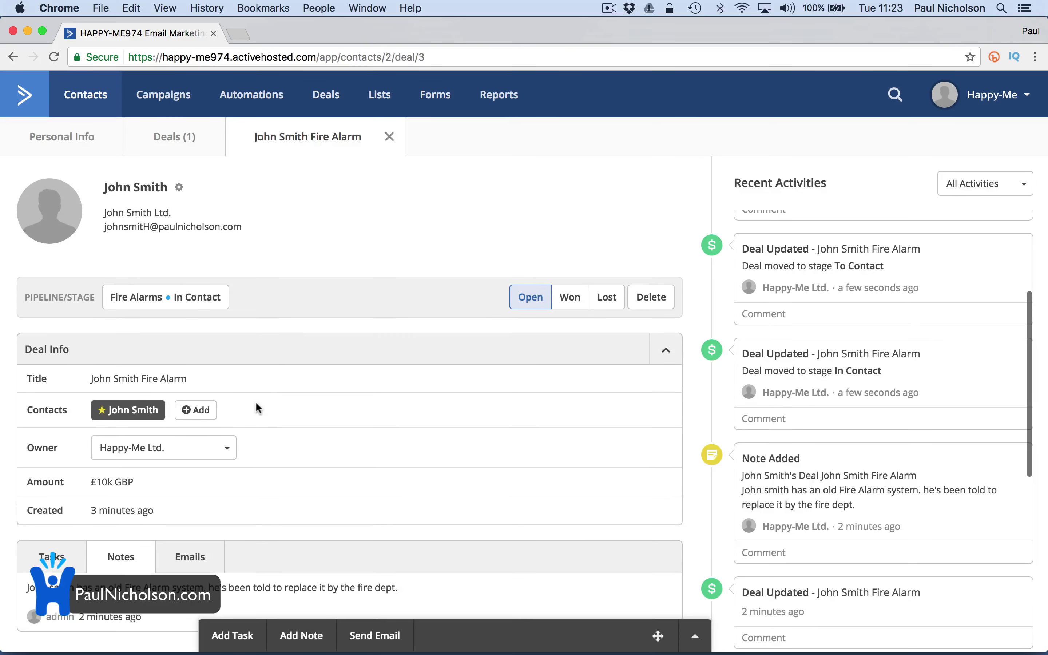
click(205, 303)
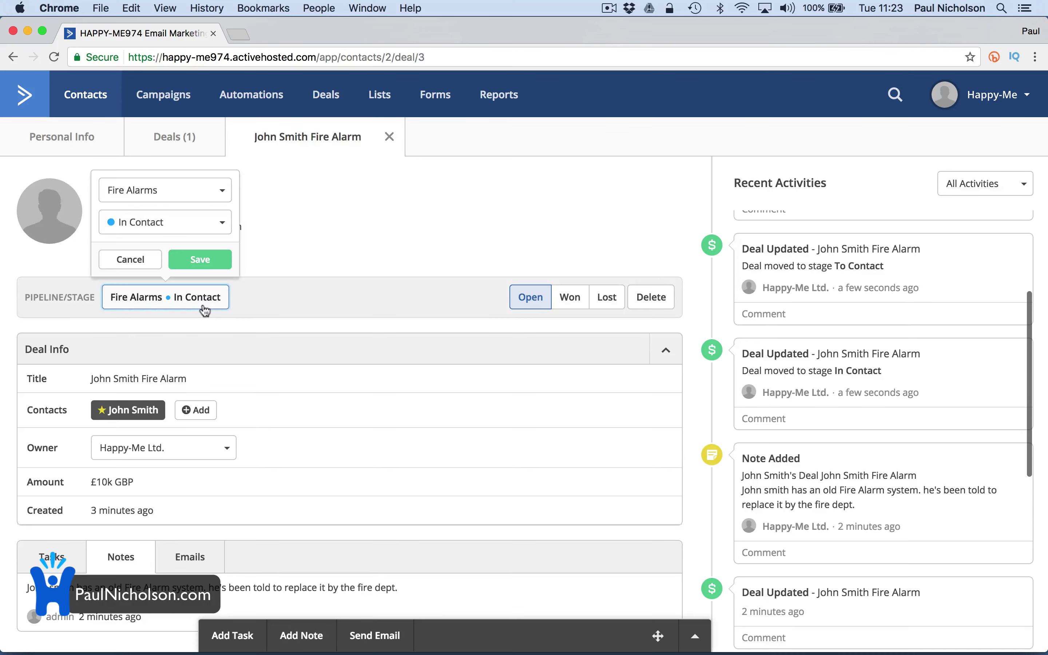
click(191, 193)
click(180, 259)
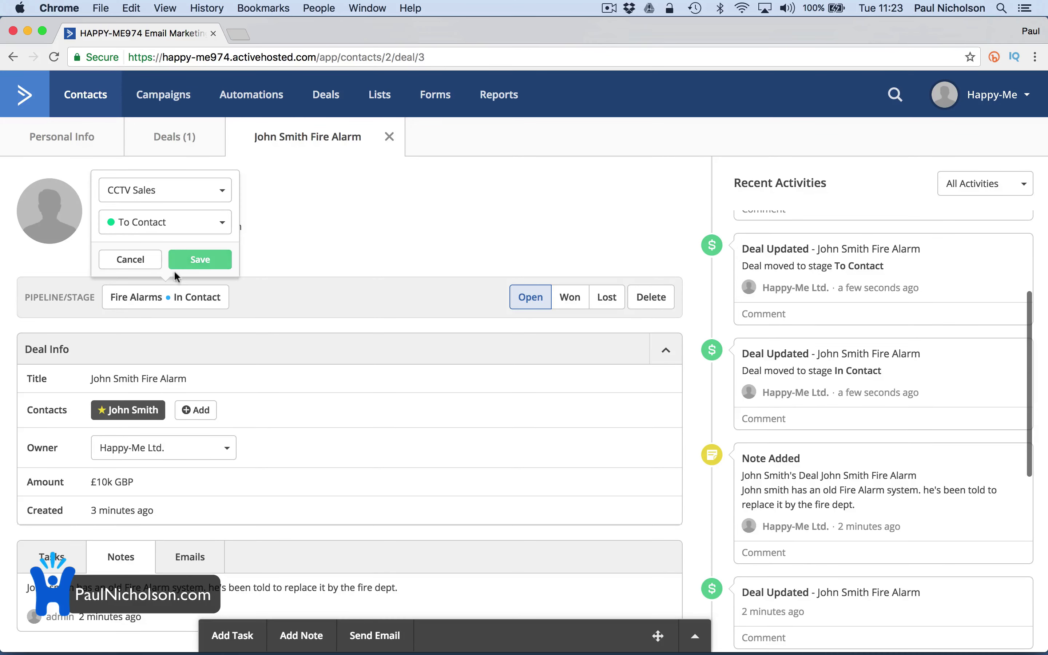
click(191, 262)
click(331, 91)
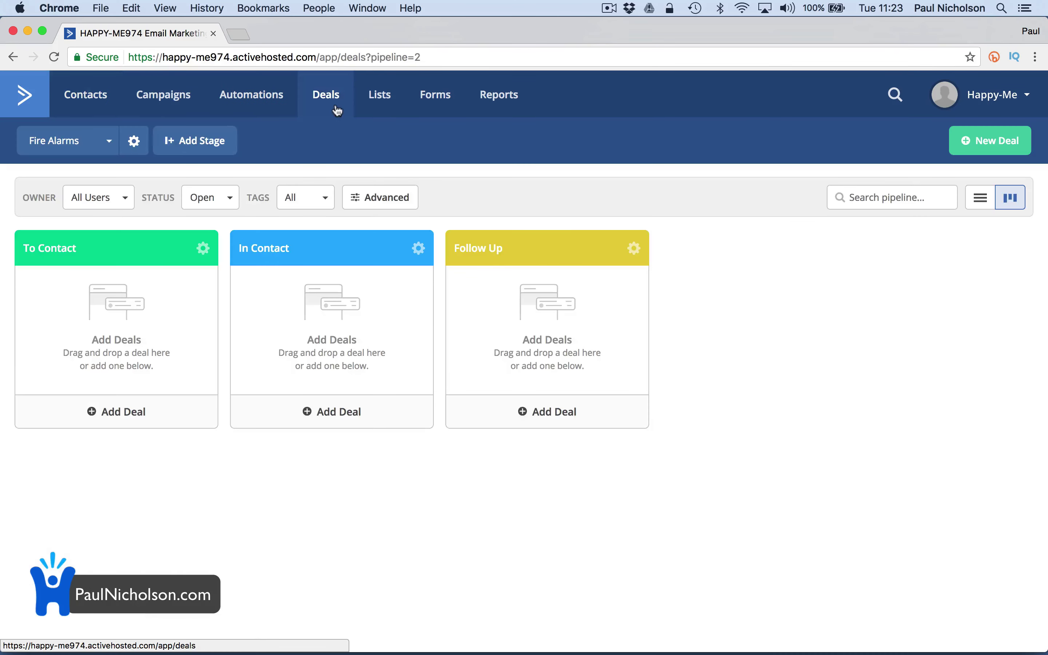
click(108, 148)
In the CCTV Sales pipeline, move Camera Round The Back Office to In Contact and CCTV System to Follow Up
click(58, 240)
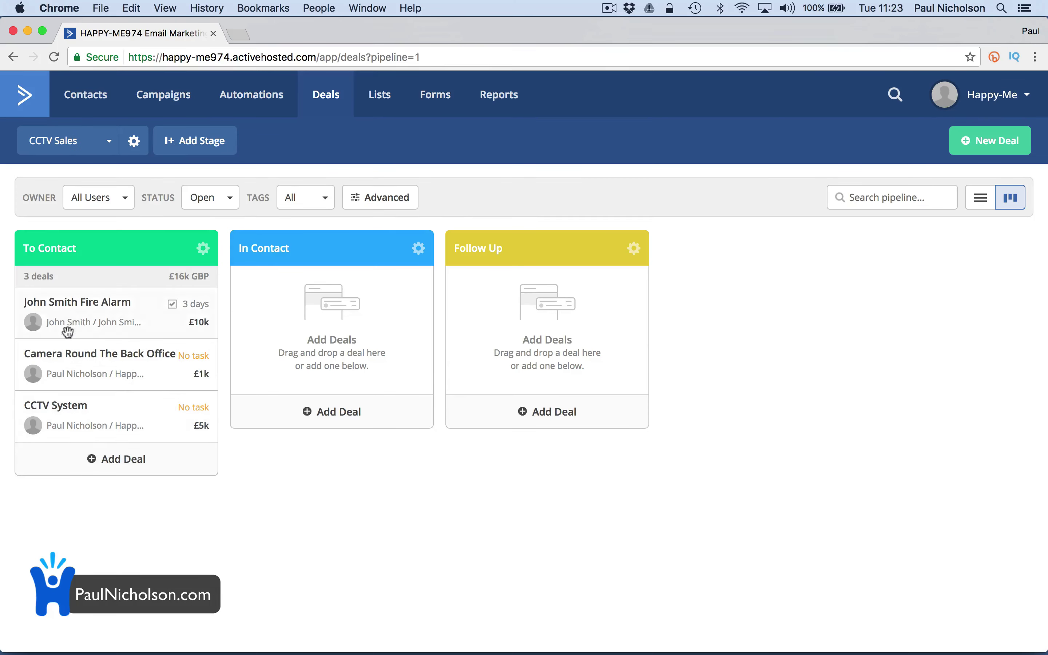
drag(59, 370, 260, 355)
drag(108, 369, 428, 269)
Mark the CCTV System deal Won, filter the board to Won deals, and reopen it
click(478, 320)
click(563, 307)
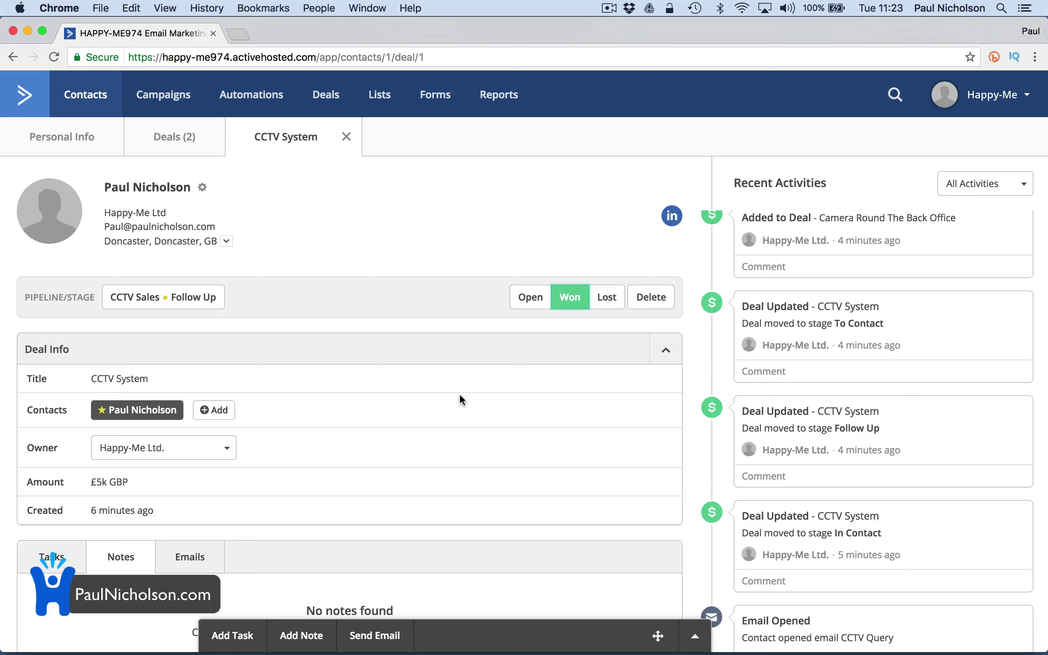
click(325, 94)
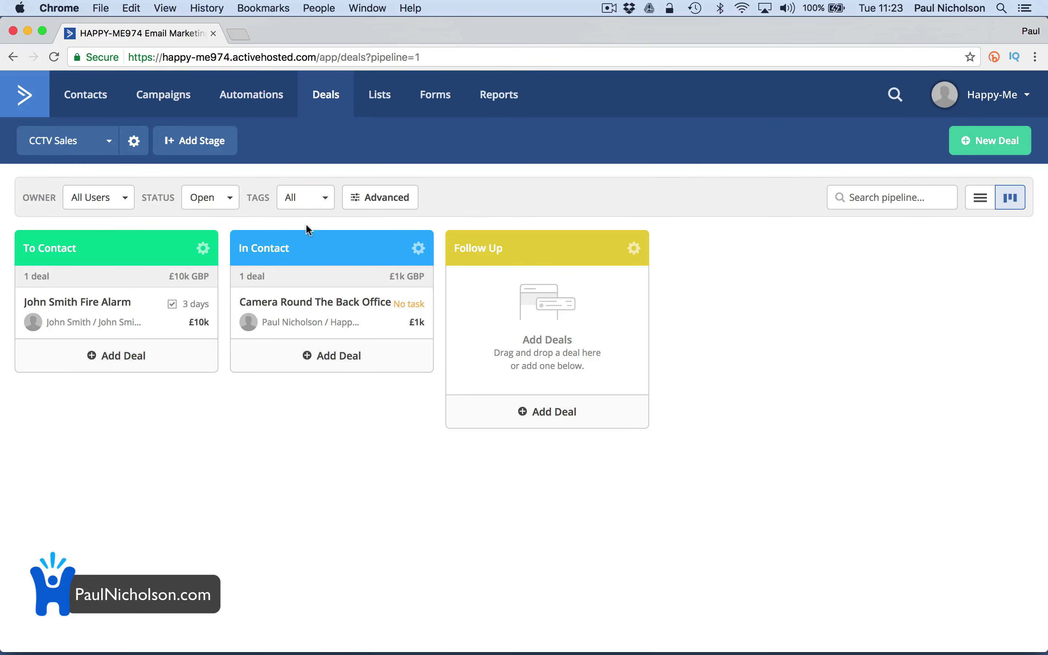
click(224, 199)
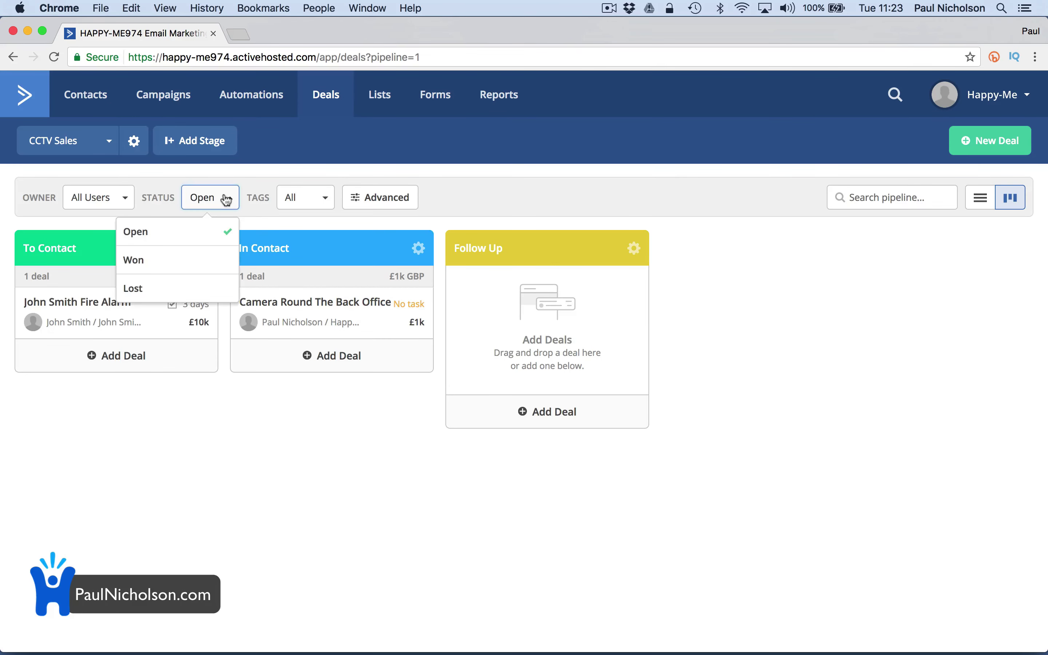
click(190, 269)
click(492, 299)
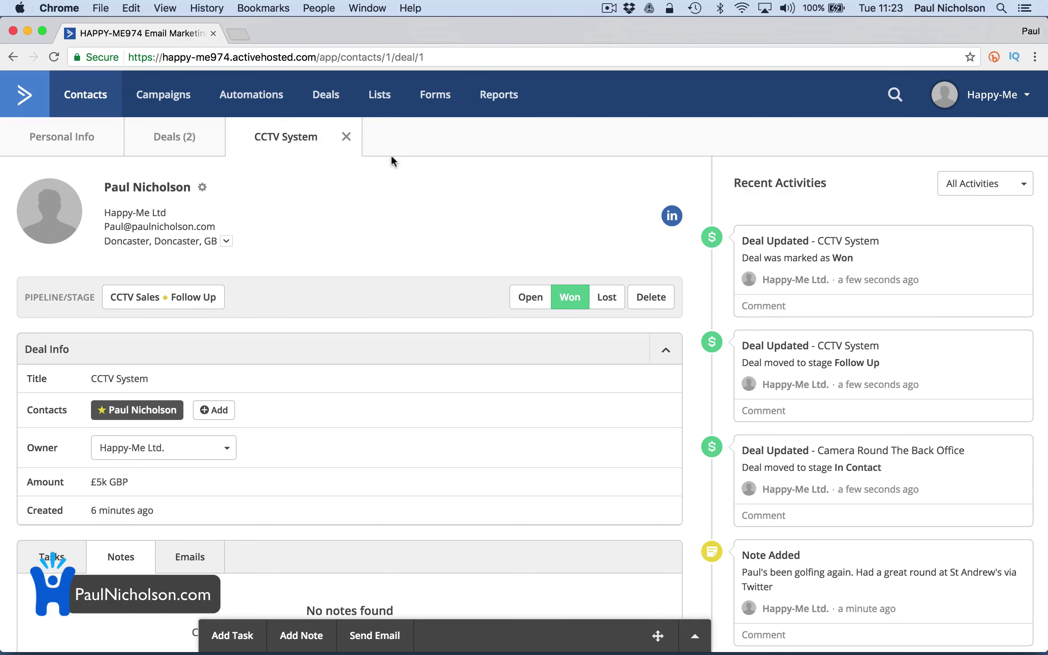
Create an inline form 'Signup Form Website' with the Subscribe to List action
click(398, 109)
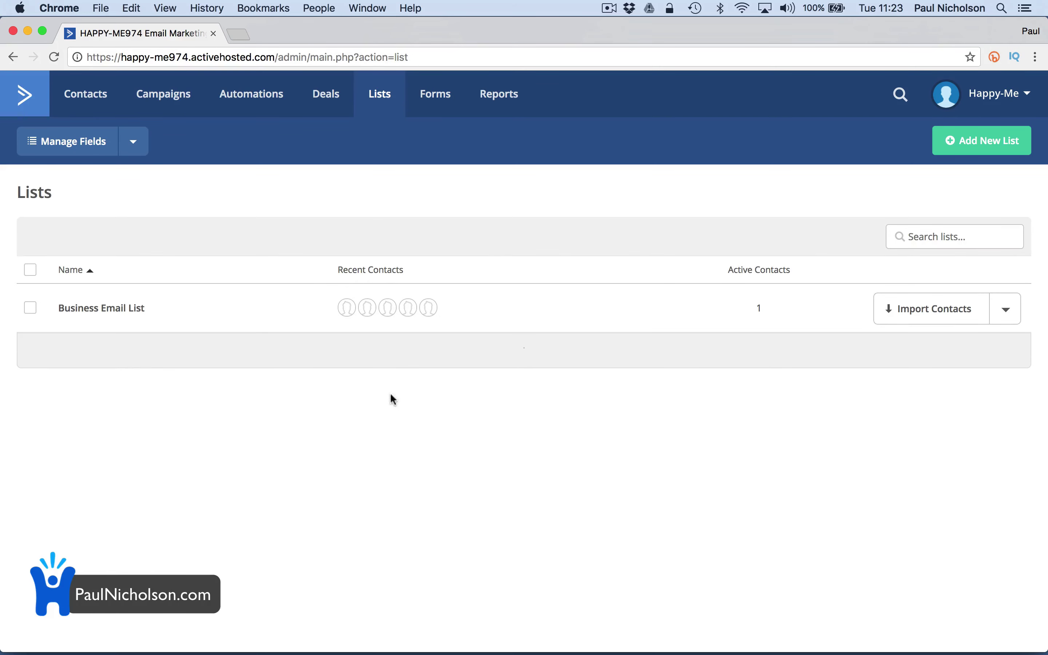
click(429, 98)
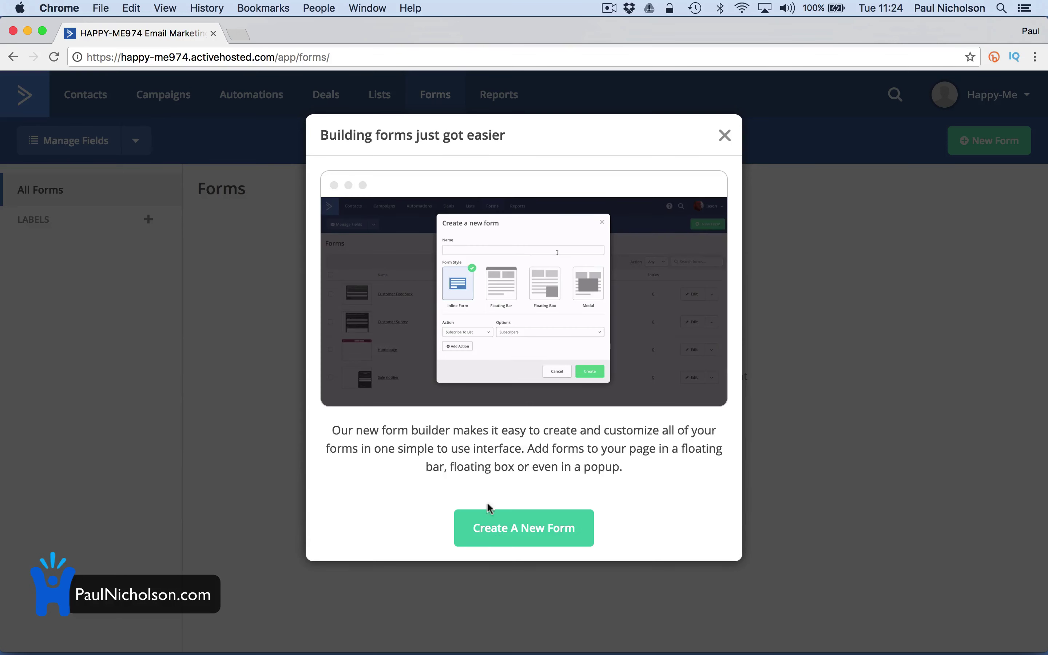
click(498, 528)
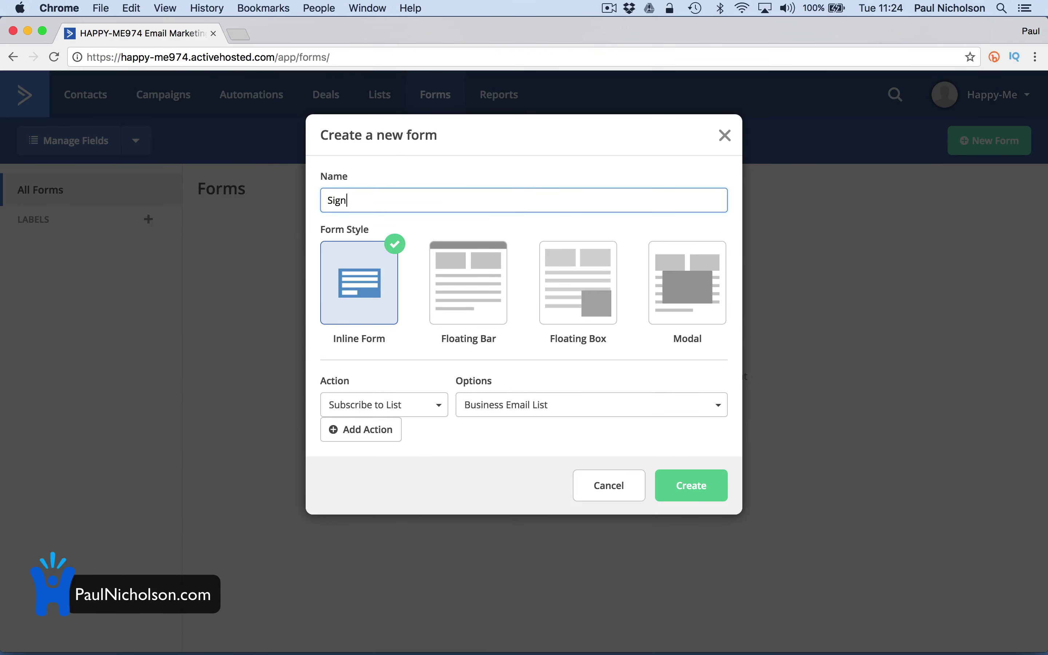
text(Signup Form Website)
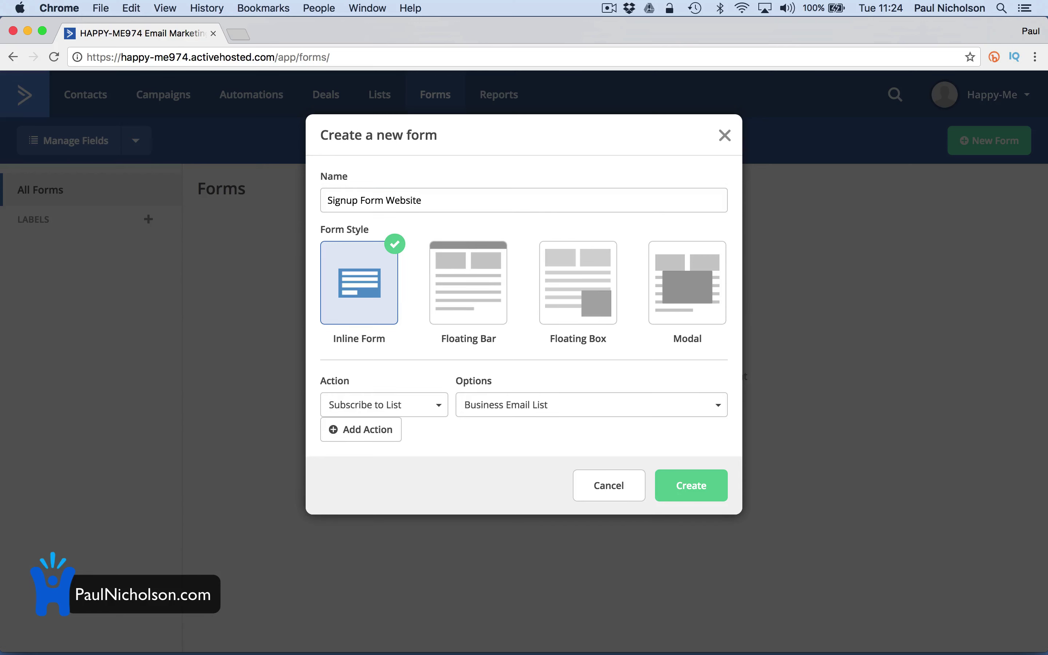
click(421, 411)
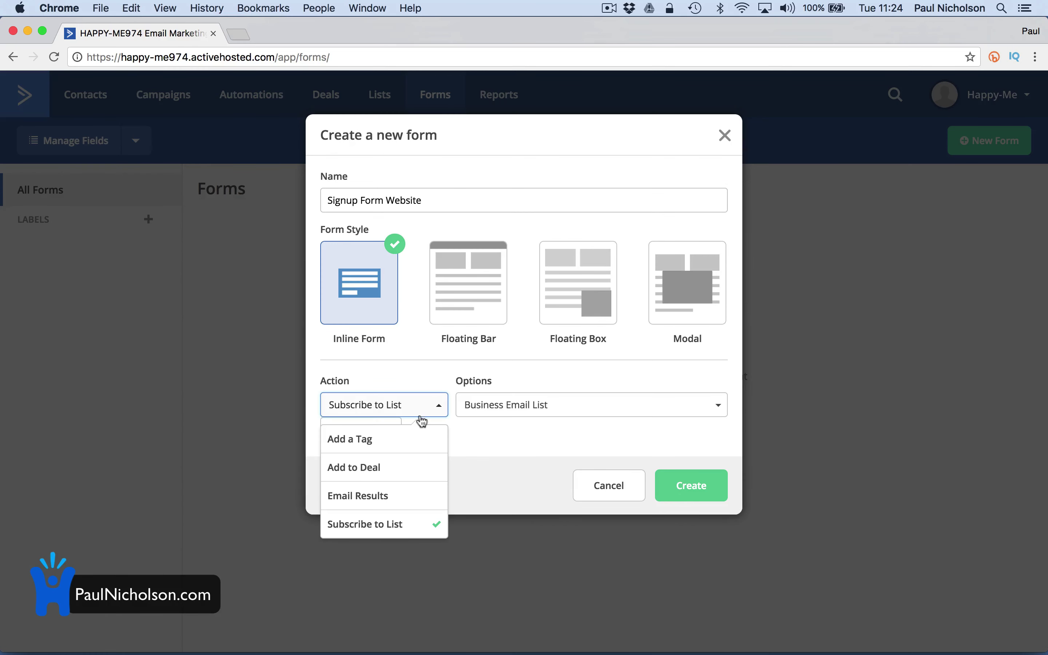
click(401, 525)
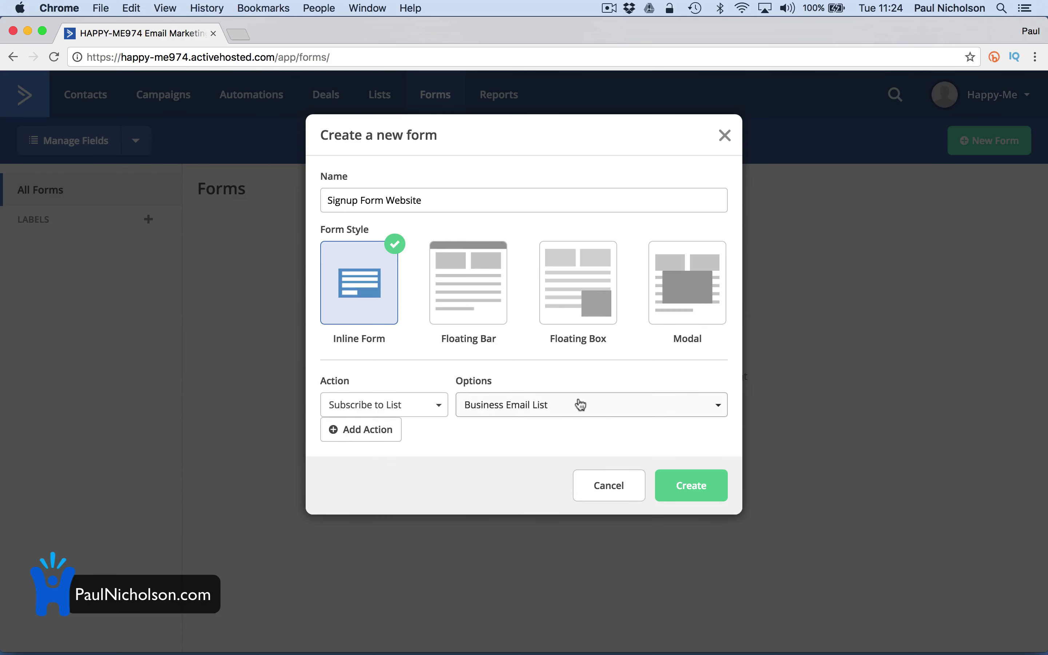
click(704, 481)
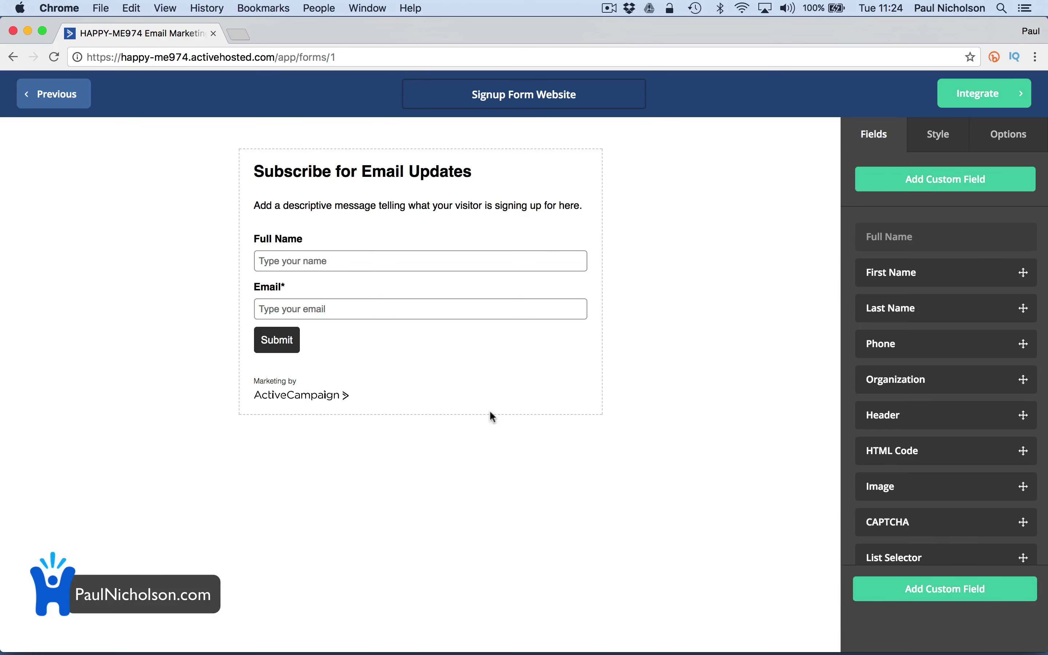
On the form's Integrate page, select and copy the full embed code
mouse_move(585, 240)
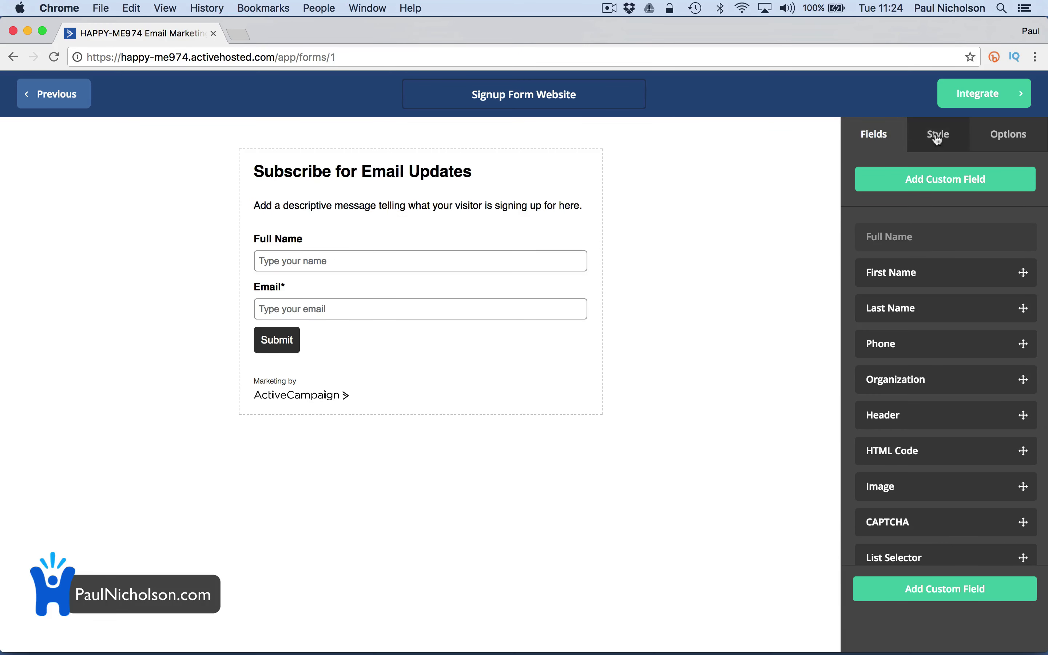
click(985, 95)
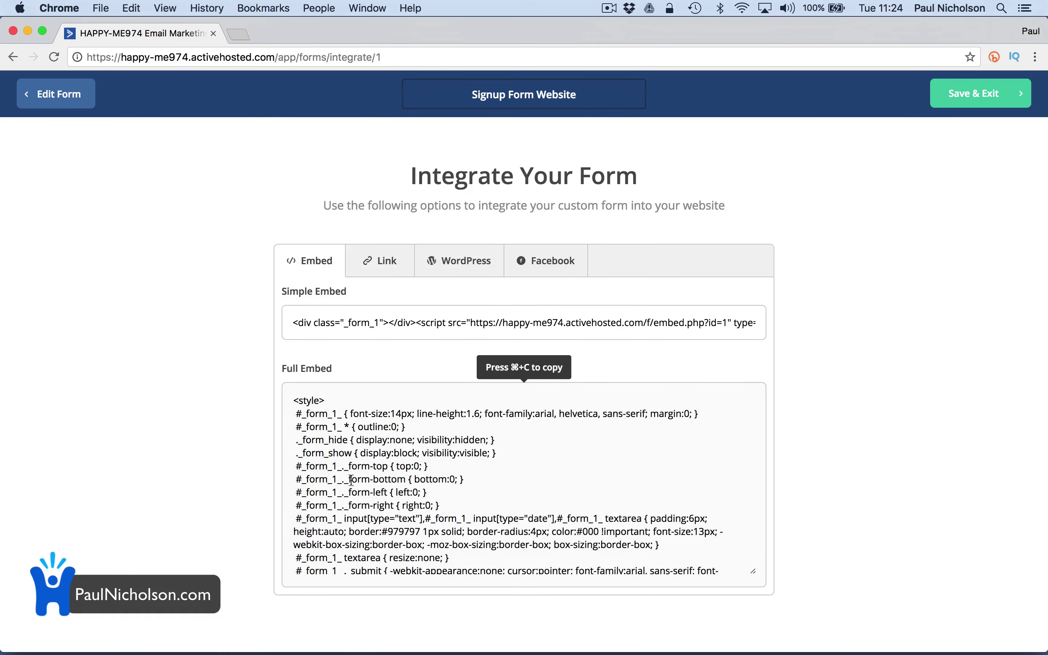
click(388, 439)
key(super+c)
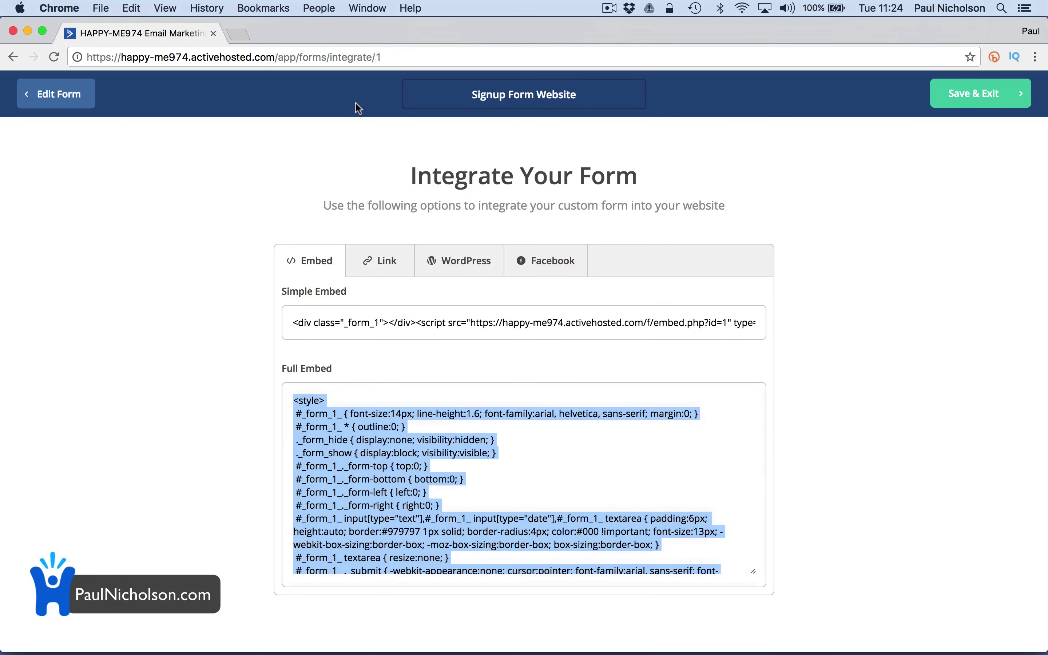
Load paulnicholson.com in a new browser tab
click(239, 34)
text(paulnicholson.com)
key(Return)
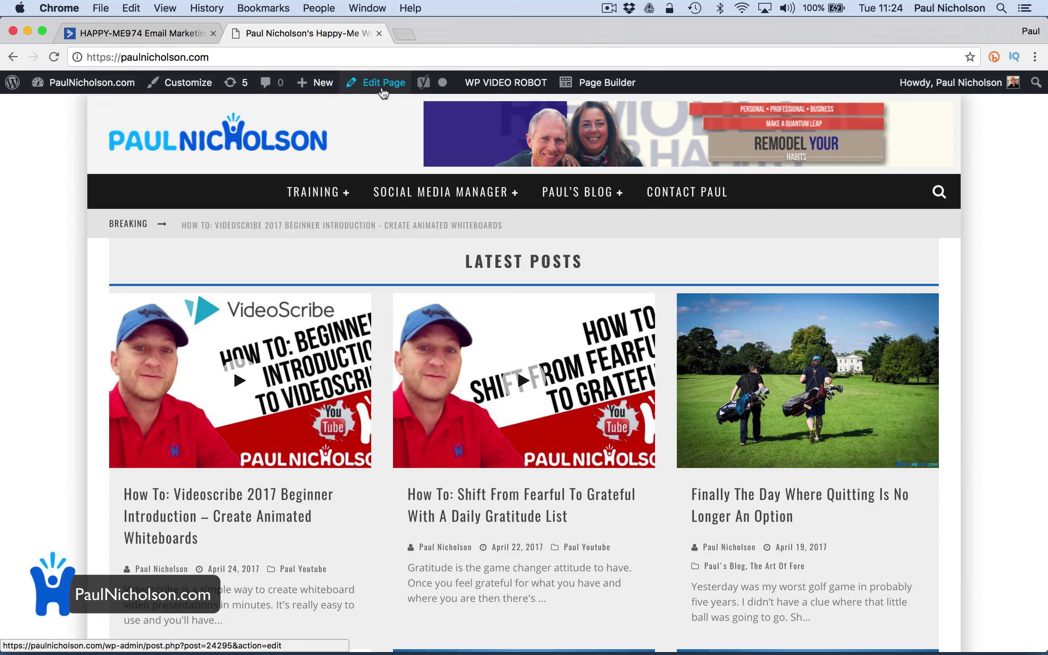
Start a new WordPress page, after briefly checking the plugin license page twice
mouse_move(318, 84)
click(325, 169)
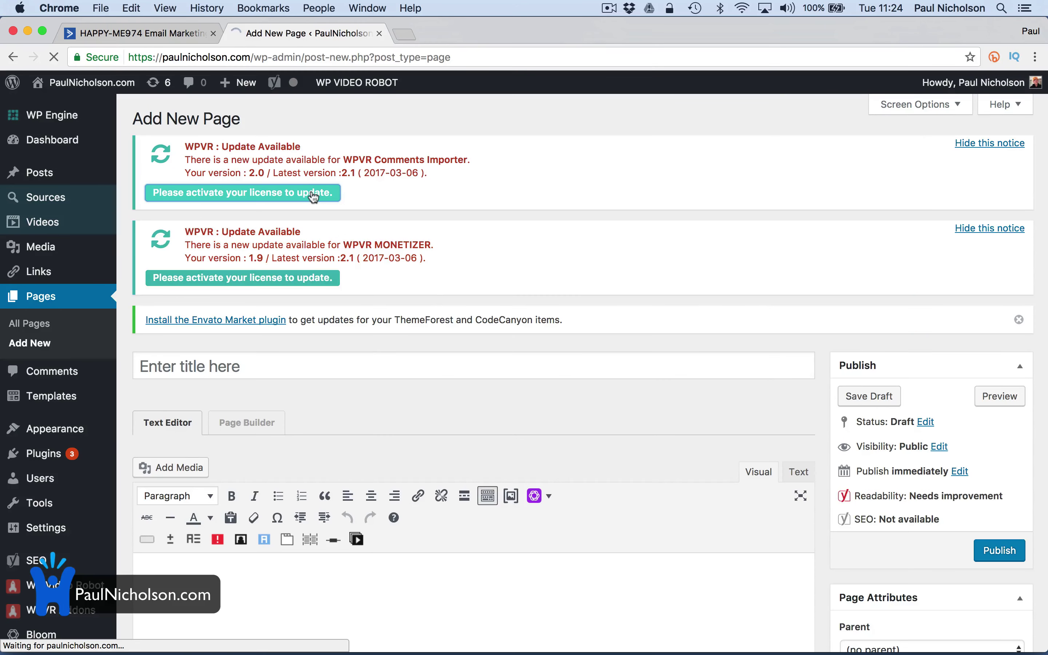
click(313, 196)
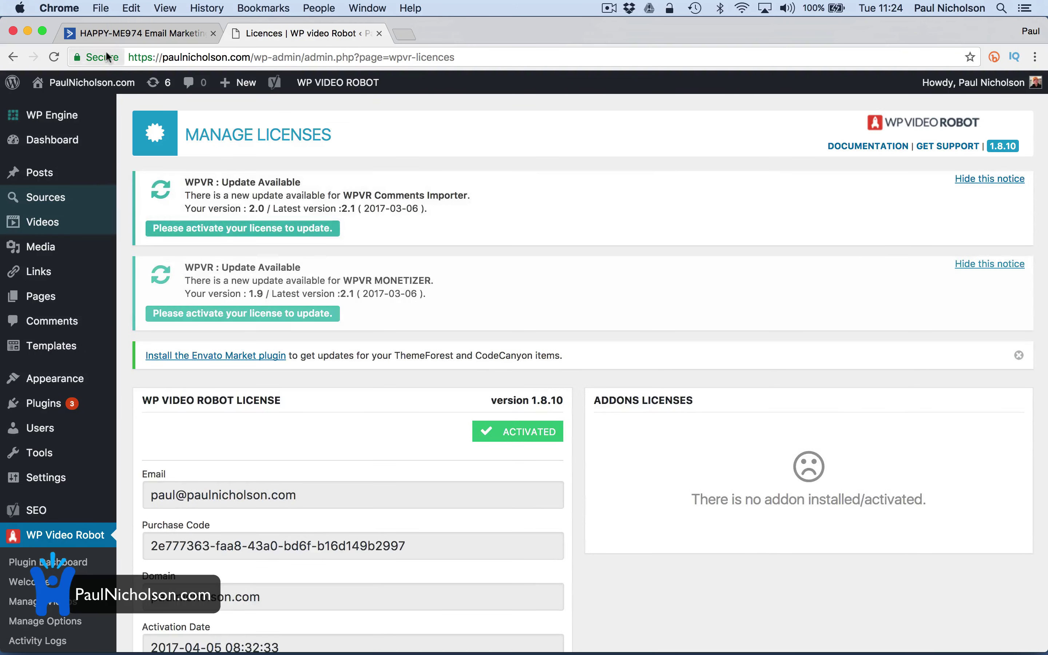
click(13, 57)
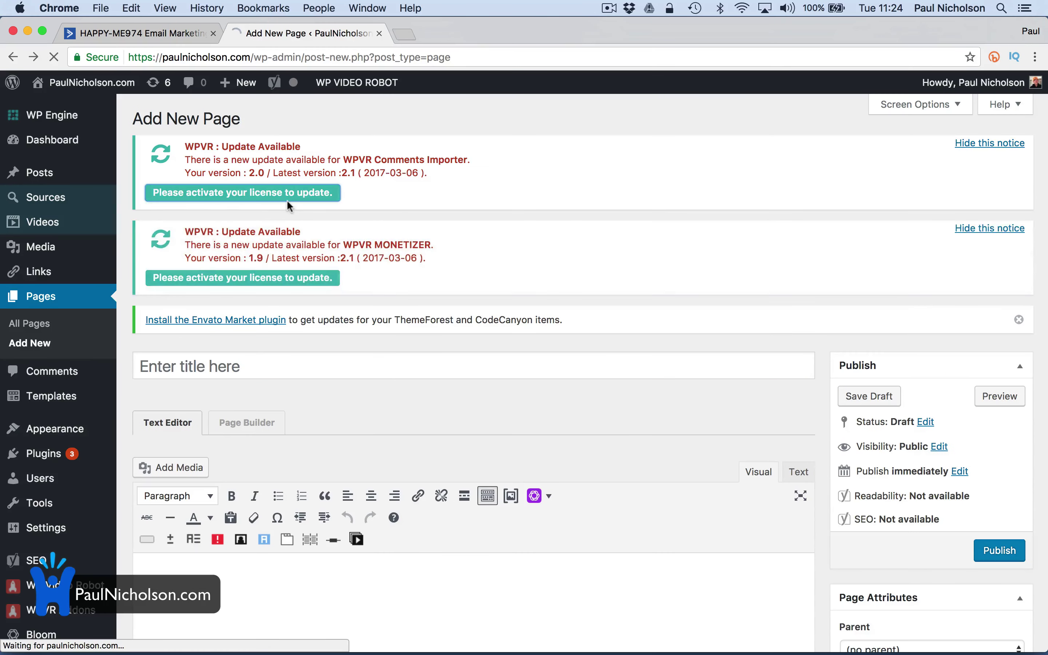
click(287, 200)
click(14, 57)
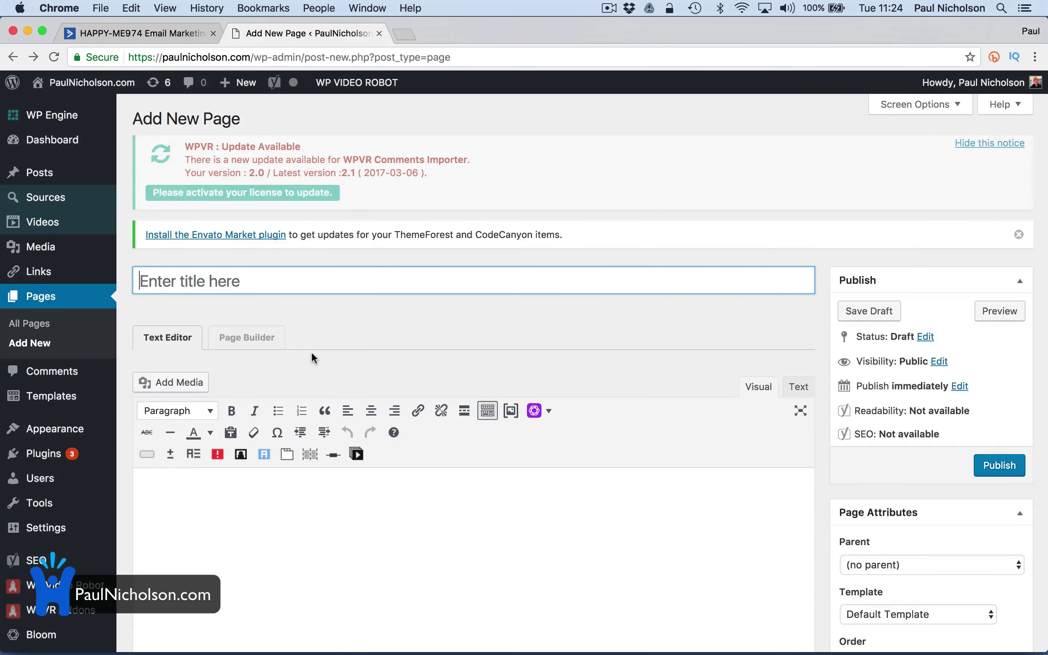
Title the page 'Test Form', paste the embed code in Text mode, and publish it
text(Te)
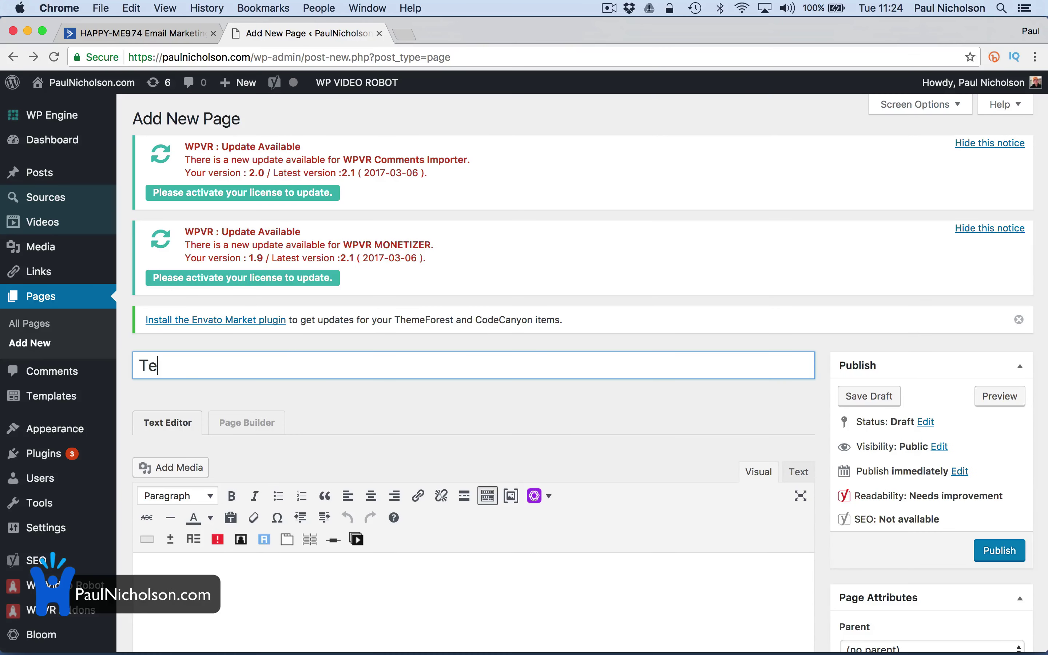
text(st Form)
click(140, 580)
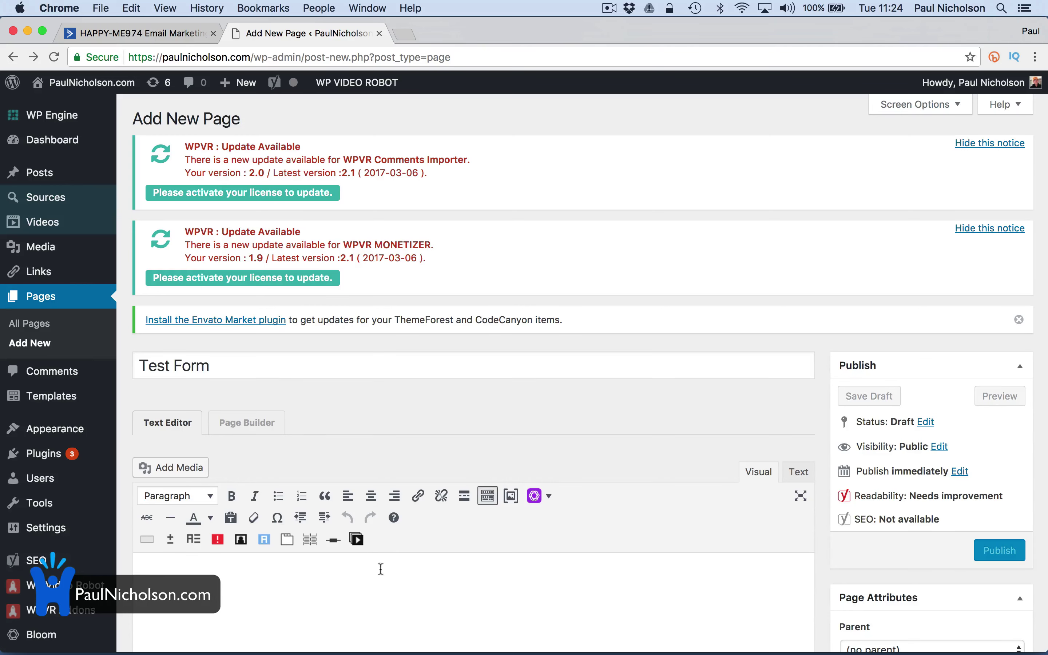
click(798, 473)
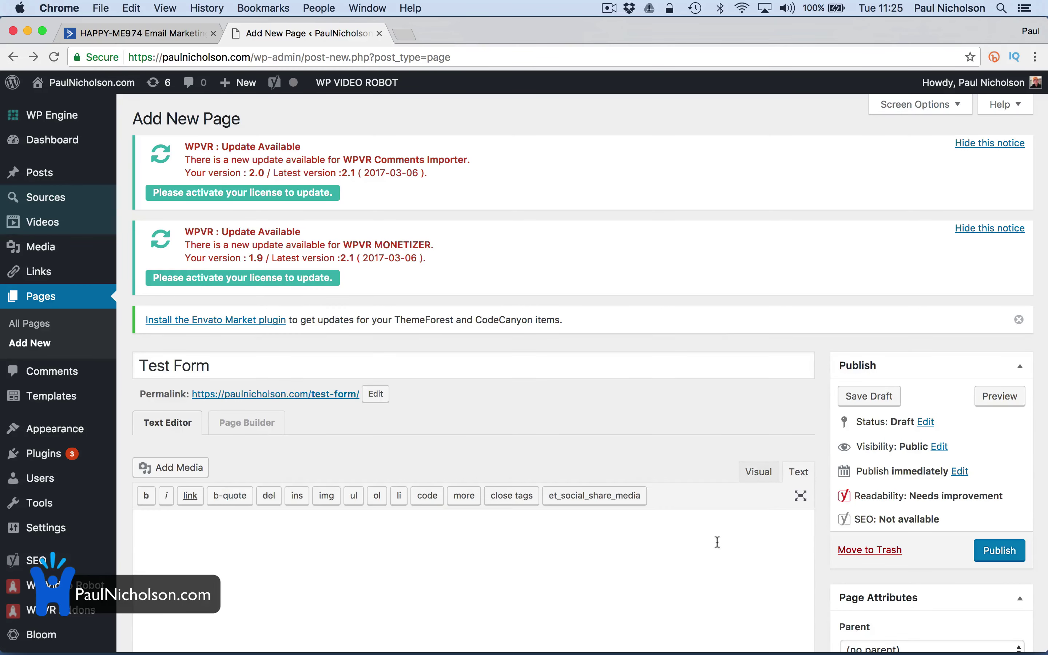
key(super+v)
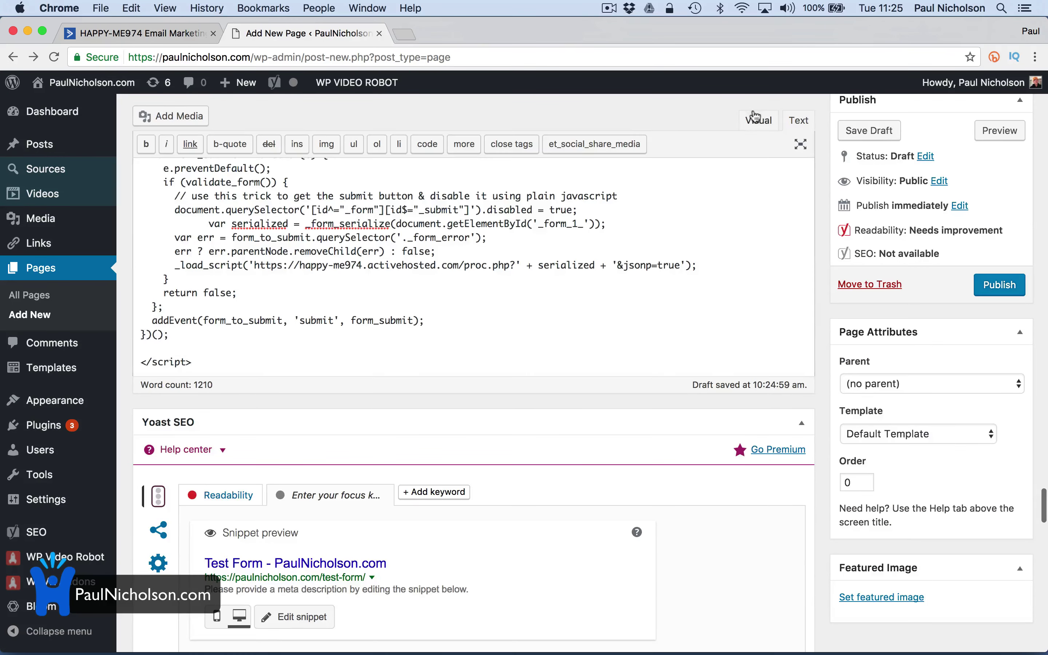
scroll(744, 146, down, 15)
scroll(726, 265, up, 15)
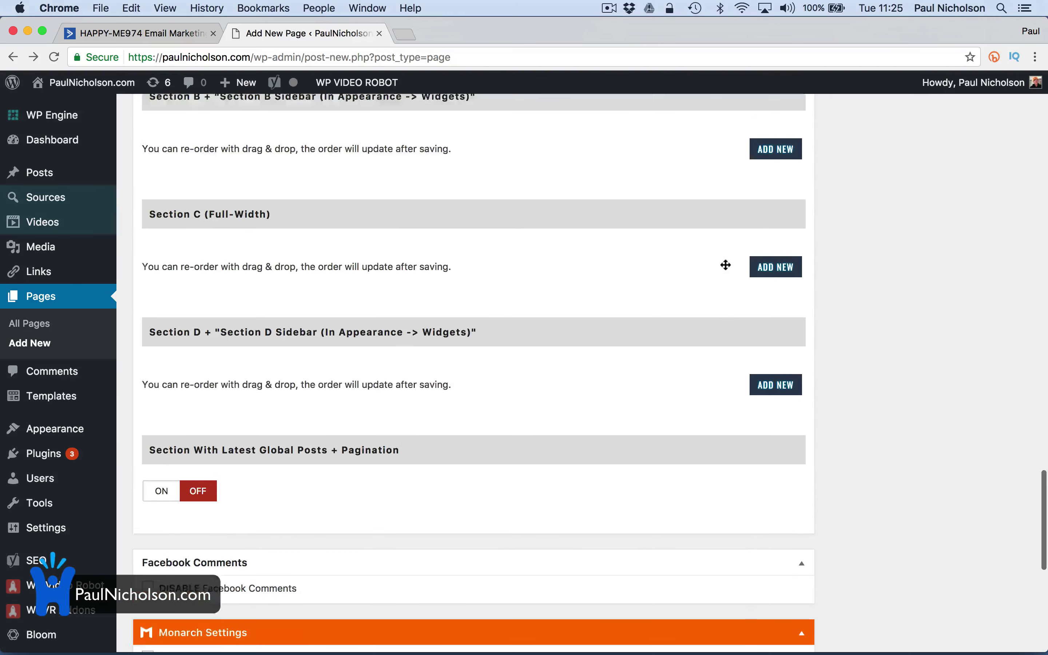
scroll(726, 269, up, 8)
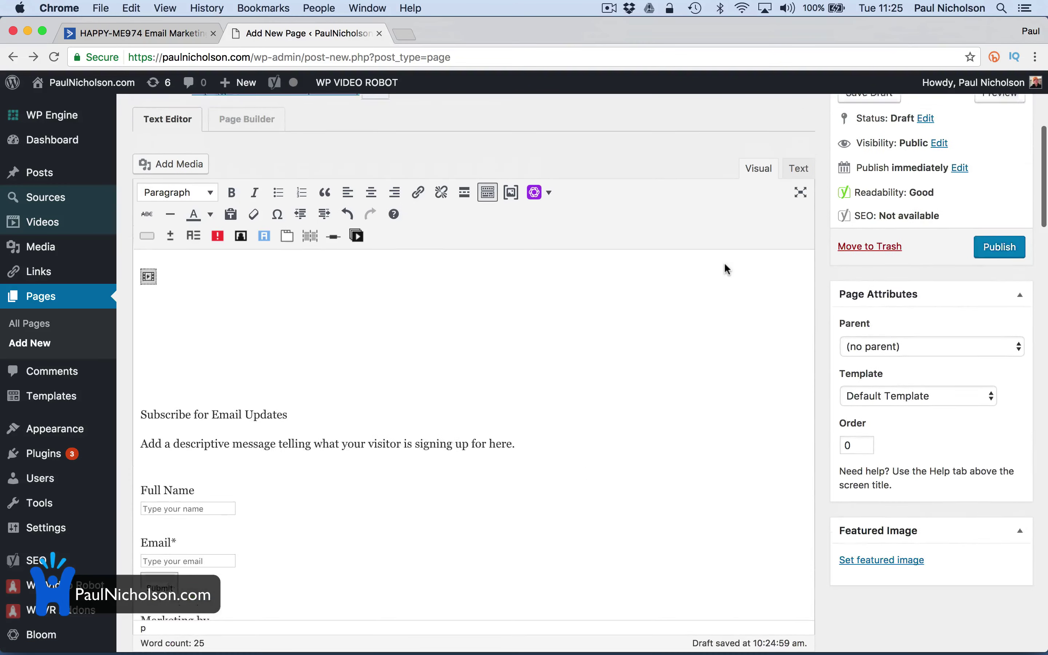
click(977, 252)
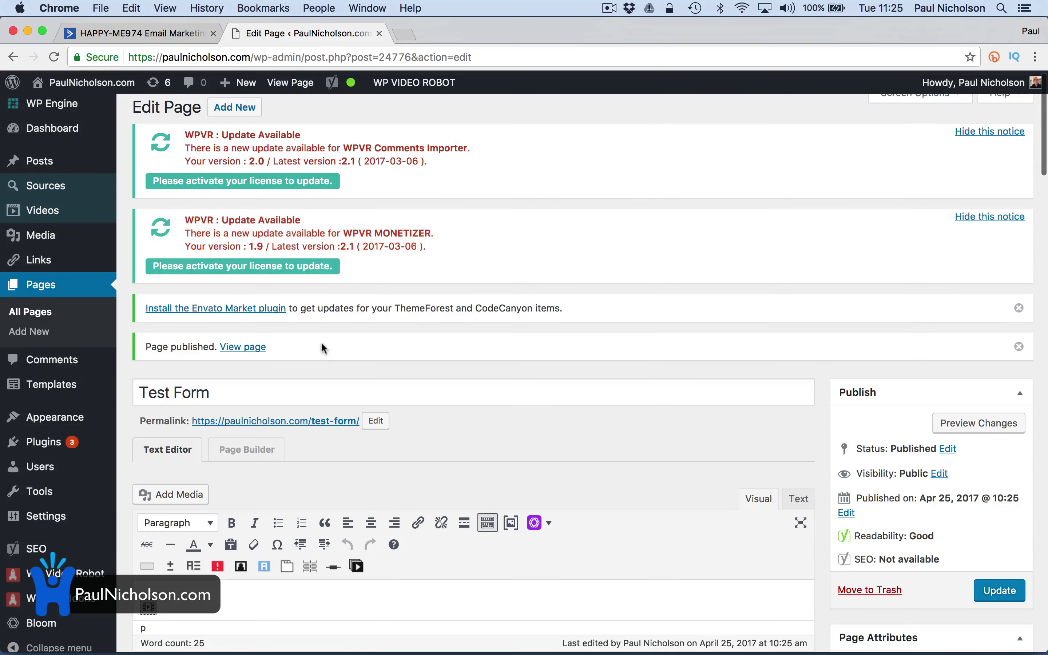
View the published Test Form page and try its Full Name and Email fields
click(257, 346)
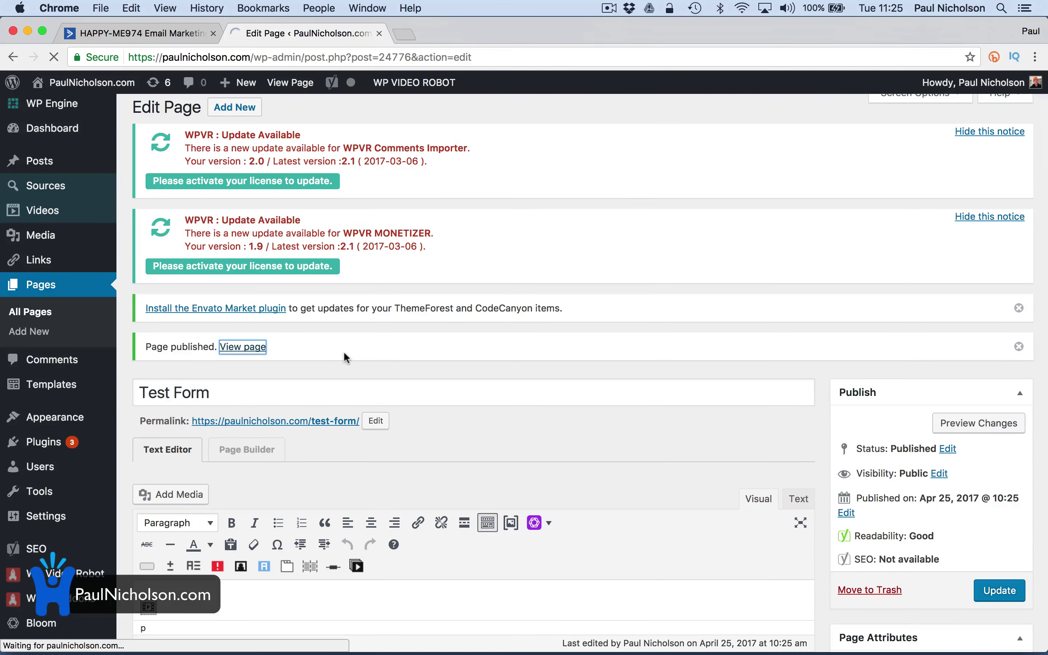
scroll(344, 356, down, 5)
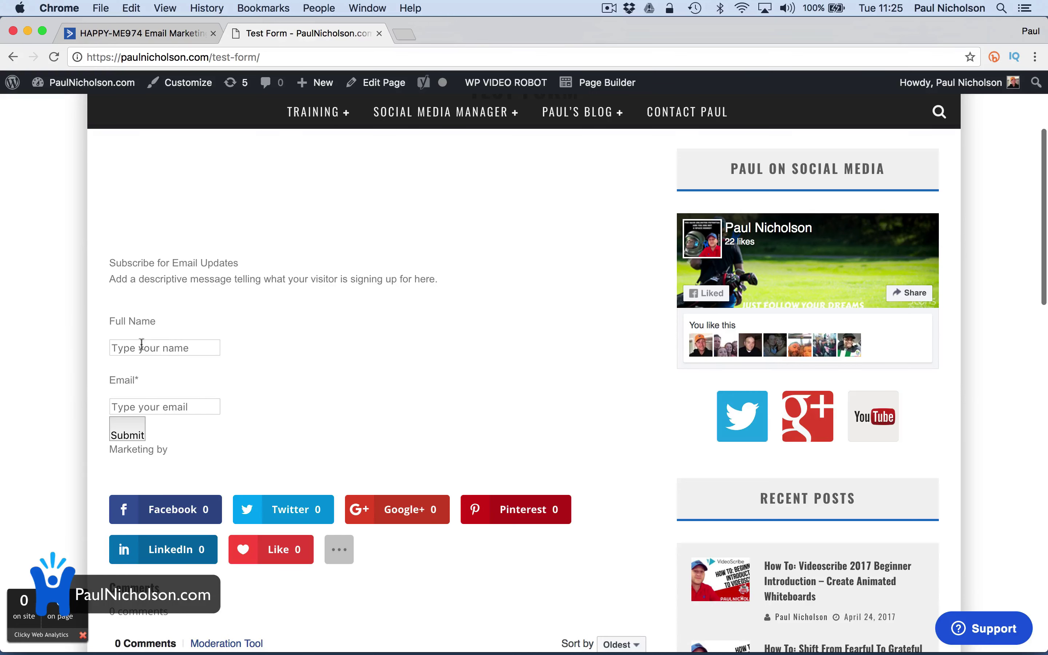
click(166, 350)
click(184, 406)
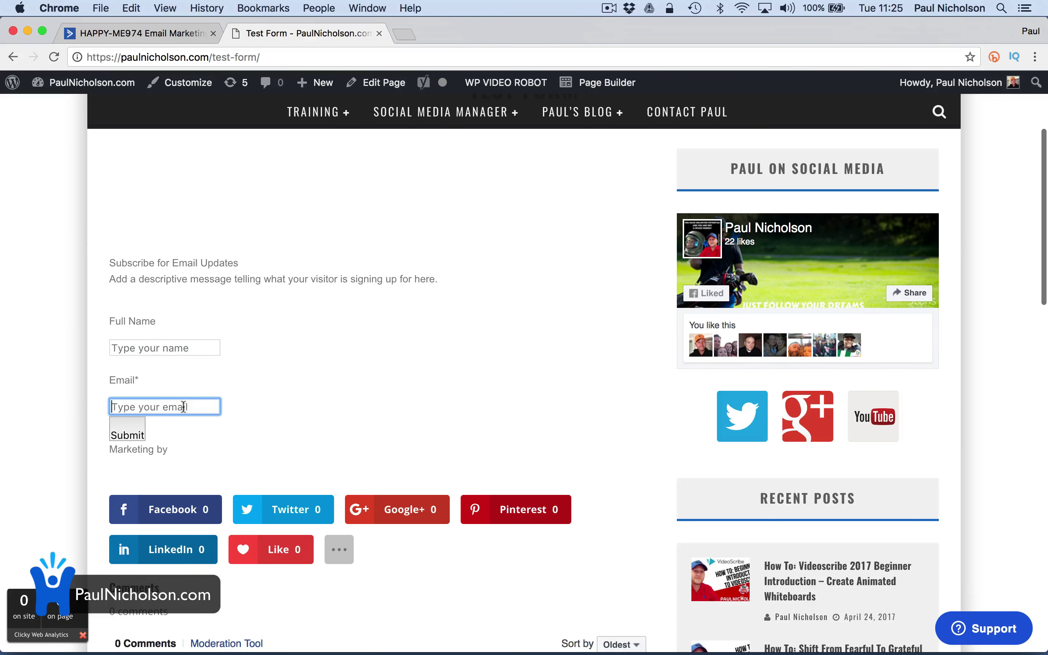
click(175, 344)
click(130, 33)
Copy the form's shareable link and load the hosted form in a new tab
click(398, 261)
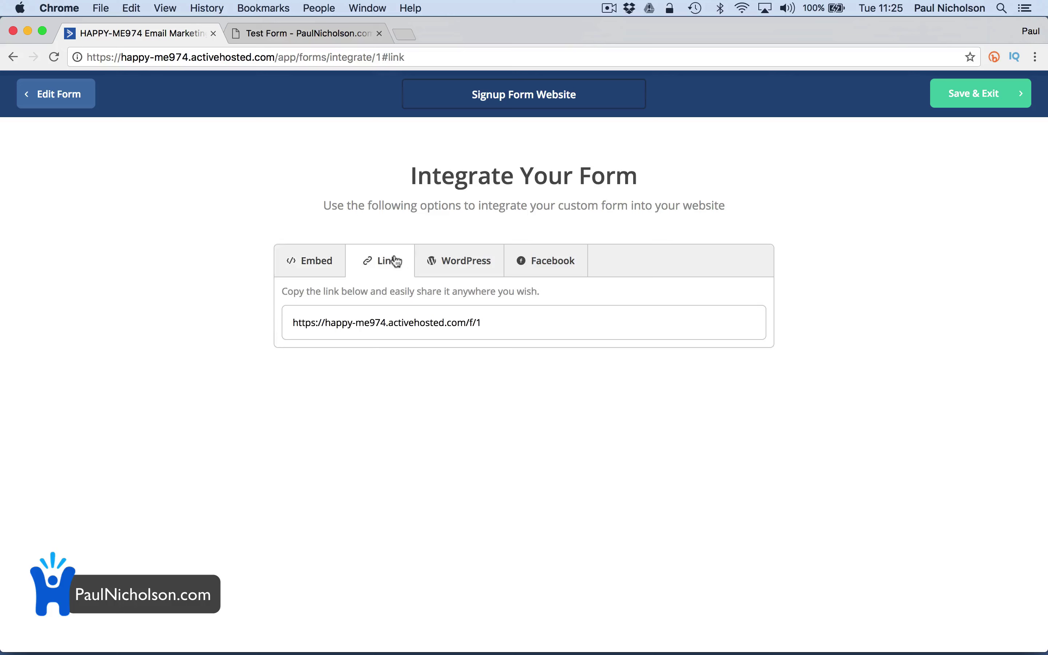
click(400, 325)
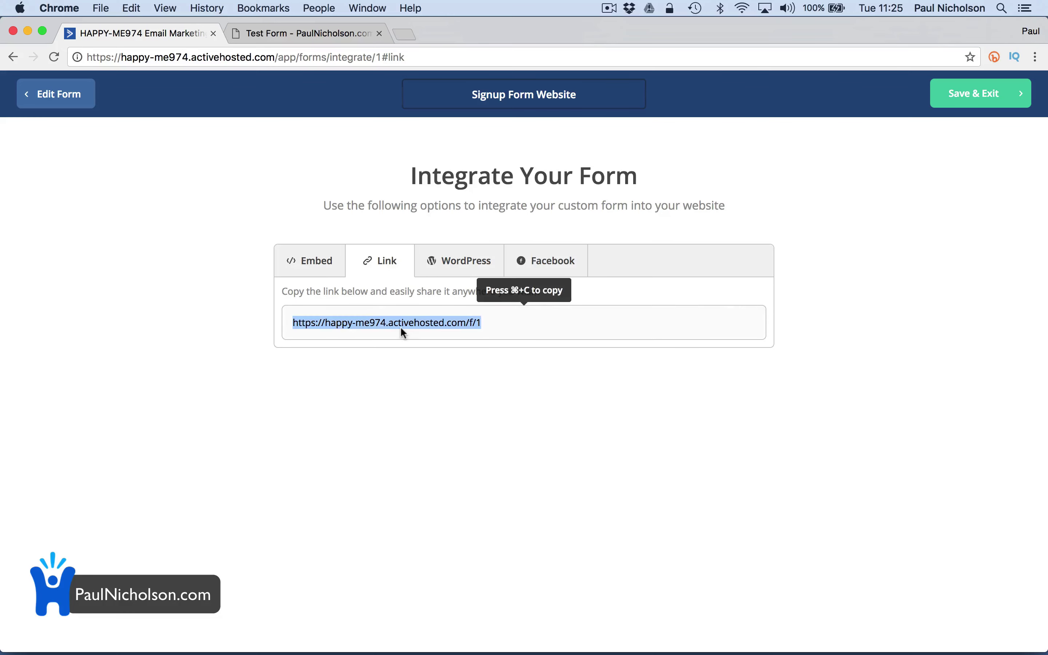
key(super+c)
key(super+t)
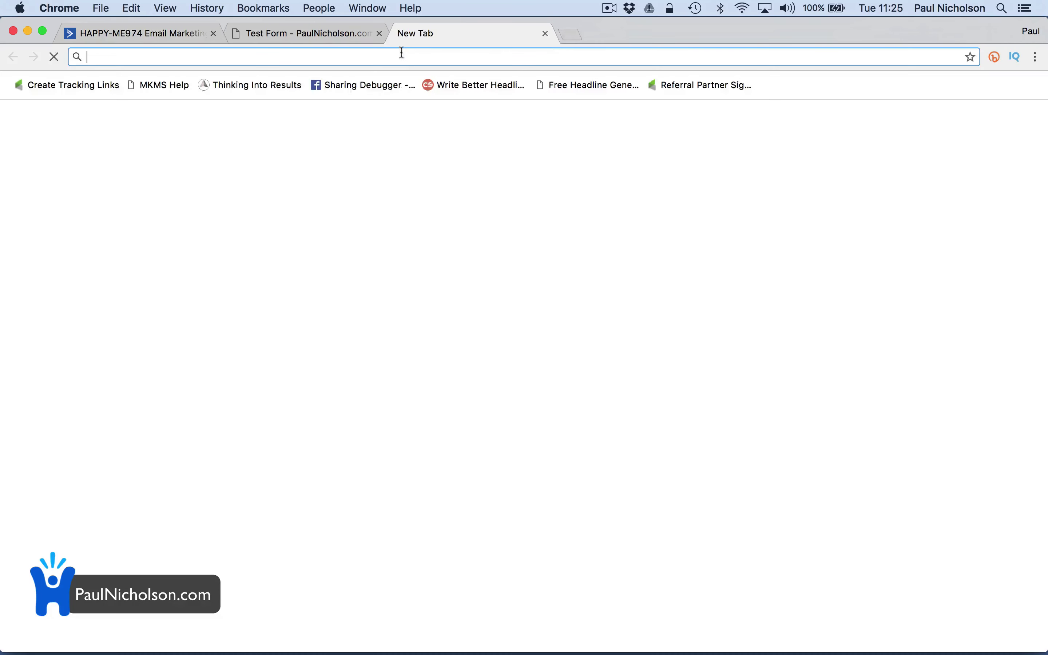
key(super+v)
key(Return)
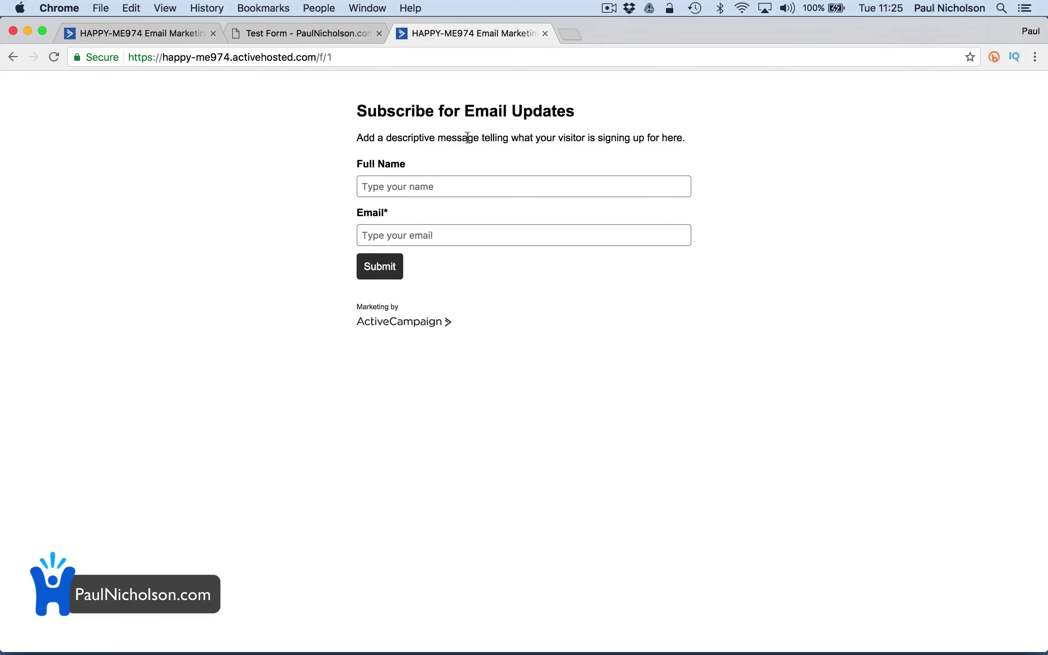
Review the form's Link, WordPress and Facebook integration options
click(312, 38)
click(174, 37)
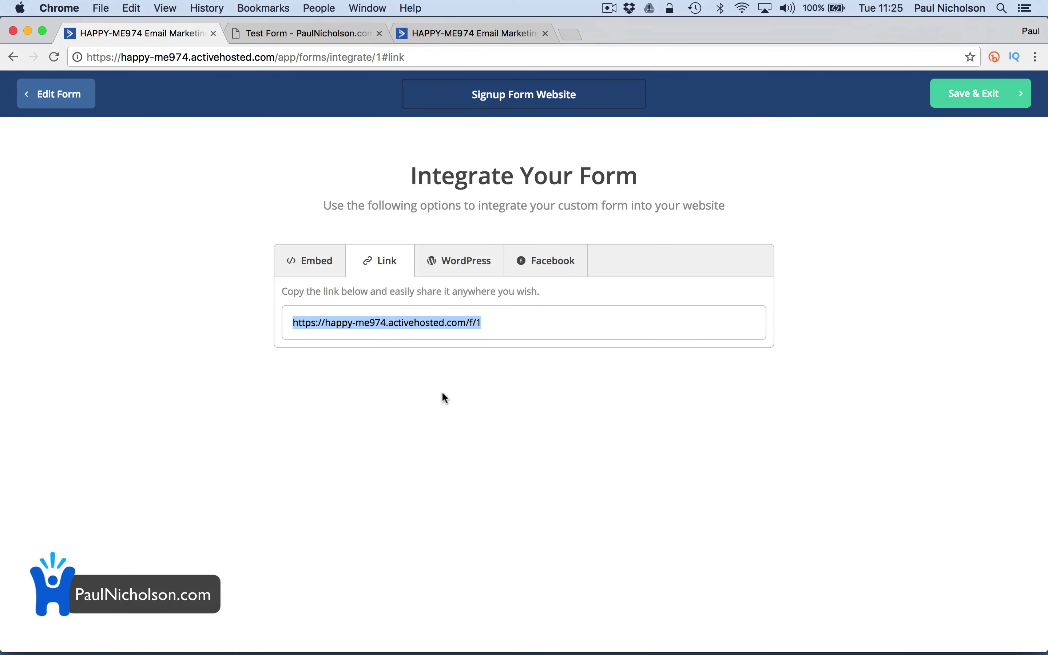
click(492, 321)
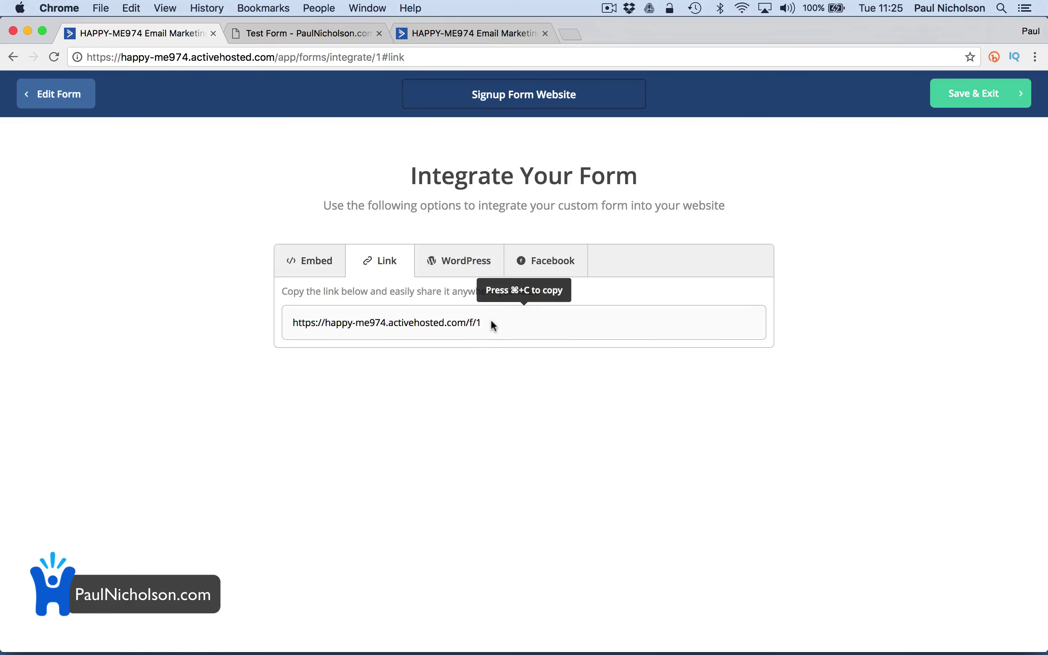
click(471, 275)
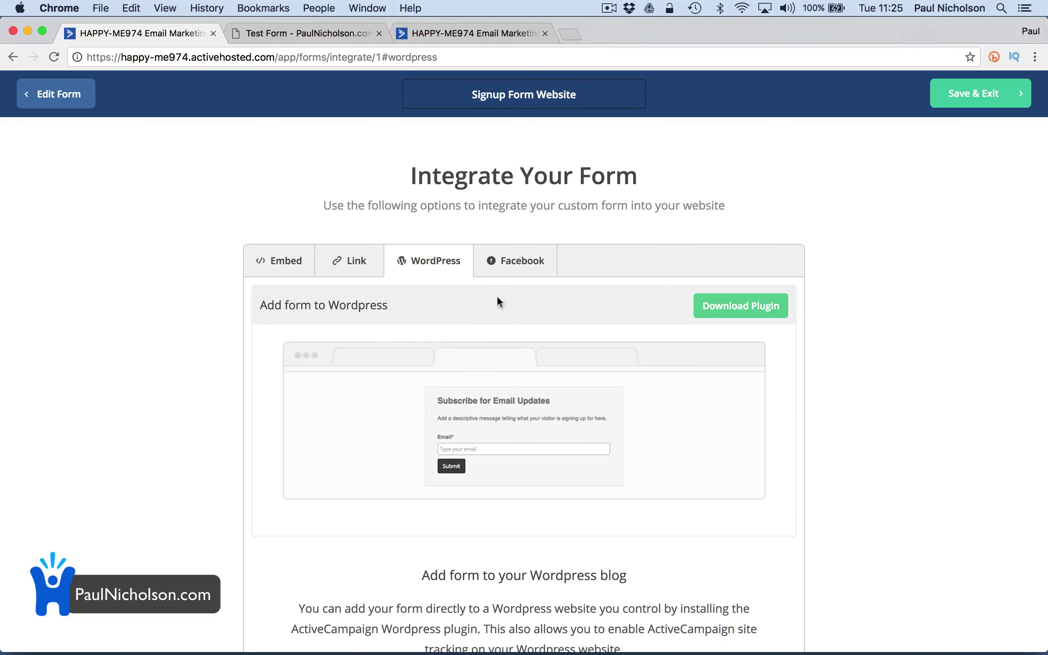
click(515, 263)
scroll(511, 409, down, 2)
scroll(538, 405, up, 2)
Save & Exit the form, check the test page and hosted form, then return to the Forms list
click(943, 96)
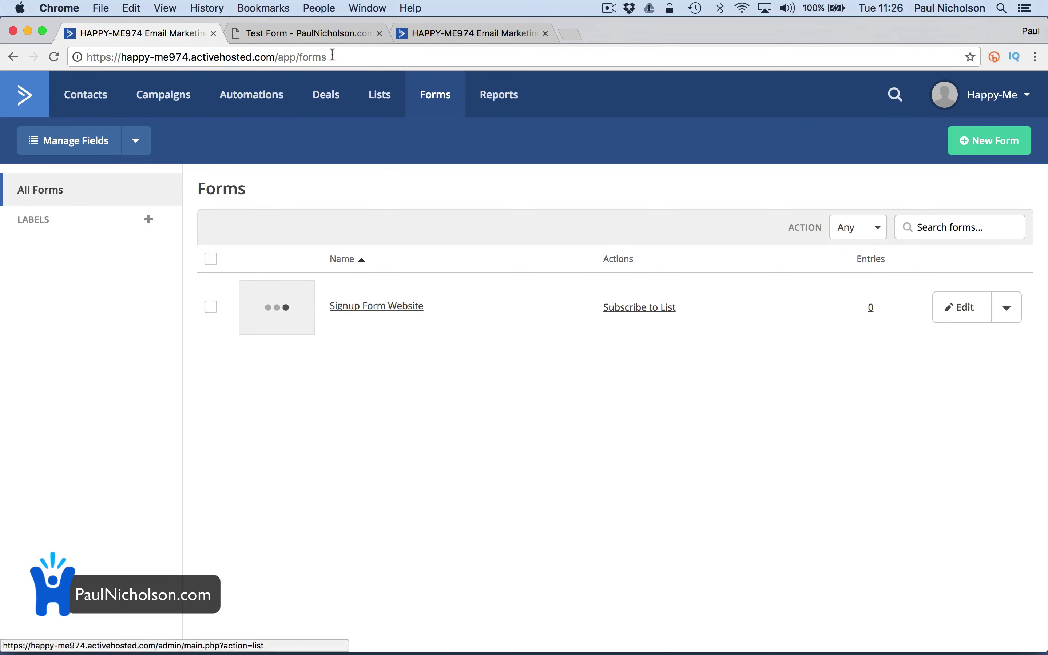
click(304, 35)
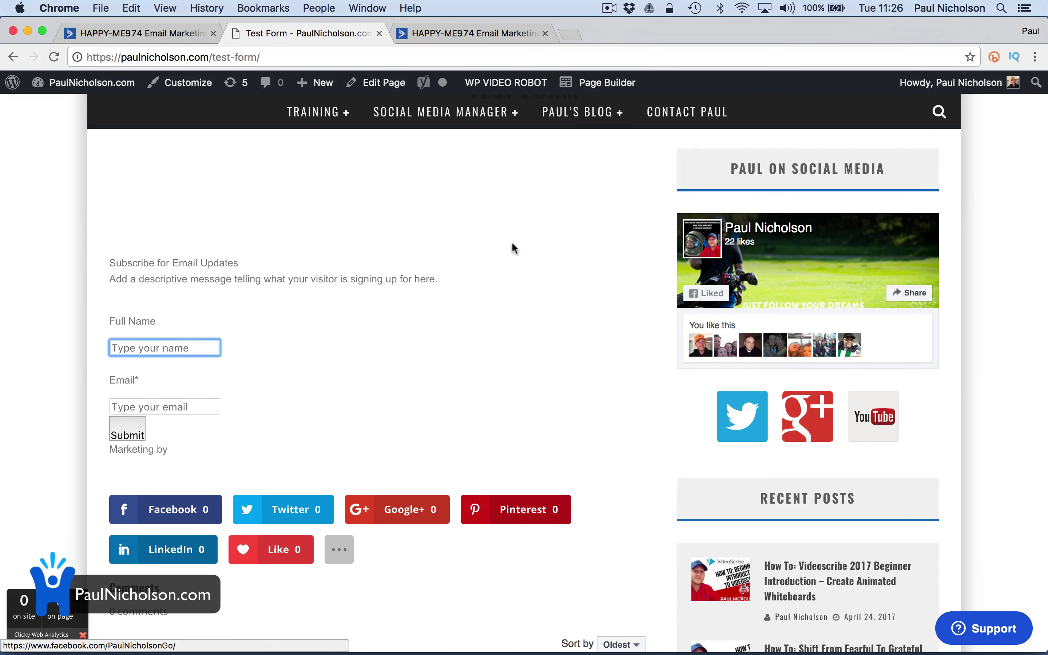
scroll(379, 296, up, 5)
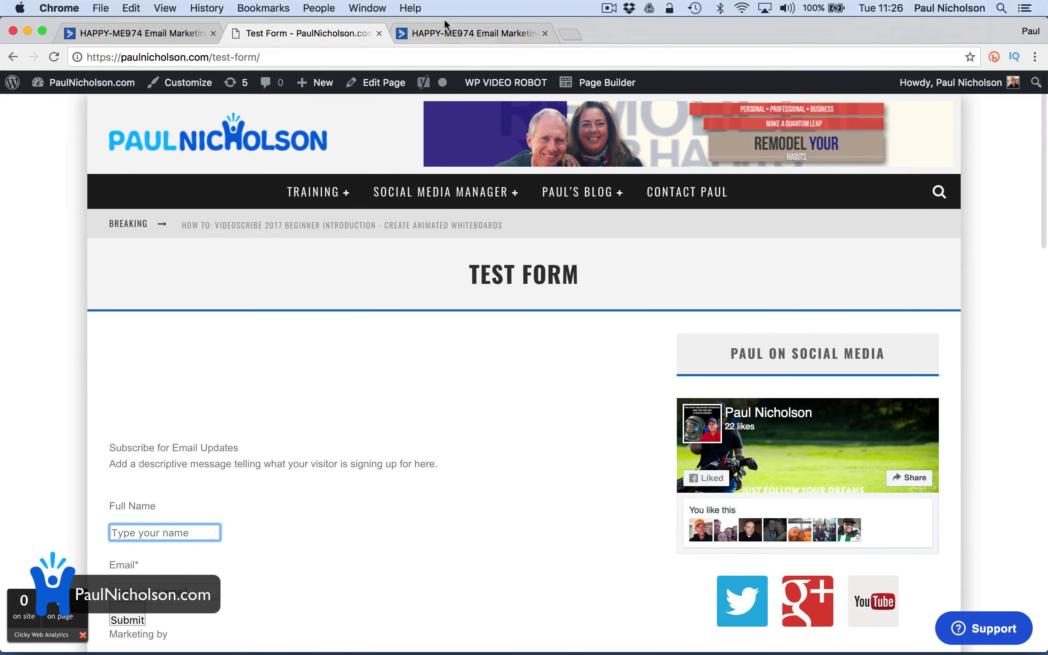
click(444, 32)
click(146, 35)
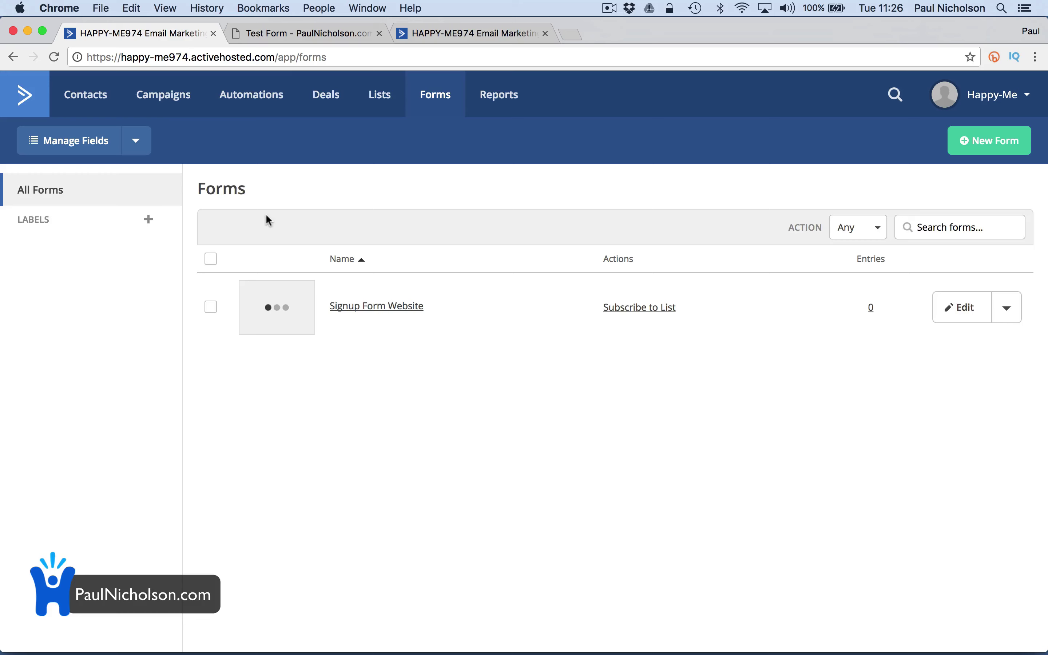
Create a new automation from the Product Interest Targeted Follow-up recipe
click(251, 95)
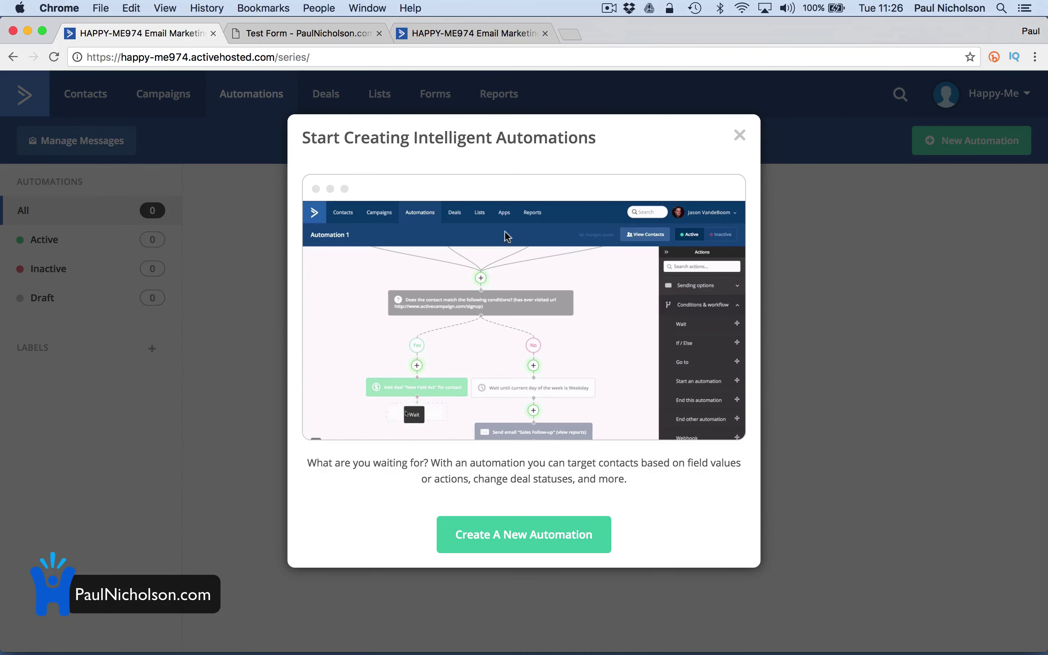
click(740, 136)
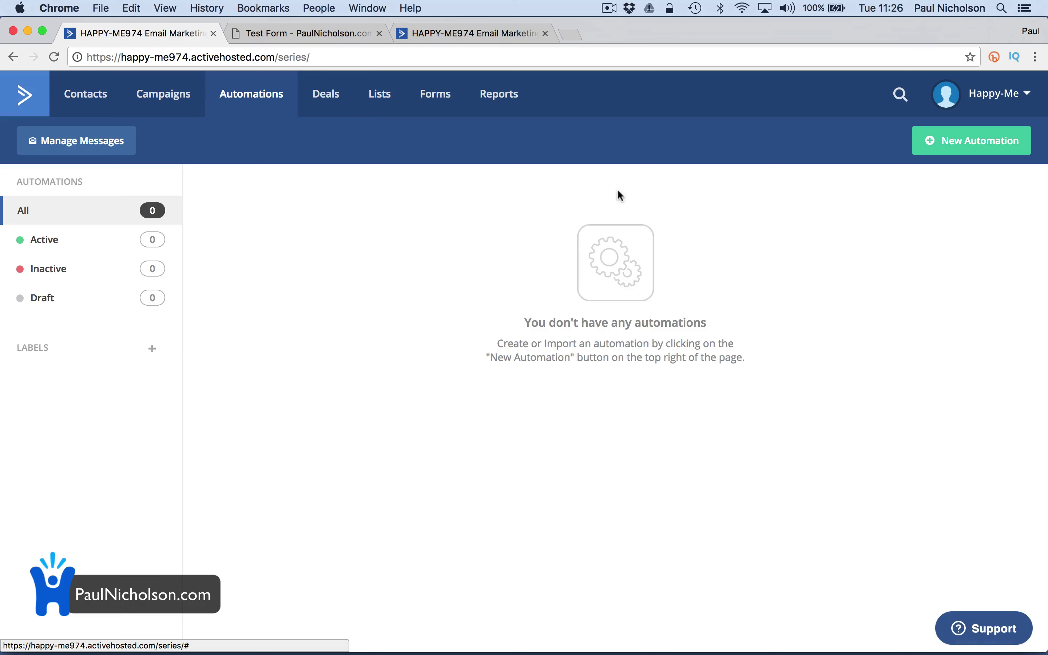
click(972, 140)
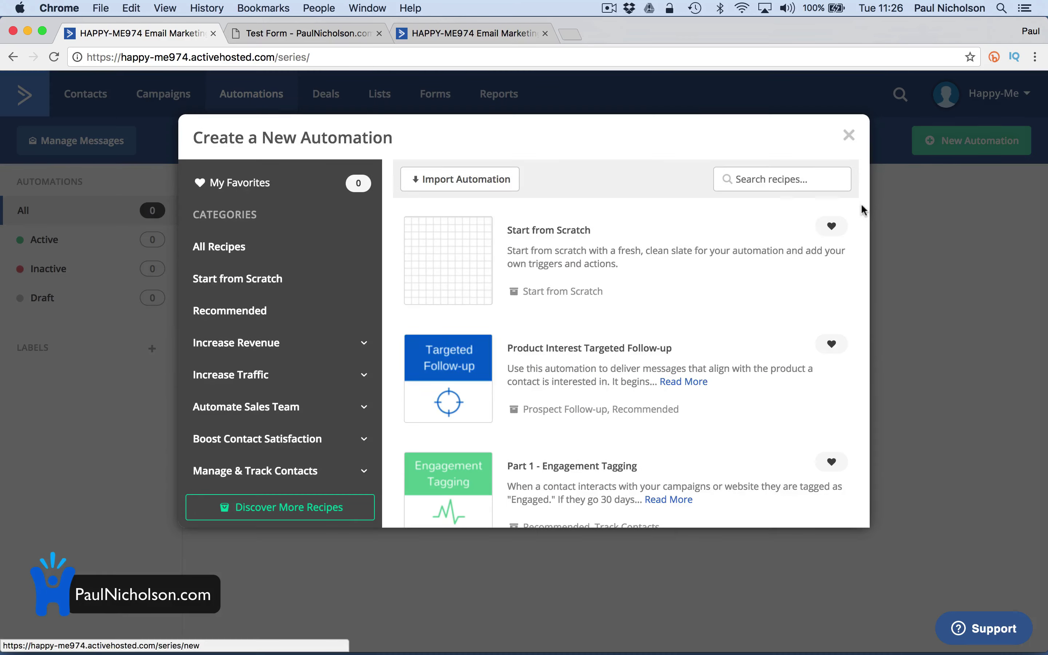
scroll(650, 399, down, 5)
scroll(649, 399, up, 3)
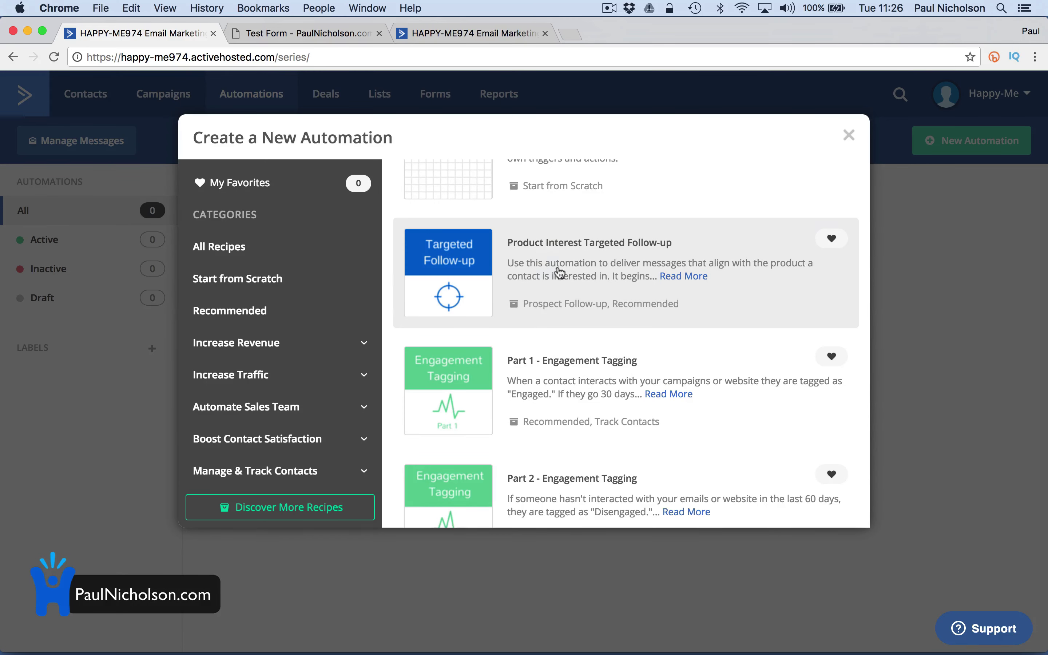
click(572, 266)
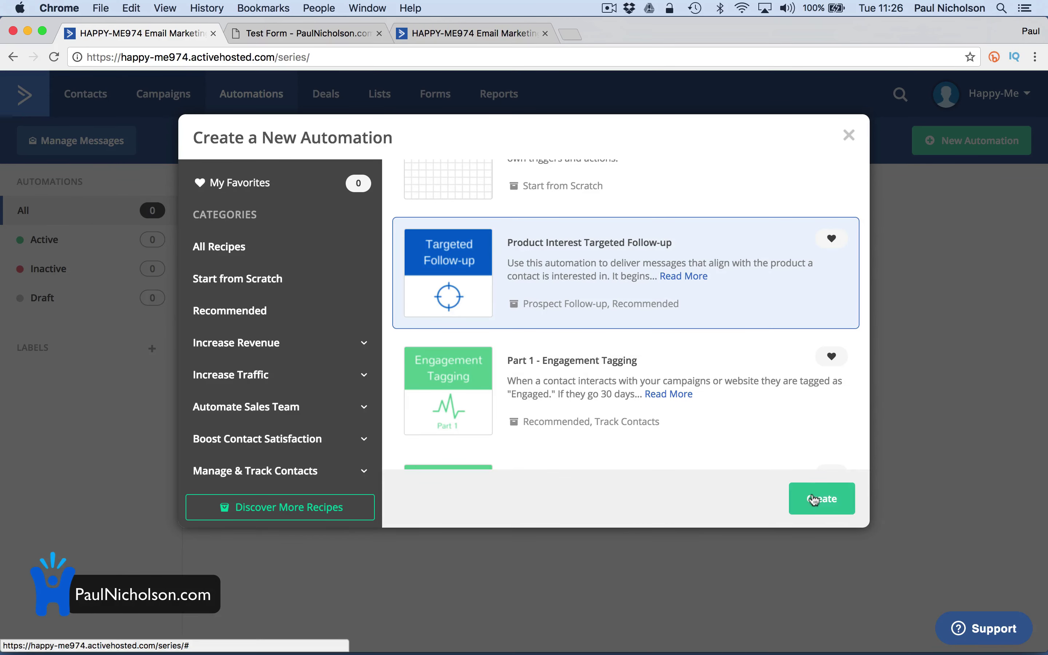
click(809, 498)
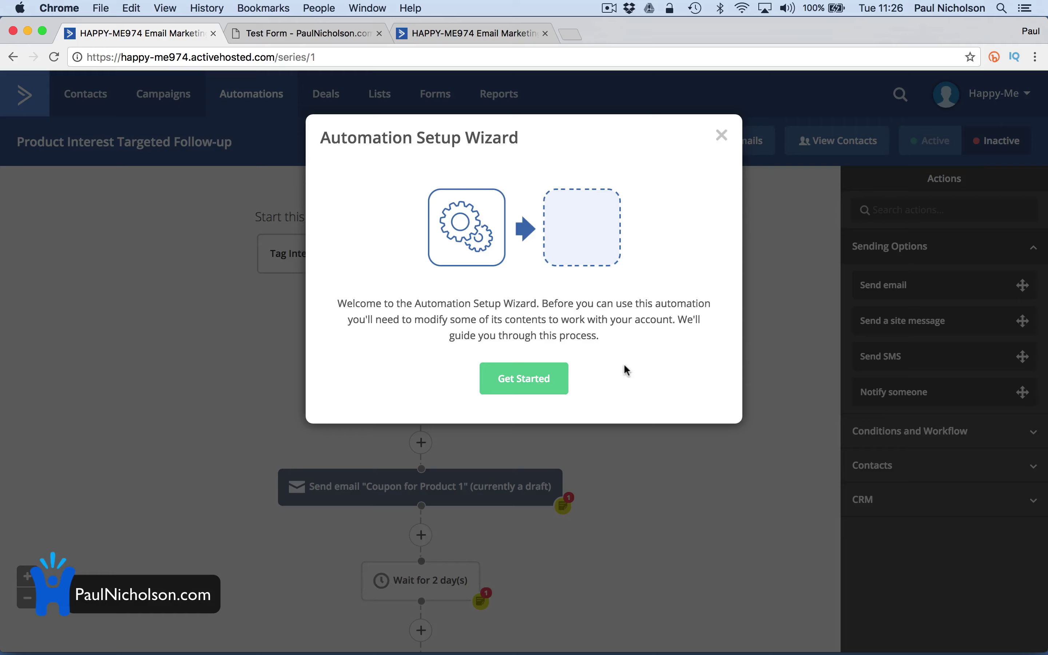
Run through the recipe setup, accepting the sender name and address
click(541, 388)
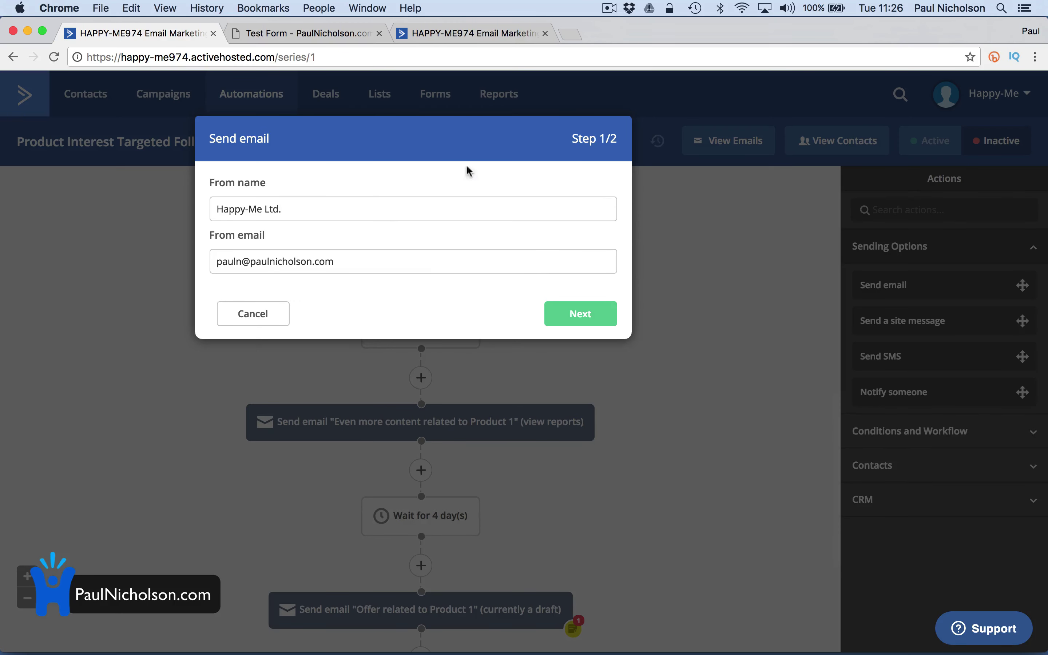
click(548, 313)
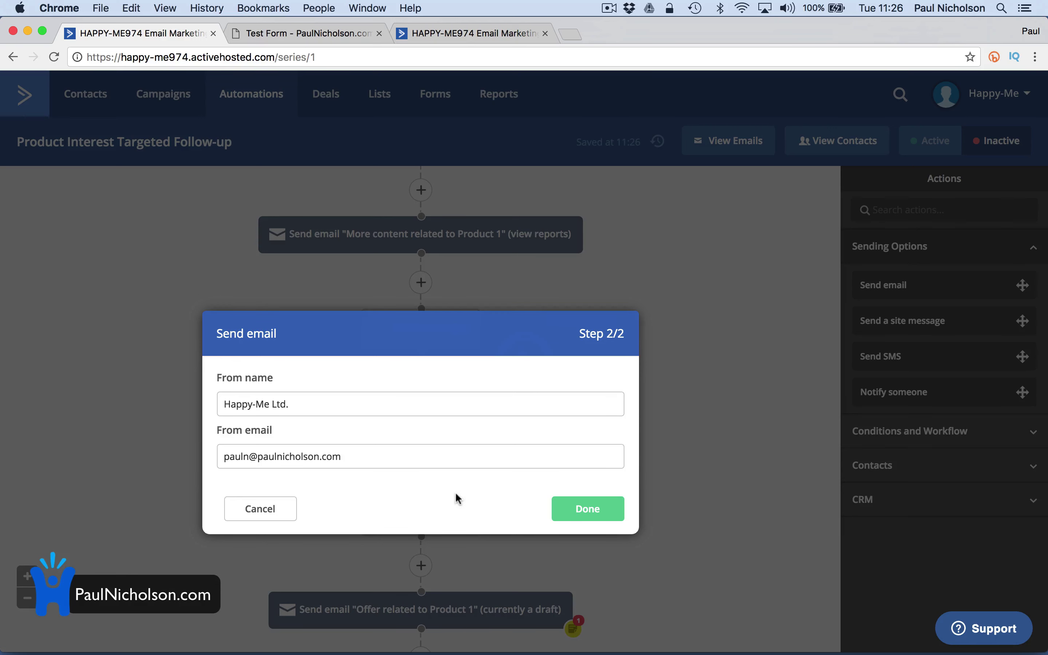
click(595, 516)
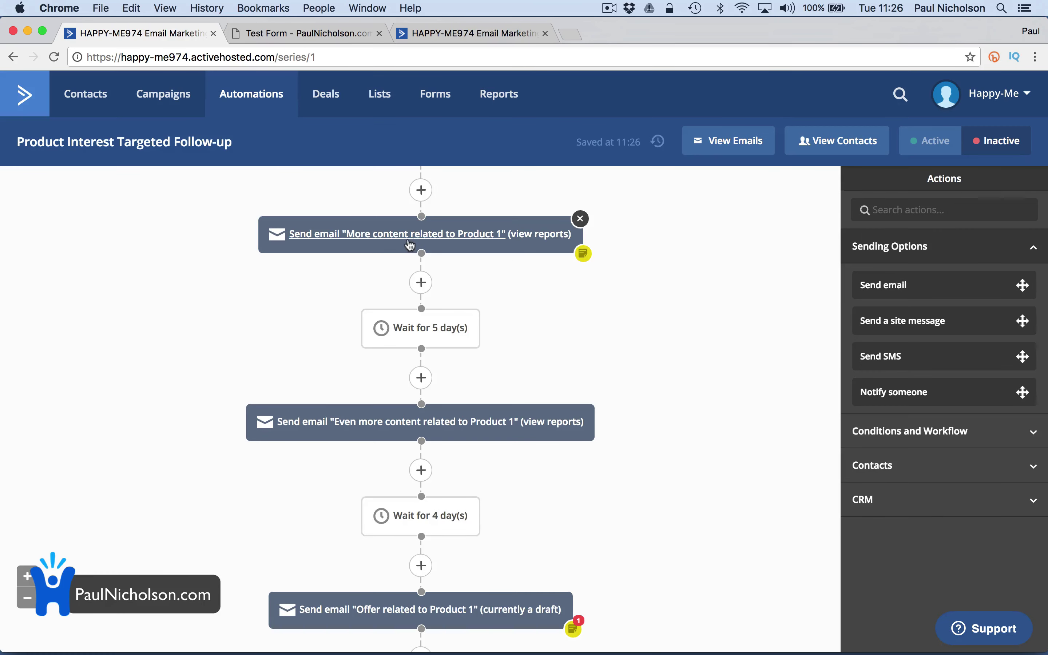
scroll(502, 255, up, 10)
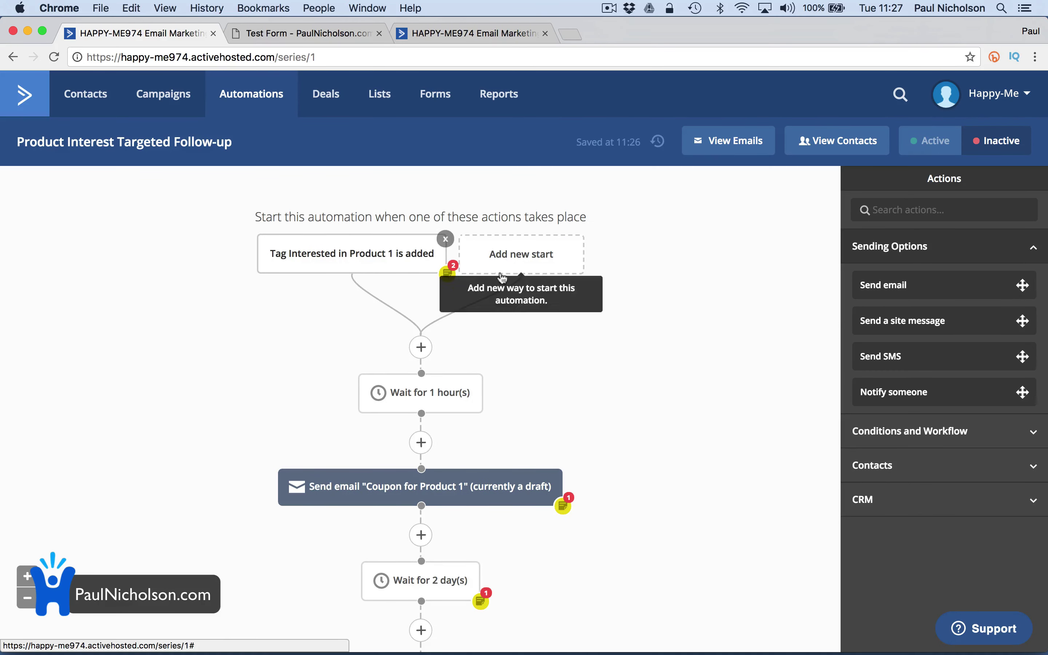
Add a 'Submits a form' start for Signup Form Website, set to Runs Once with segmenting off
click(528, 263)
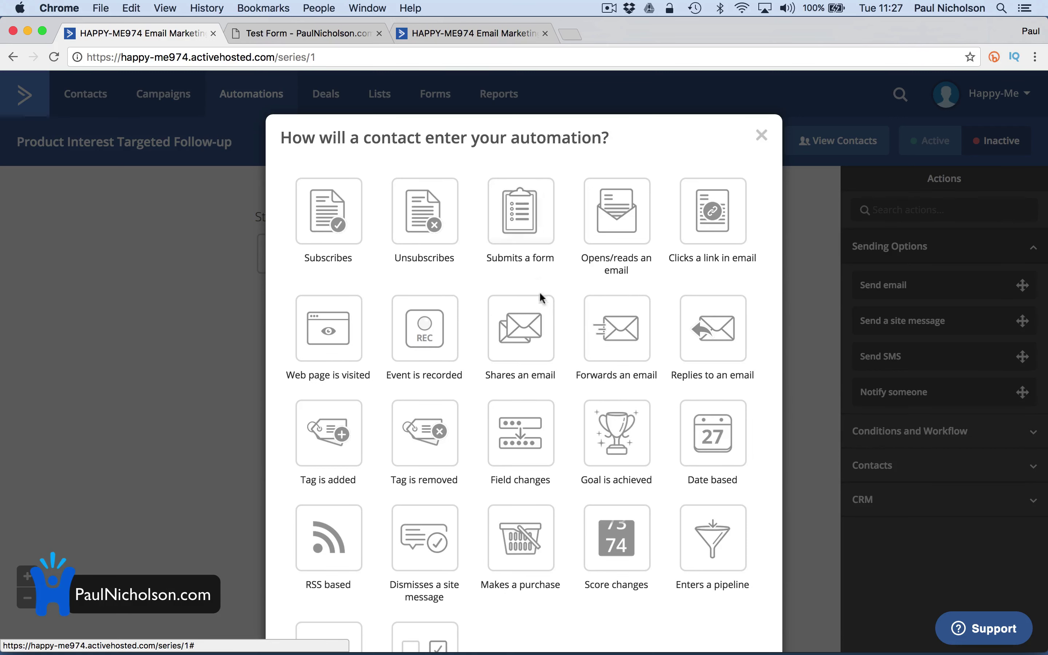
scroll(543, 305, down, 3)
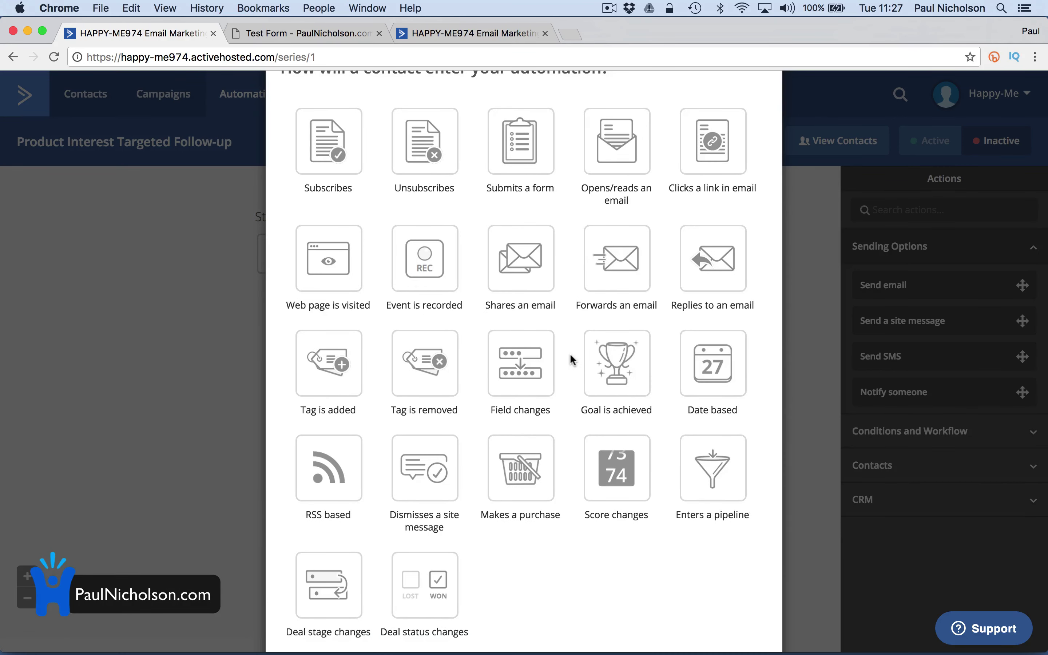
scroll(572, 359, down, 1)
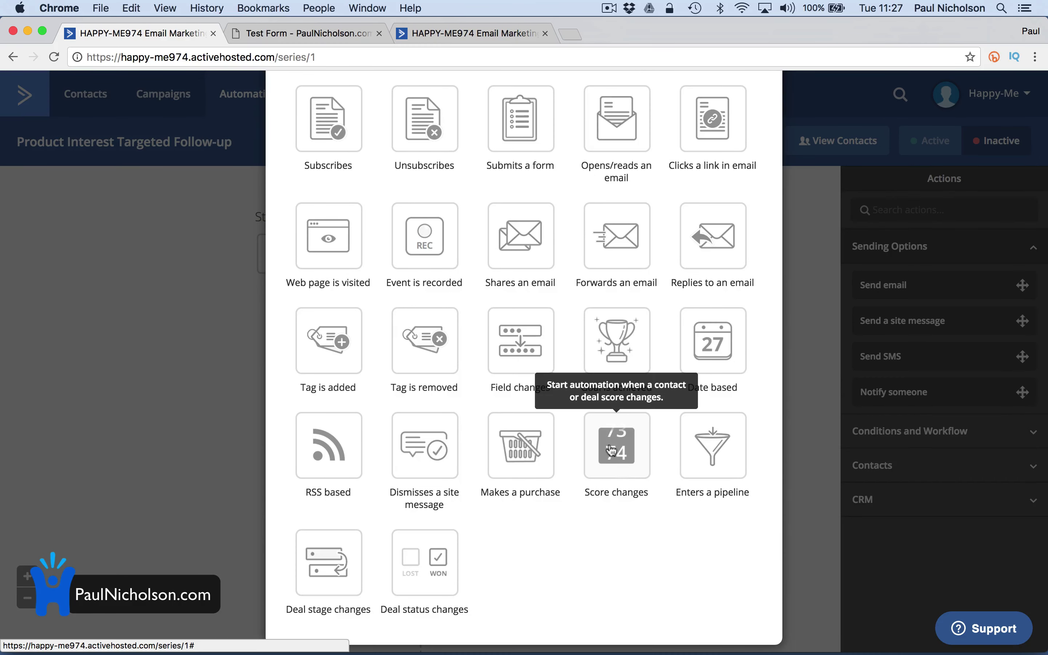
scroll(623, 465, up, 4)
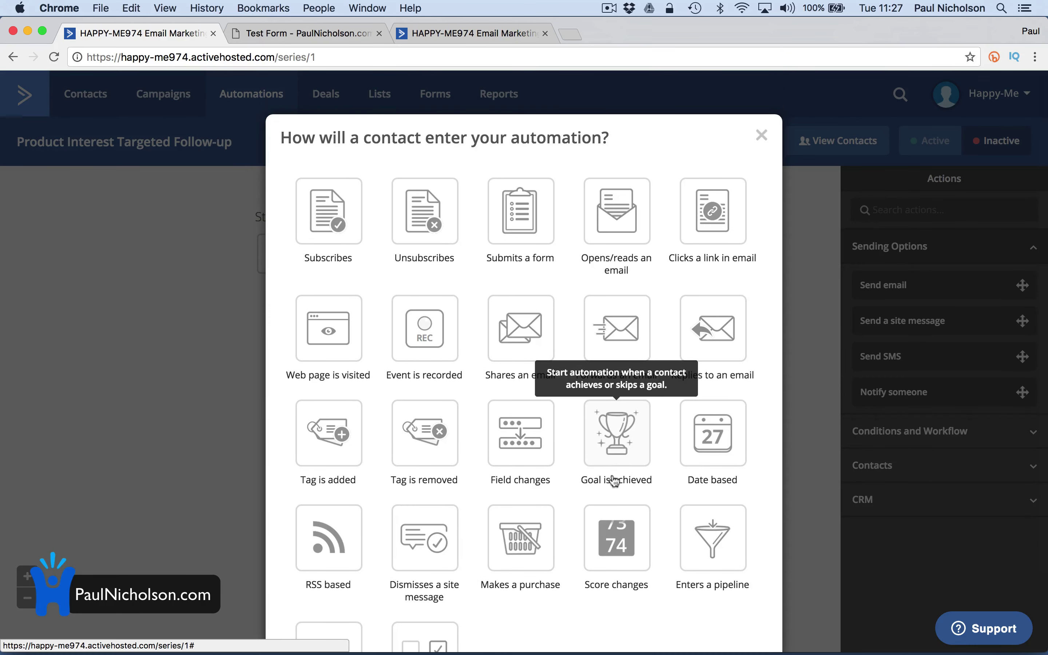
click(518, 252)
click(340, 197)
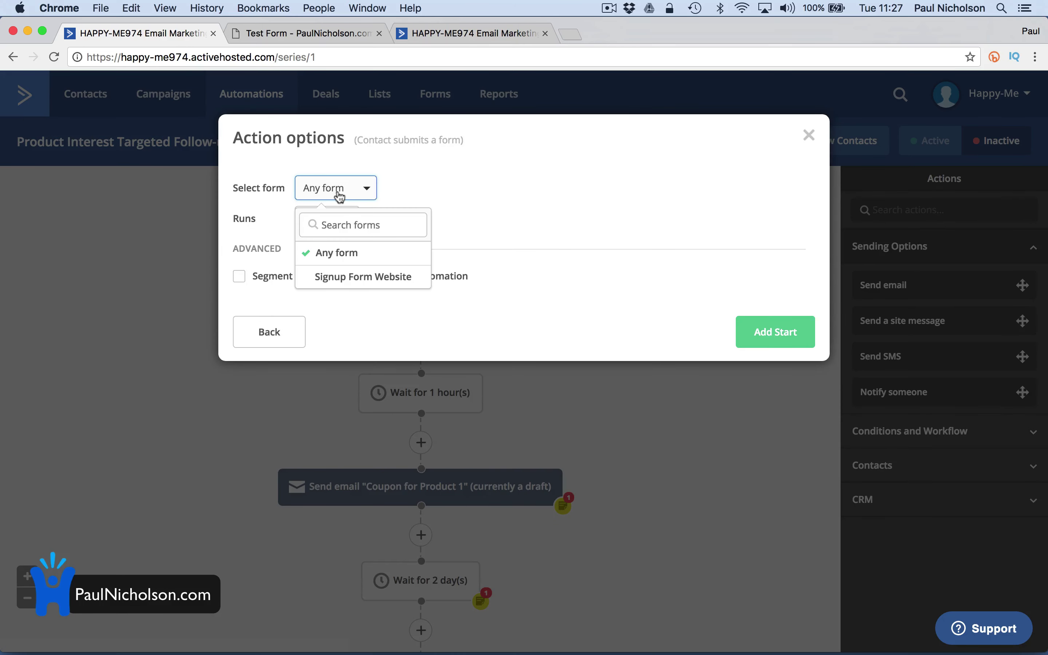
click(367, 284)
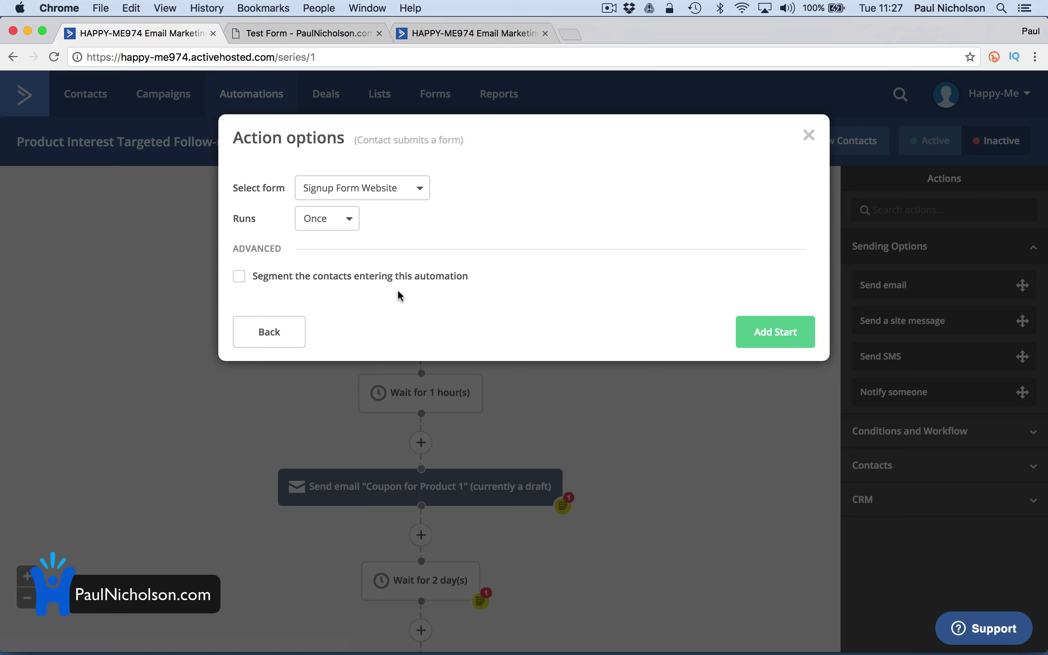
click(436, 280)
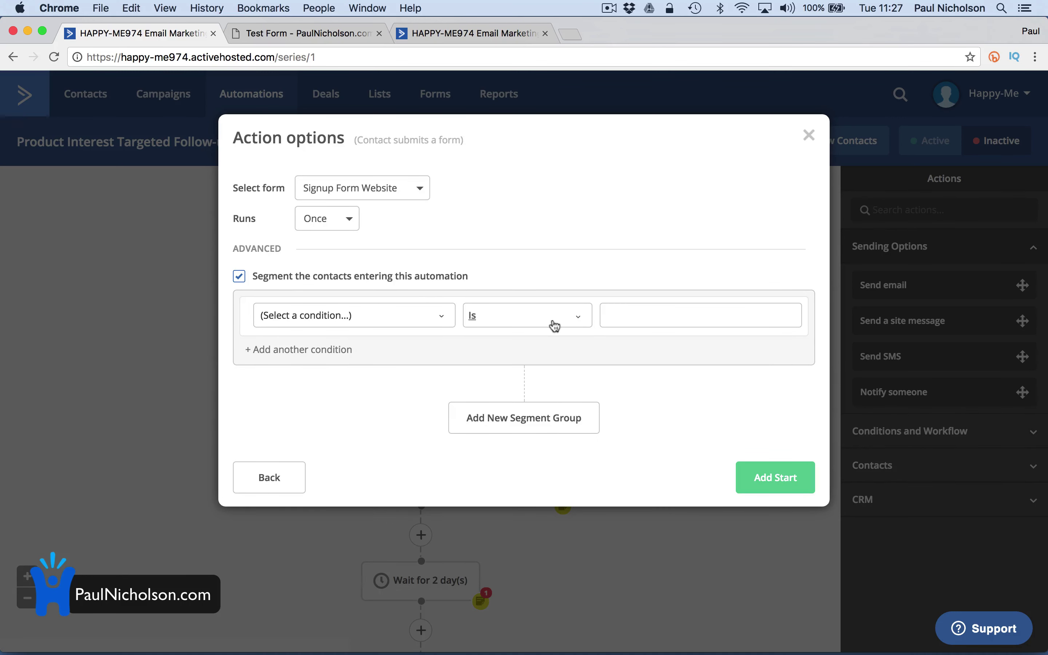
click(311, 280)
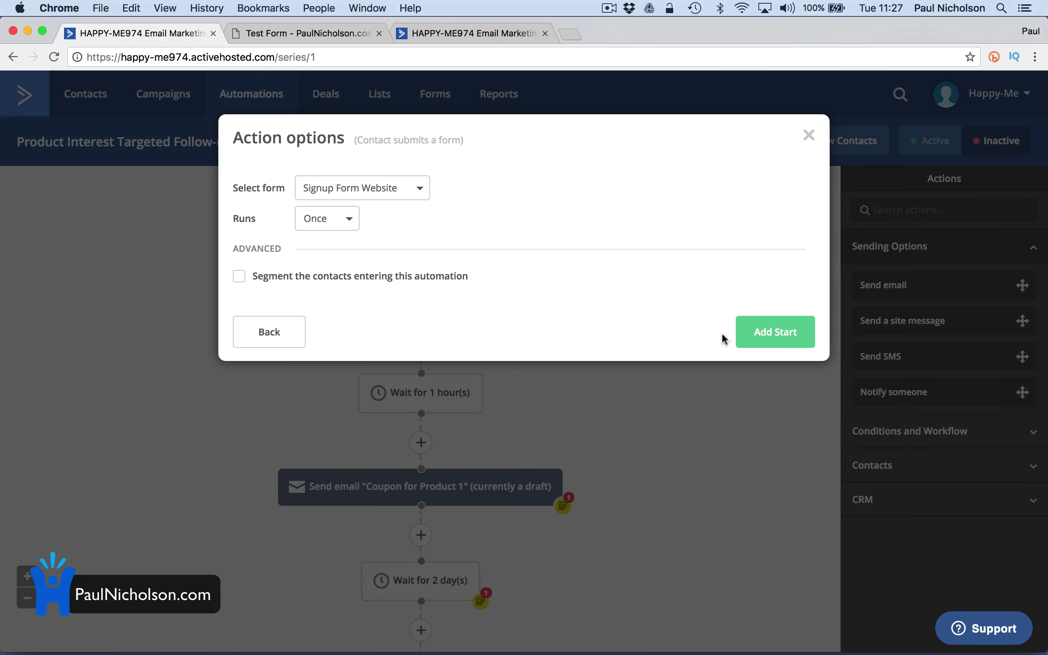
click(740, 335)
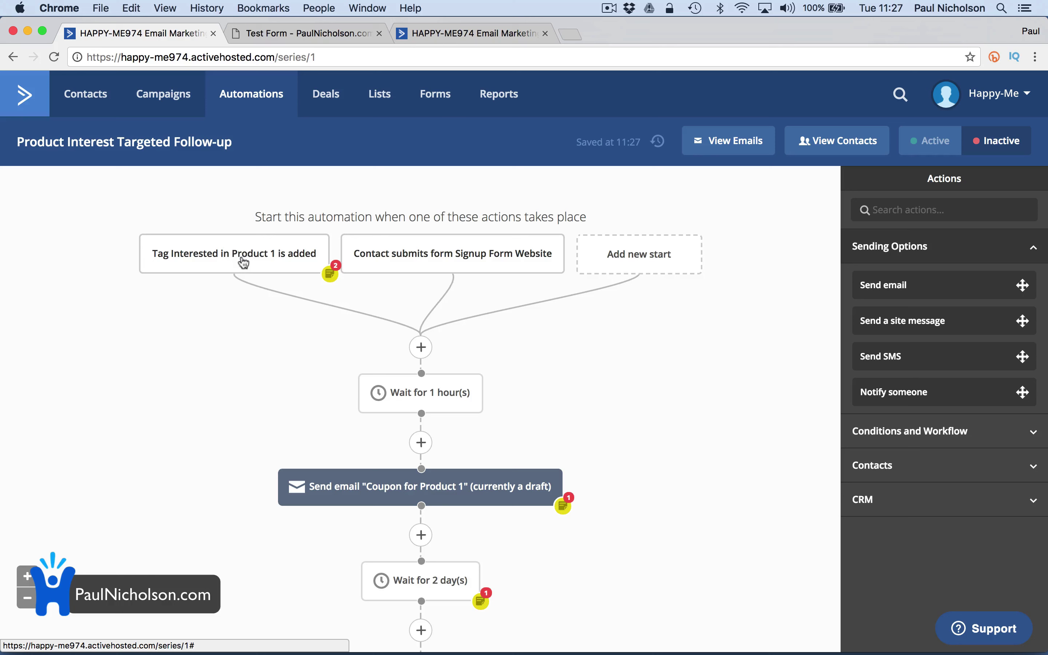
mouse_move(301, 259)
mouse_move(417, 256)
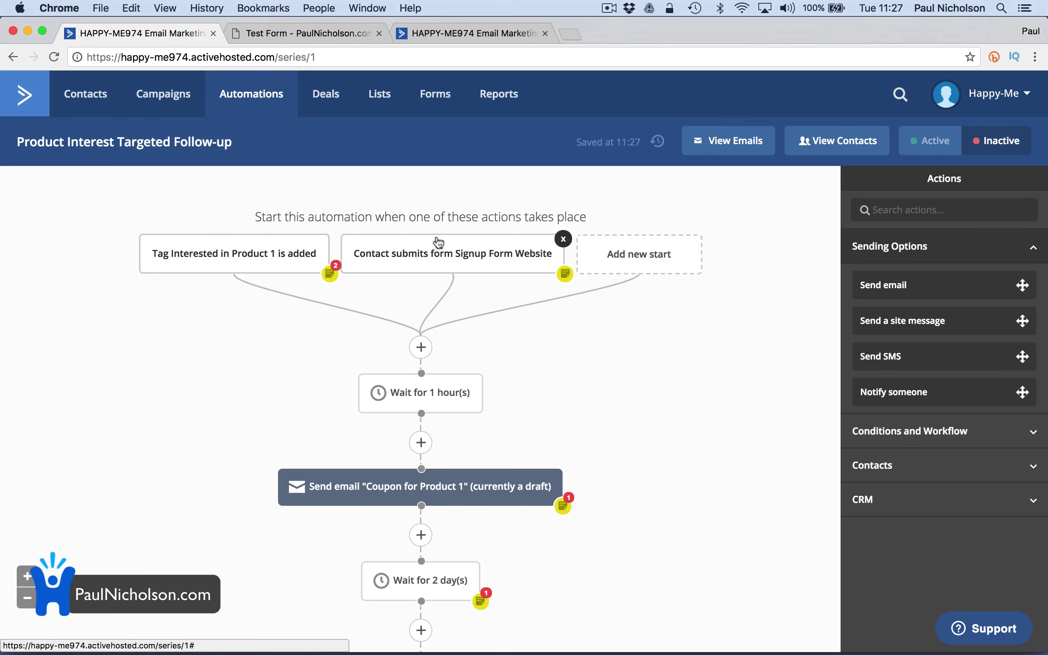
click(422, 30)
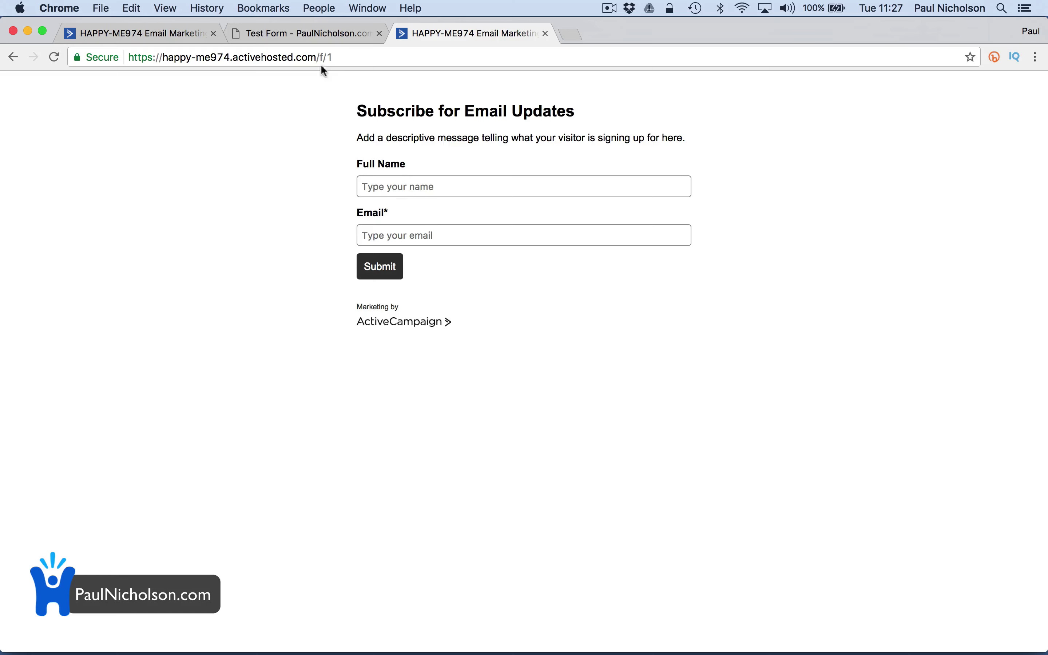
click(290, 35)
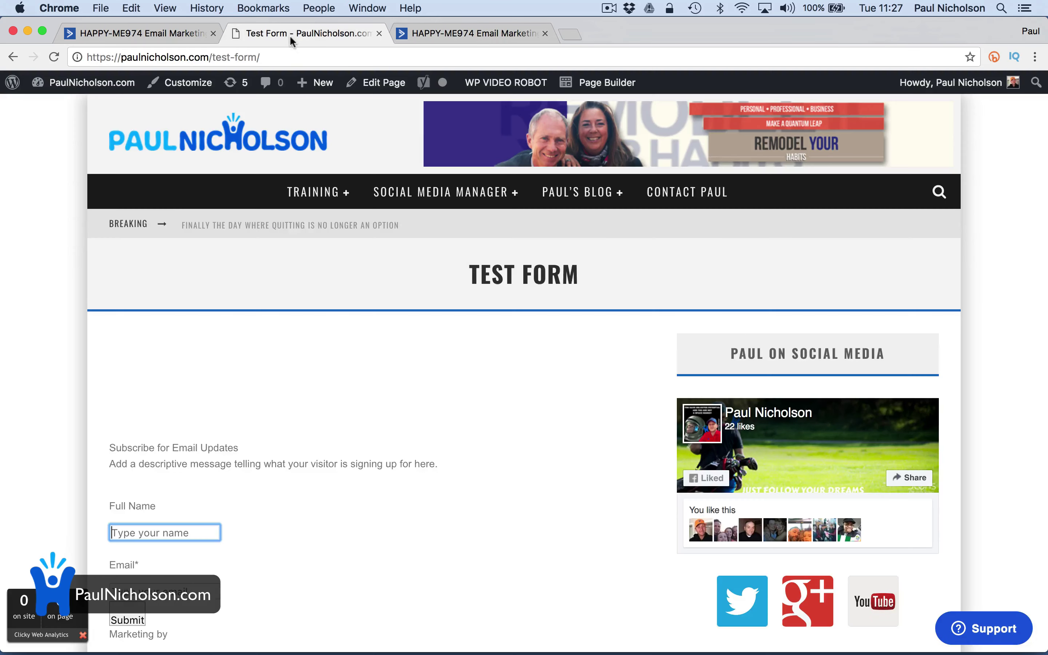
click(147, 35)
scroll(441, 389, down, 5)
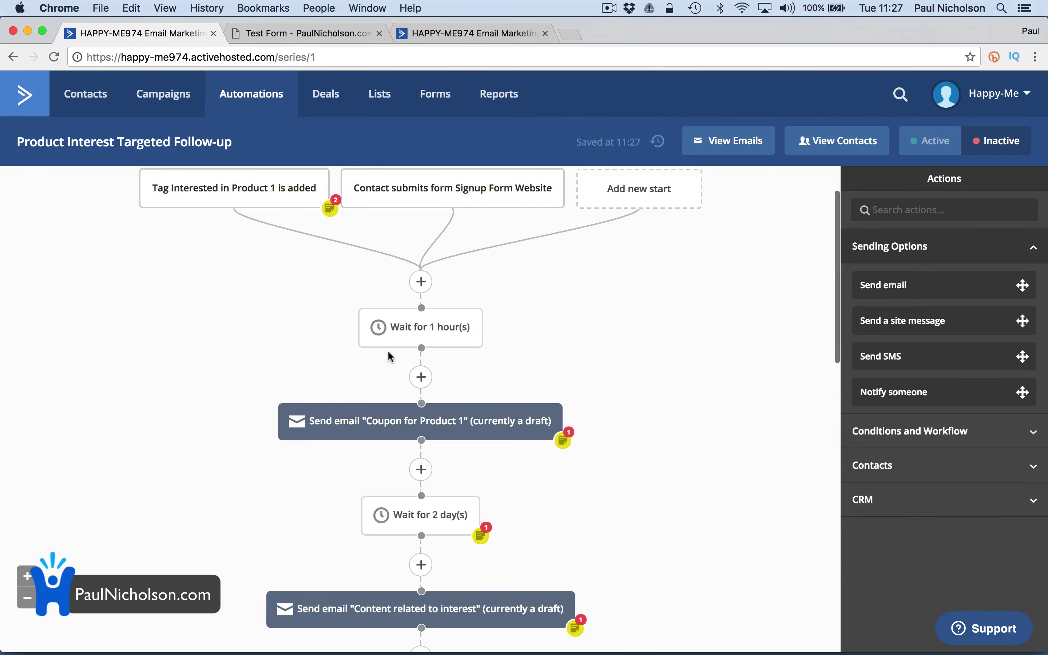
click(419, 305)
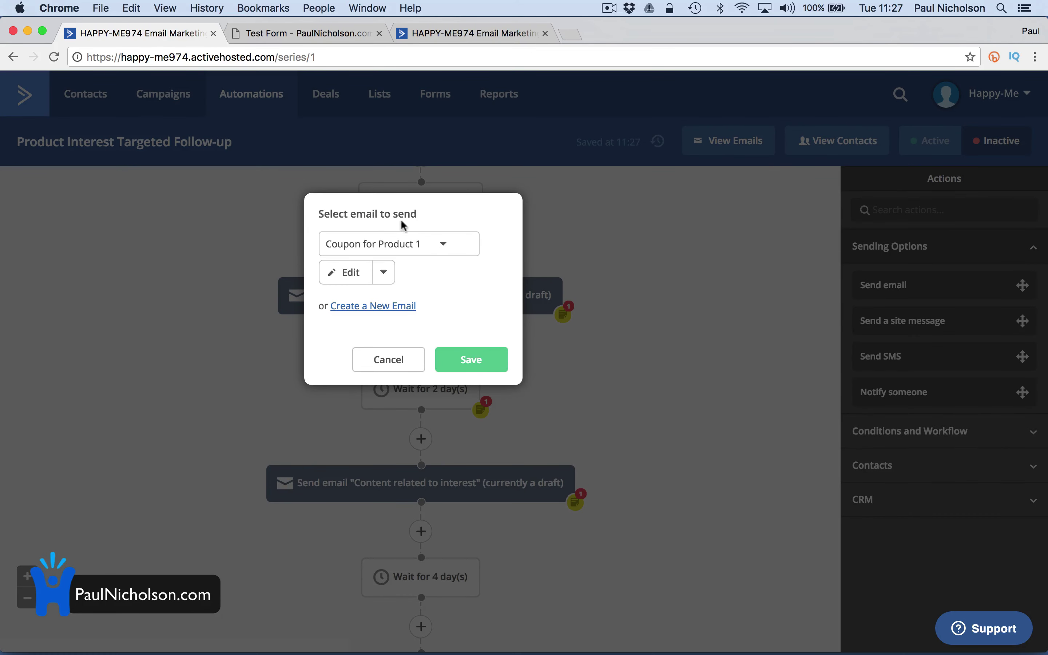
click(396, 362)
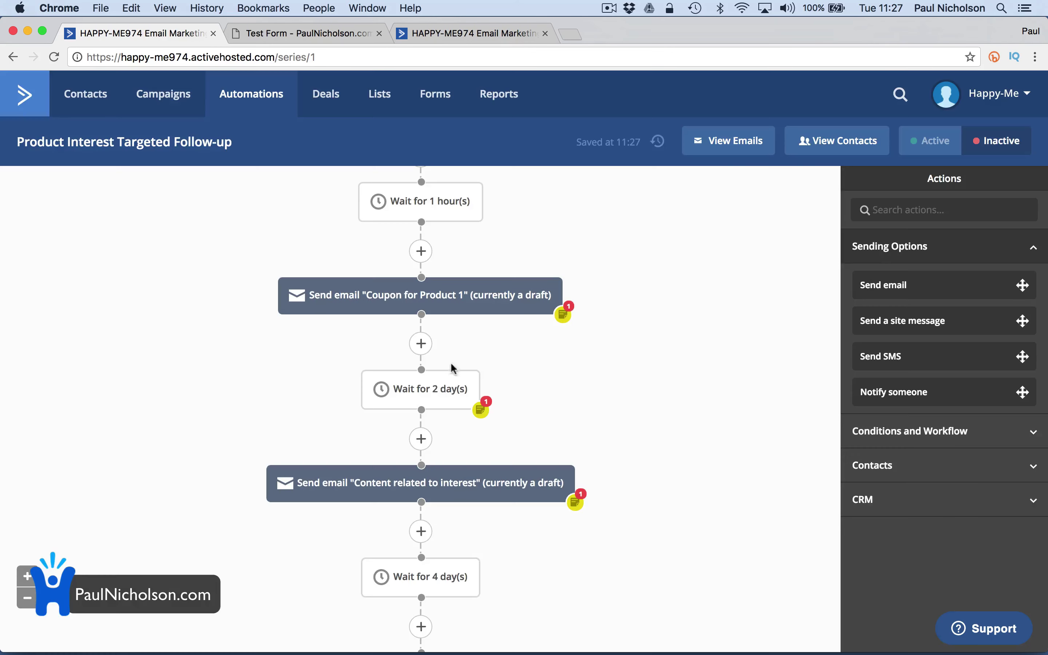
scroll(476, 389, down, 2)
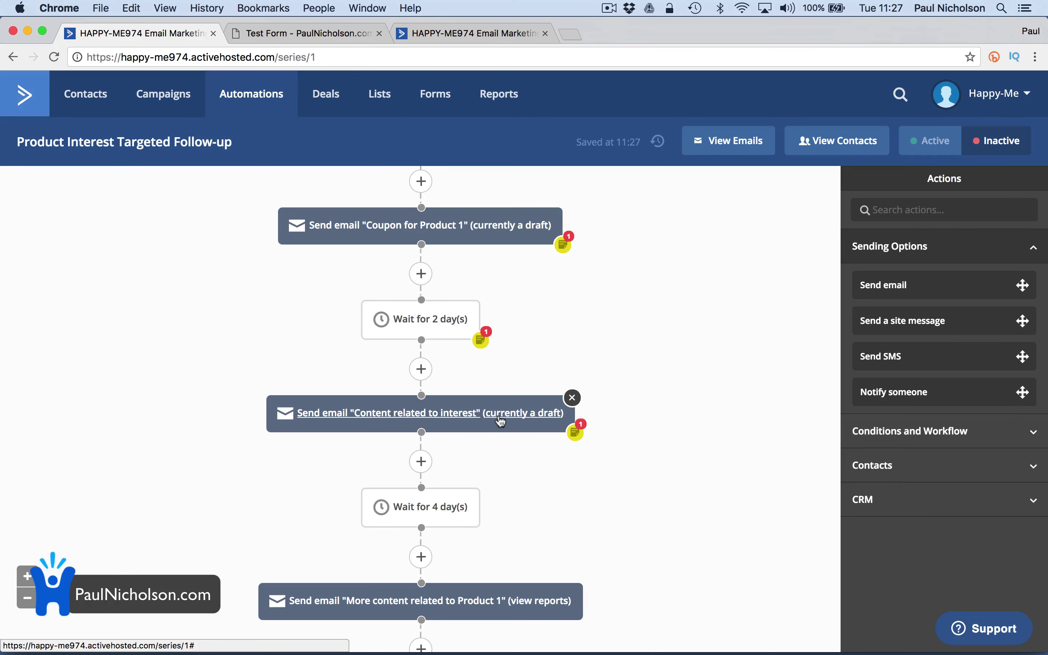
scroll(498, 418, down, 1)
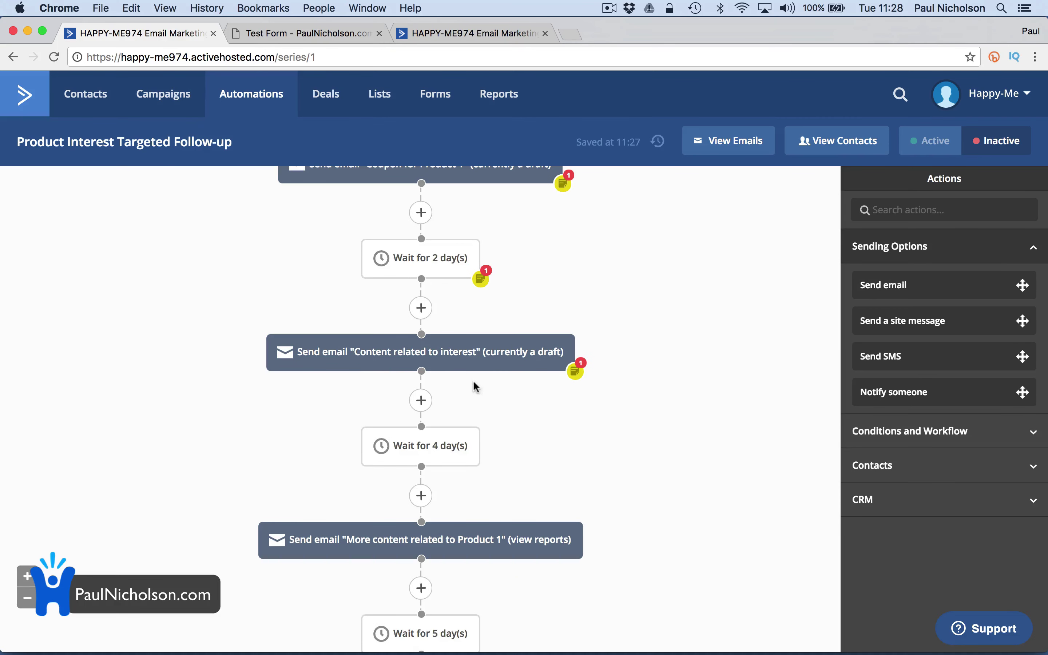
scroll(473, 380, down, 2)
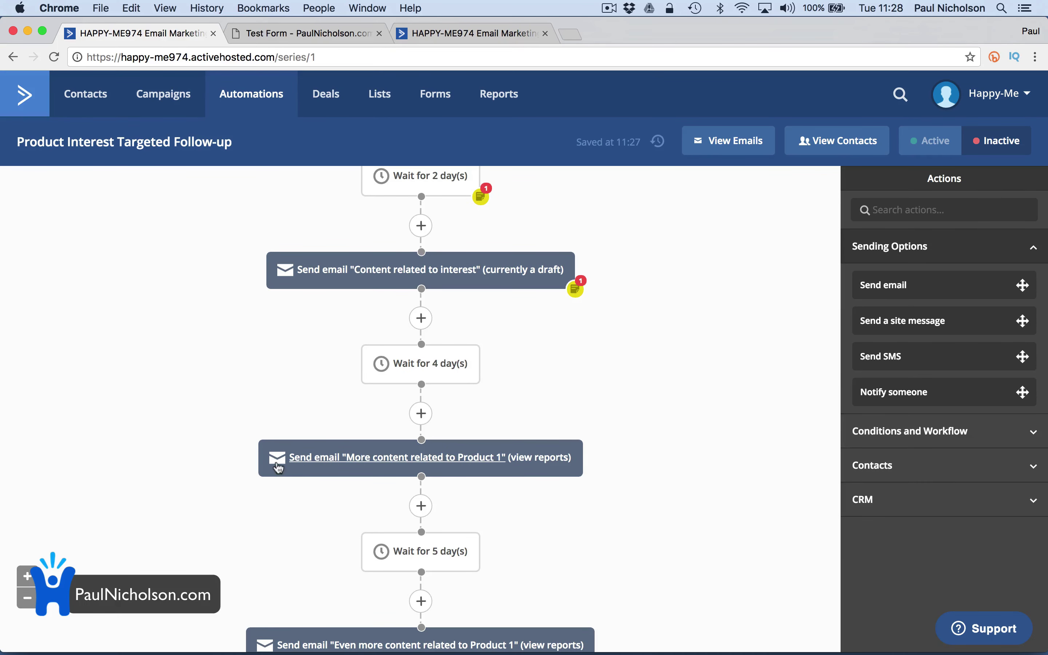
scroll(522, 470, down, 3)
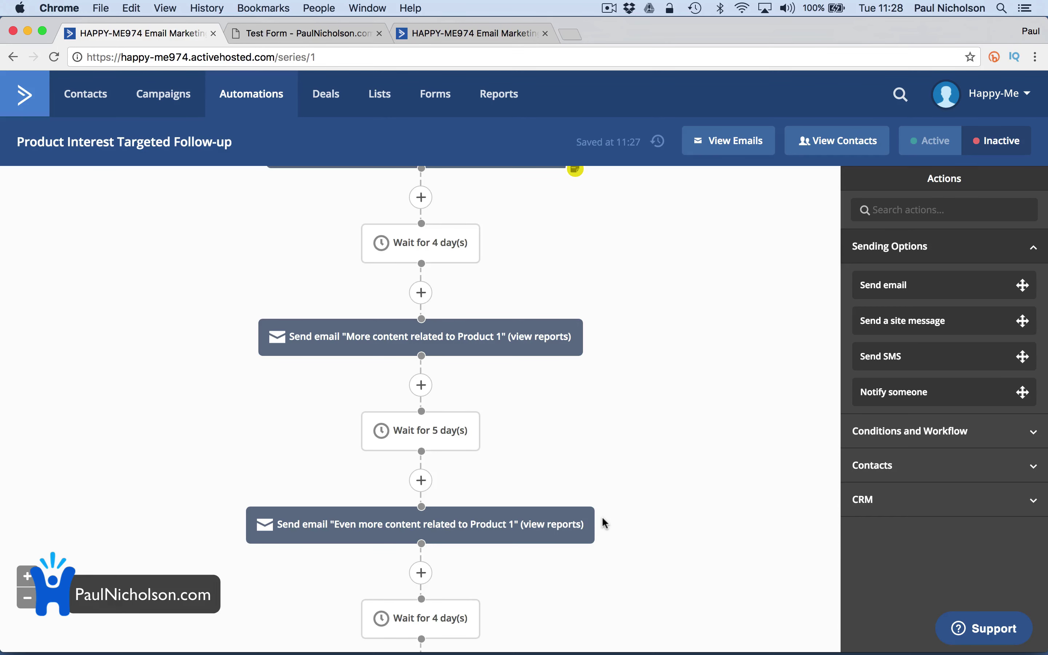
scroll(601, 516, up, 8)
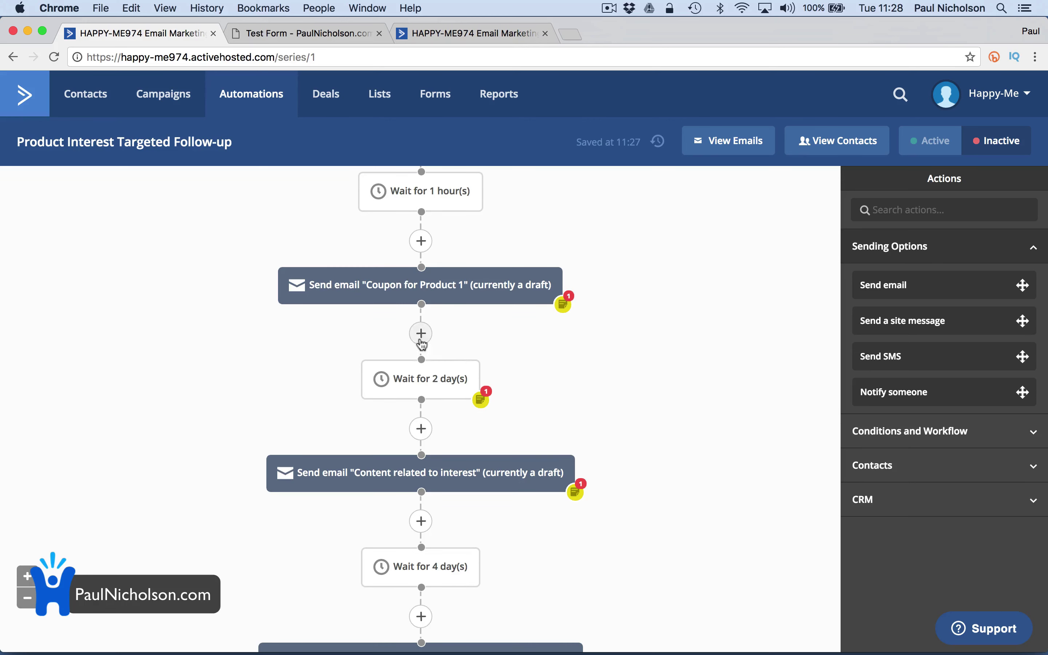
After the Coupon for Product 1 email, add the CRM 'Add task' action
click(422, 334)
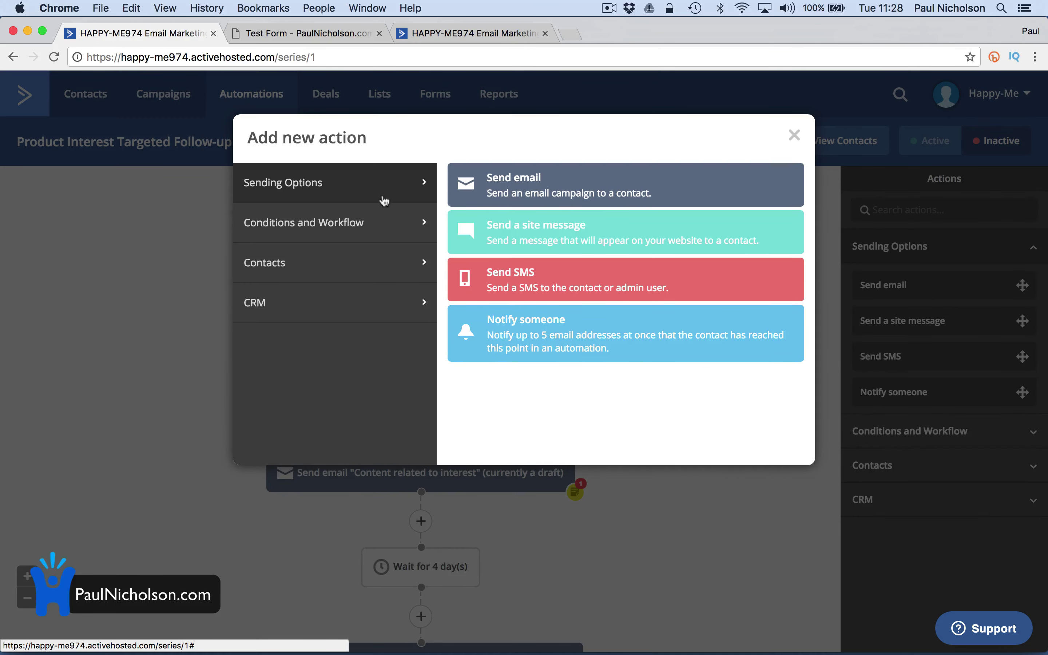
click(381, 223)
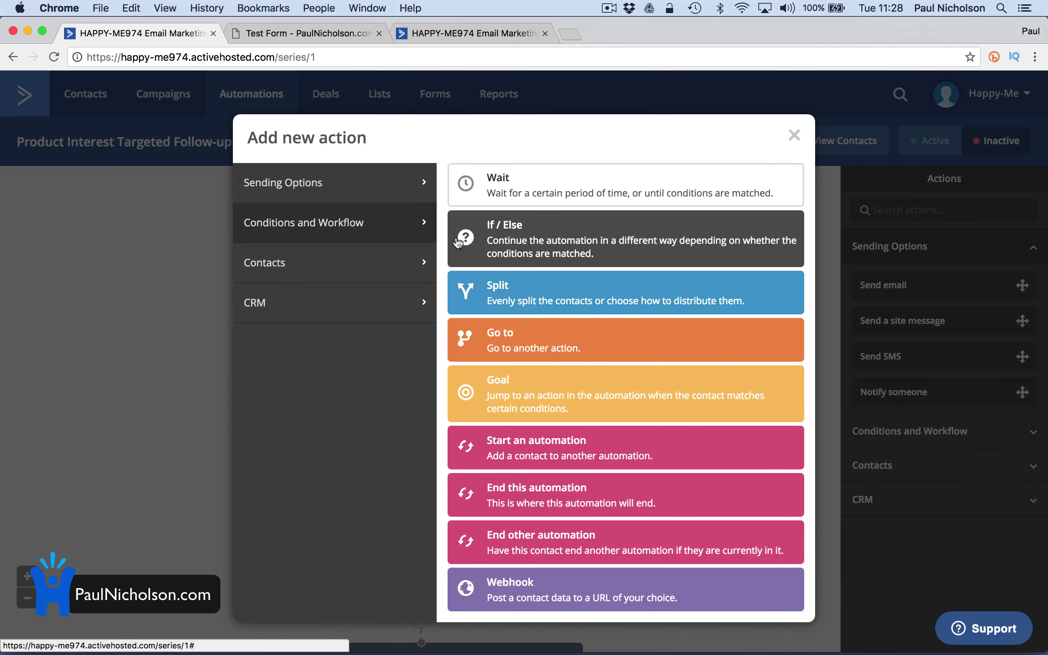
click(403, 267)
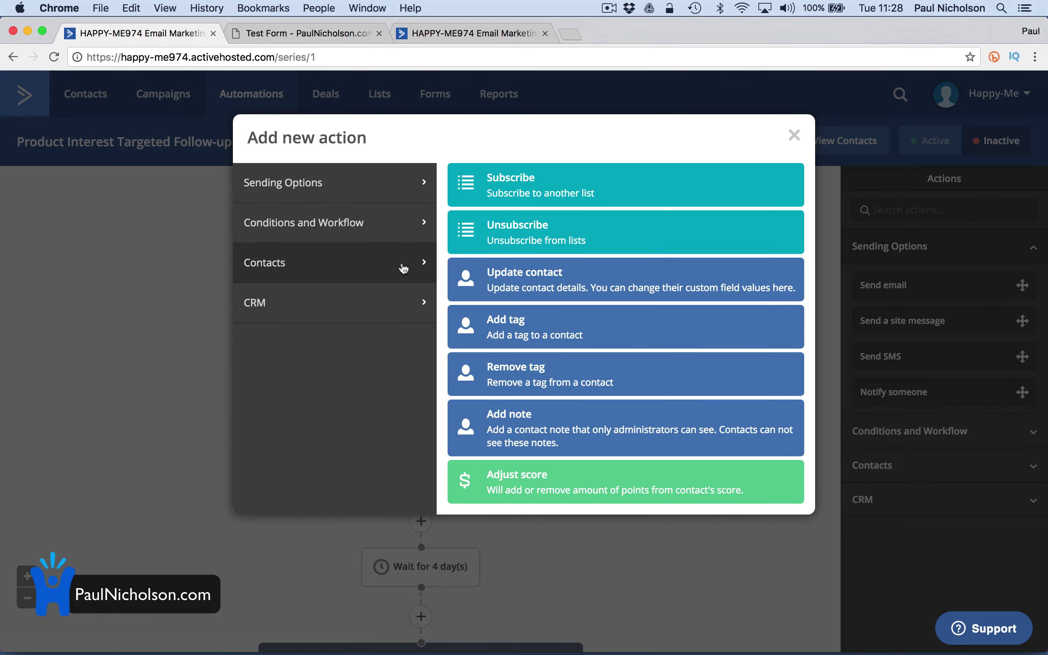
click(382, 320)
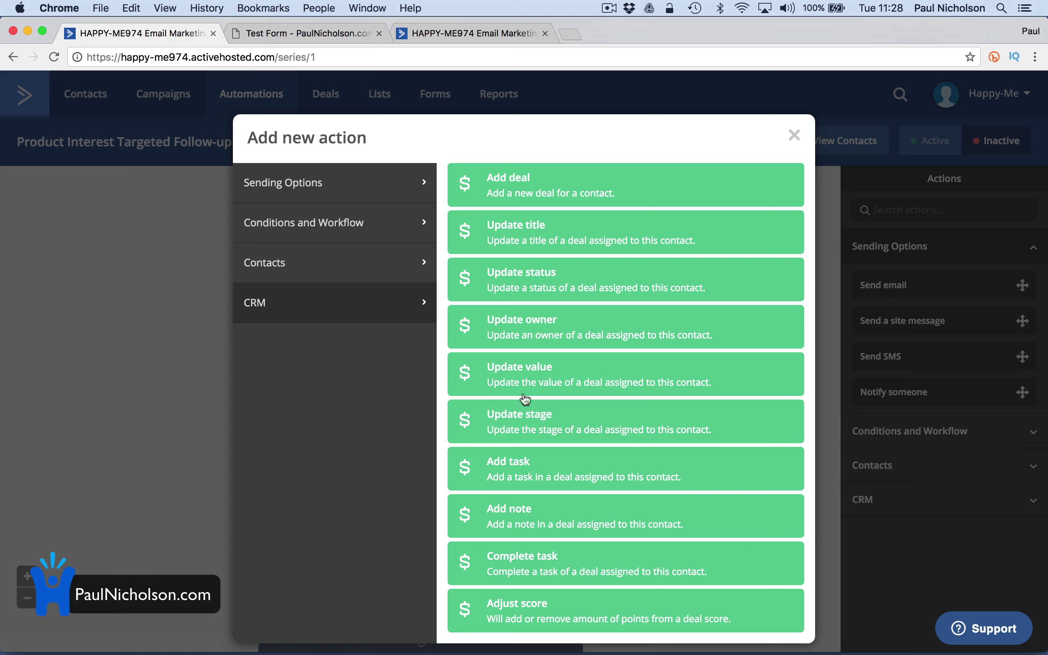
click(519, 475)
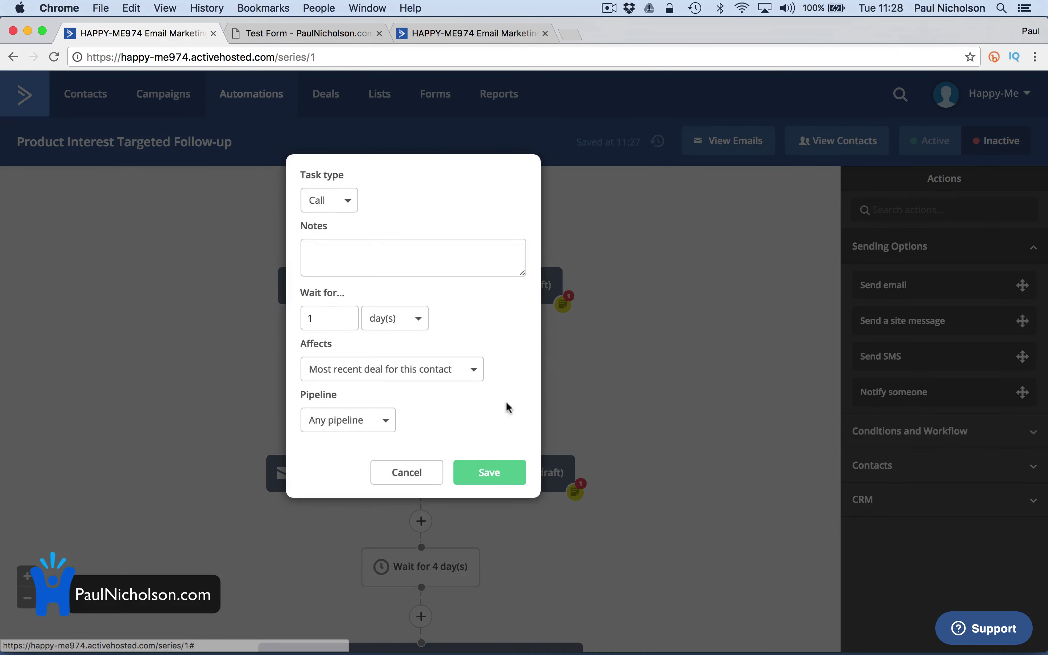
Make it a Call task noted 'Call after 1st Email opened .' on the most recent CCTV Sales deal, then save
click(342, 202)
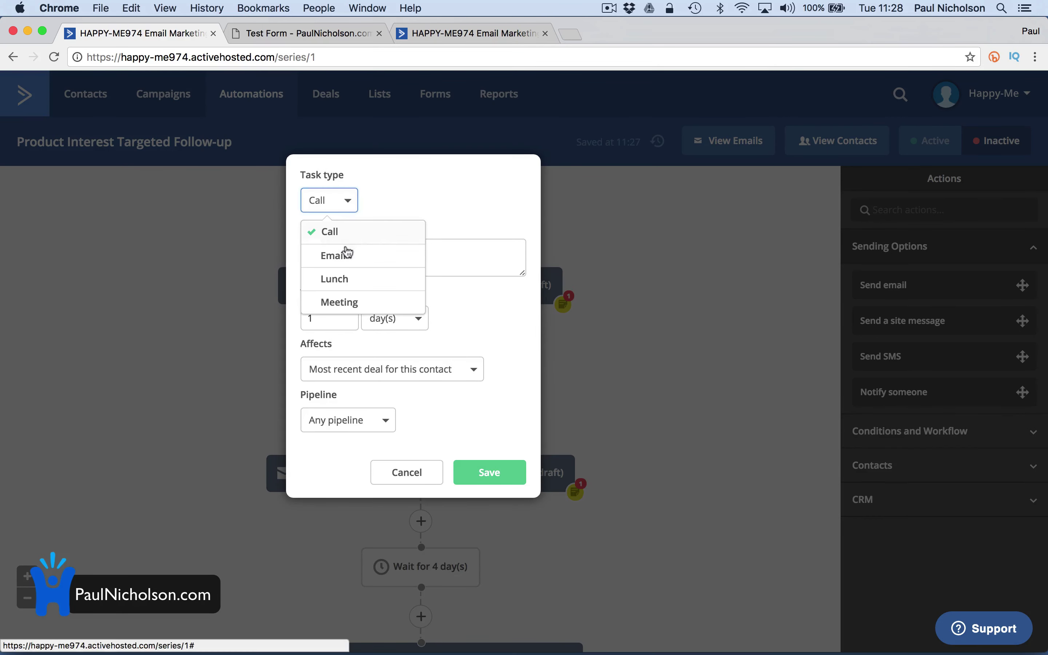
click(342, 234)
click(340, 242)
text(Call after 1st Email opened .)
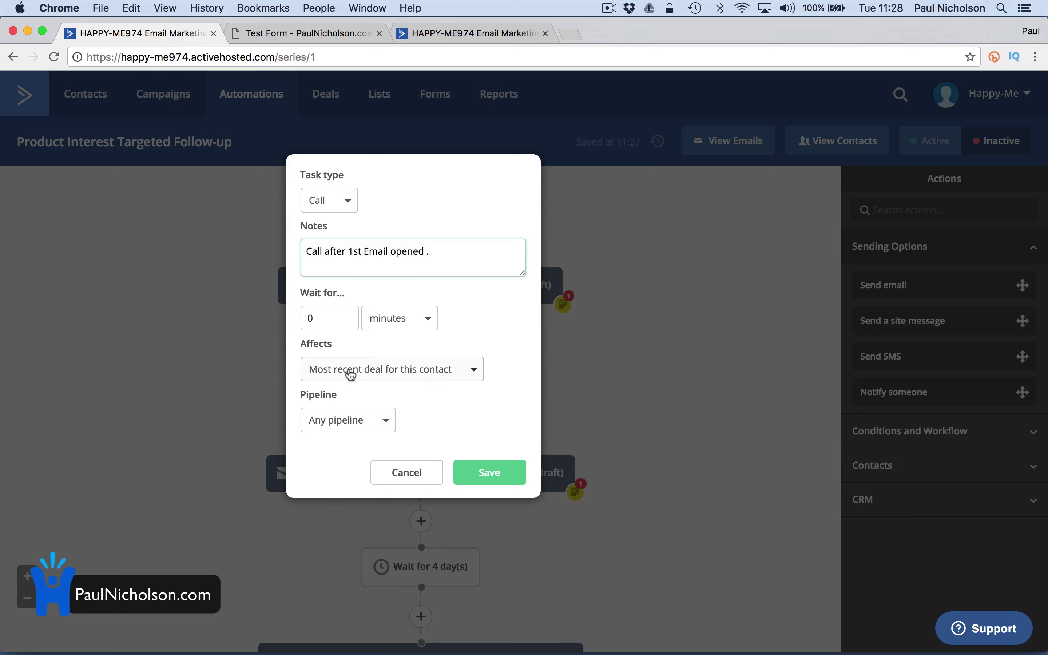
click(430, 379)
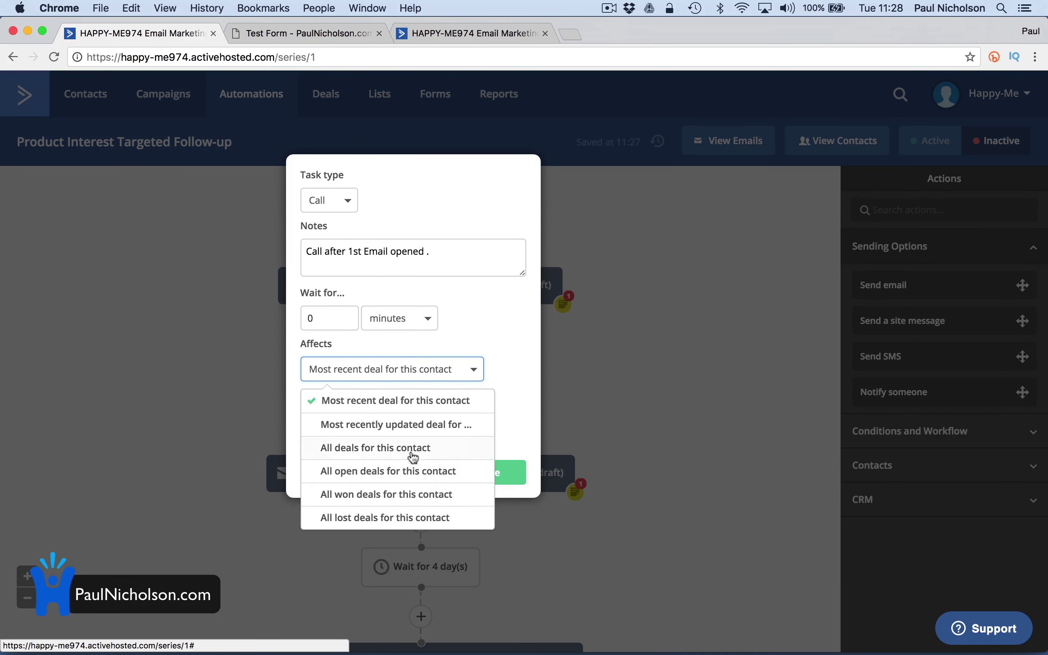
click(495, 374)
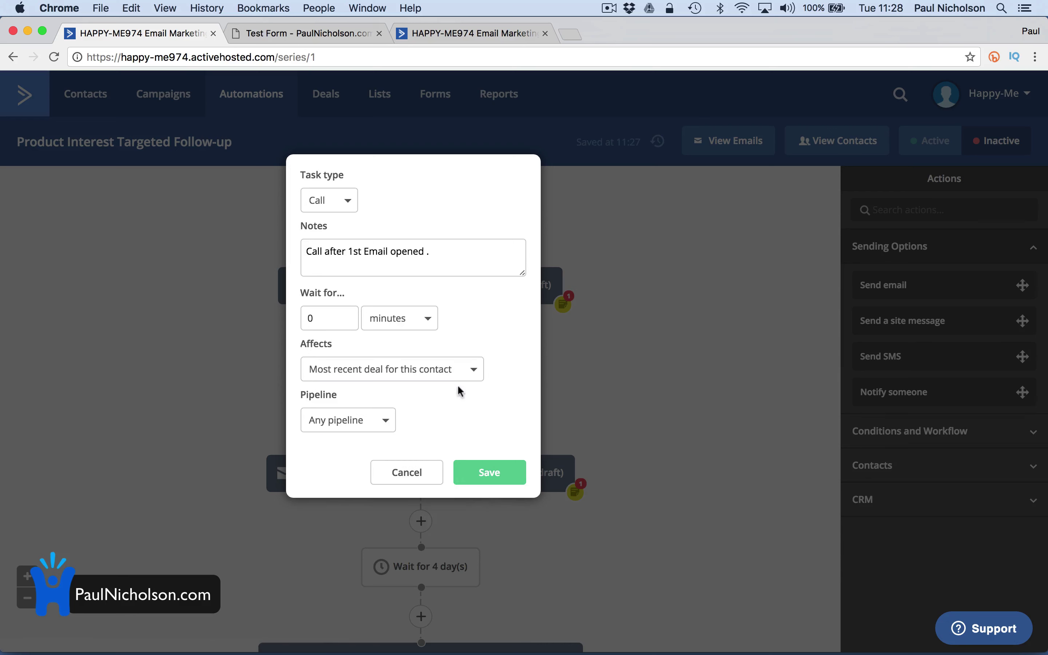
click(398, 423)
click(375, 470)
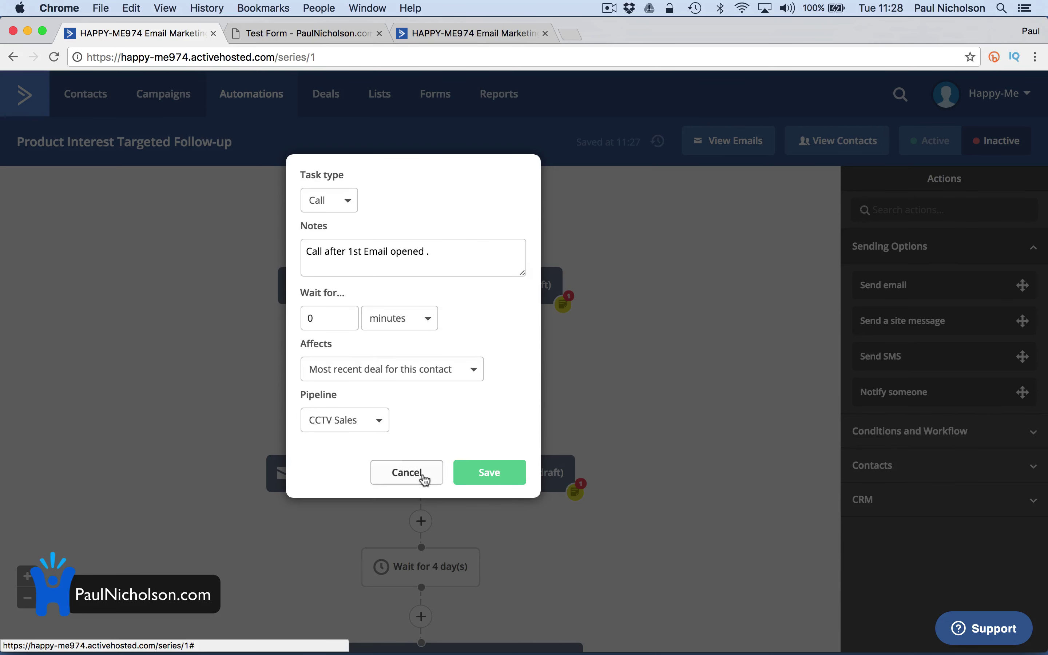
click(484, 476)
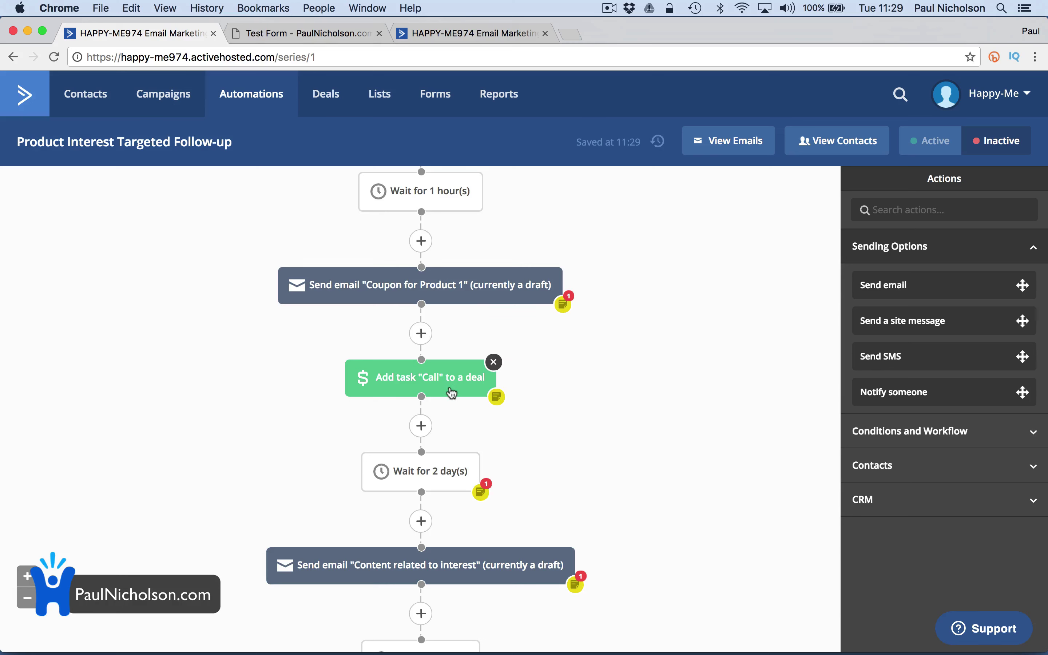
scroll(536, 416, down, 15)
scroll(535, 414, down, 4)
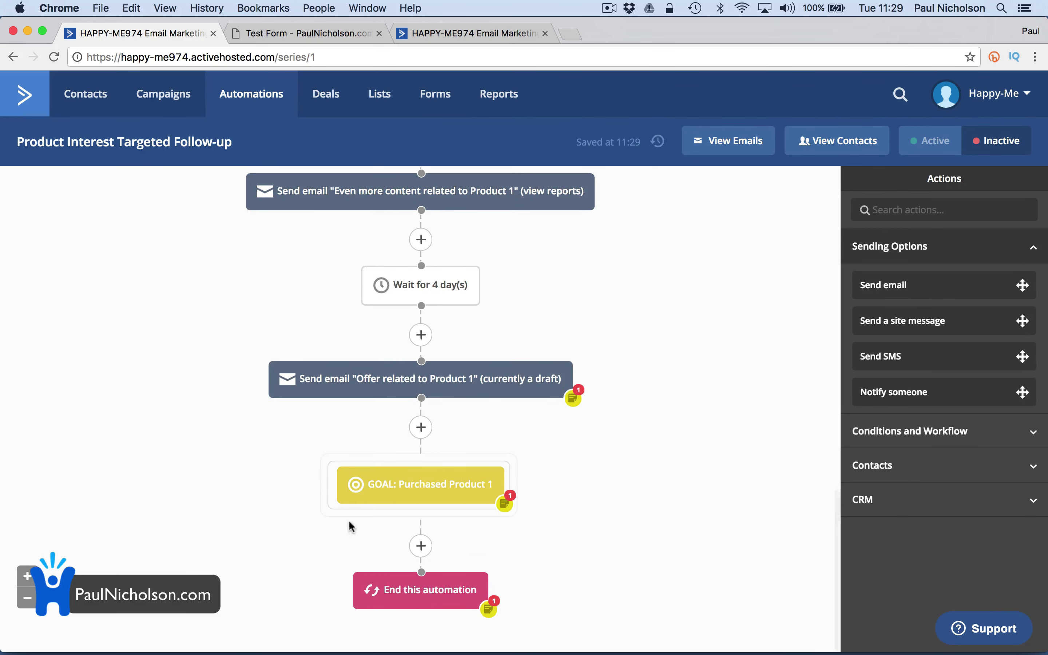
scroll(445, 209, up, 19)
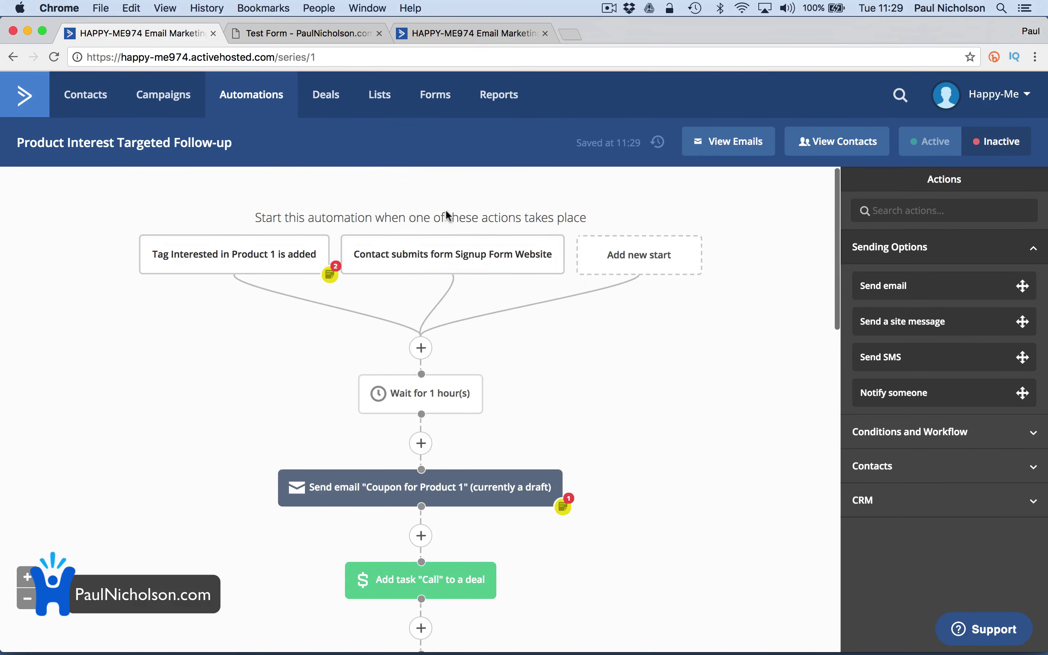
scroll(502, 416, down, 2)
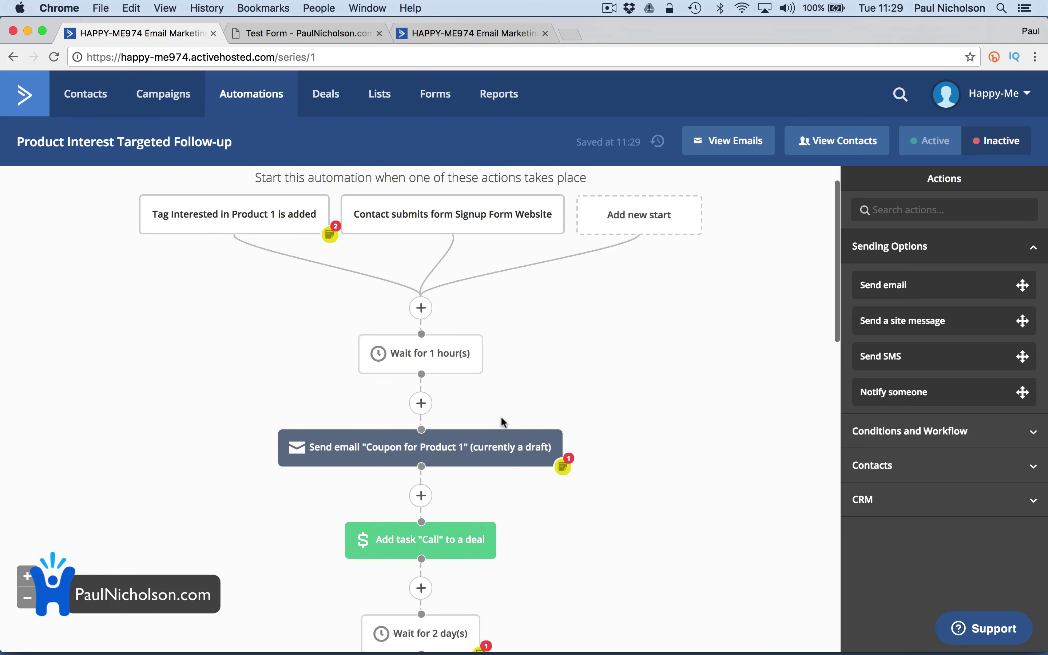
scroll(502, 418, up, 2)
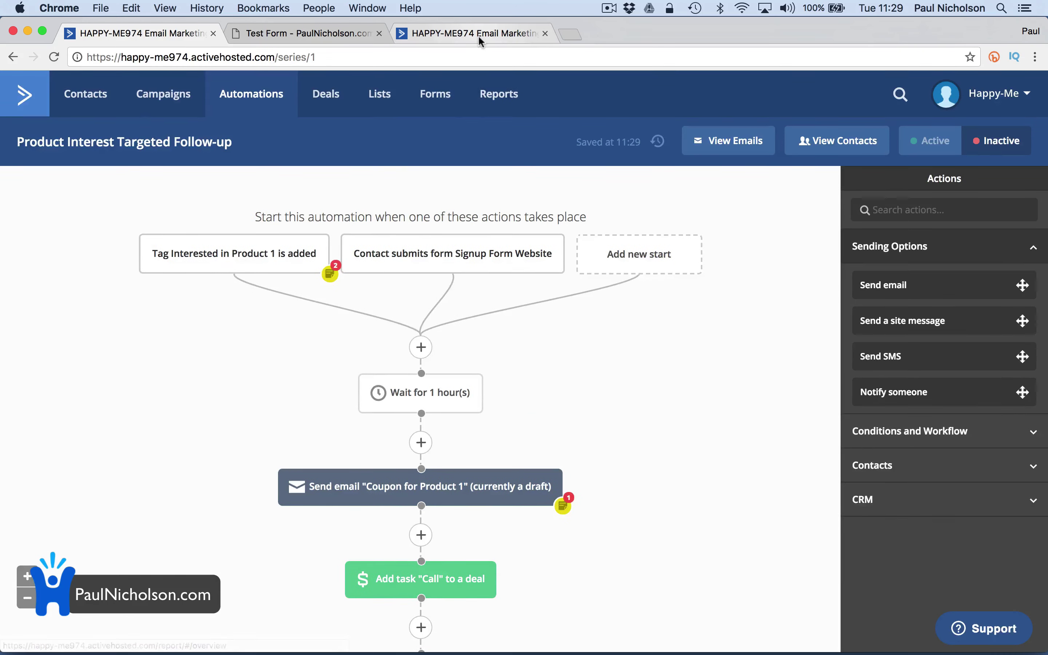
click(478, 35)
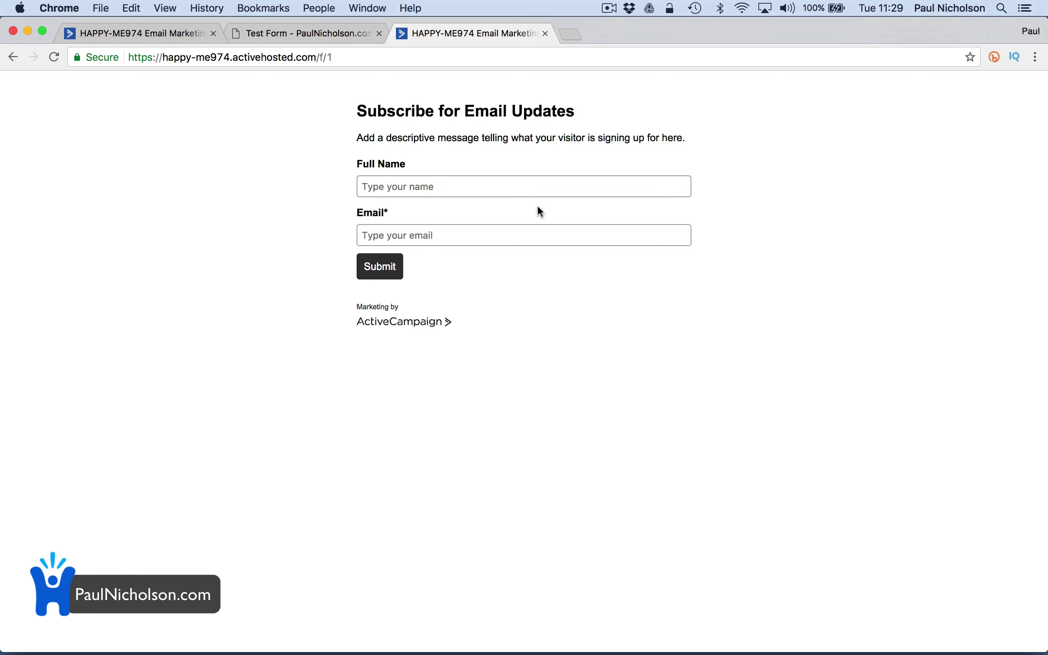
click(274, 33)
click(153, 32)
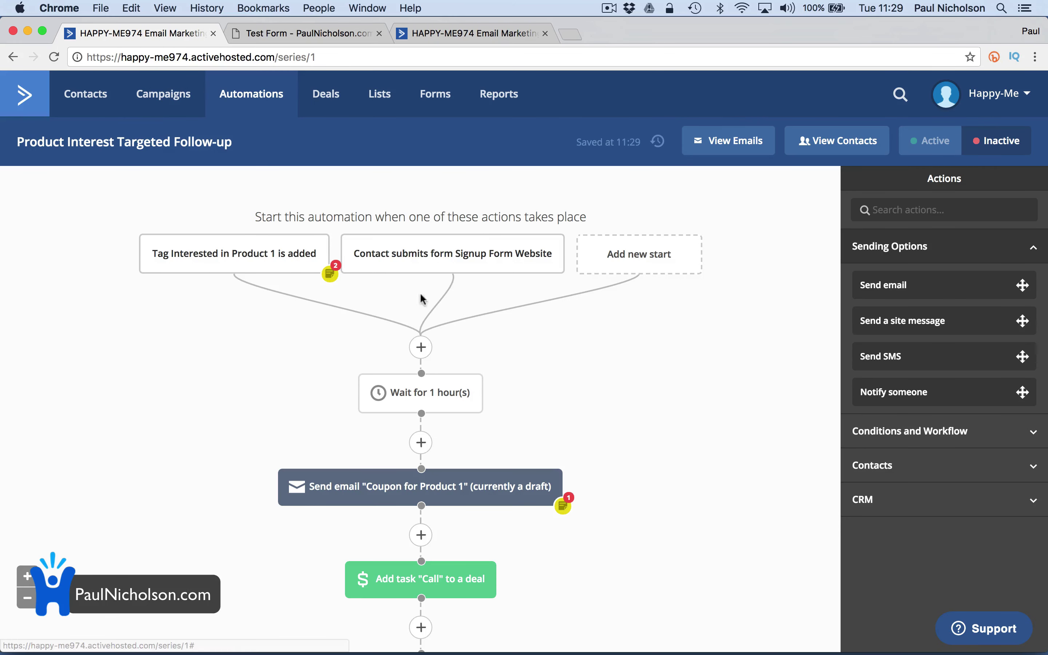
scroll(489, 357, down, 3)
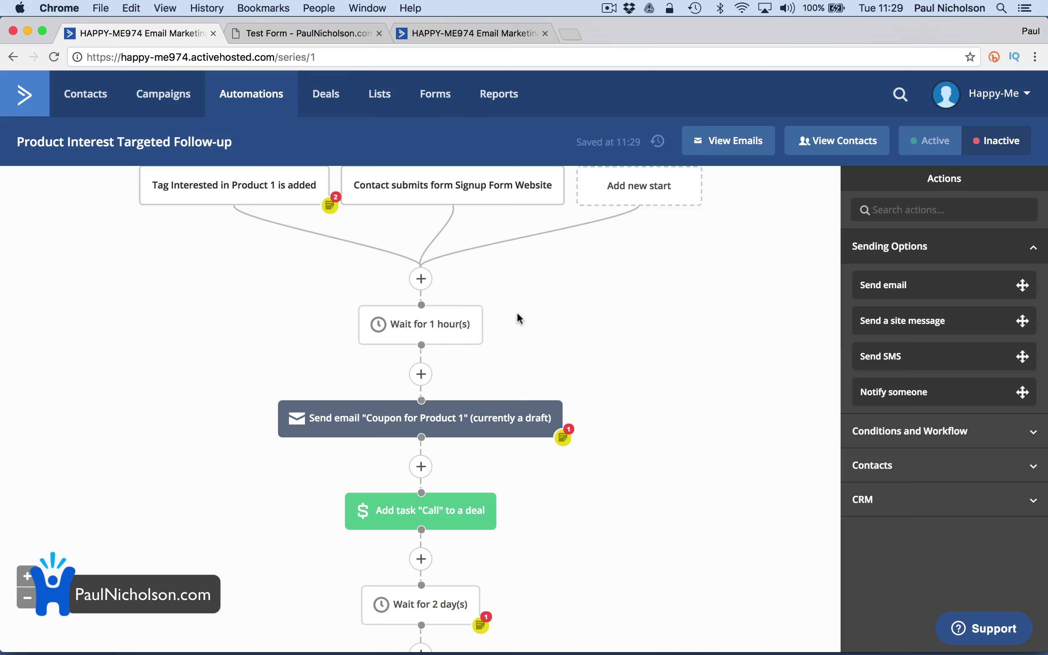
scroll(526, 399, down, 3)
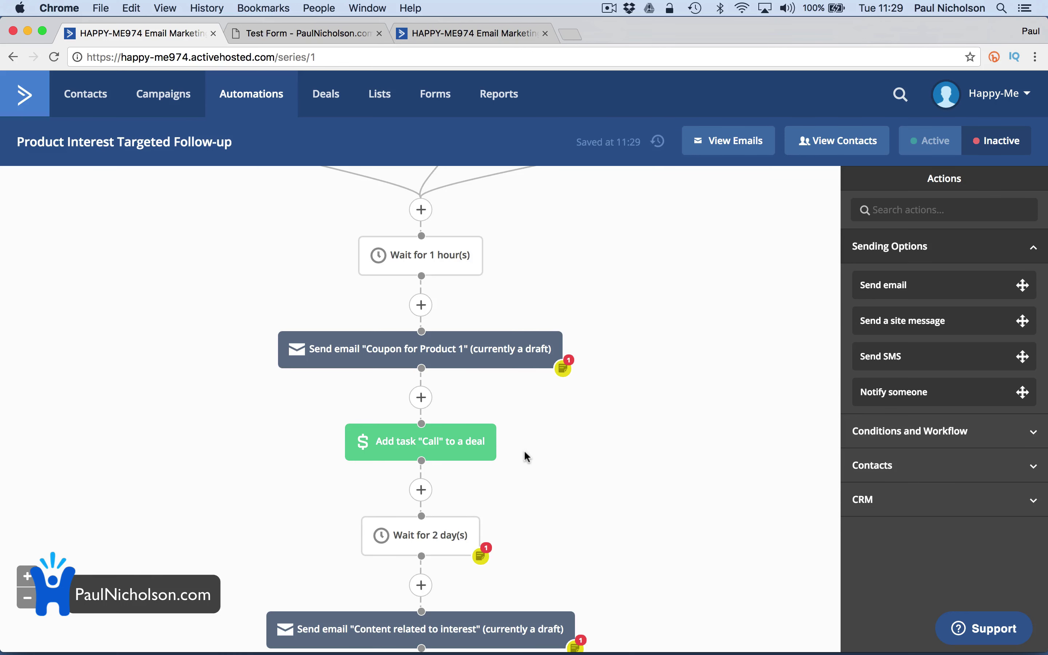
scroll(524, 450, down, 6)
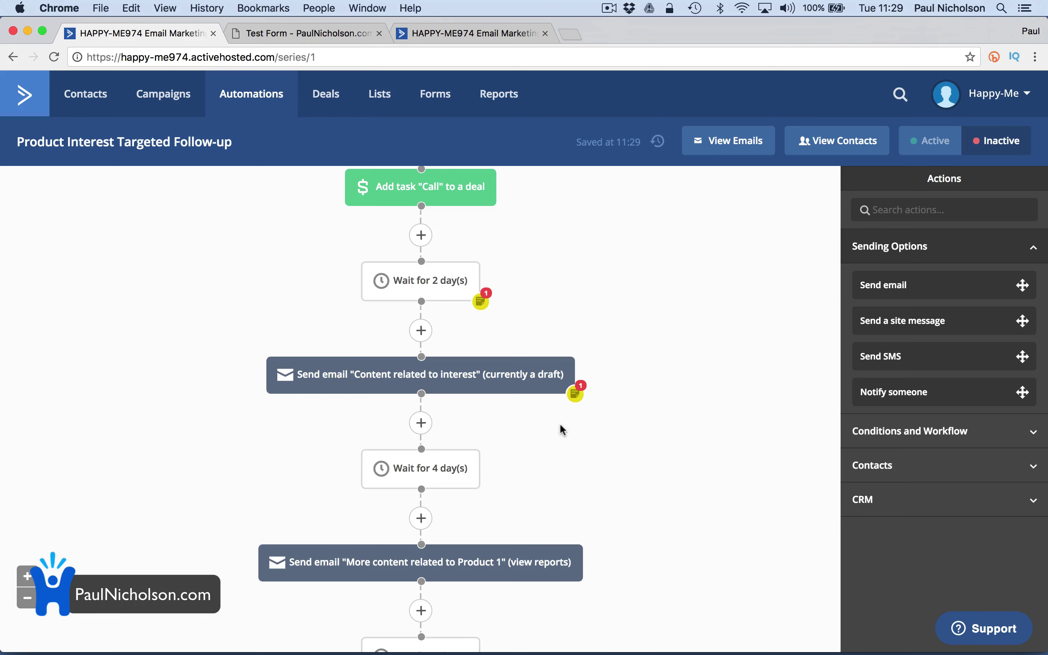
Add an Update stage action moving the most recent CCTV Sales pipeline deal to In Contact
click(421, 423)
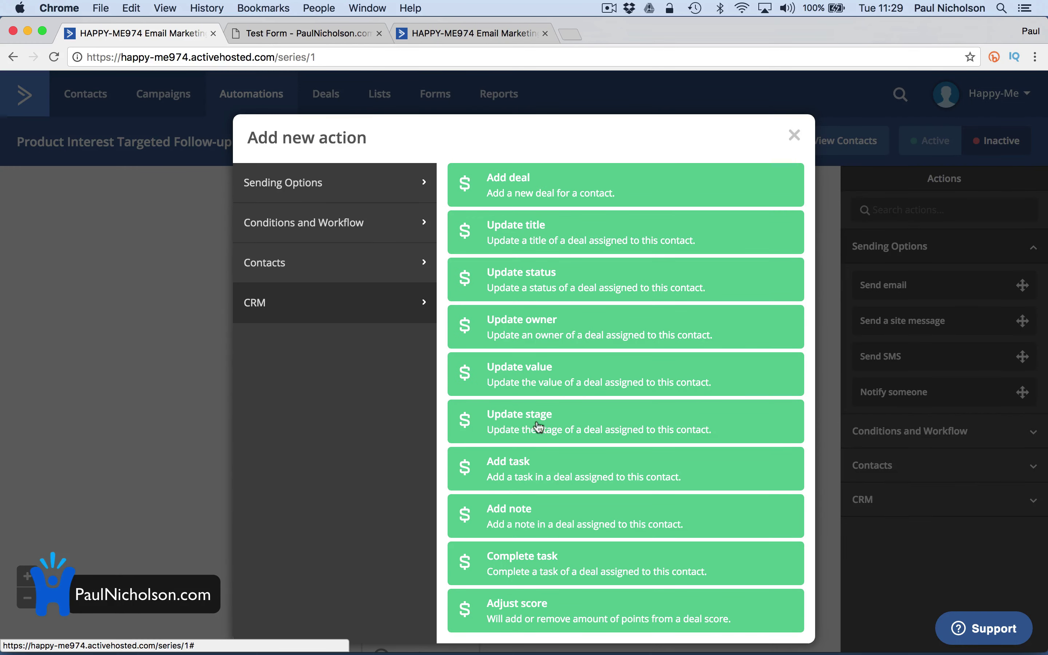
click(526, 422)
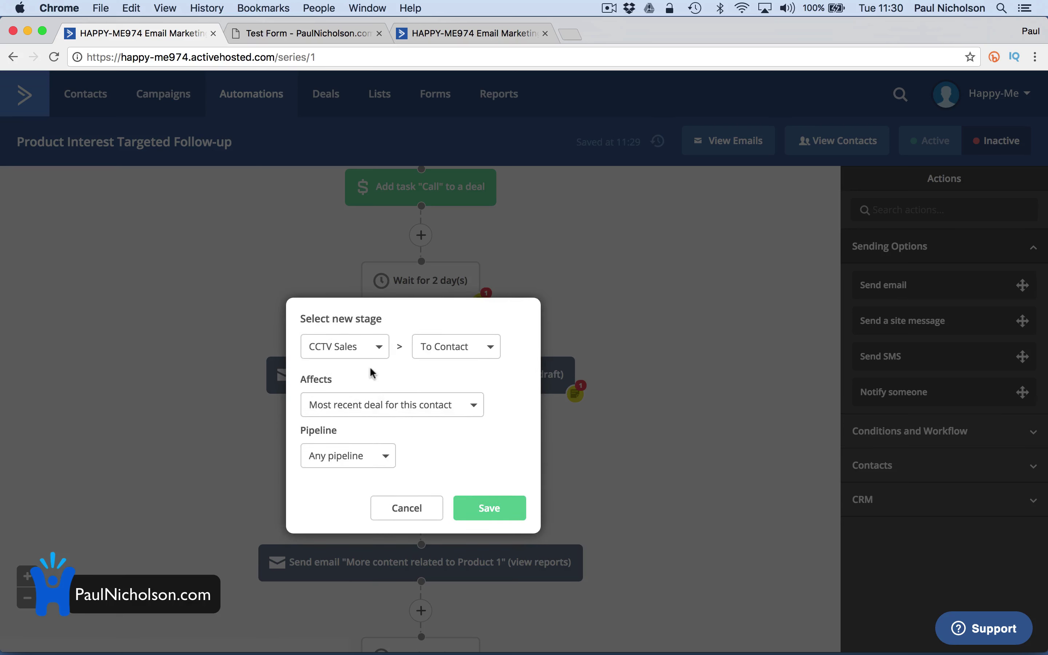
click(486, 346)
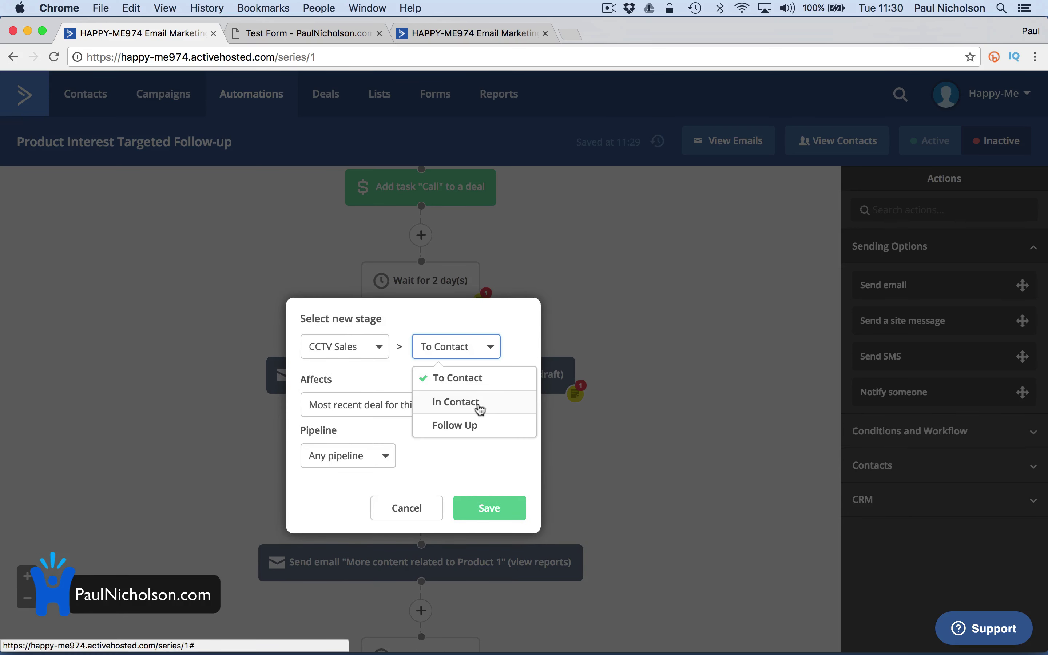
click(485, 396)
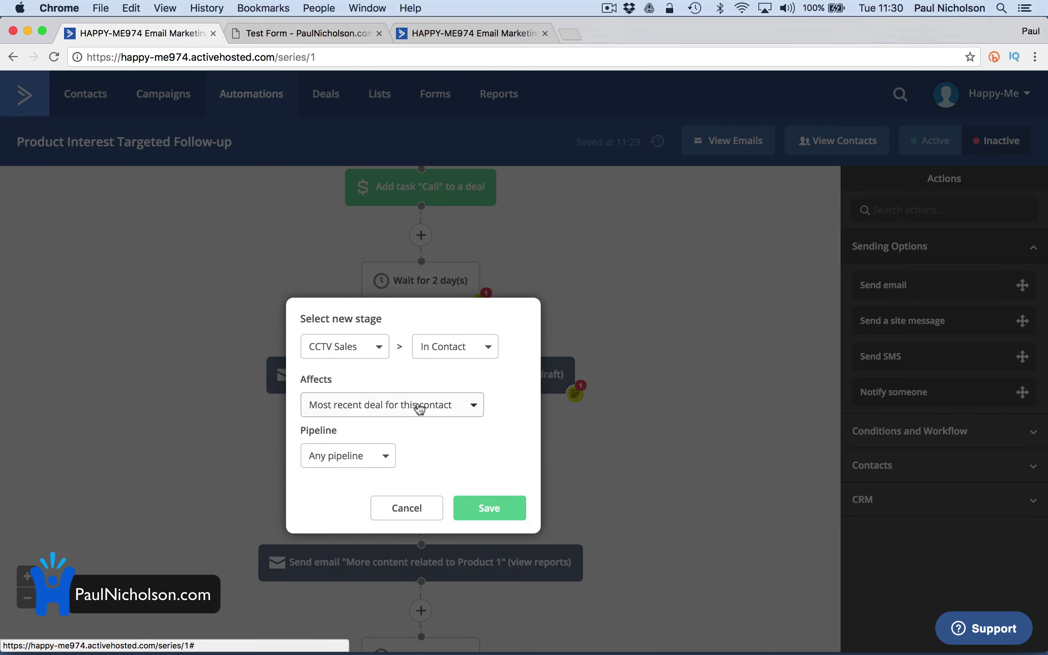
click(482, 355)
click(478, 406)
click(465, 415)
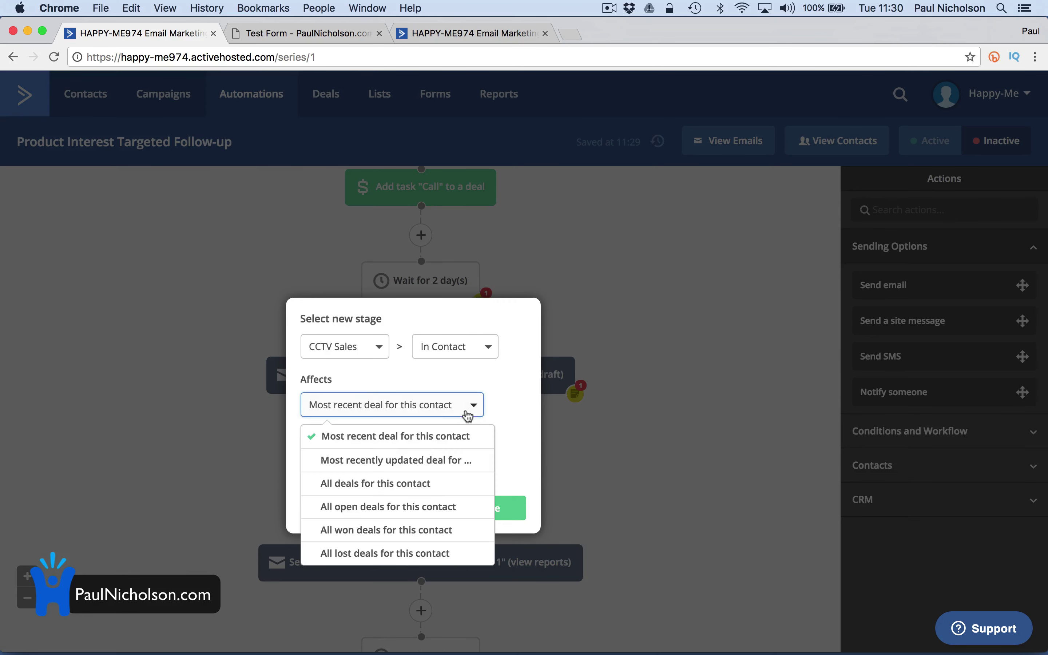
click(482, 399)
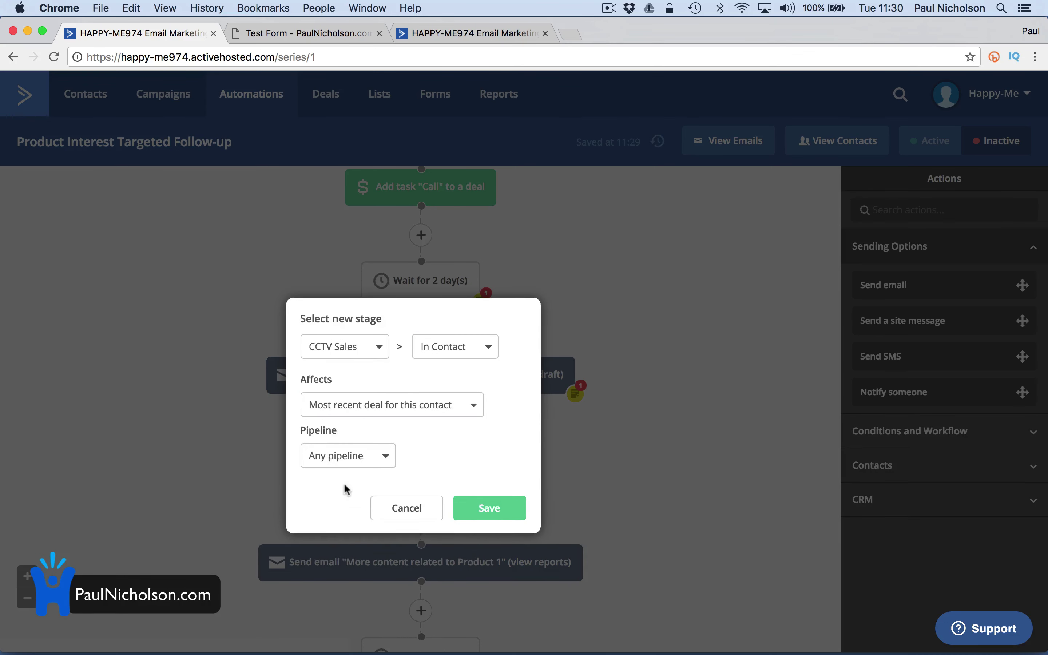
click(362, 461)
click(359, 510)
click(478, 509)
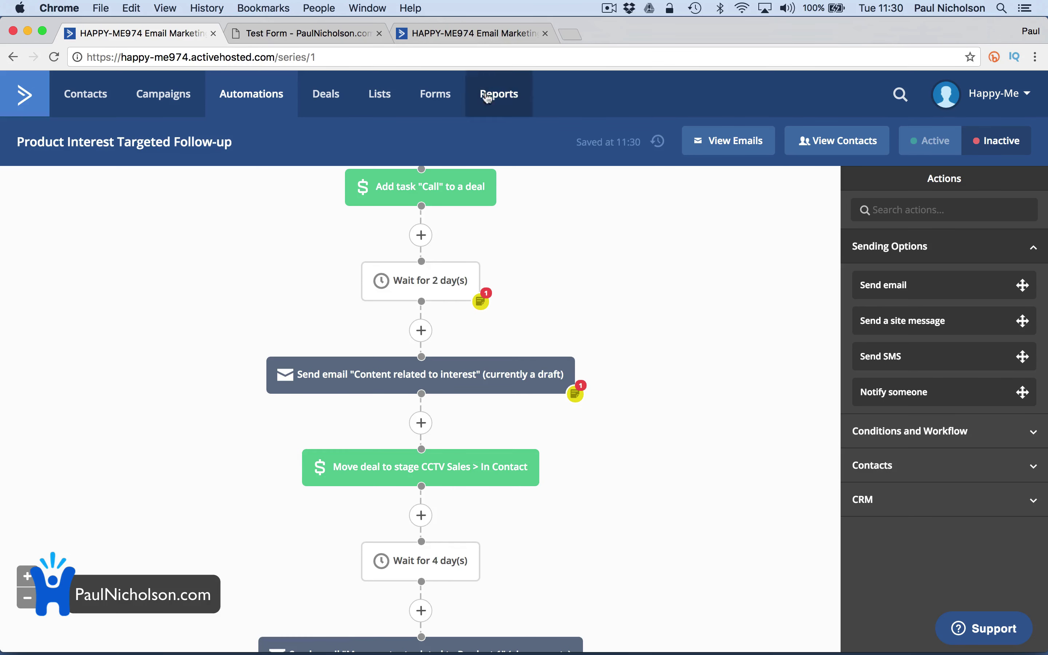
Check the hosted Subscribe for Email Updates form, then close the WordPress test form tab
click(475, 36)
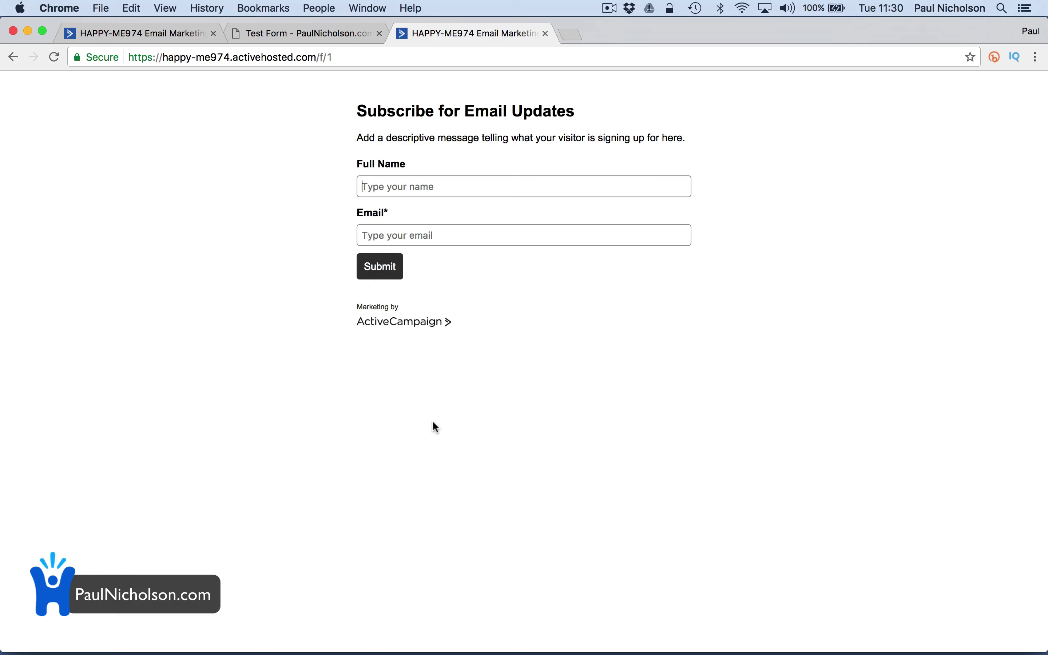
click(323, 35)
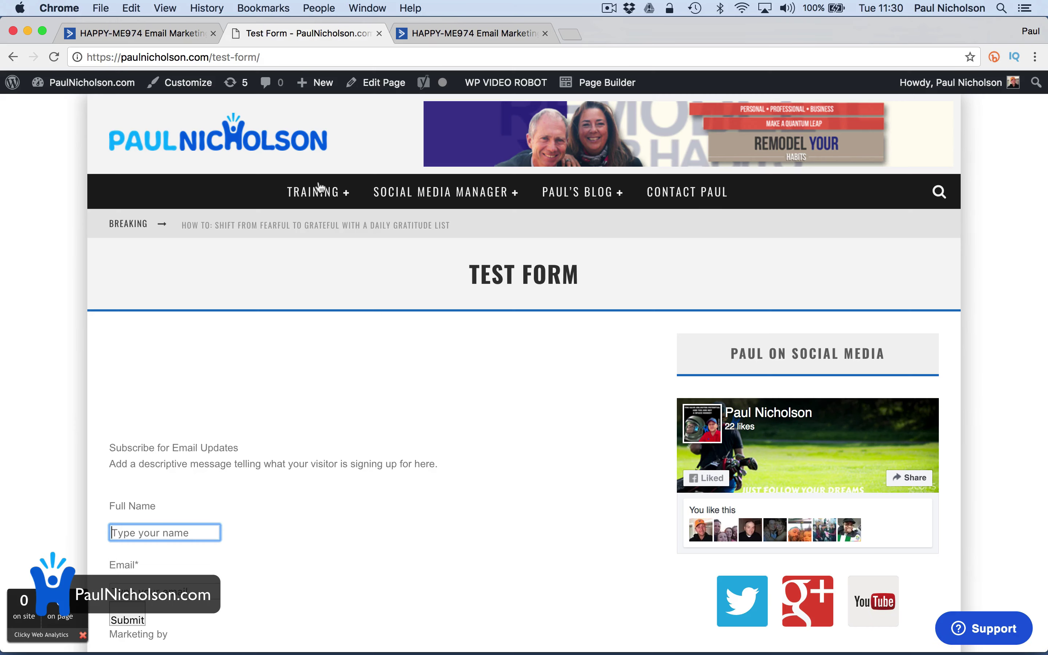
click(379, 34)
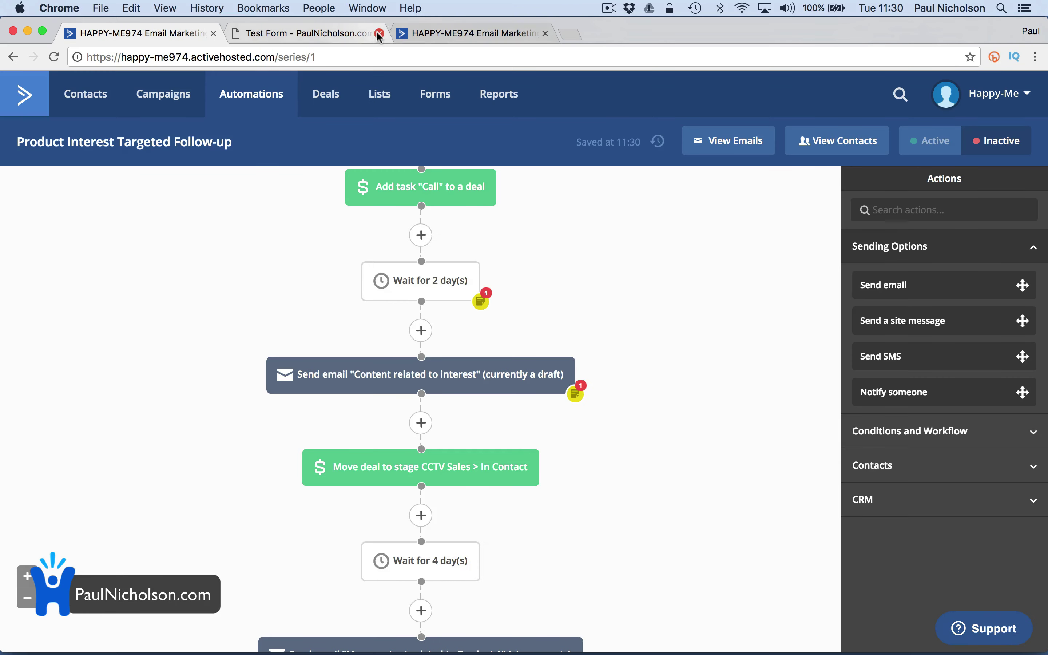
Start inserting a new action below the Wait for 2 day(s) step
scroll(381, 243, up, 10)
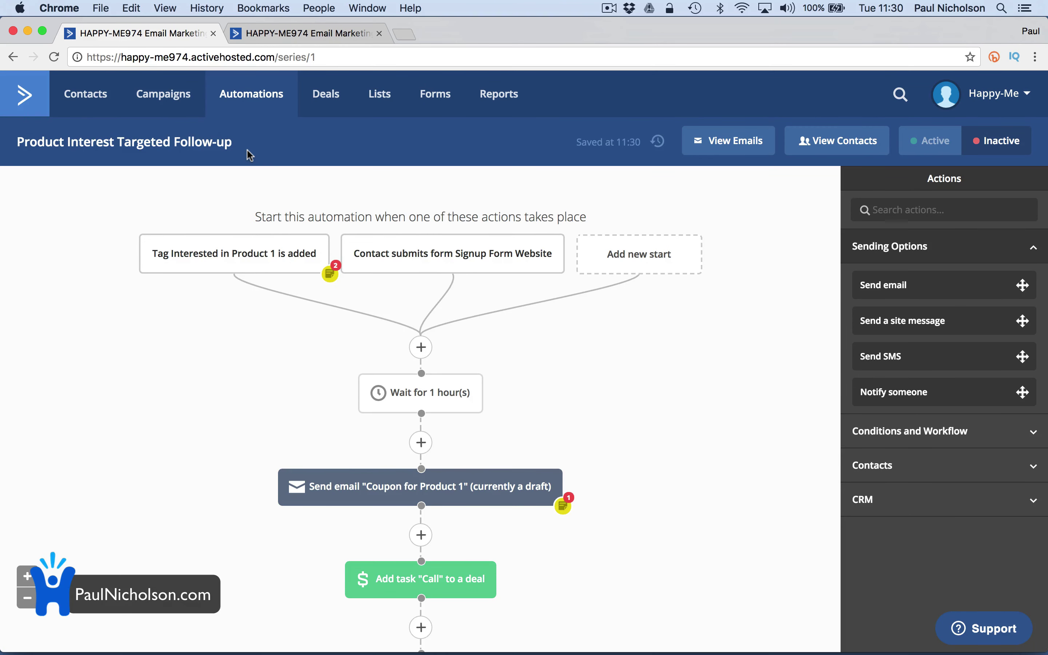
scroll(451, 338, down, 3)
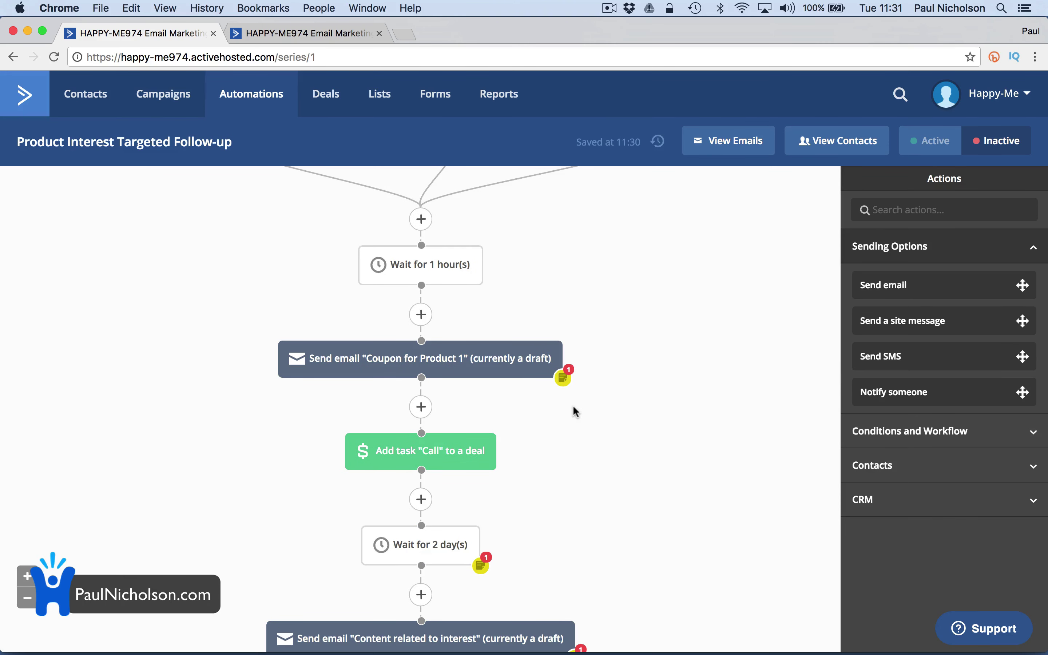
scroll(576, 411, down, 2)
mouse_move(405, 370)
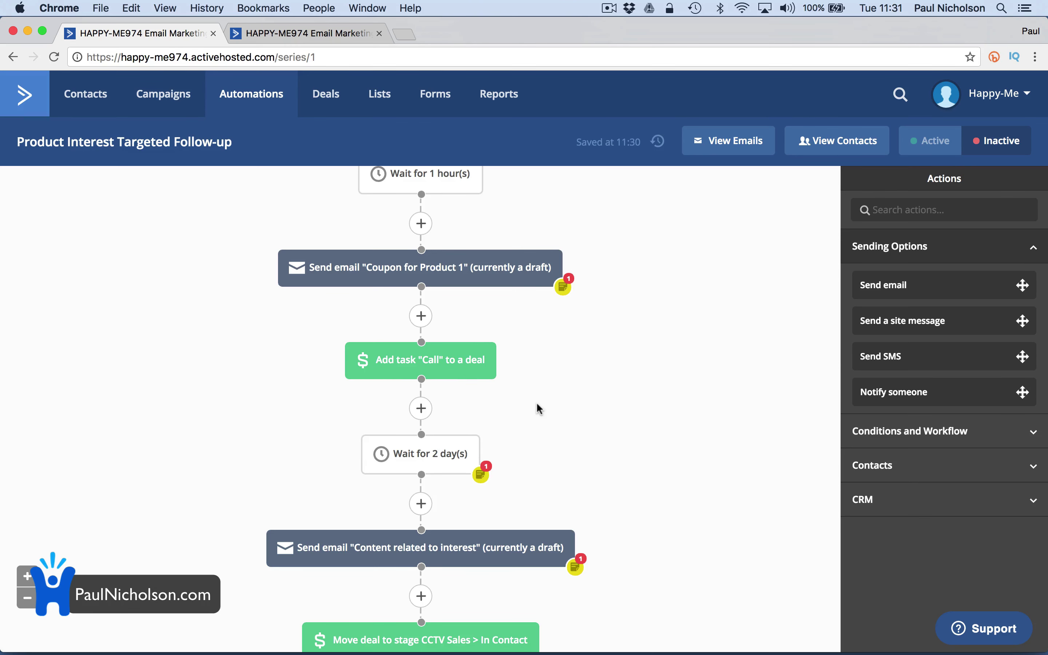
scroll(537, 408, down, 3)
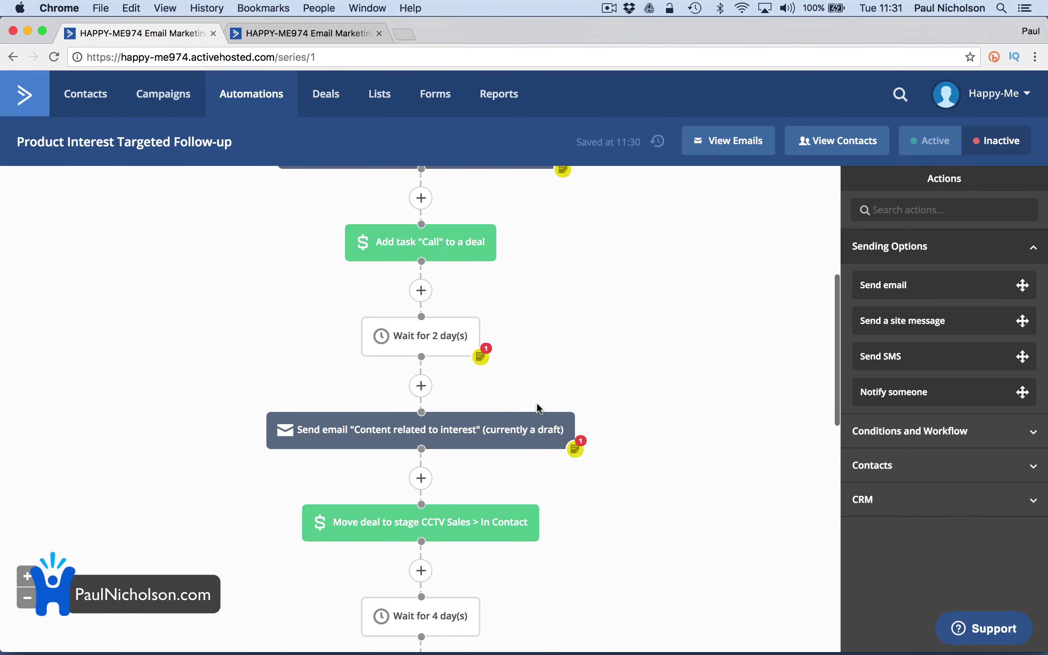
scroll(437, 338, down, 1)
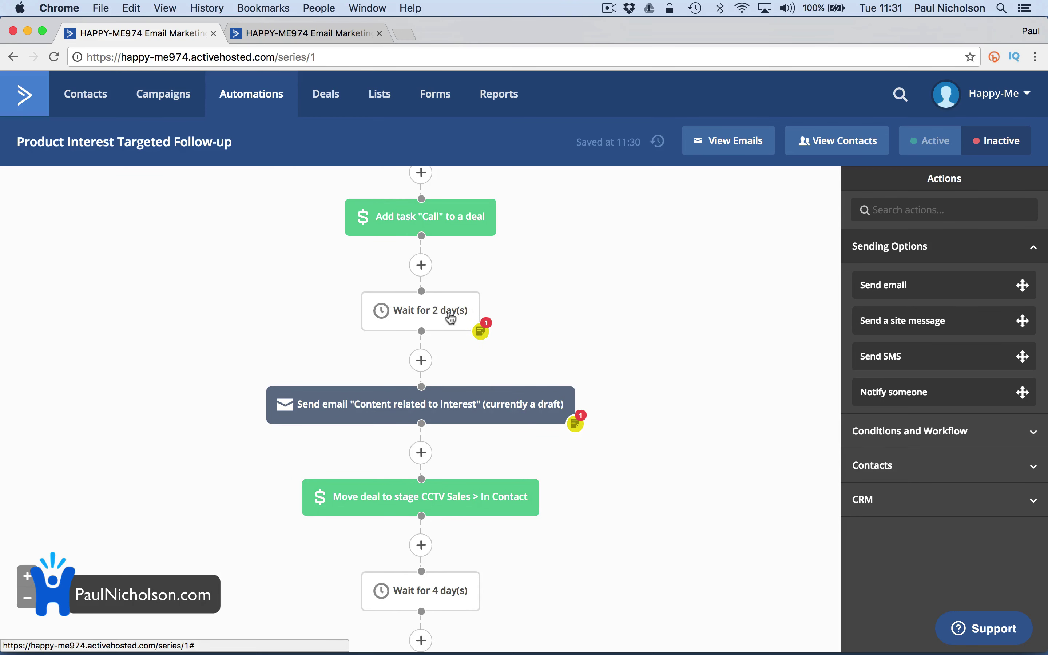
click(421, 361)
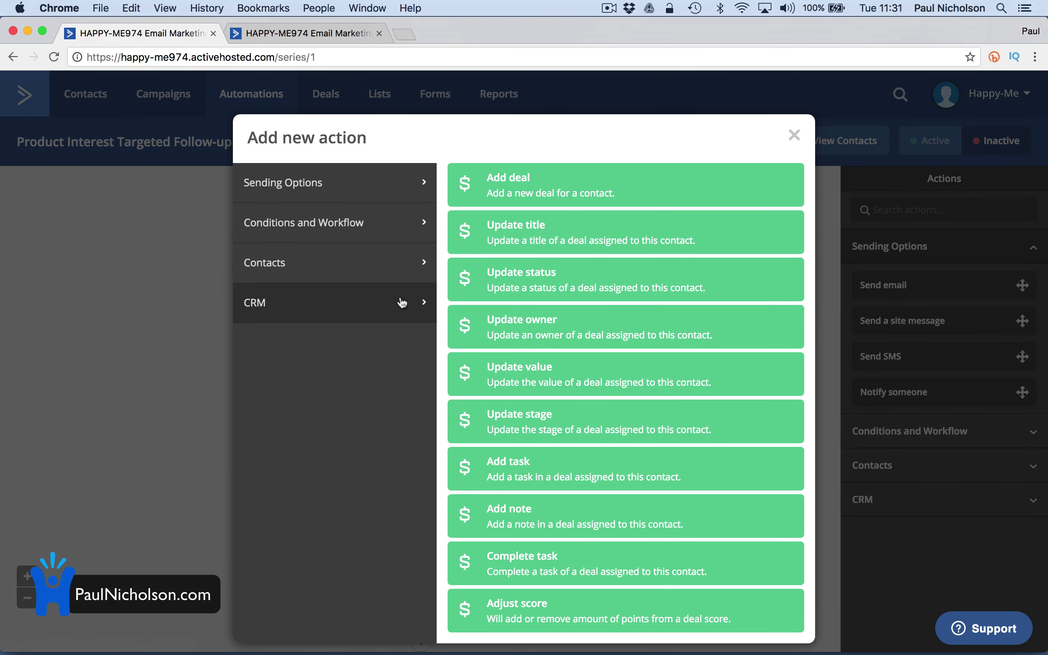
Browse the Sending Options, Conditions and Workflow, Contacts and CRM categories, then close without adding
click(356, 196)
click(355, 224)
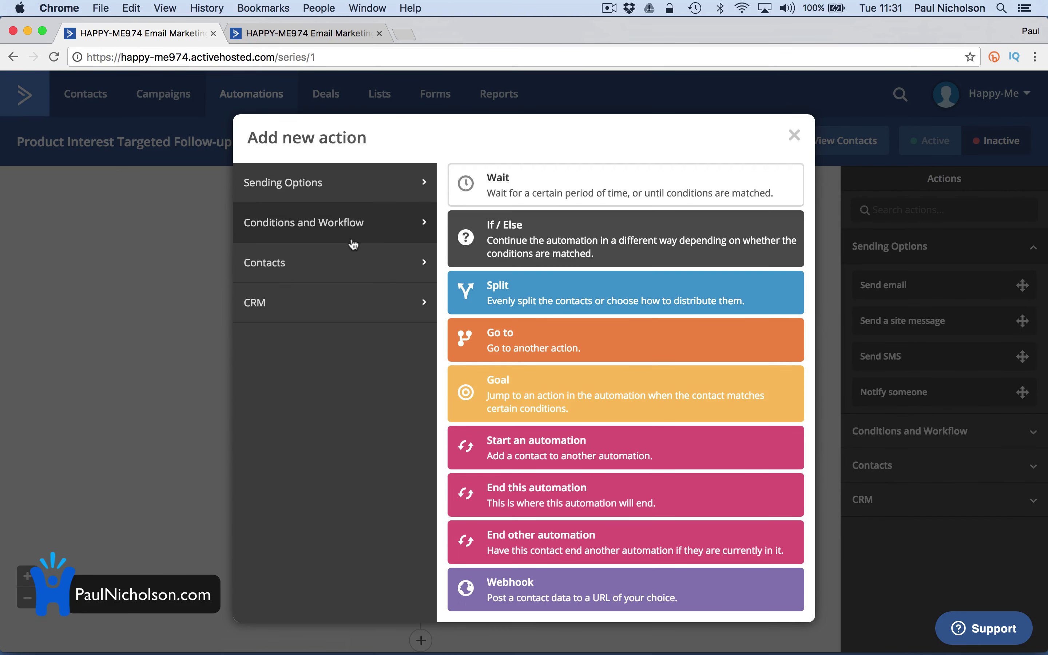
click(354, 262)
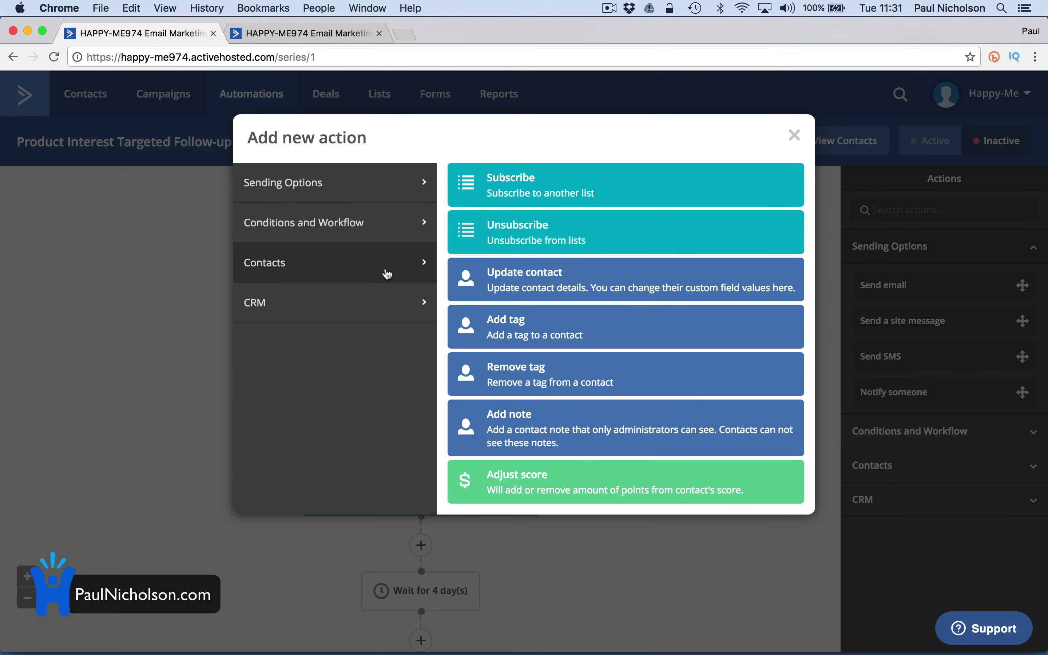
click(325, 305)
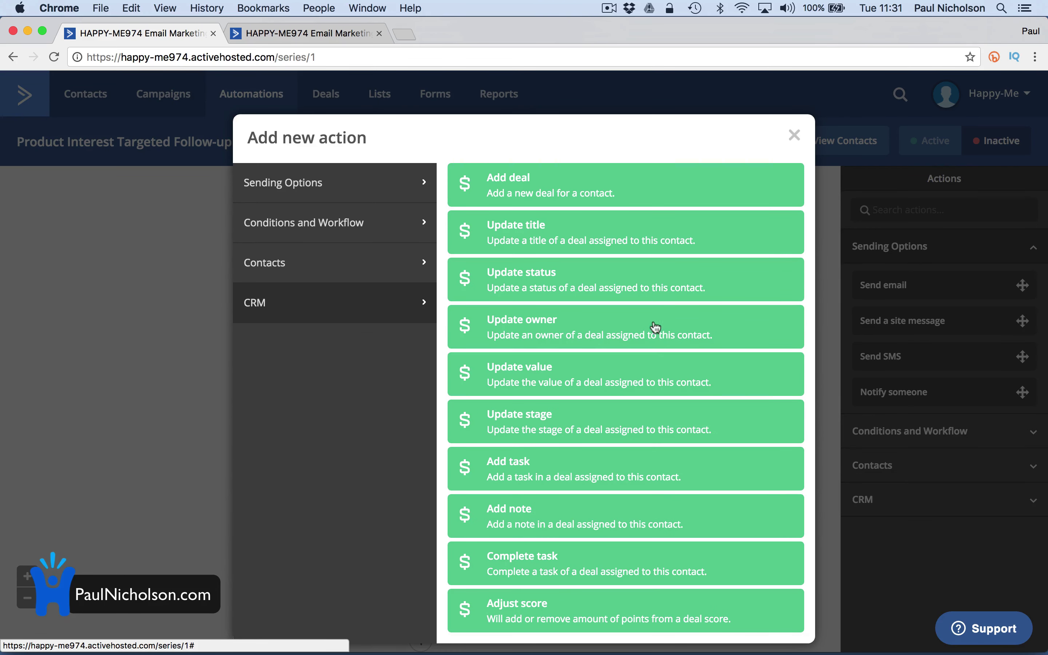
click(356, 275)
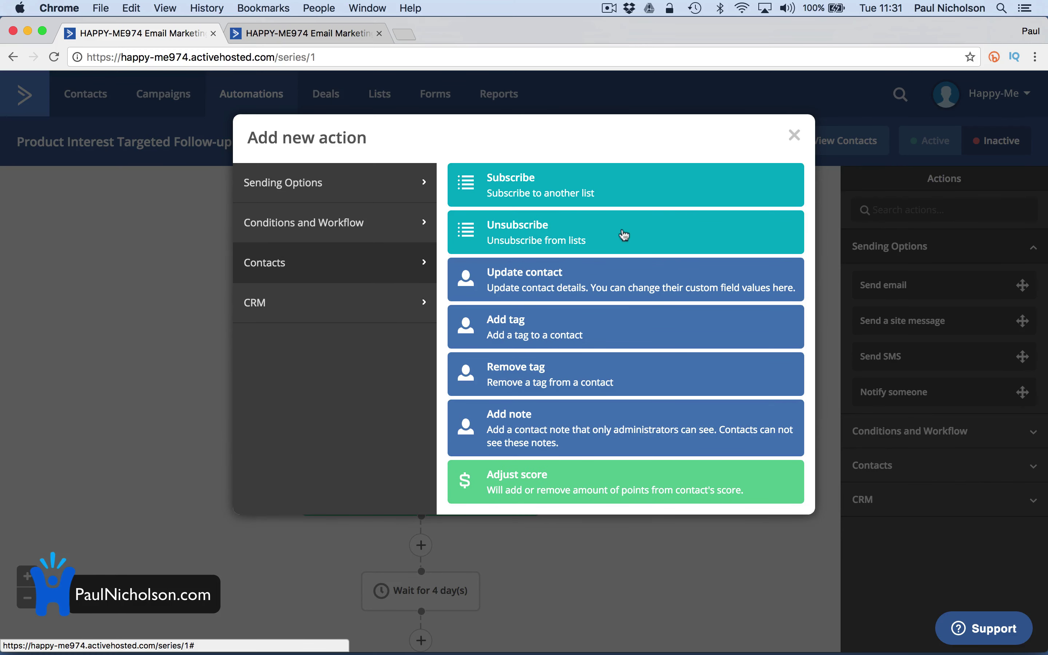
click(793, 136)
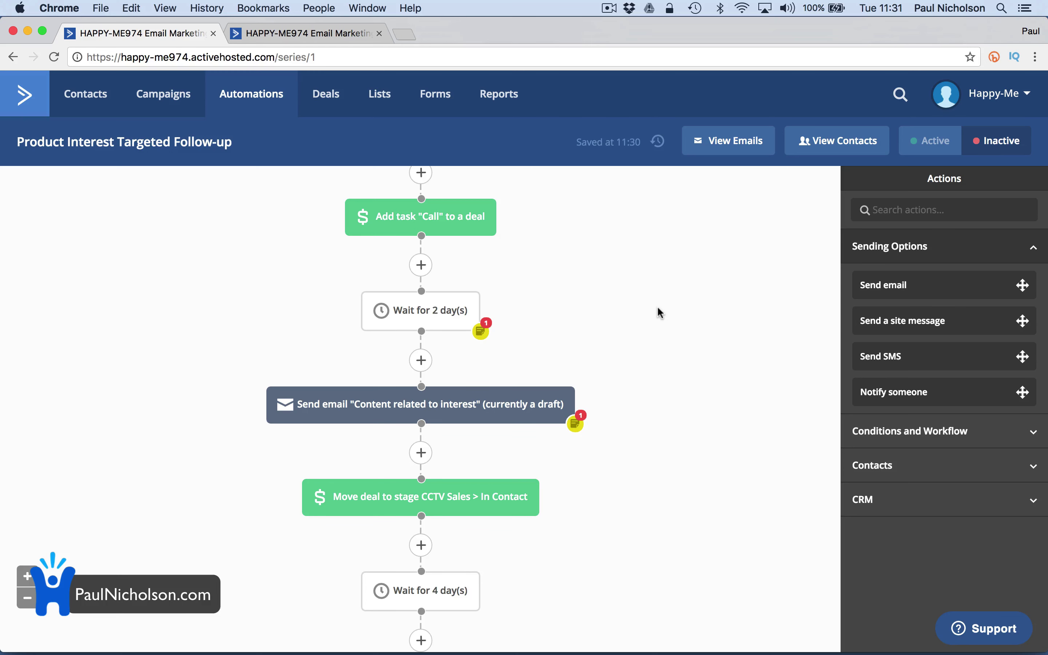
Switch the Product Interest Targeted Follow-up automation from Inactive to Active
scroll(501, 487, down, 5)
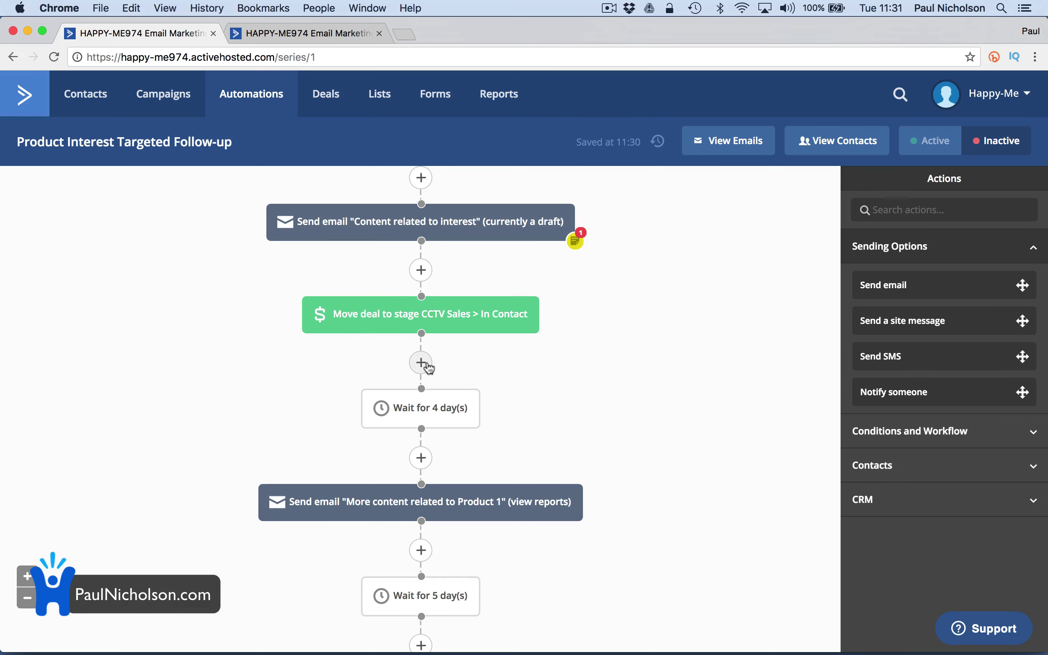
scroll(428, 367, down, 3)
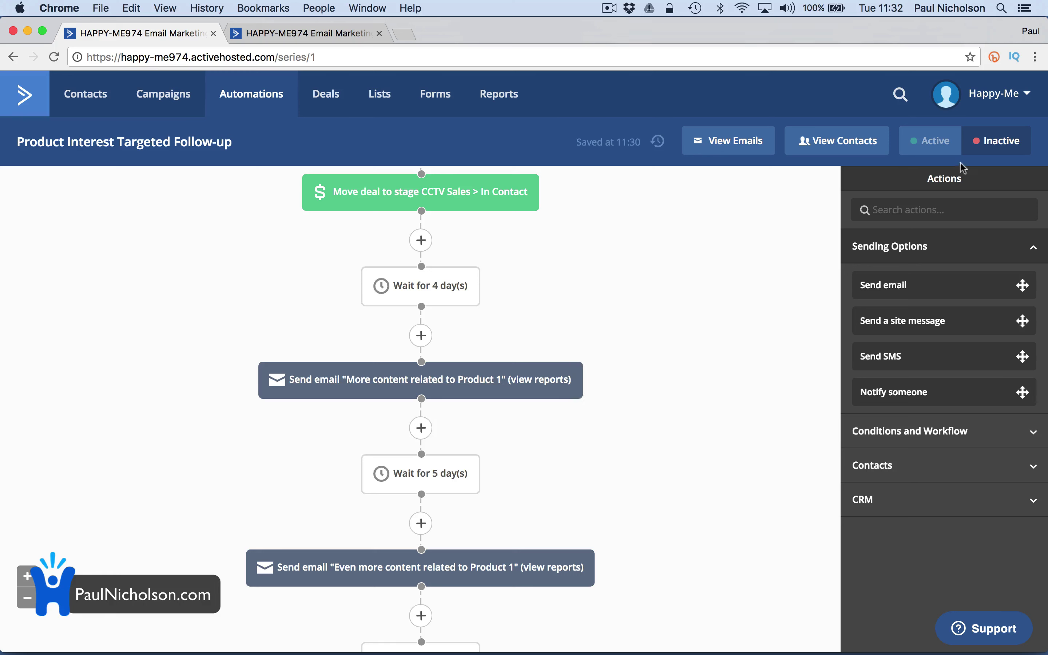
click(937, 150)
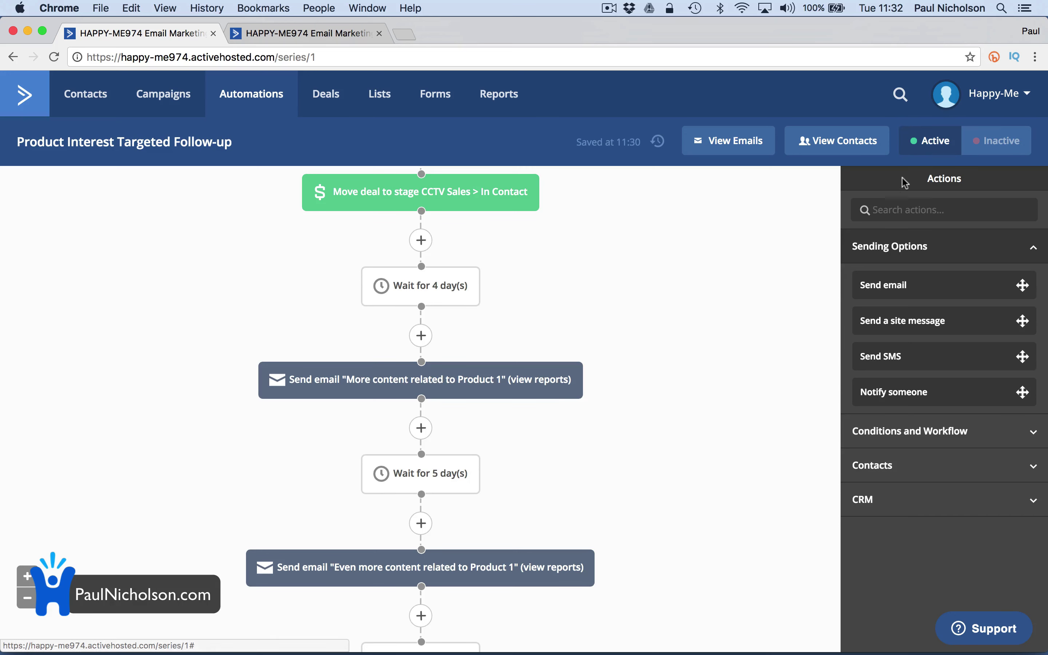
scroll(713, 253, down, 1)
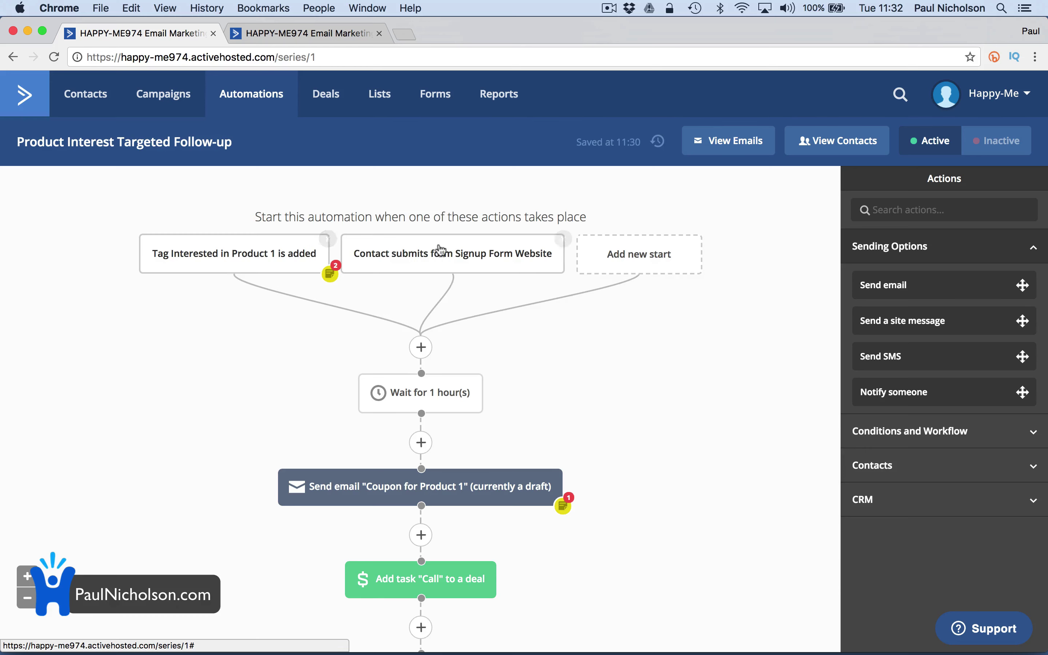
Add a 'Tag is added' start trigger using the tag CCTV Sale
click(613, 255)
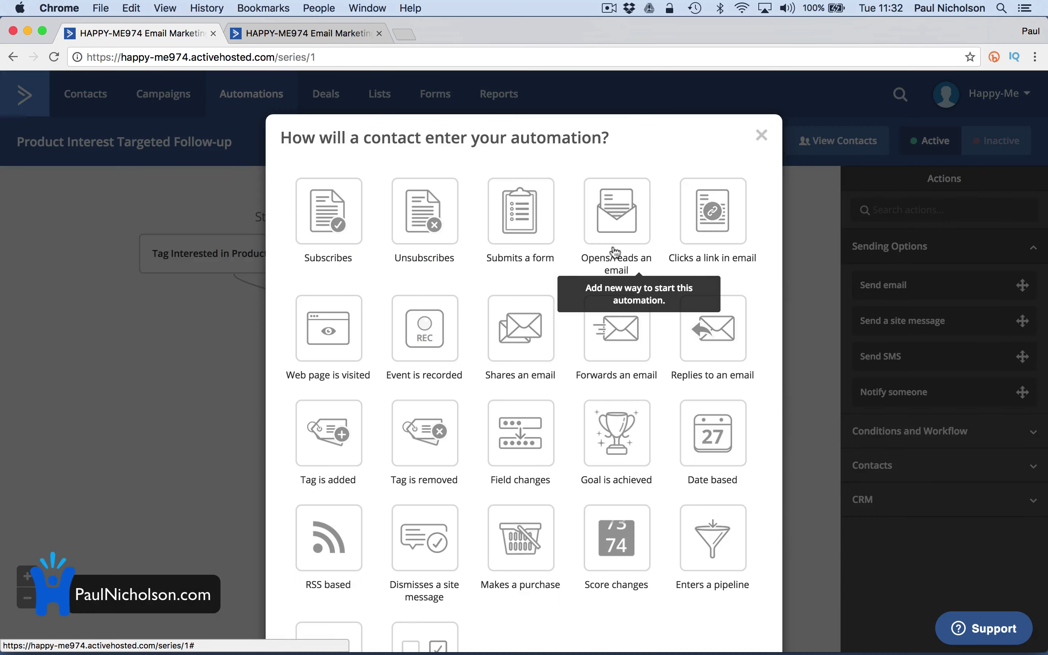
scroll(615, 403, down, 3)
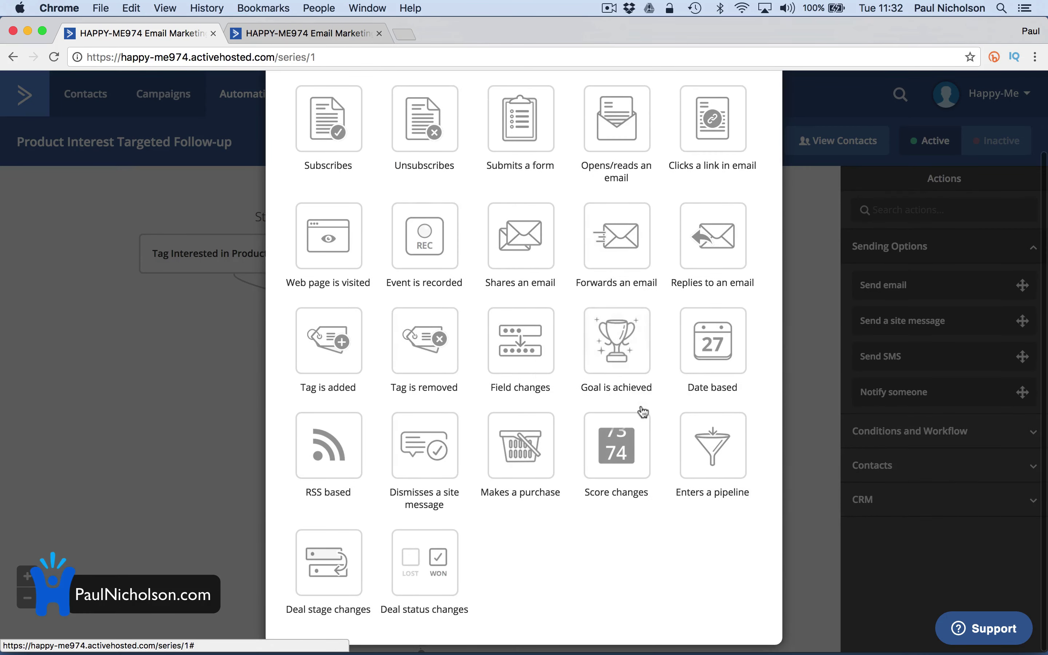
click(337, 371)
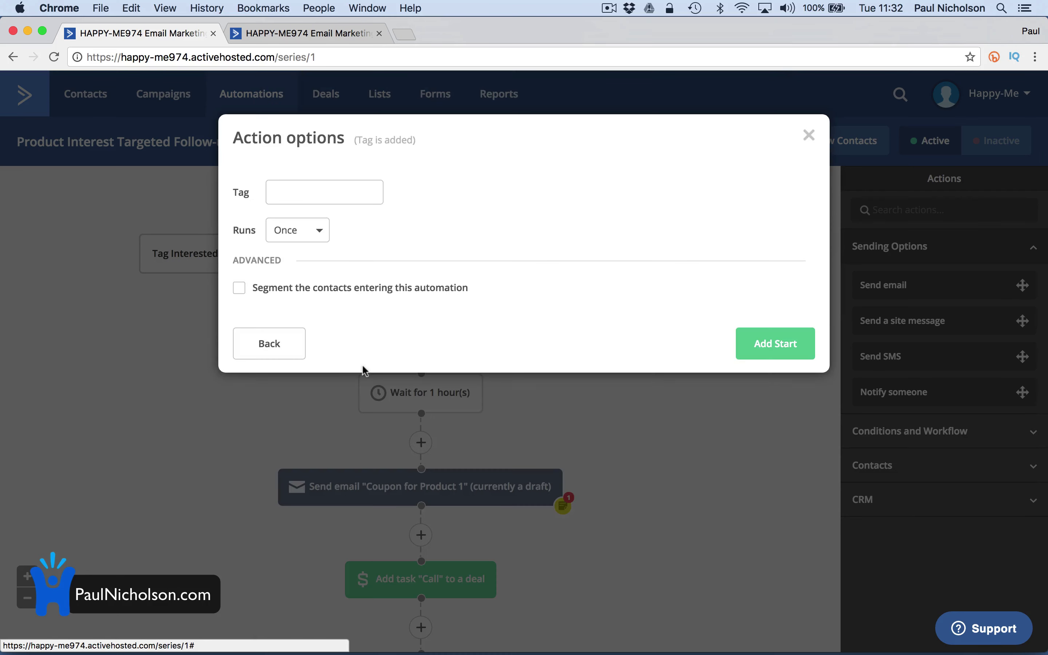
click(344, 193)
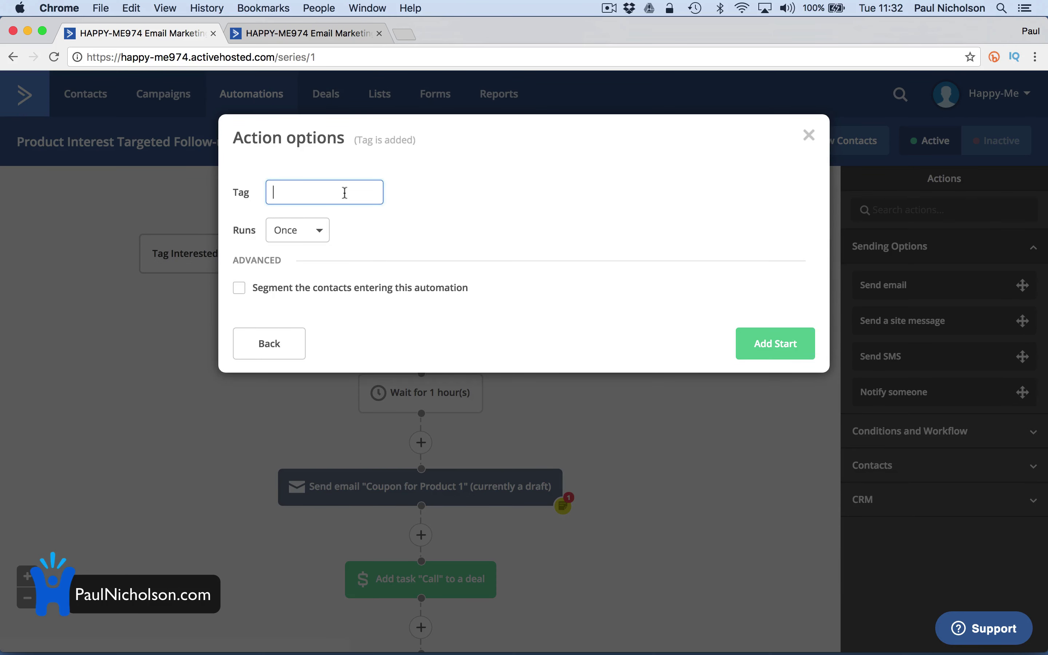
text(CCTV Sale)
click(772, 342)
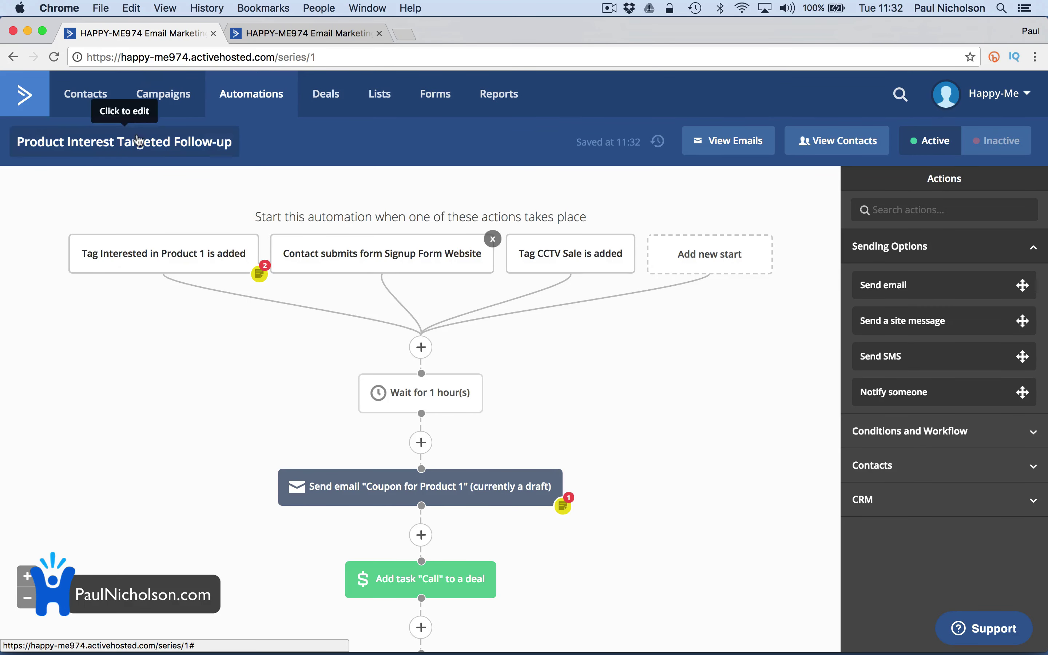
Tag the test contact with CCTV Sale, then return to the Automations list
click(79, 91)
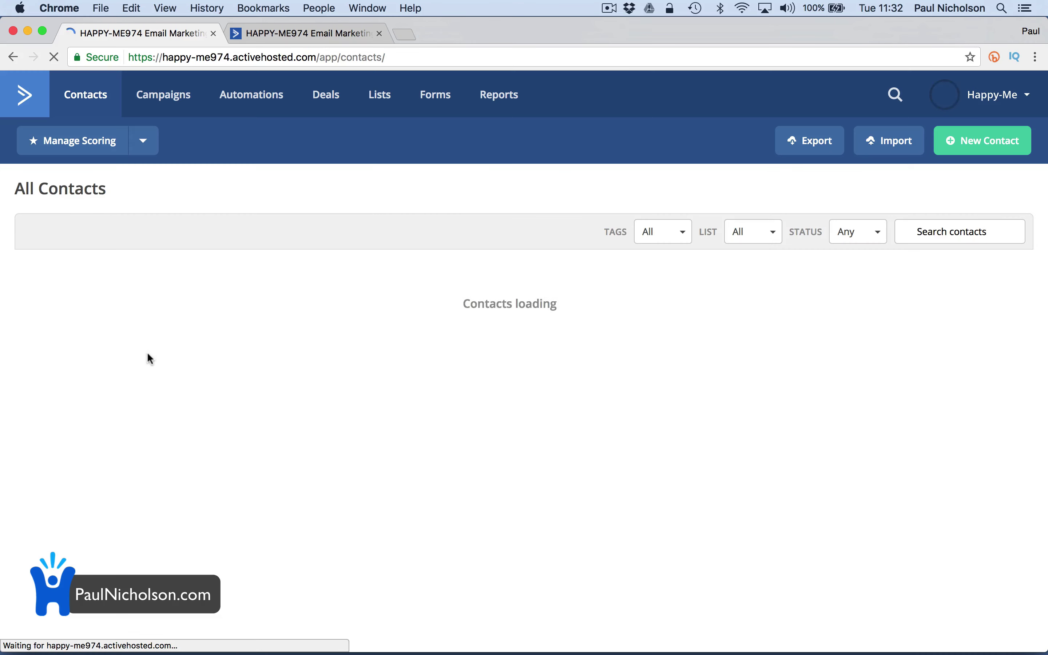
click(89, 352)
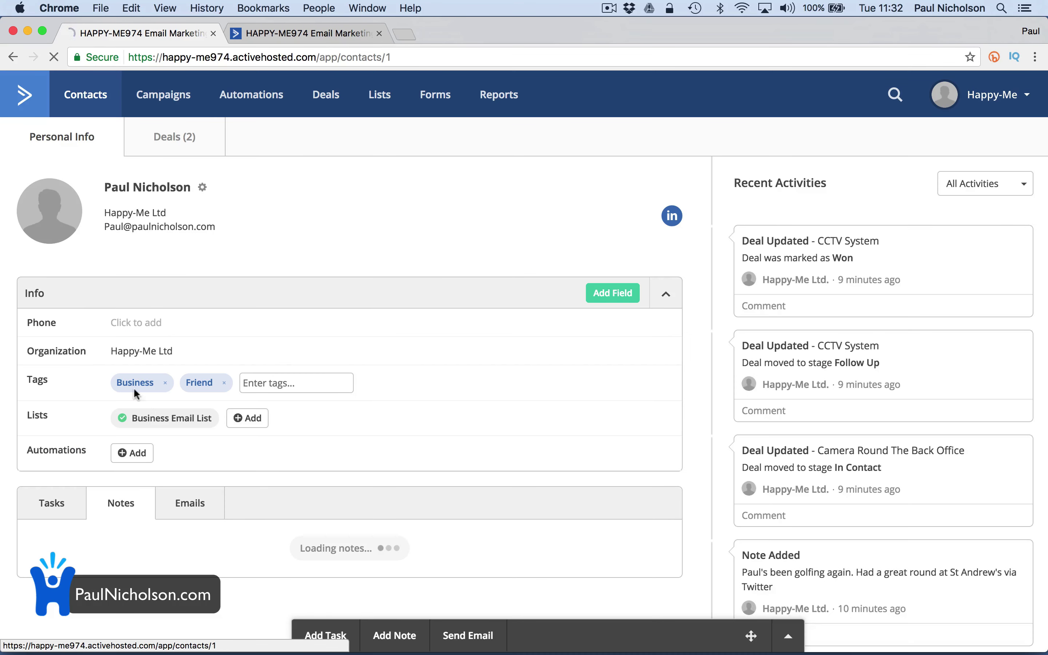
click(271, 373)
text(CCTV Sale)
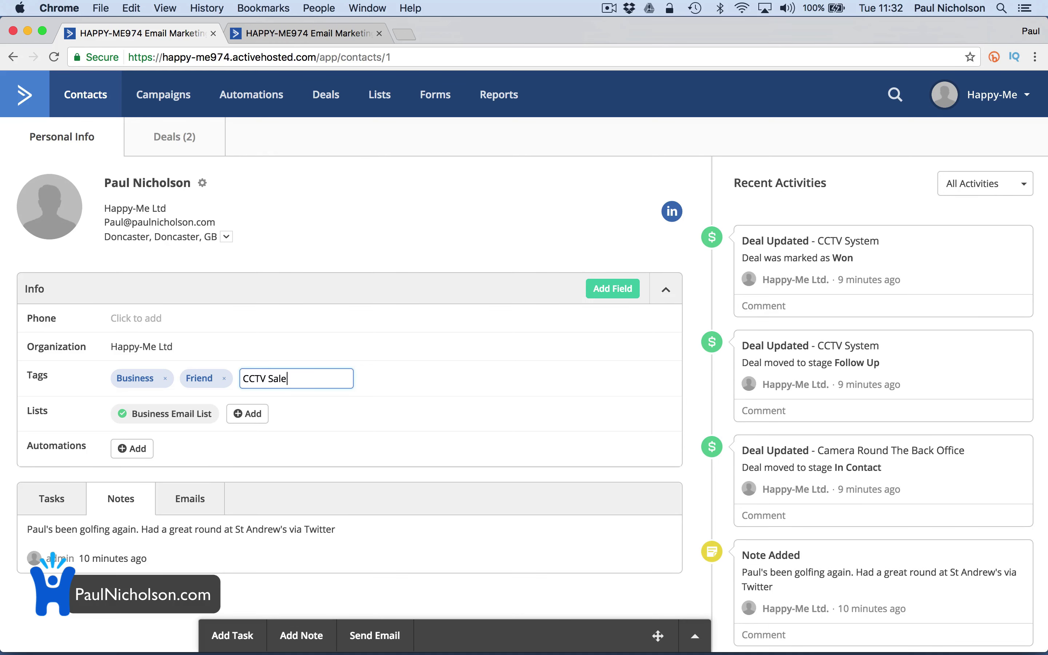
key(Return)
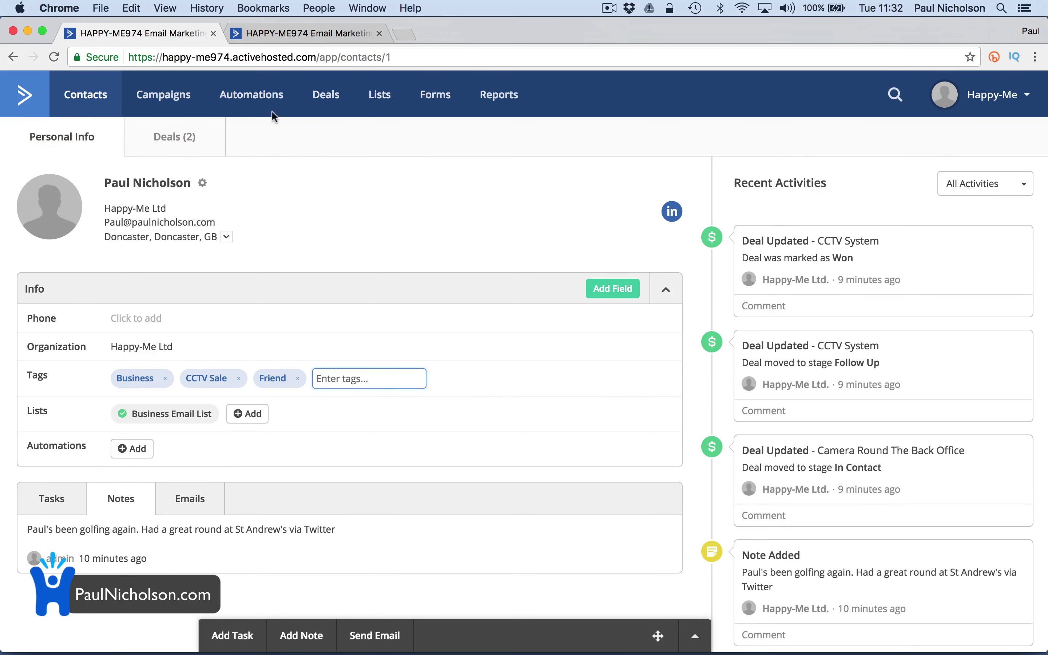
click(266, 100)
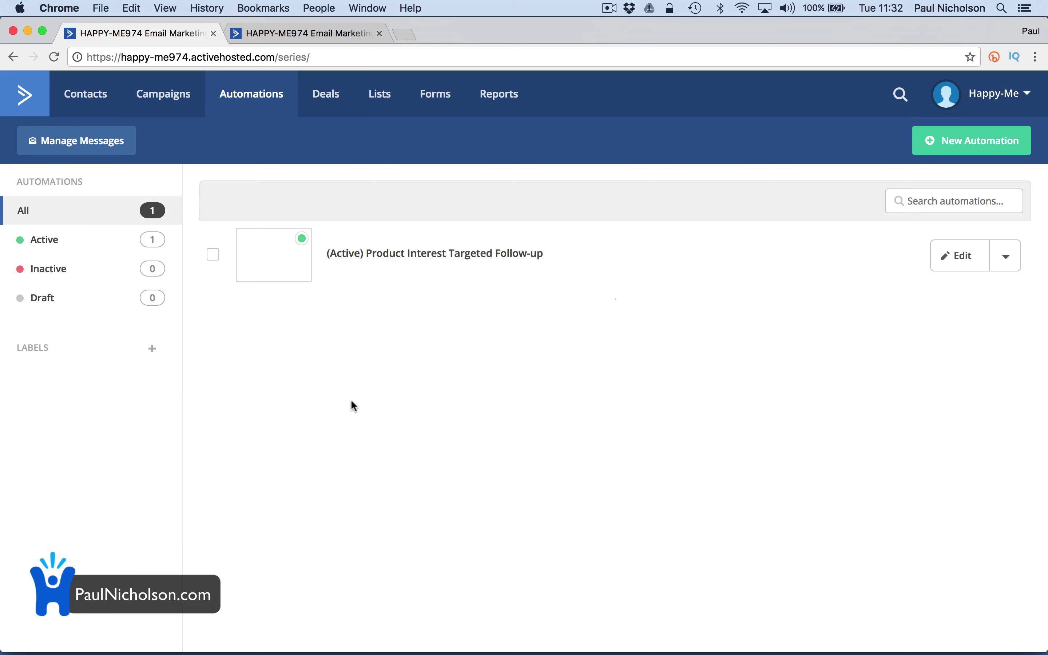
Inspect the CCTV Sale tag trigger, then view the one contact queued at the one-hour wait
click(387, 262)
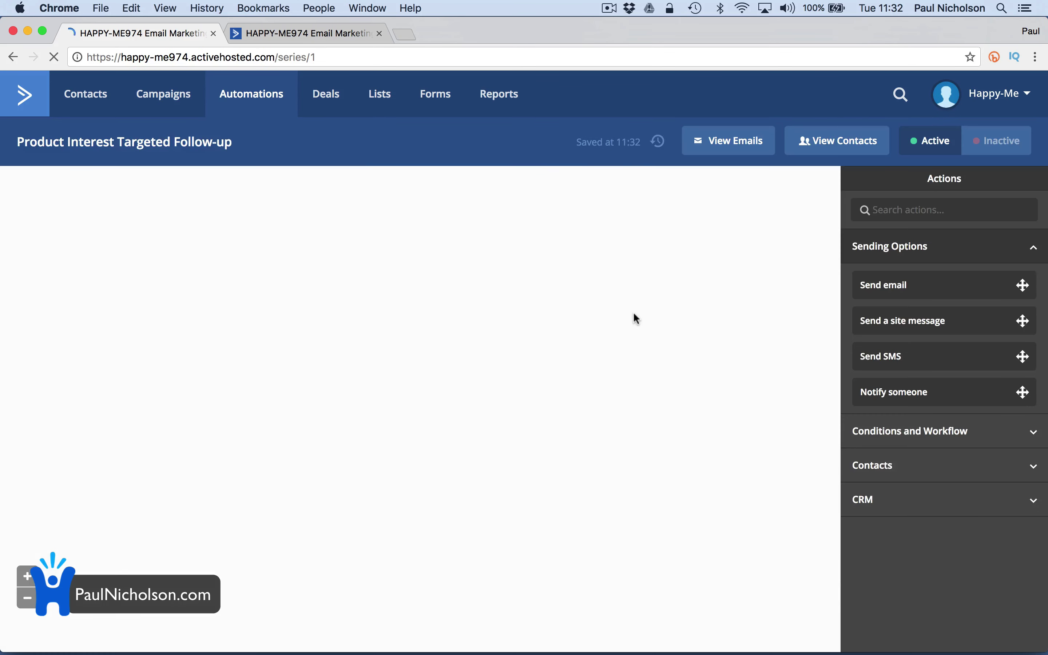
click(578, 263)
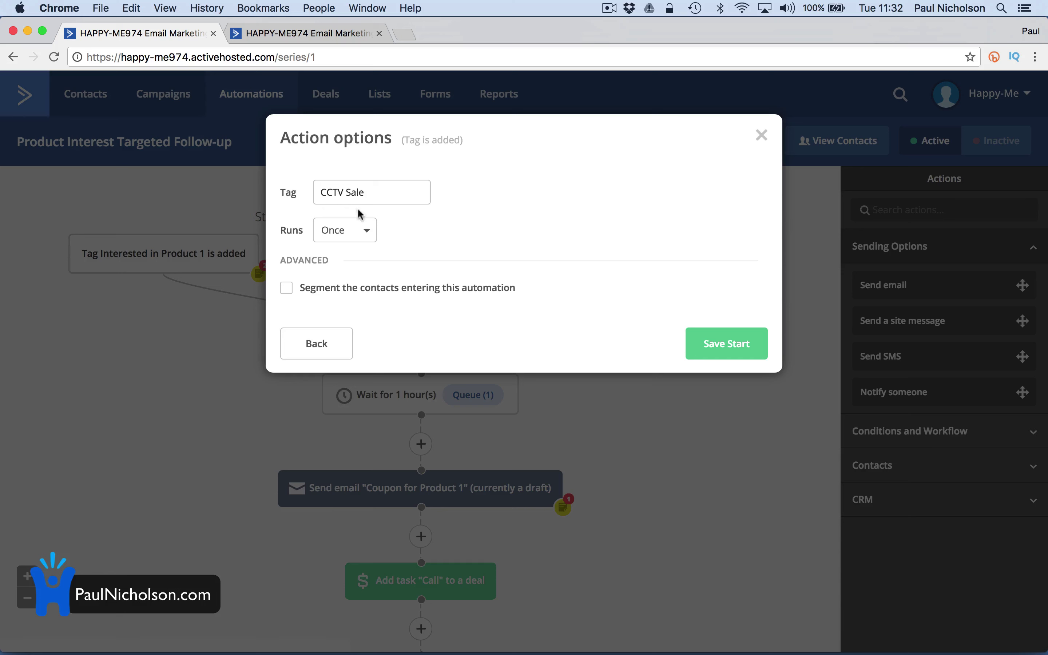
click(350, 191)
click(761, 135)
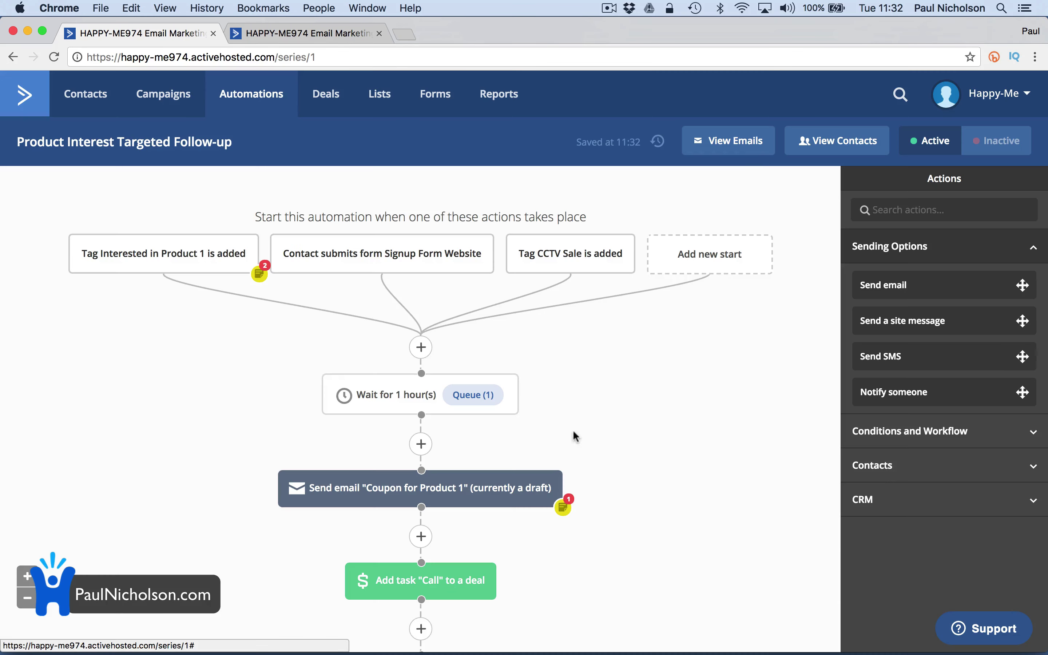
scroll(500, 415, down, 3)
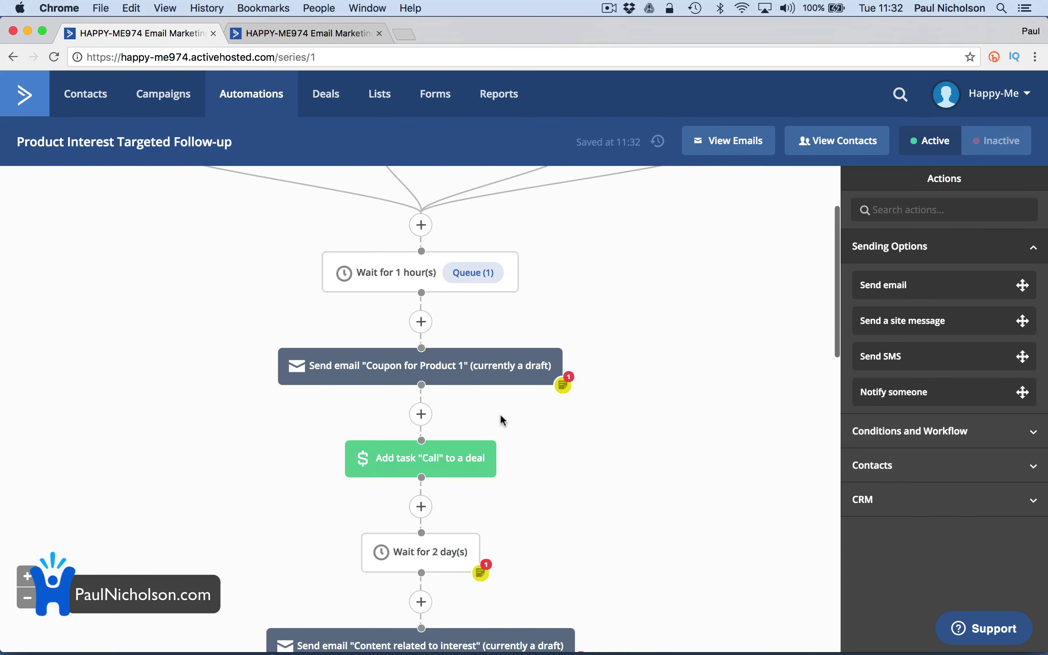
click(474, 272)
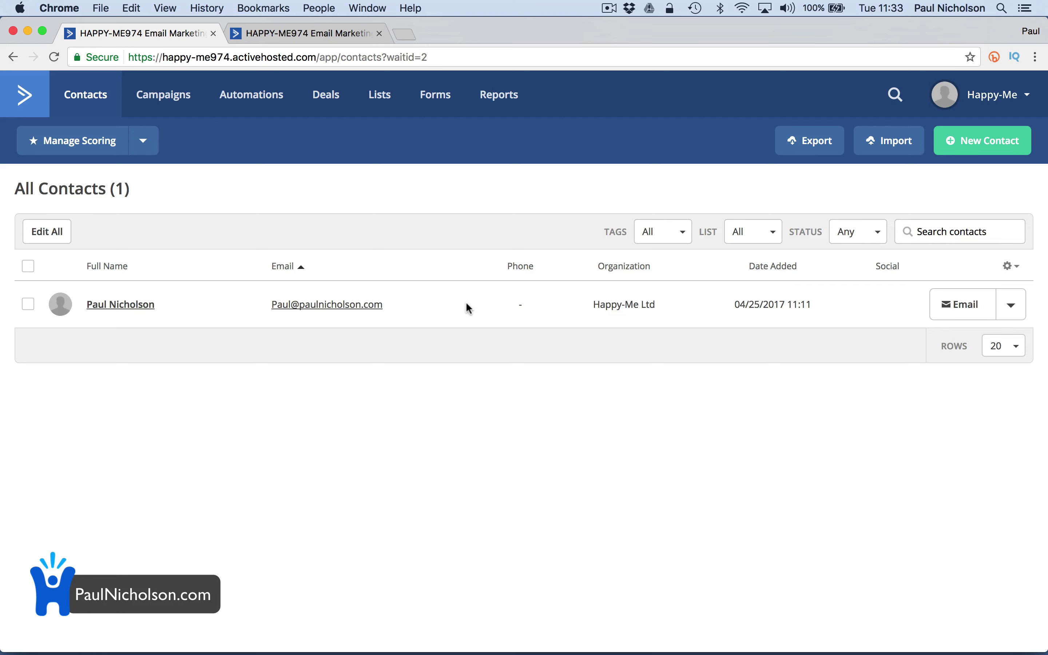
View the Campaigns list showing CCTV Discount sent to 1 contact, then select the address bar
click(191, 108)
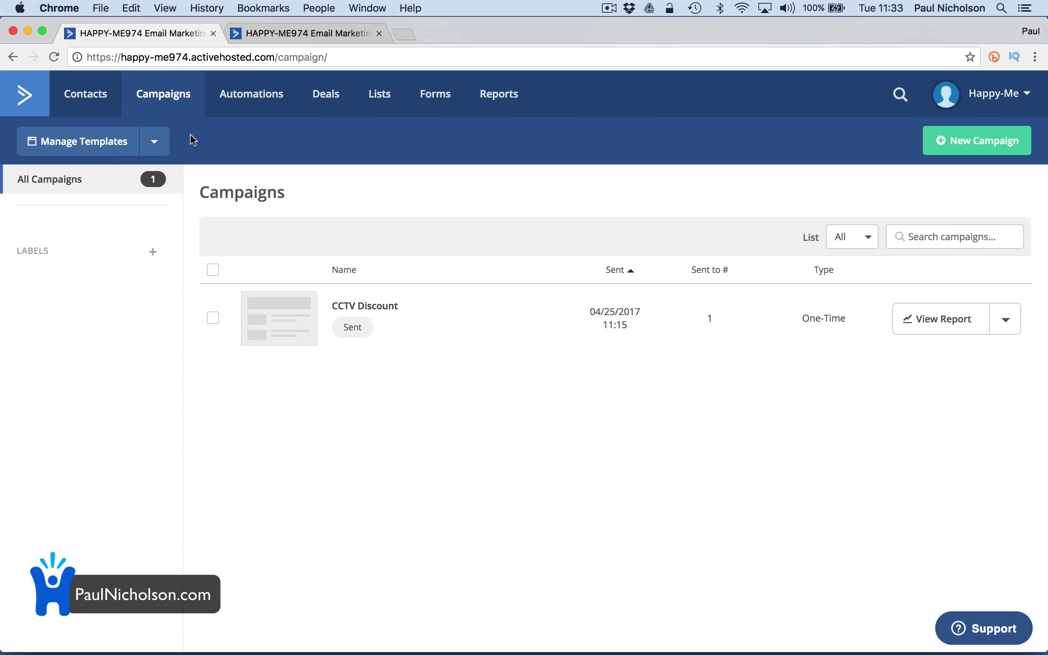
click(202, 57)
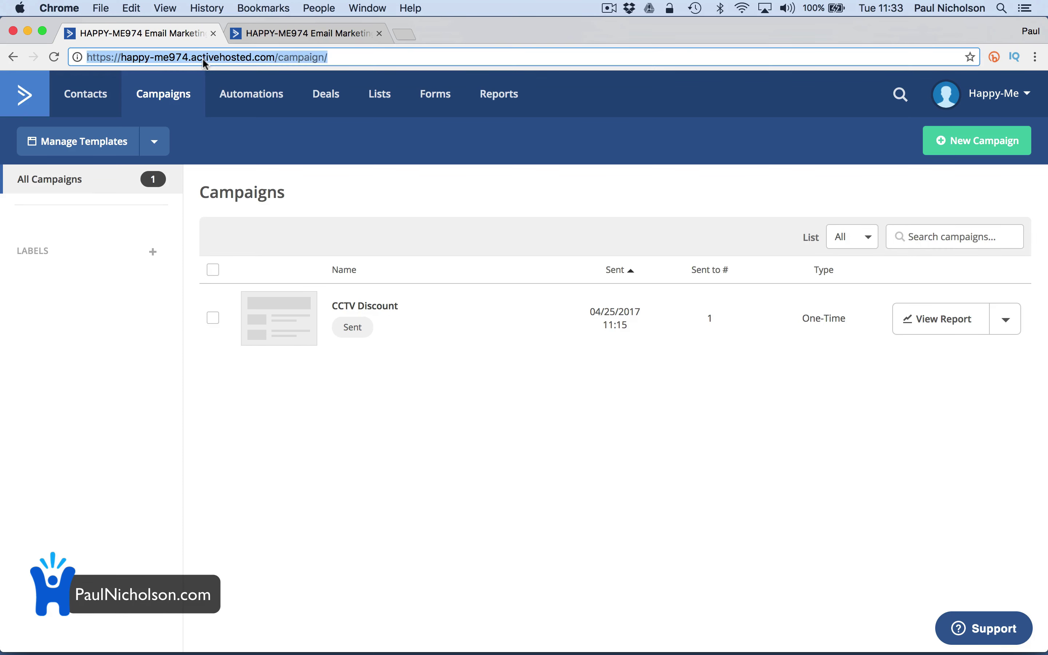
Search Google for 'activecam' and open the activecampaign.com homepage from the results
text(activecam)
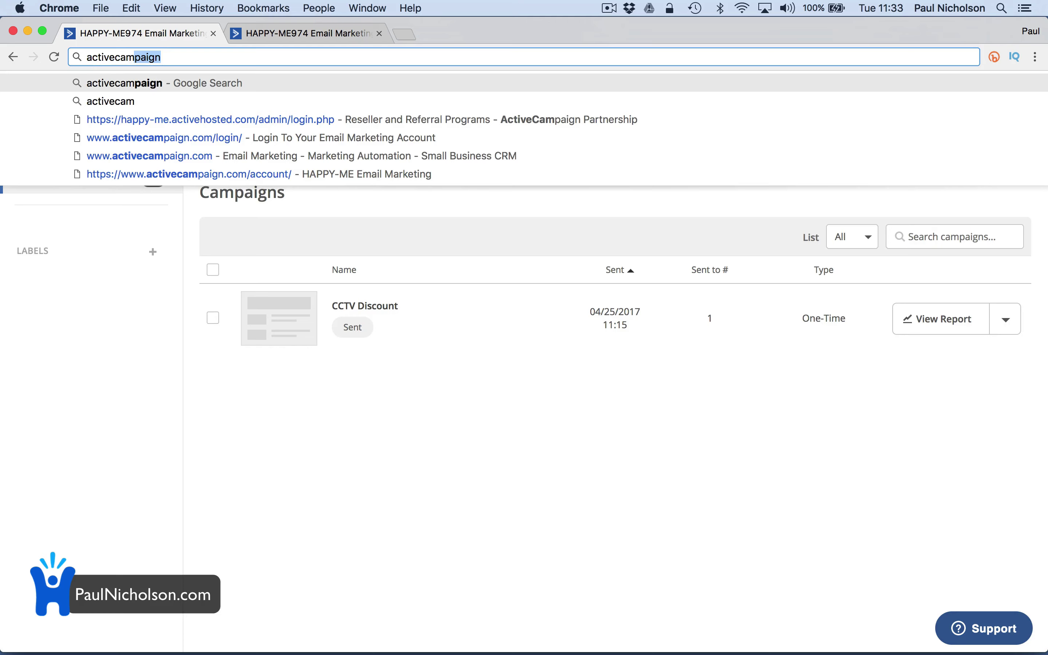
key(Return)
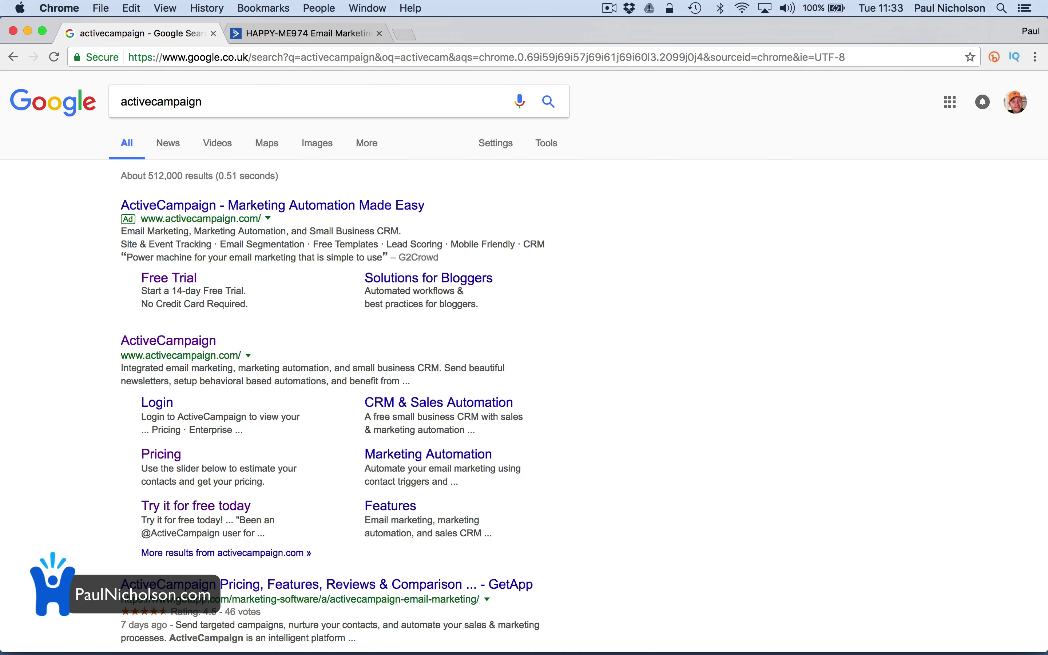
click(147, 349)
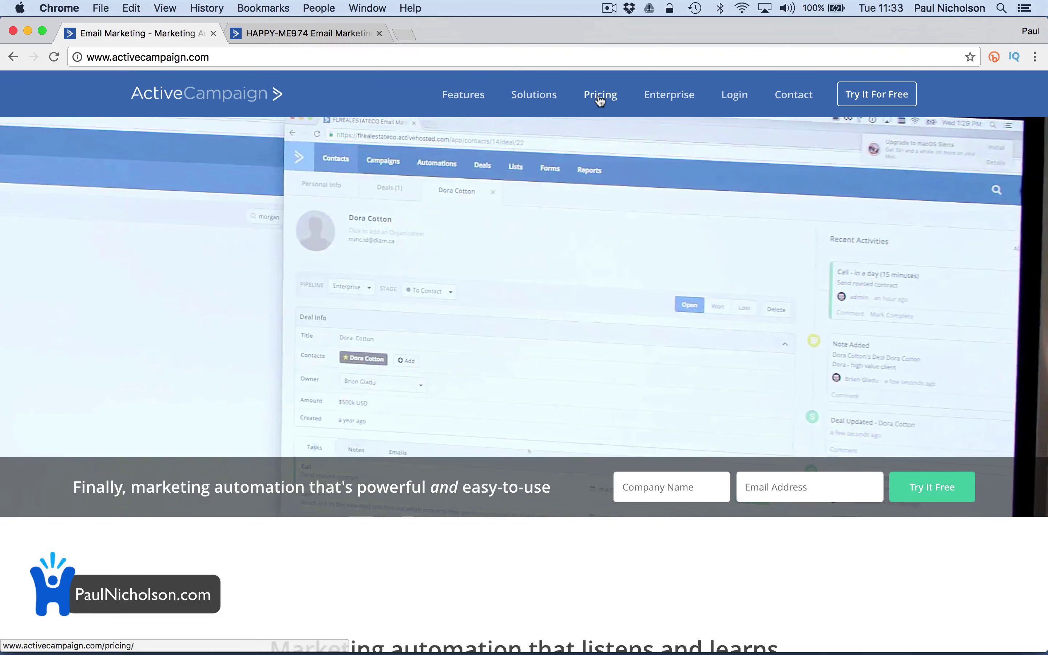
Open the Pricing page and review Lite $17, Plus $49, Professional $99 and Enterprise $149 plans
click(600, 94)
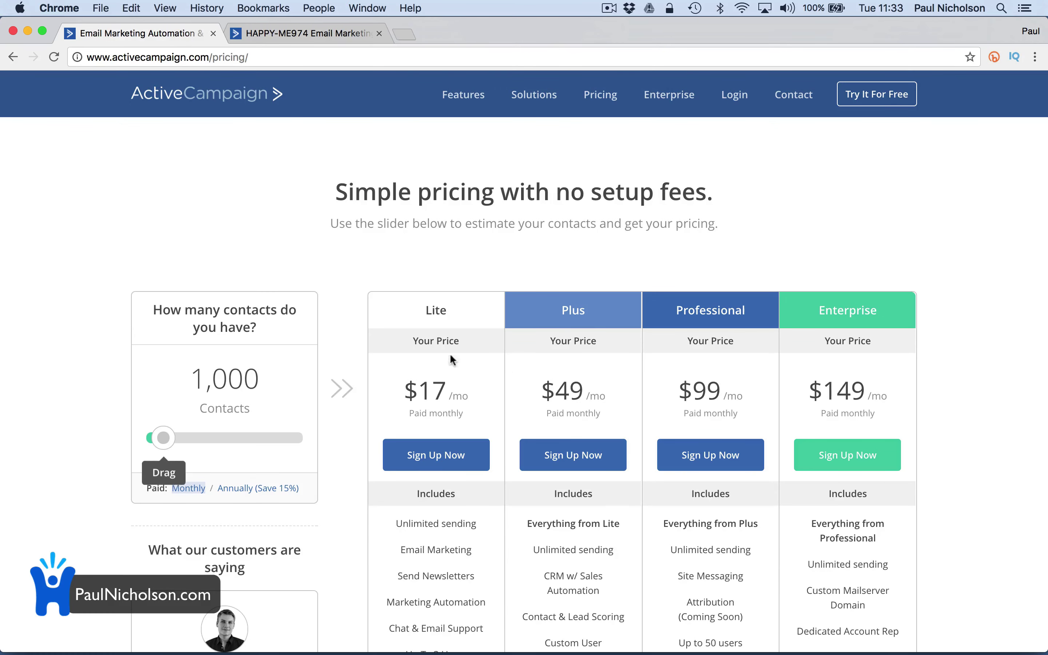
scroll(447, 416, down, 3)
scroll(447, 417, down, 2)
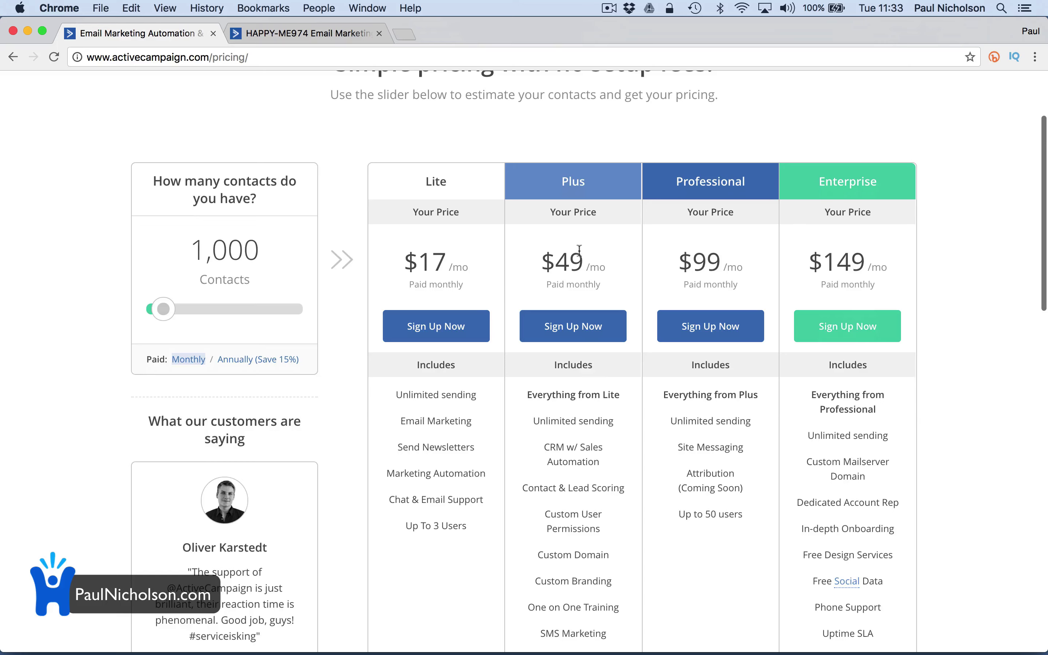
scroll(605, 305, down, 3)
scroll(610, 472, down, 2)
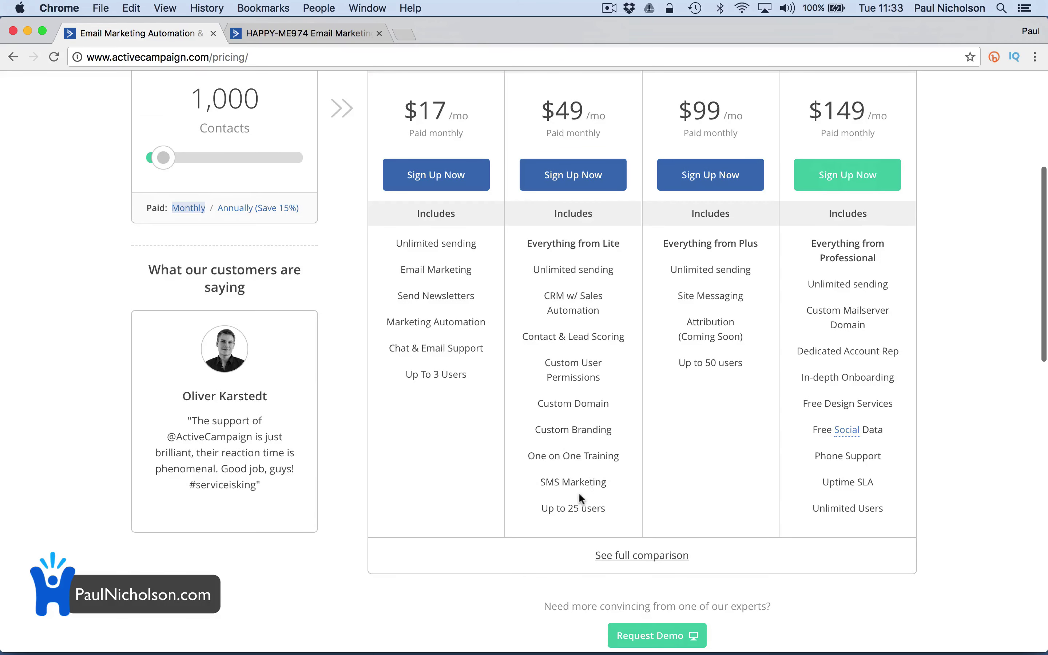
scroll(635, 494, down, 3)
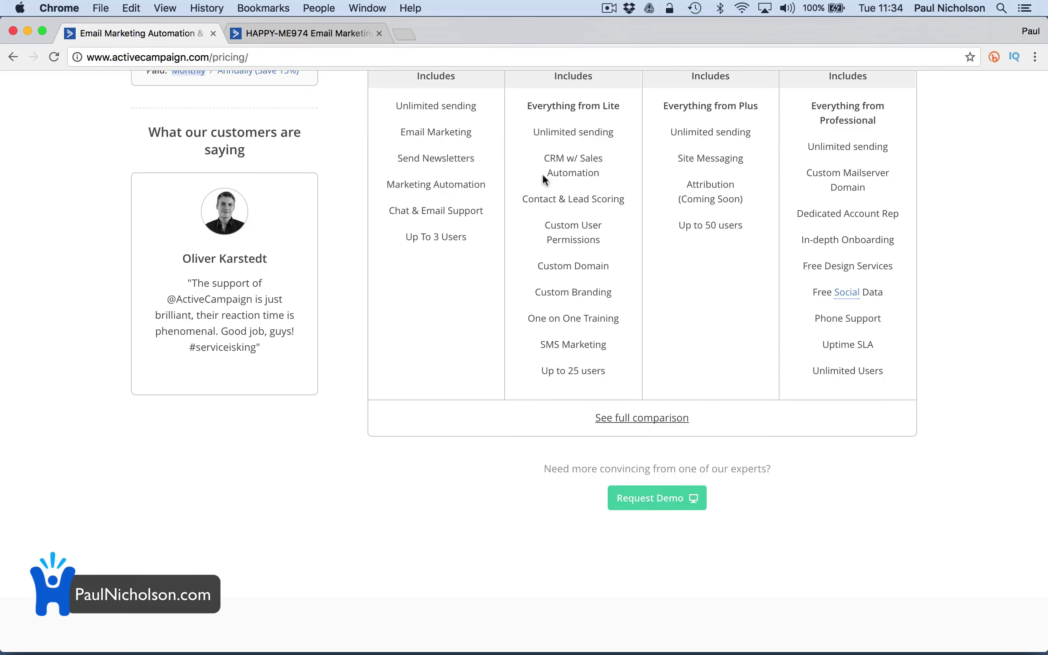
scroll(478, 127, up, 3)
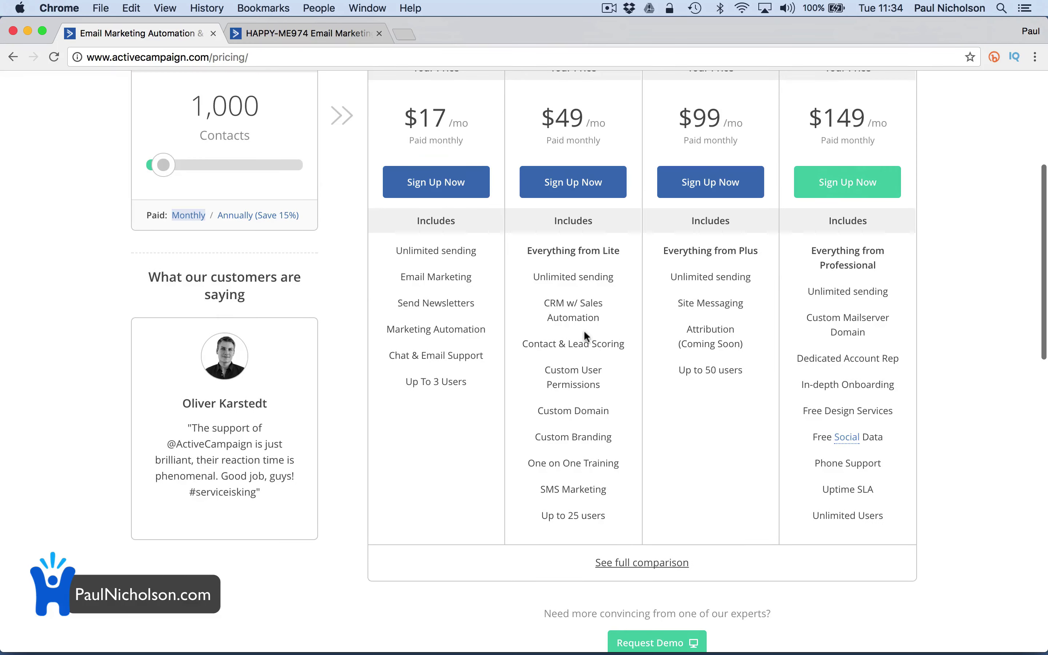
scroll(585, 332, down, 2)
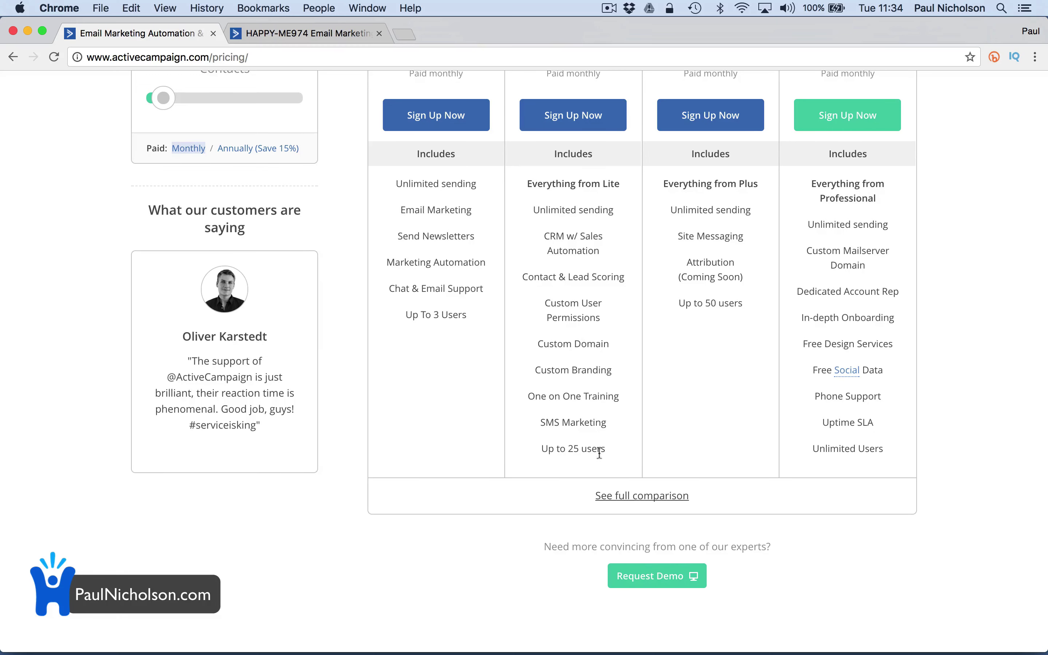
scroll(601, 347, up, 2)
scroll(601, 348, up, 4)
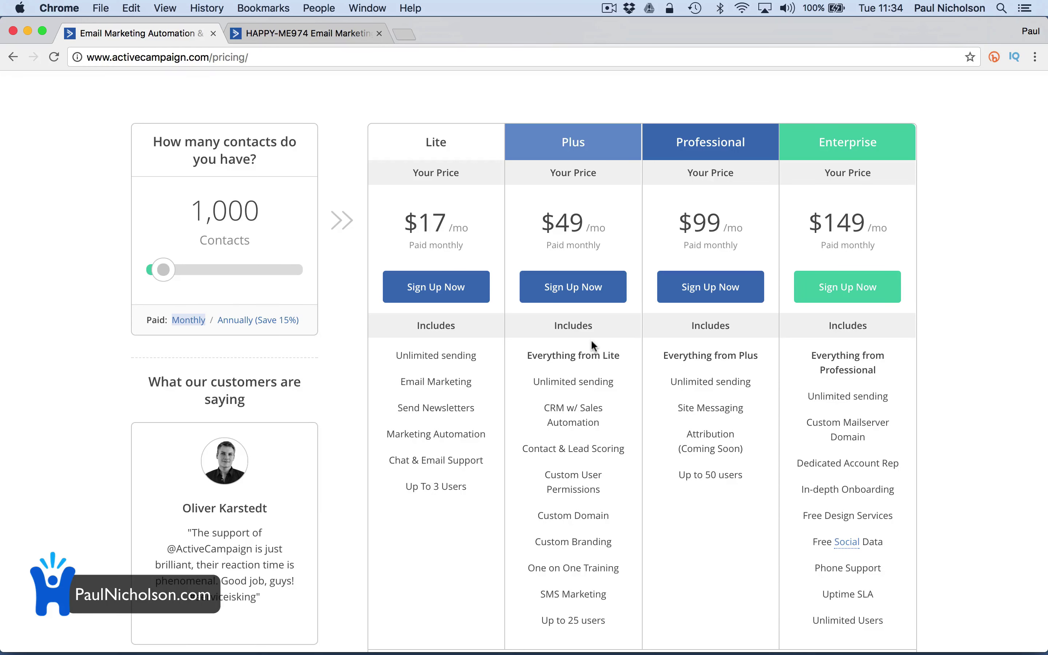
scroll(591, 339, up, 5)
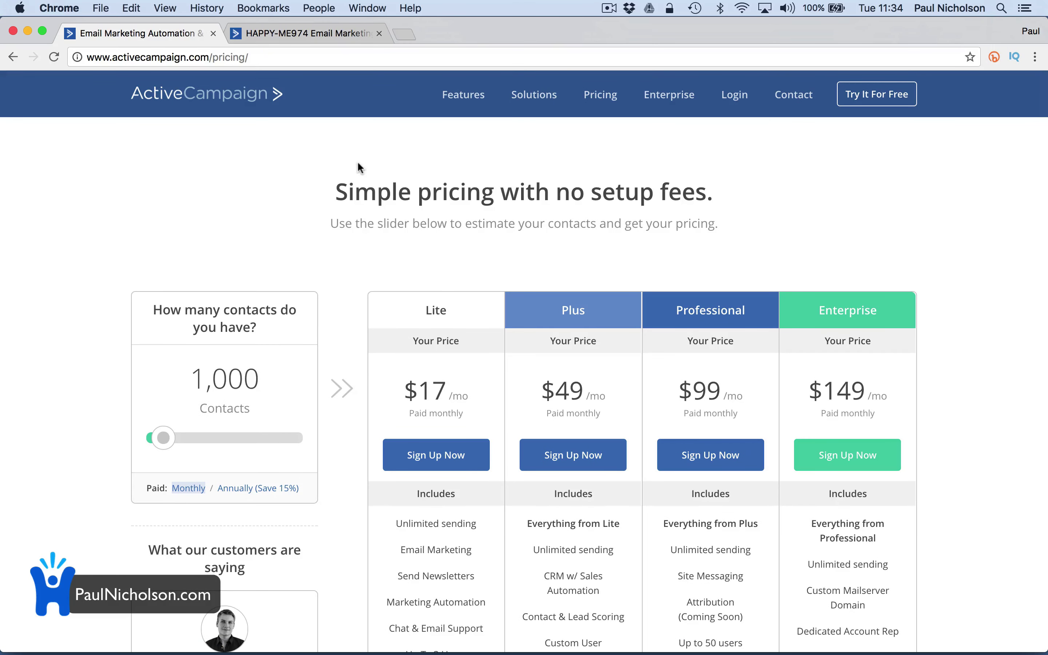
Leave the pricing page for the ActiveCampaign homepage via the header logo
click(241, 111)
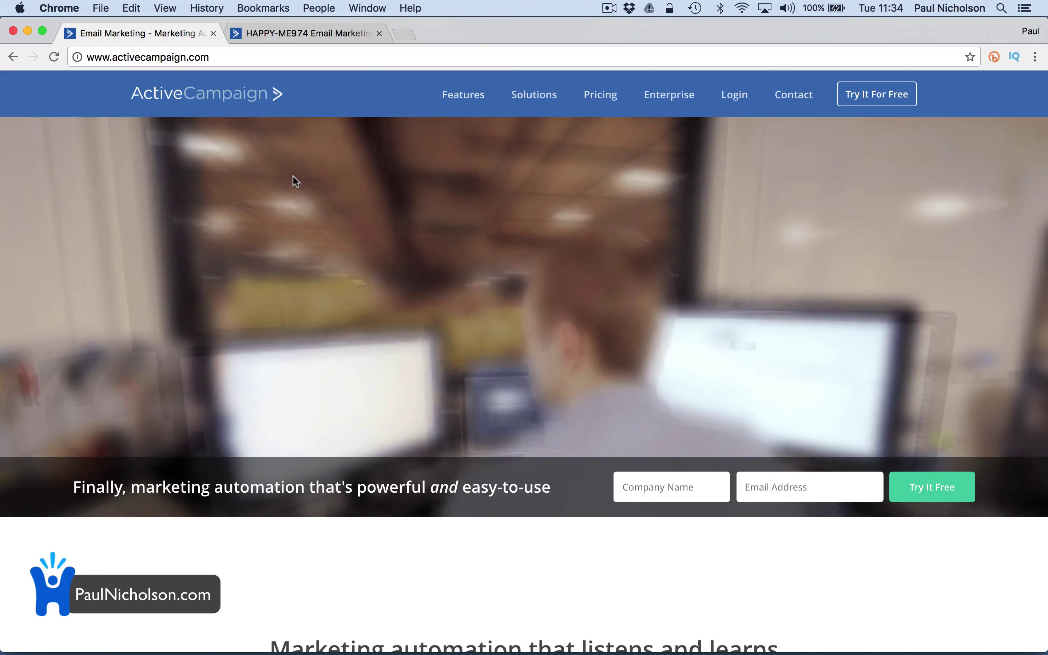